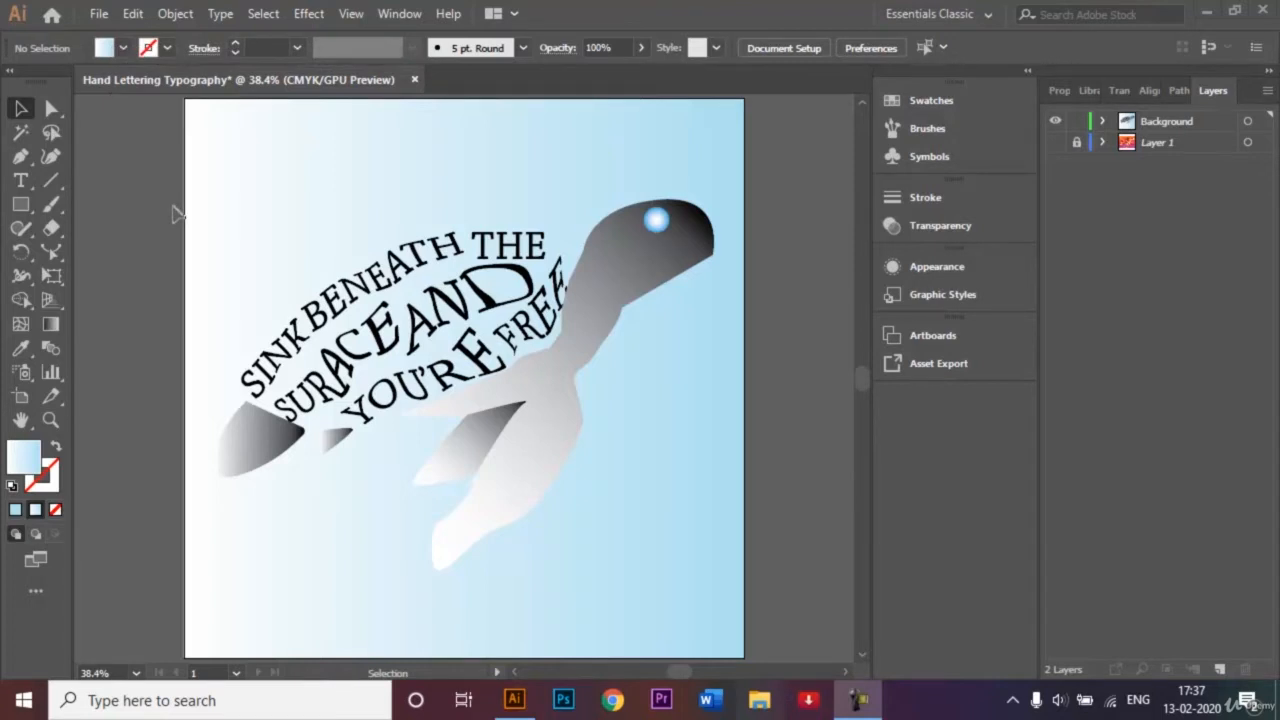
Create a new 1000 x 1000 px document named "Hand Lettering Typography".
click(98, 14)
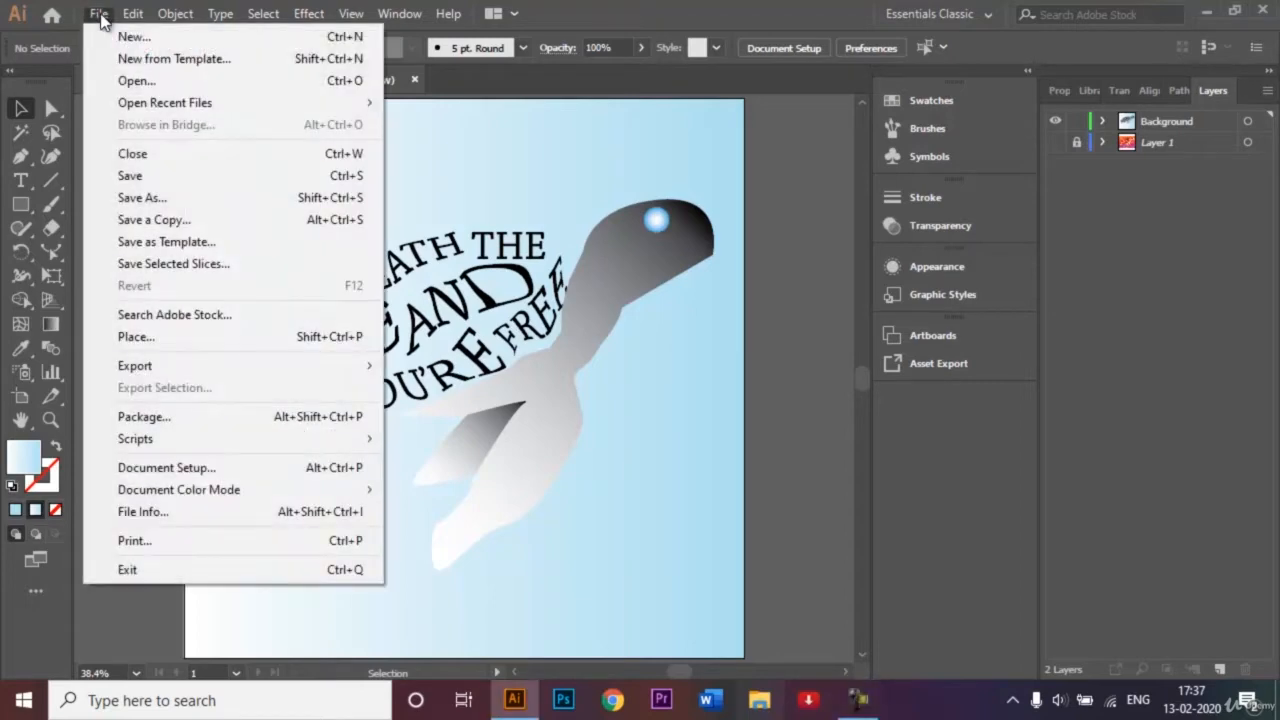
click(126, 37)
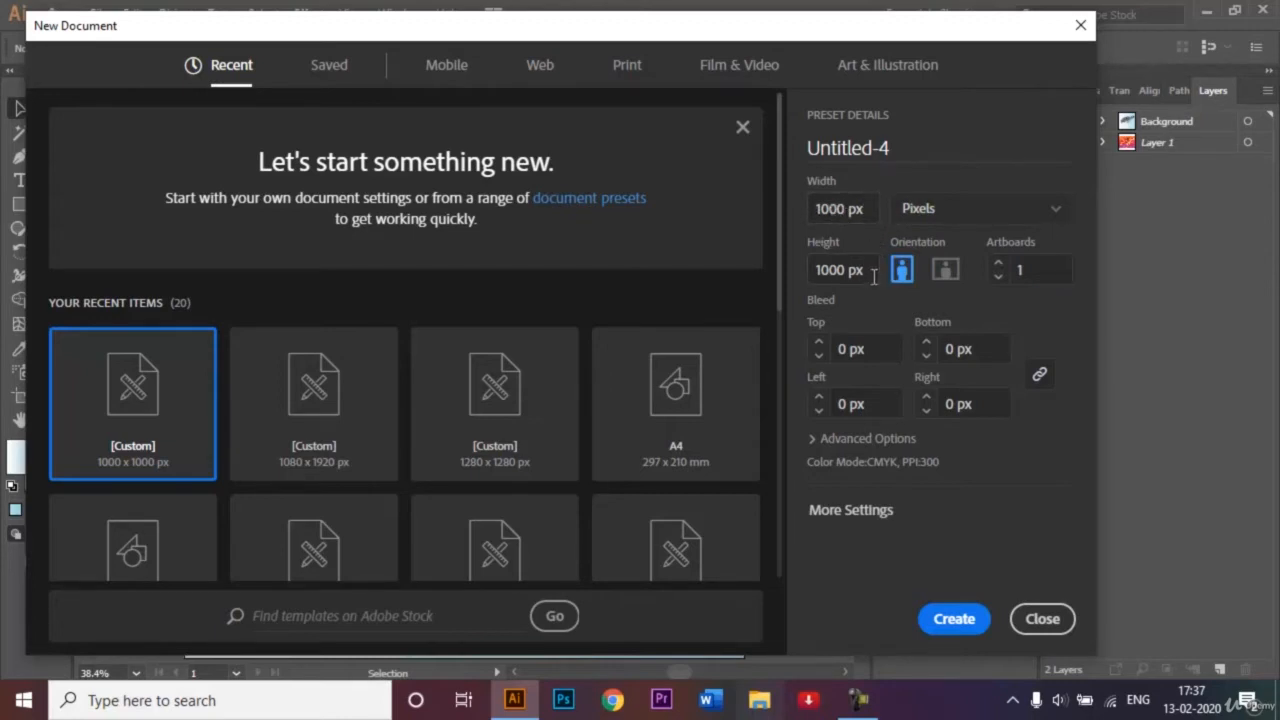
click(916, 147)
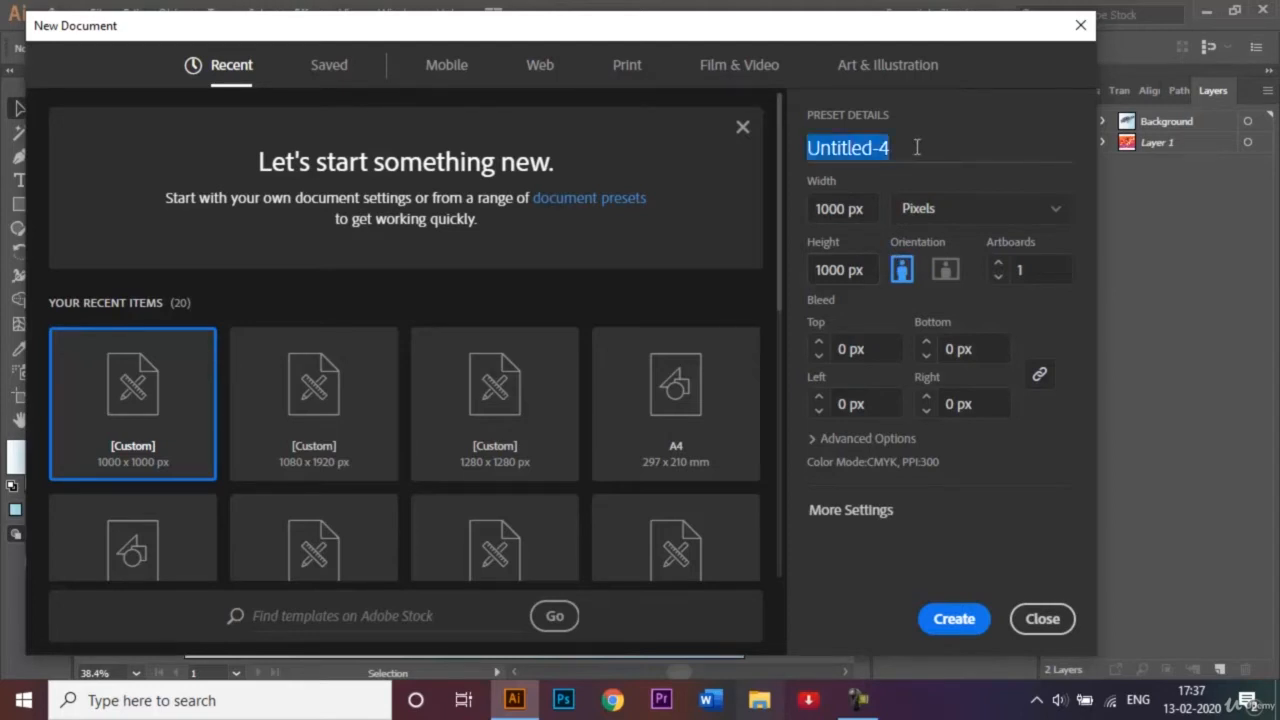
key(BackSpace)
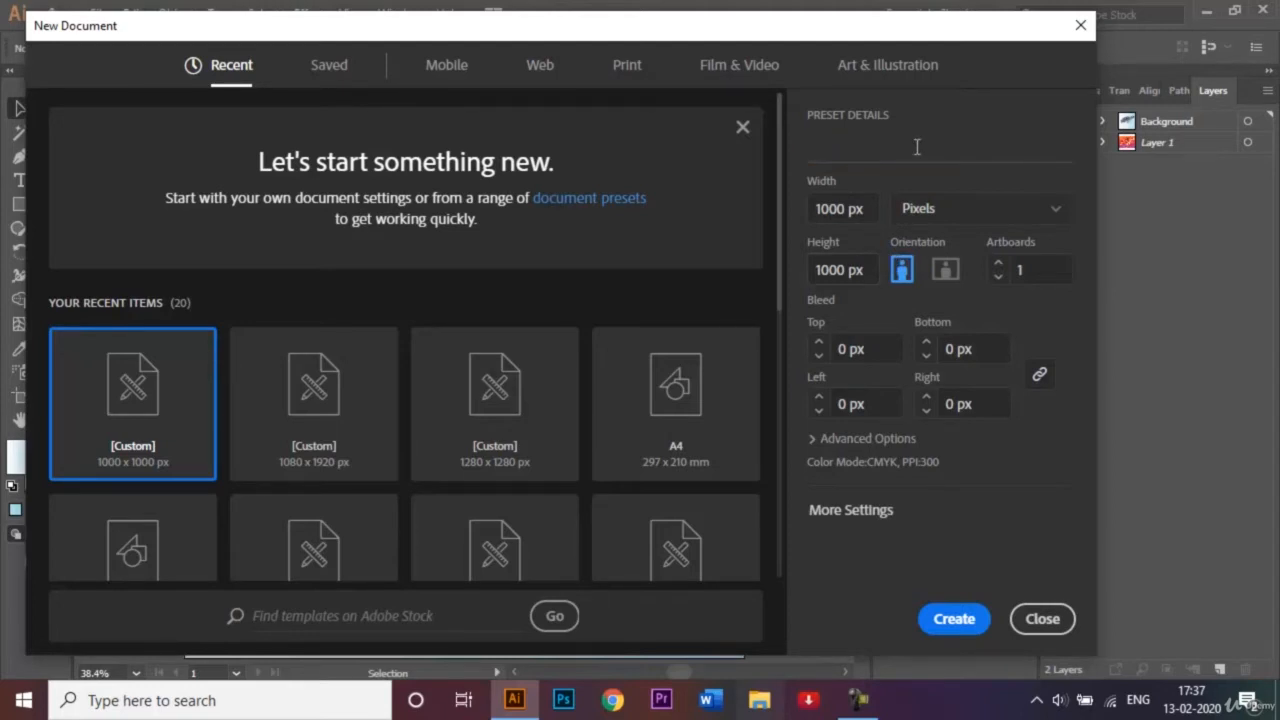
text(Hand Letter)
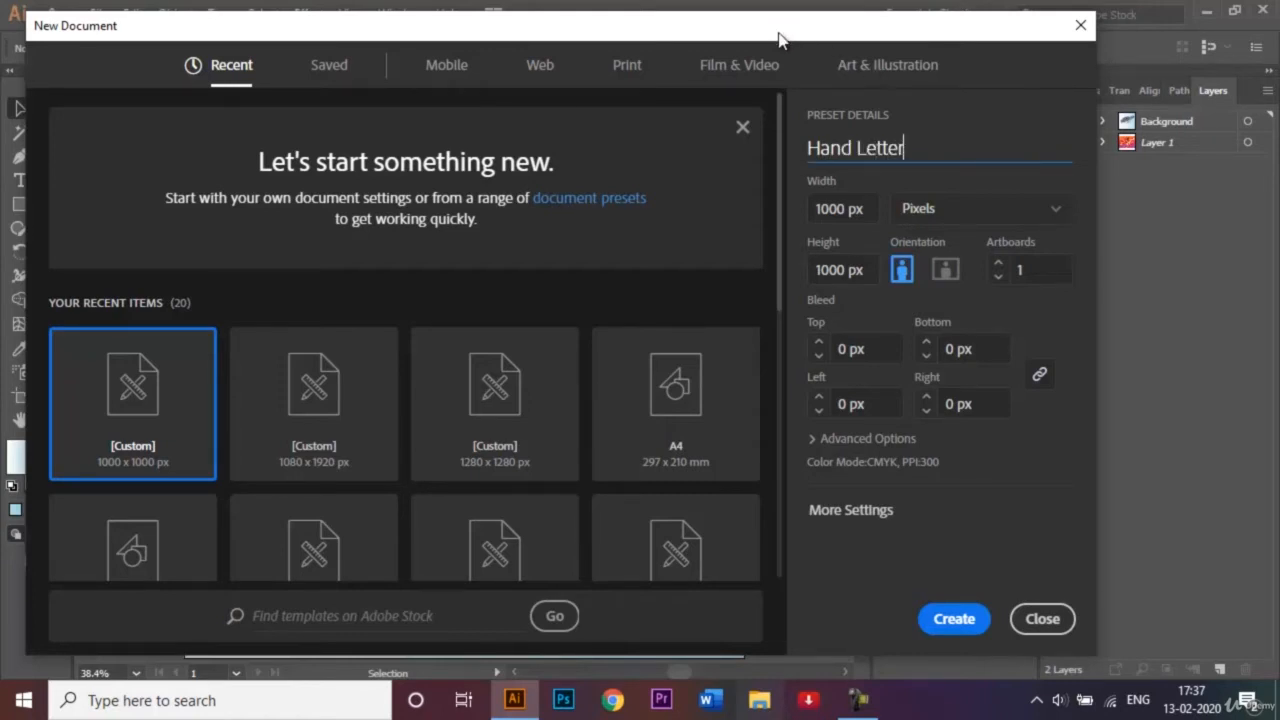
text(ing Typogrpahy)
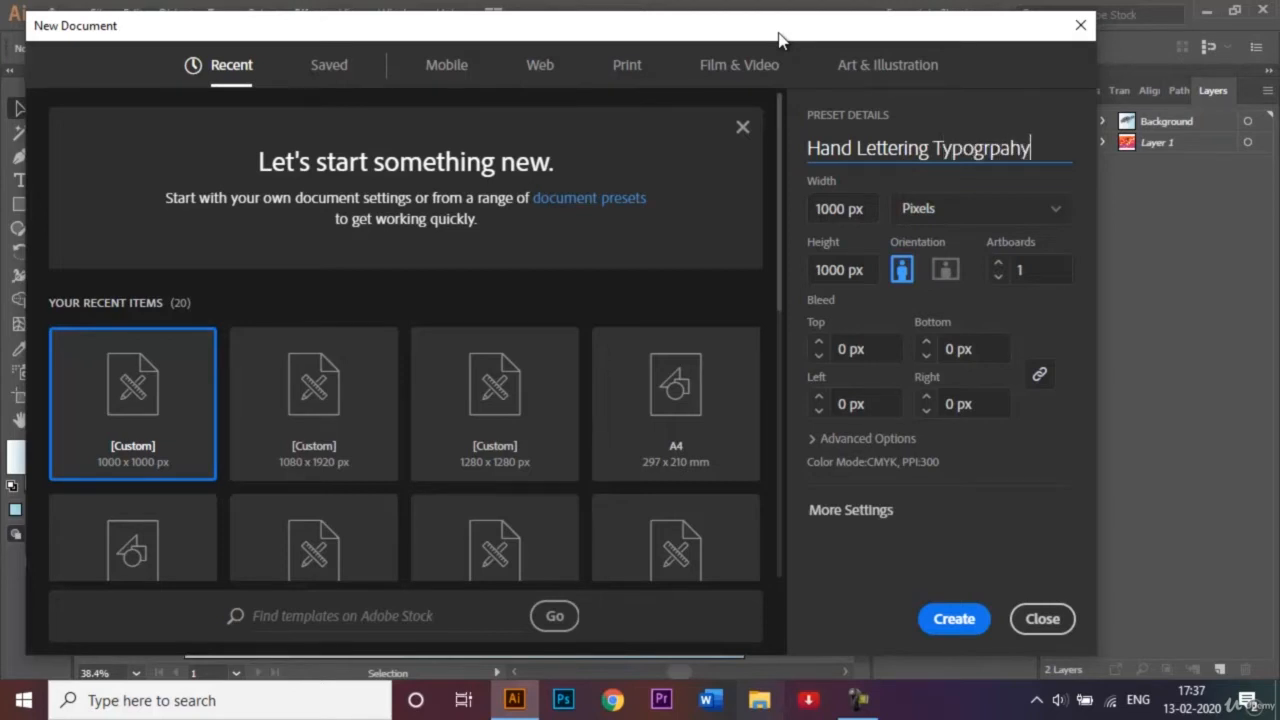
key(BackSpace)
key(BackSpace)
key(BackSpace)
key(BackSpace)
text(aphy)
key(Return)
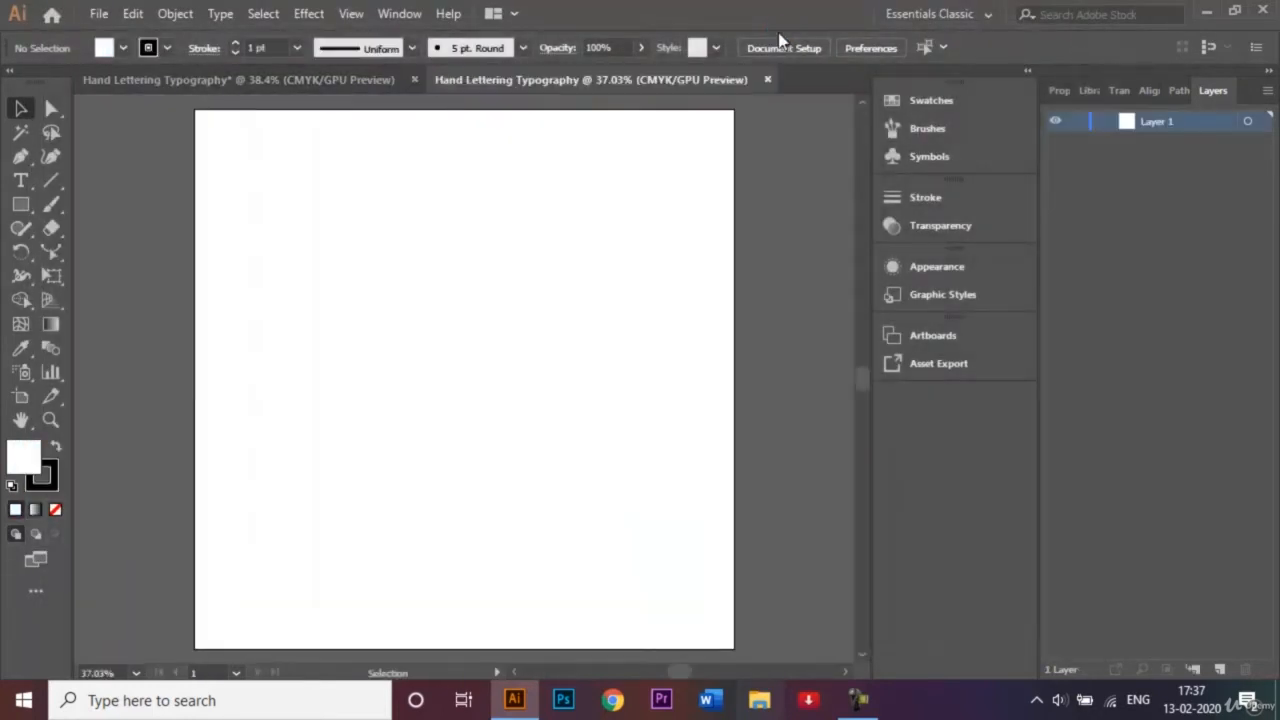
key(ctrl+0)
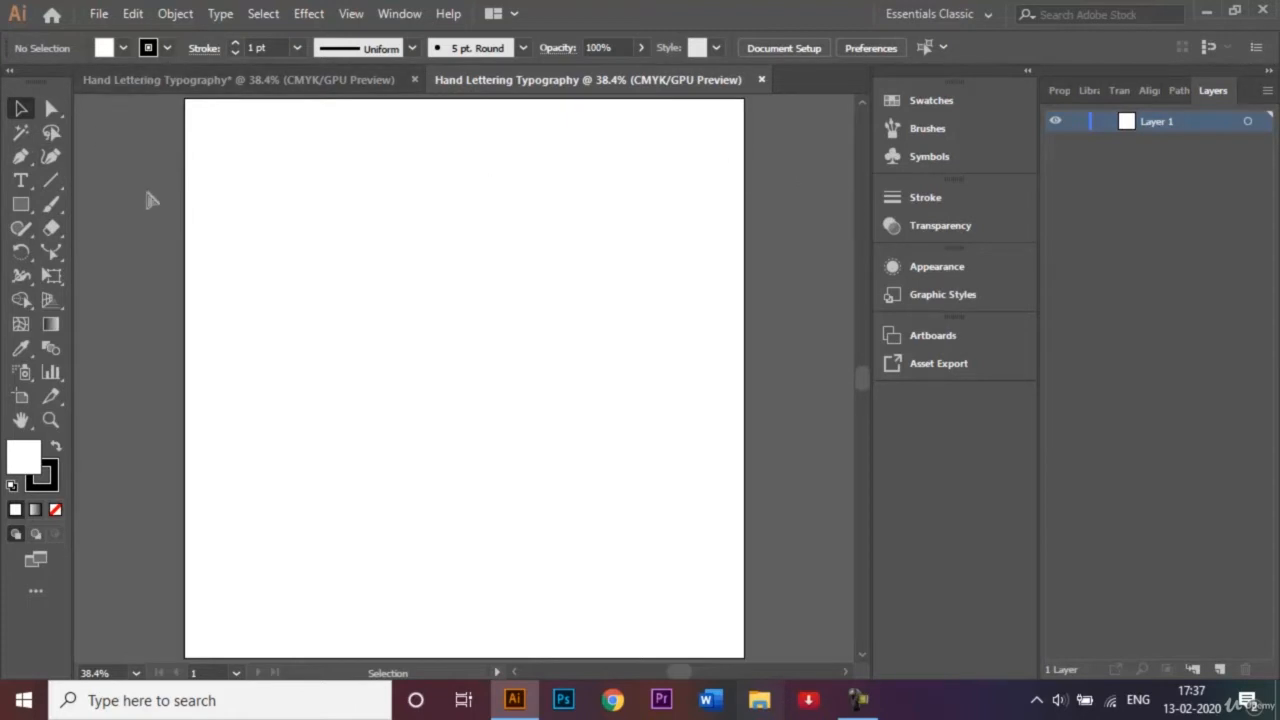
Open the turtle image from the reference photos folder and bring it into the new Hand Lettering Typography document.
key(ctrl+o)
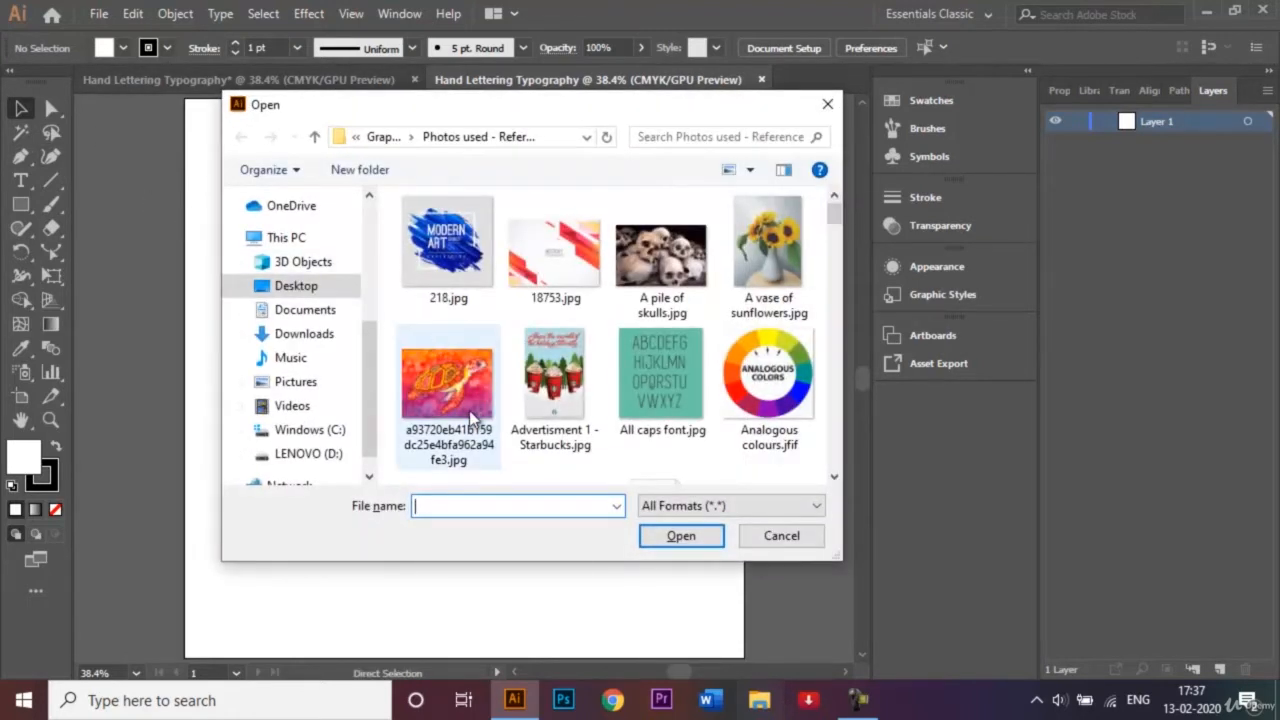
click(470, 411)
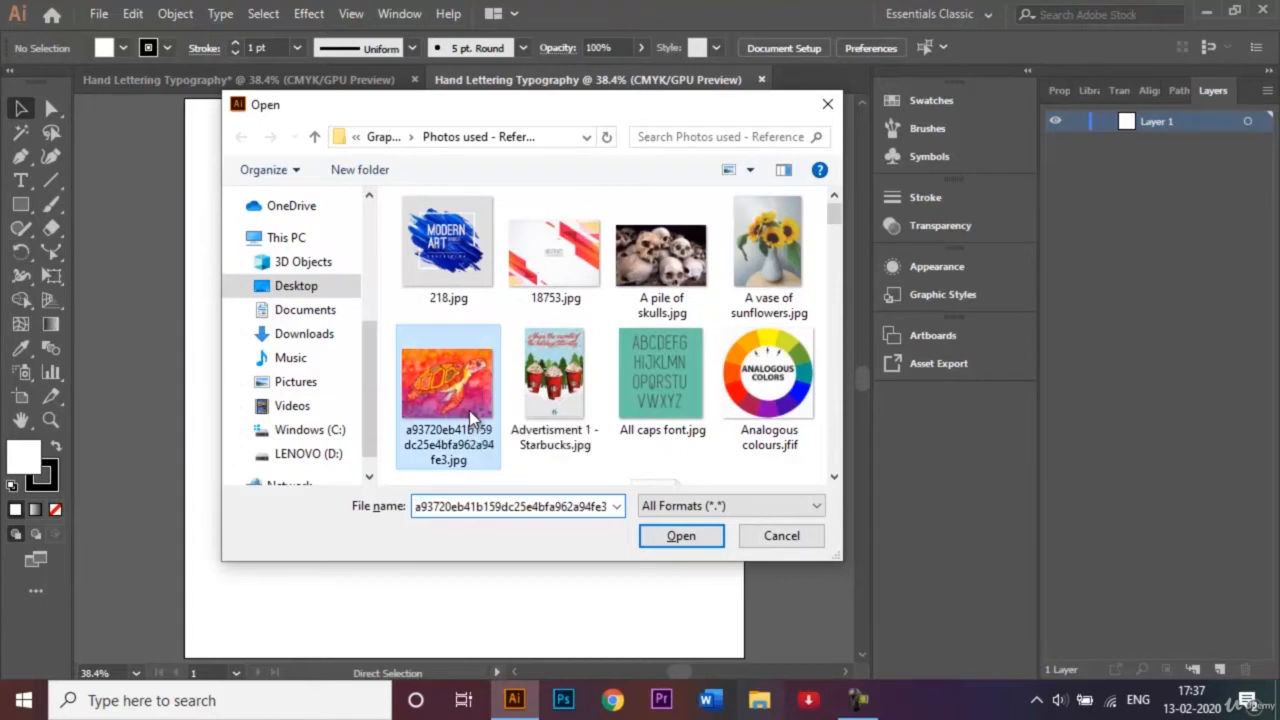
click(681, 537)
drag(496, 372, 497, 323)
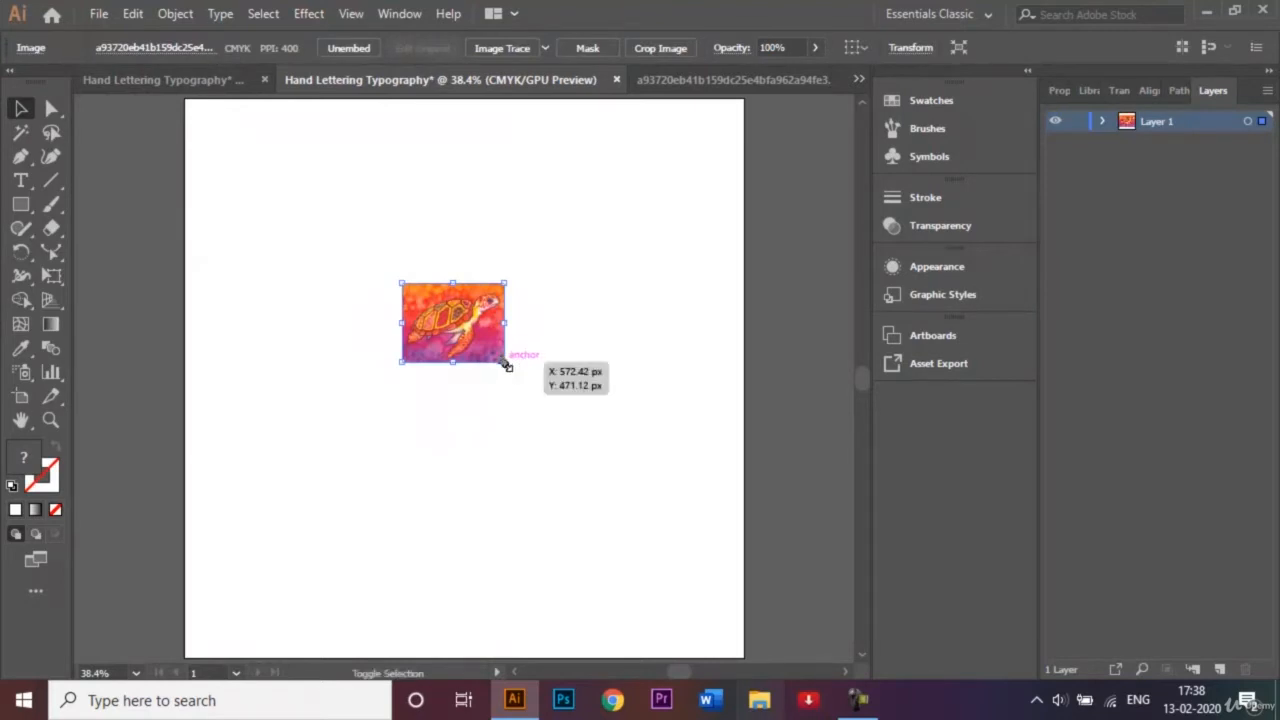
Enlarge the turtle image to span the full artboard width and centre it vertically on the artboard.
drag(507, 366, 703, 521)
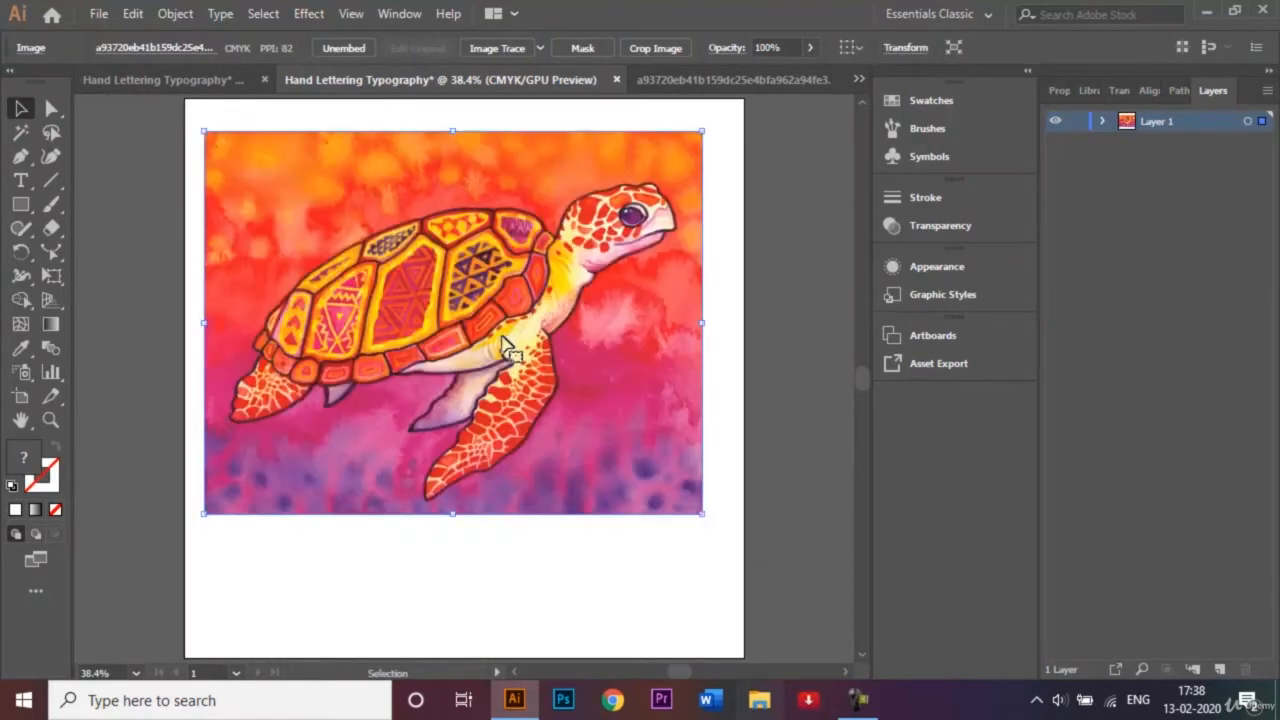
drag(508, 343, 522, 409)
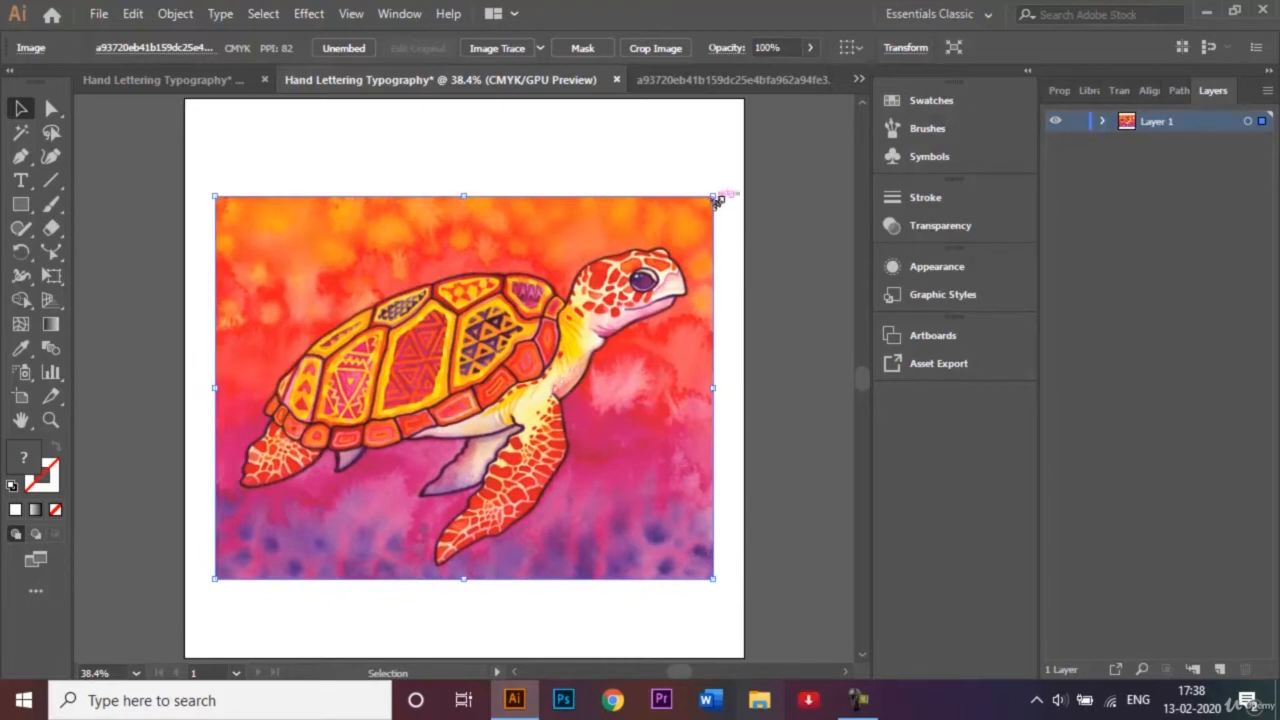
drag(712, 196, 746, 170)
click(826, 229)
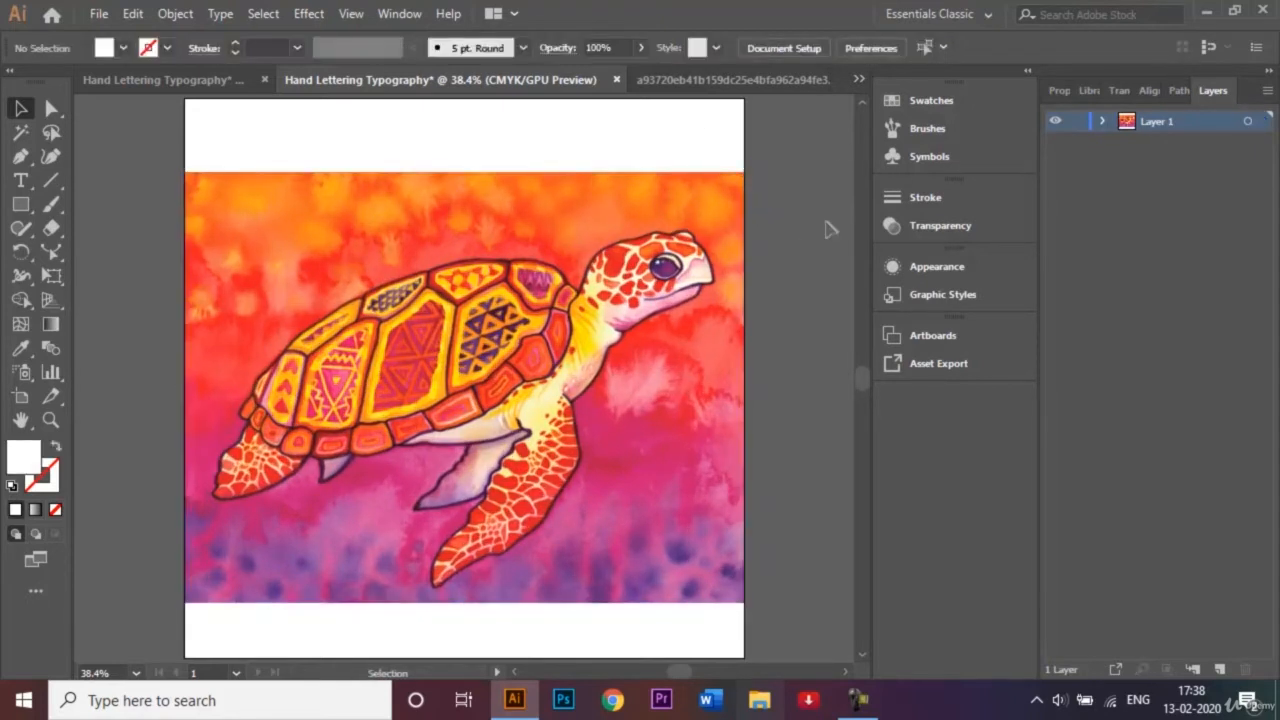
Close the separate turtle image document and deselect the placed image in the lettering document.
click(818, 80)
click(819, 80)
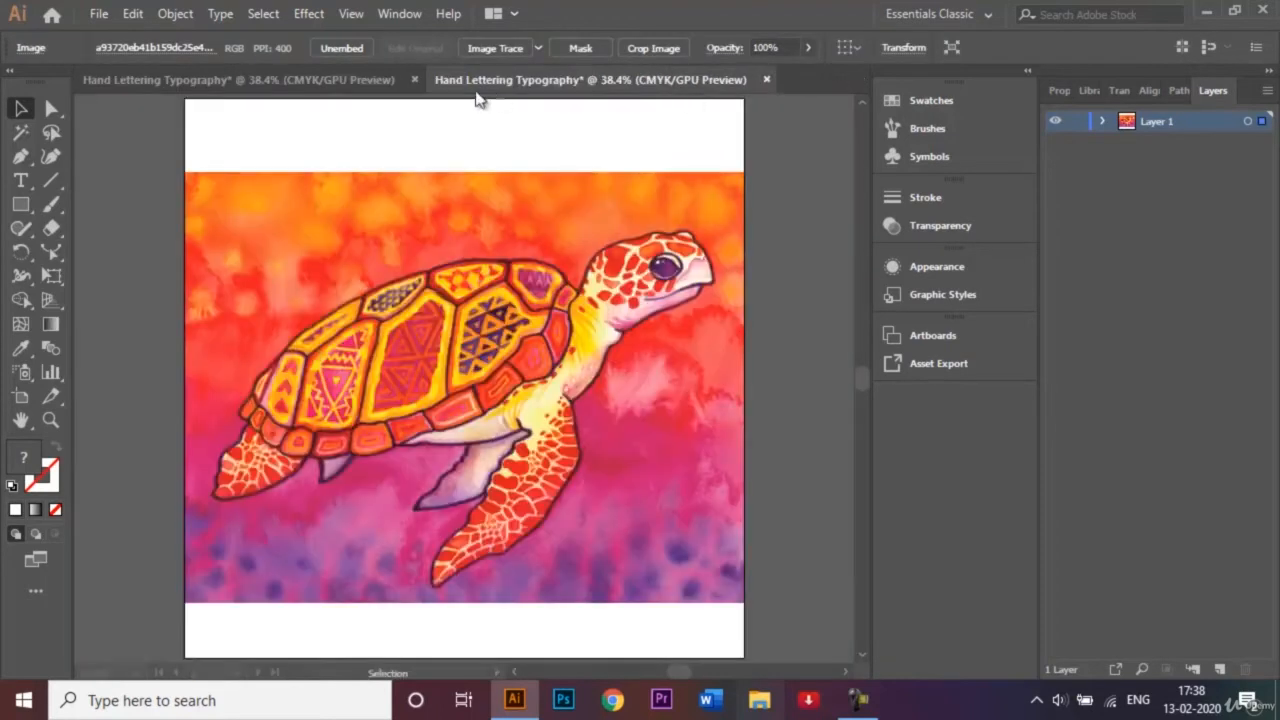
click(812, 230)
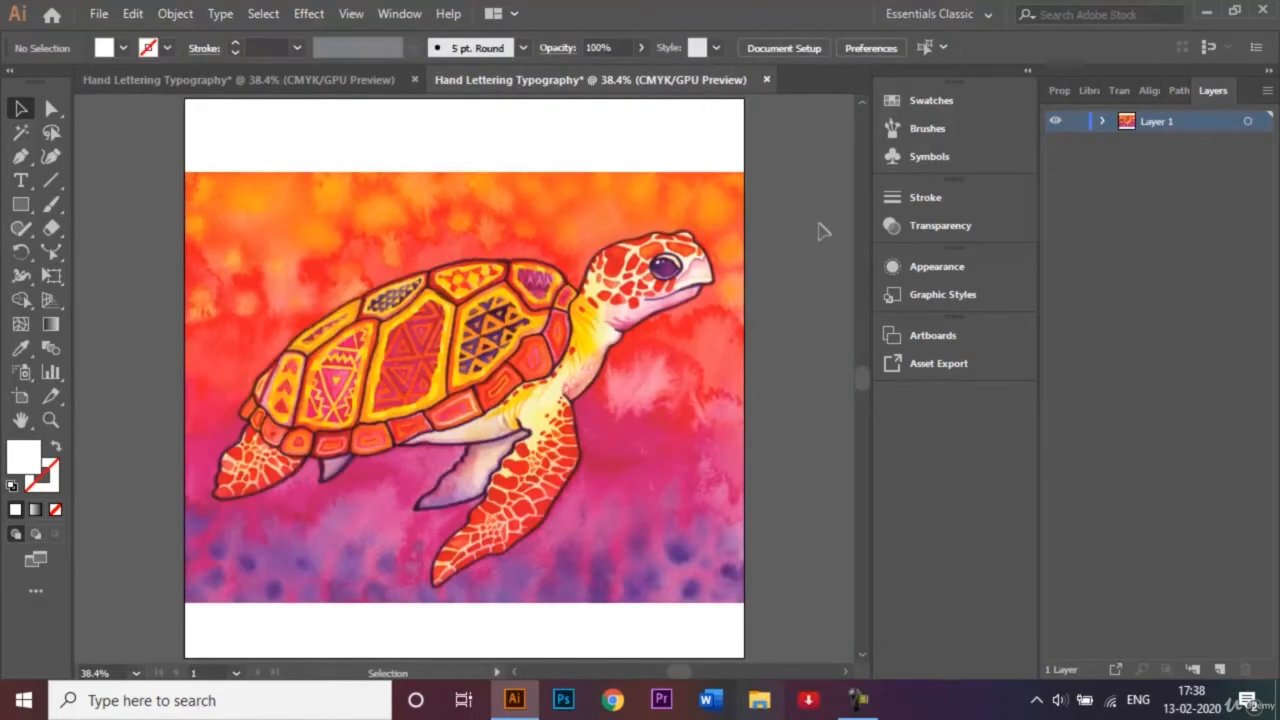
Turn Layer 1 into a template layer with its images dimmed to 50%.
double_click(1163, 120)
double_click(1224, 124)
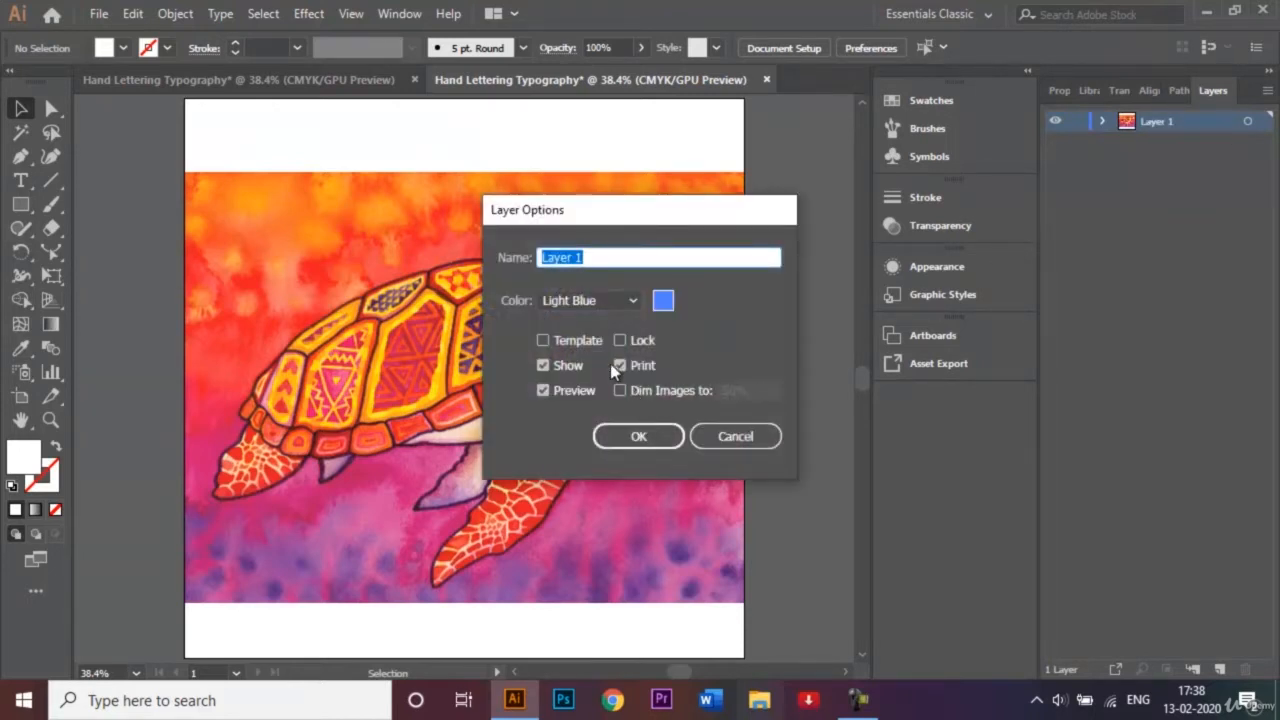
click(543, 340)
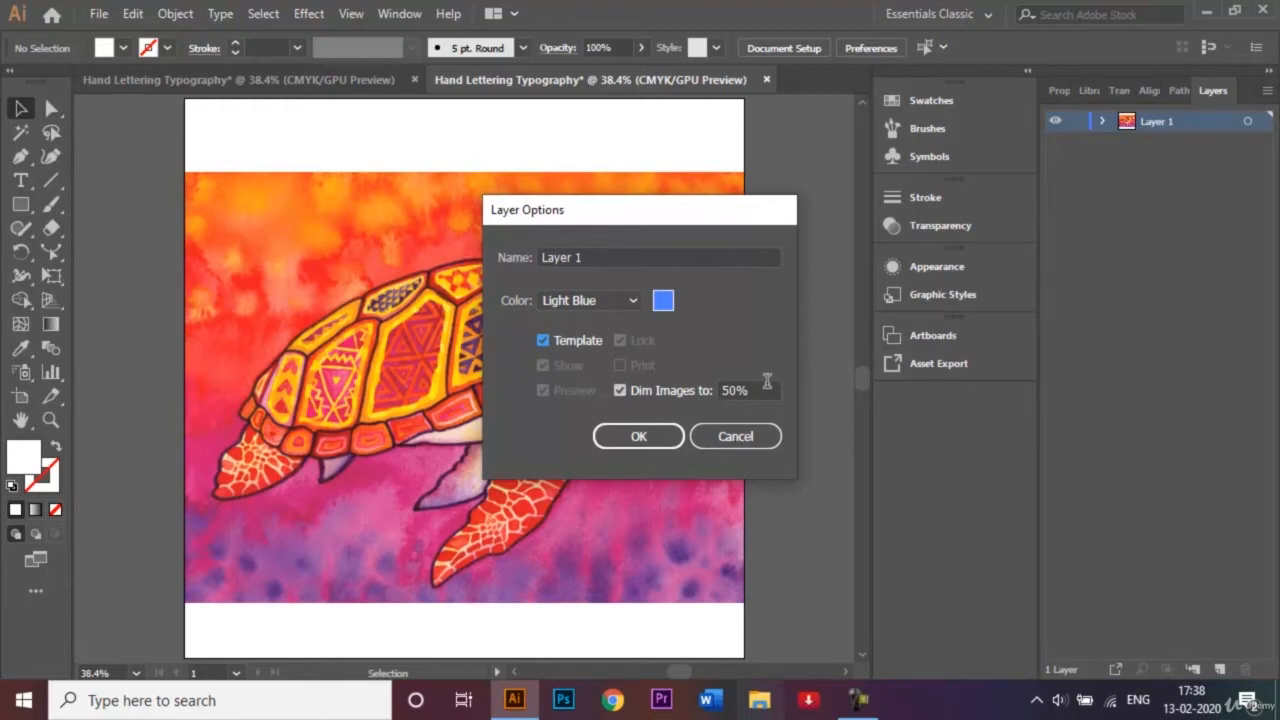
click(639, 436)
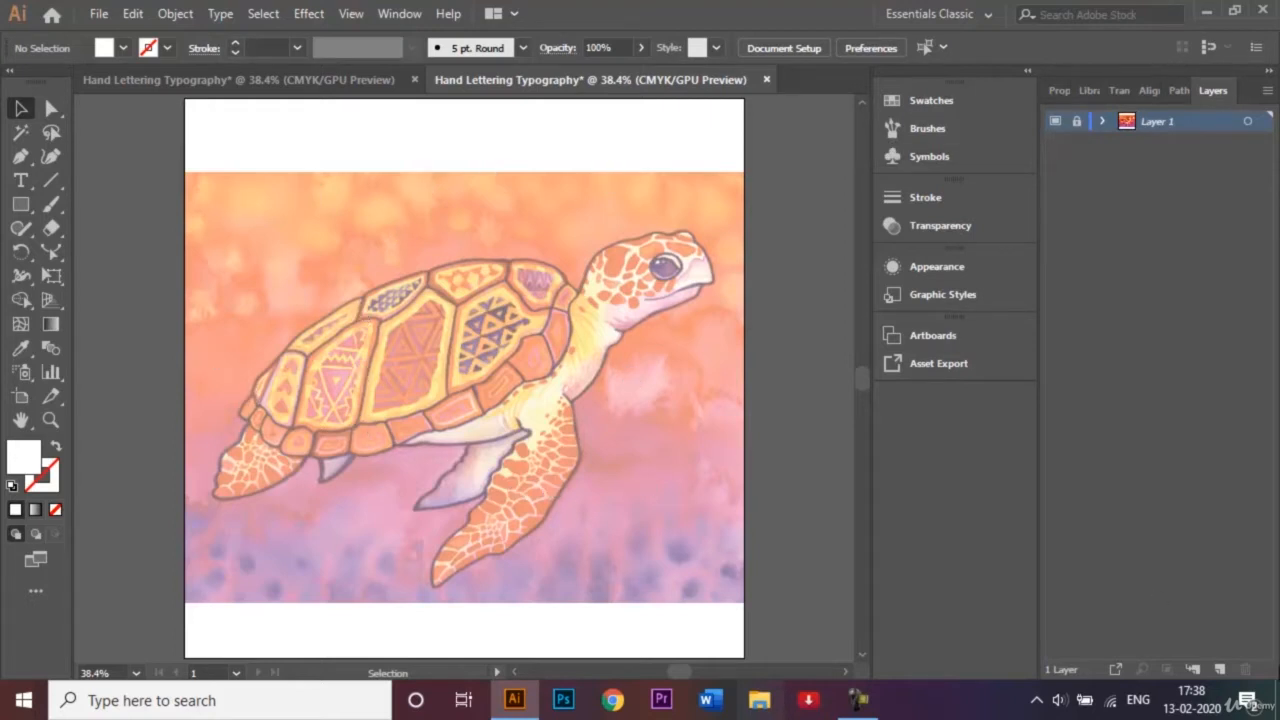
Add a new layer above the template and name it "Texts".
click(1222, 669)
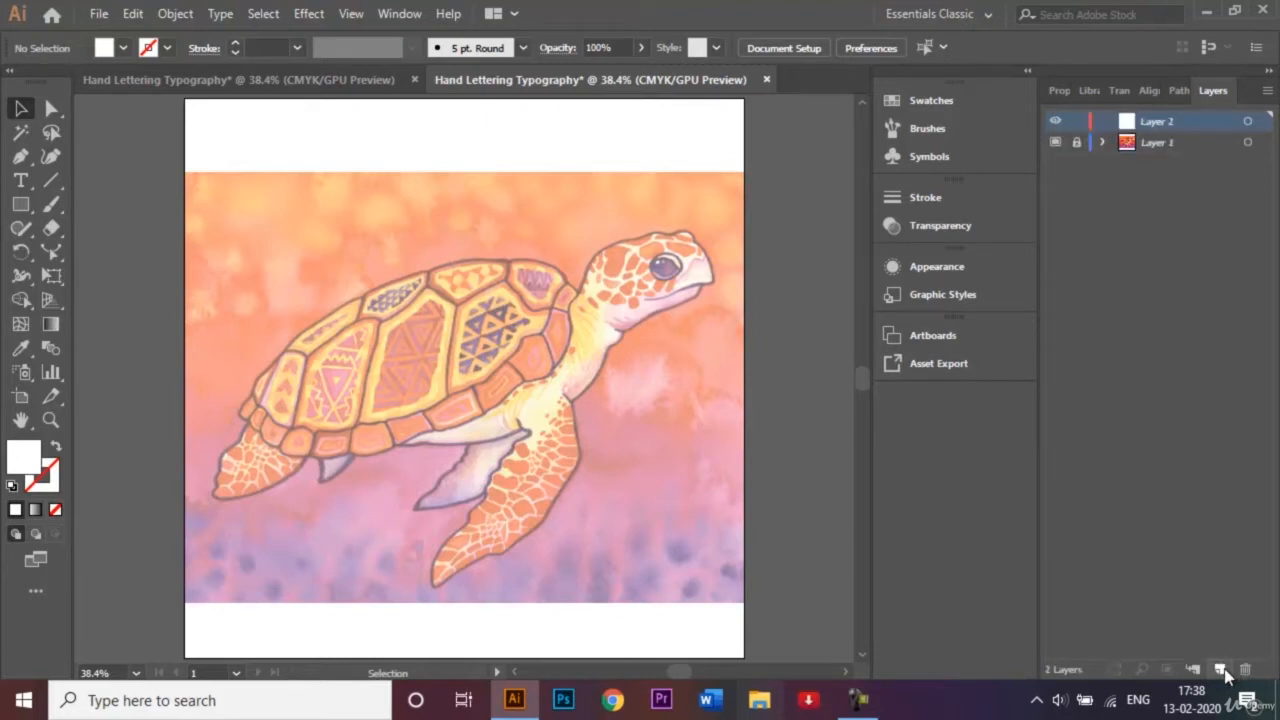
double_click(1164, 123)
key(BackSpace)
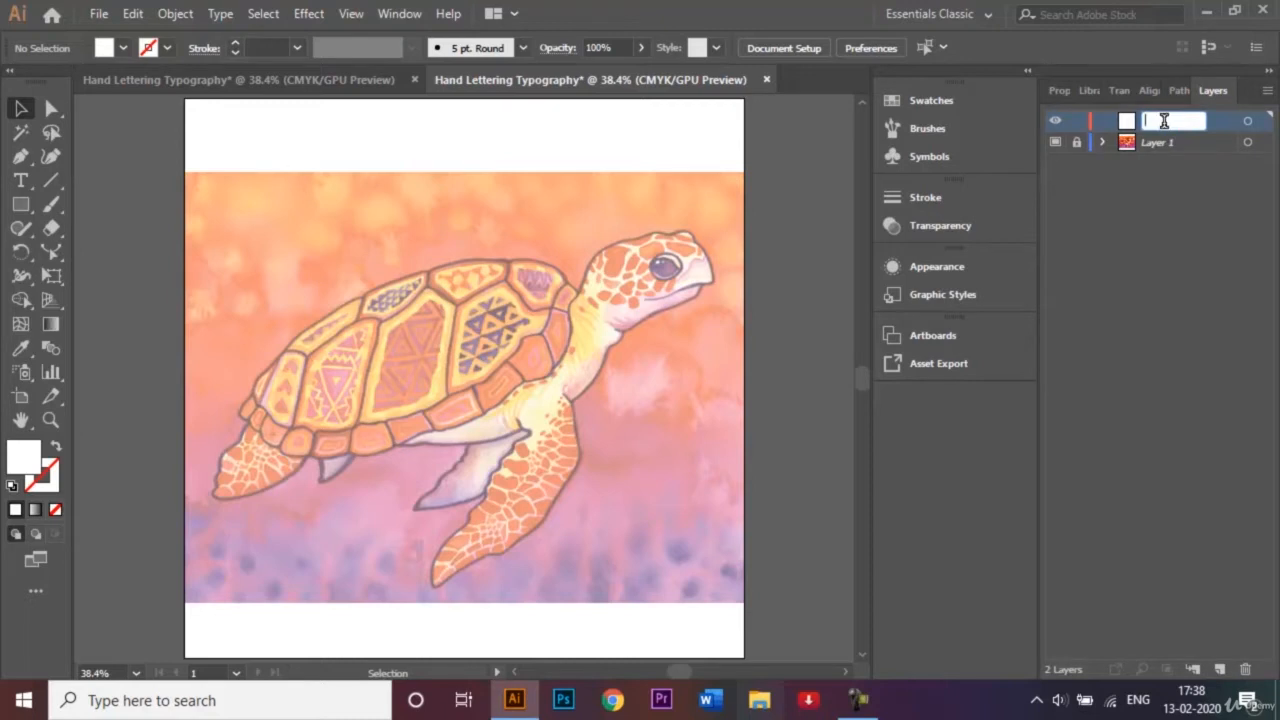
text(Texts)
key(Return)
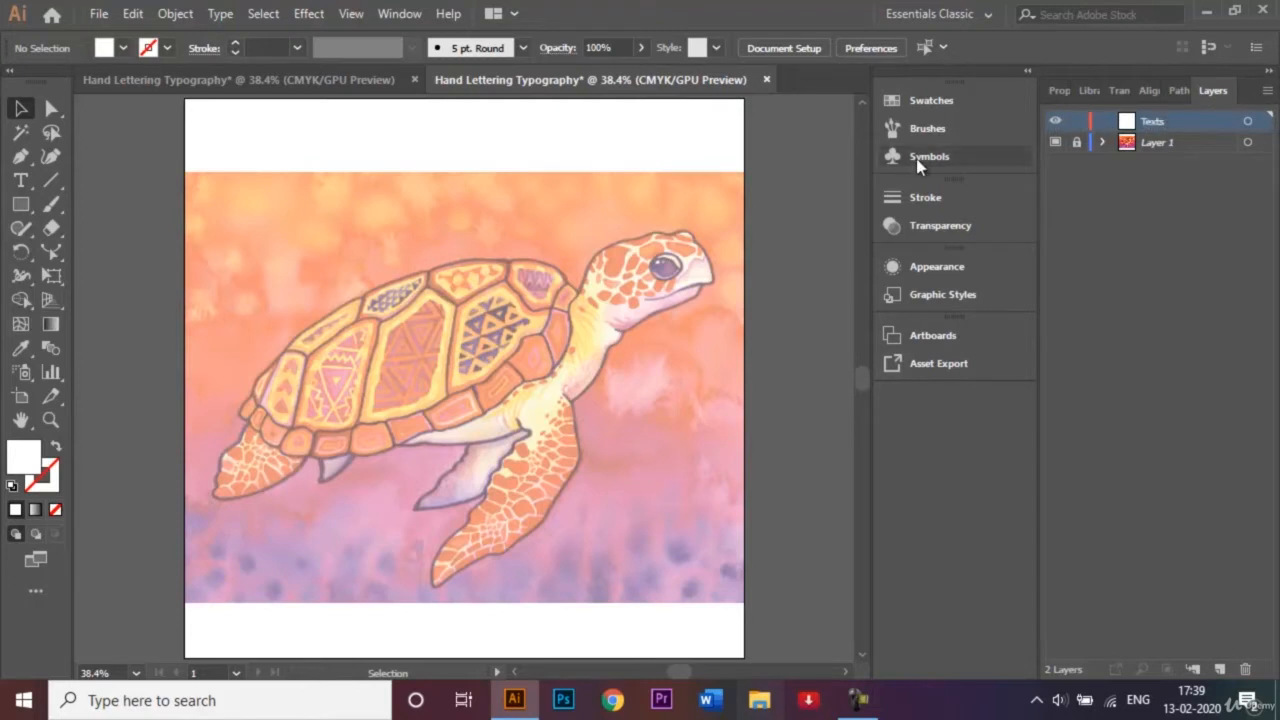
Check the finished turtle lettering, then draw a text area from the shell to the head and clear its placeholder text.
click(163, 82)
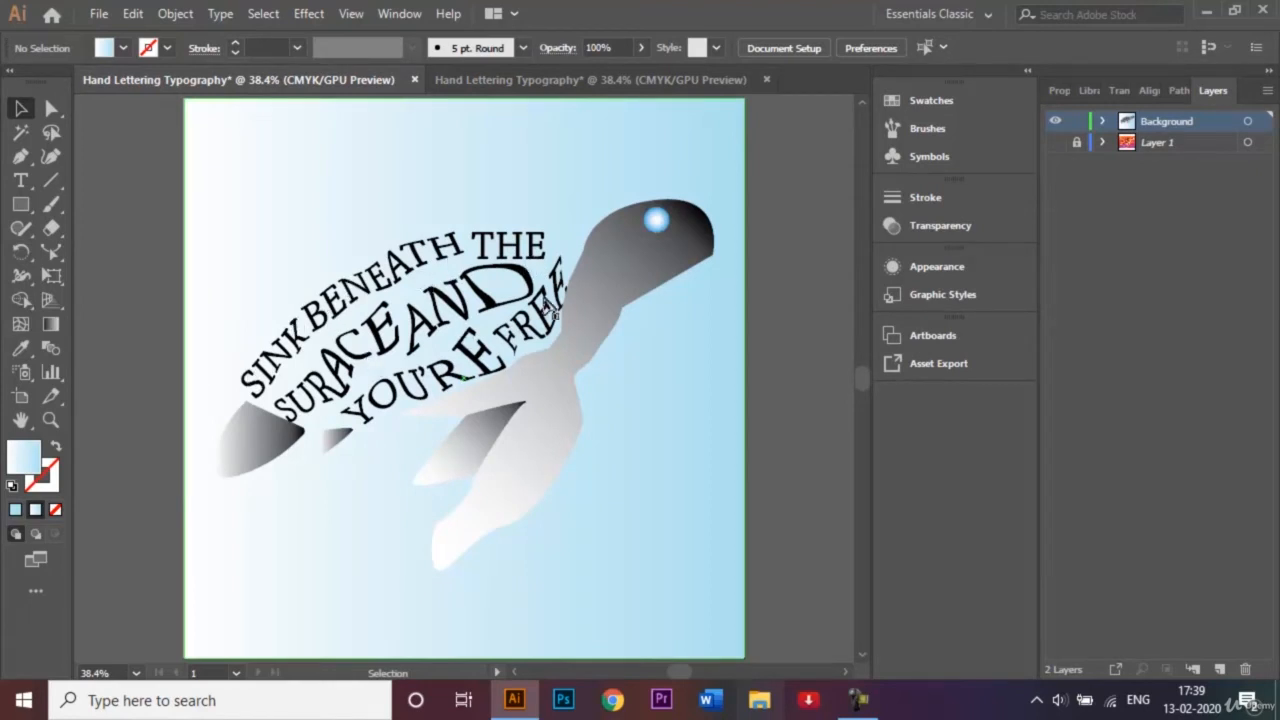
click(625, 82)
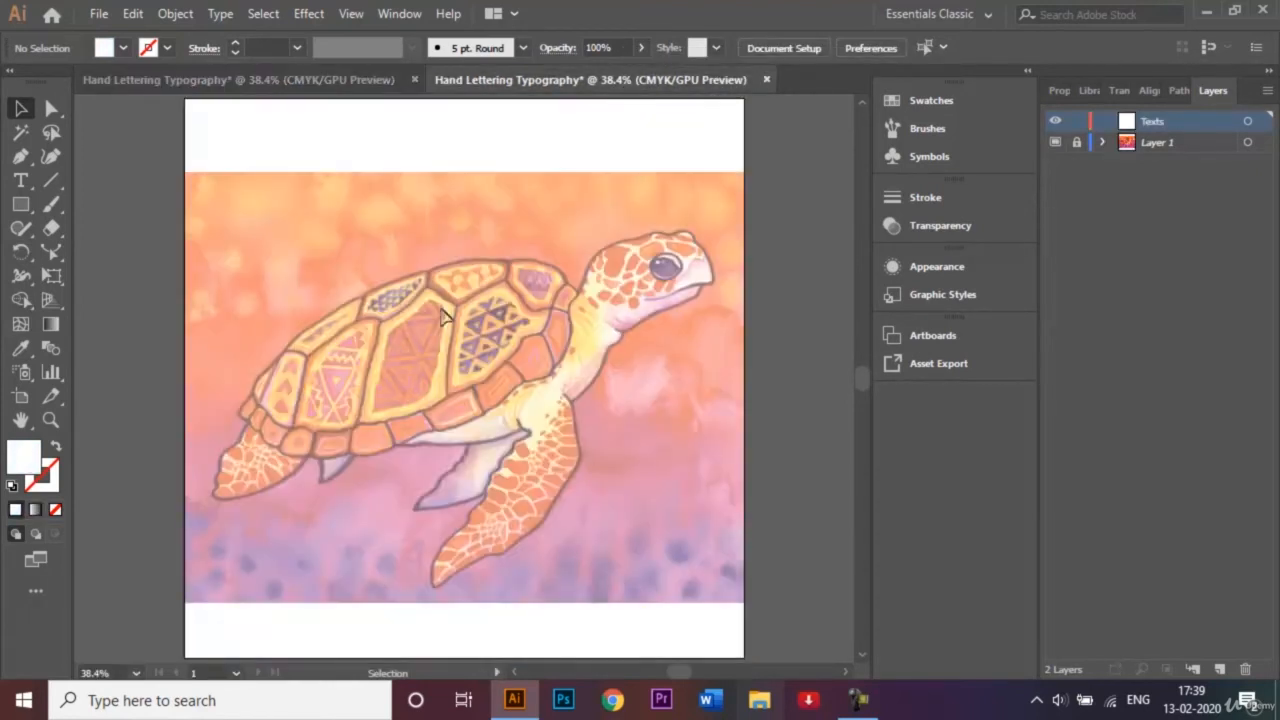
click(22, 180)
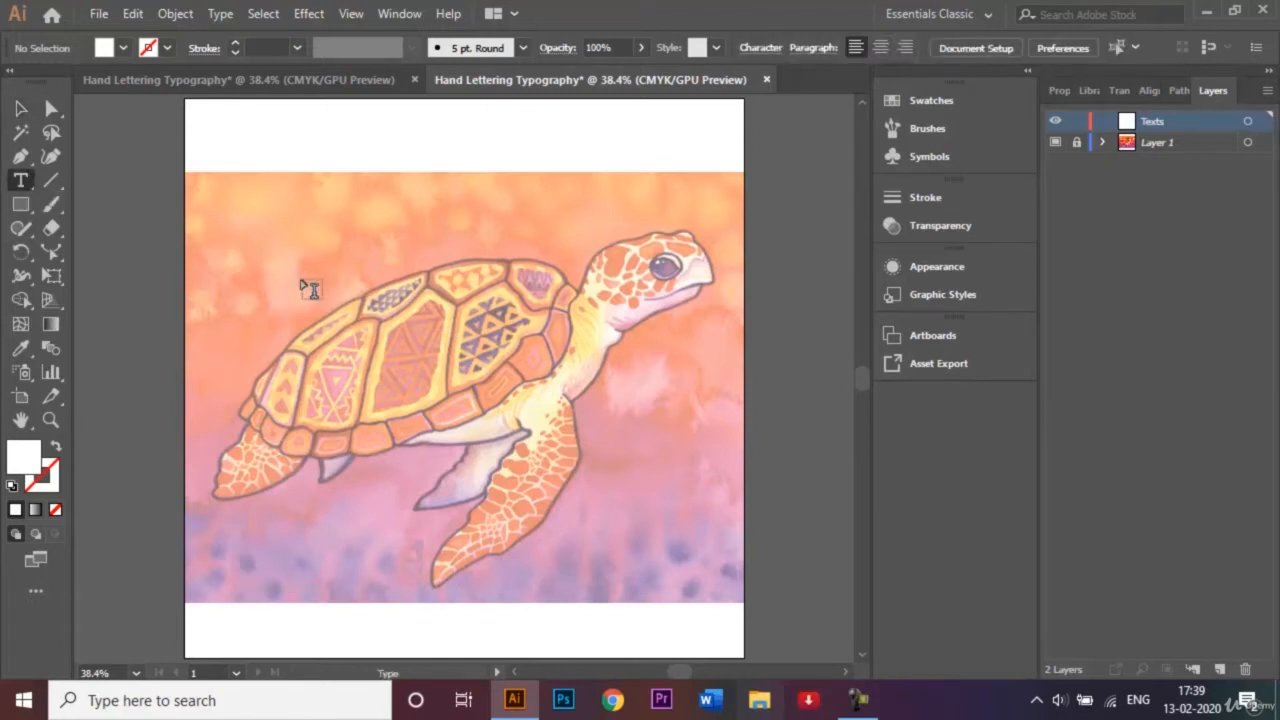
mouse_move(303, 281)
mouse_down()
mouse_move(657, 400)
mouse_move(711, 477)
mouse_move(701, 468)
mouse_up()
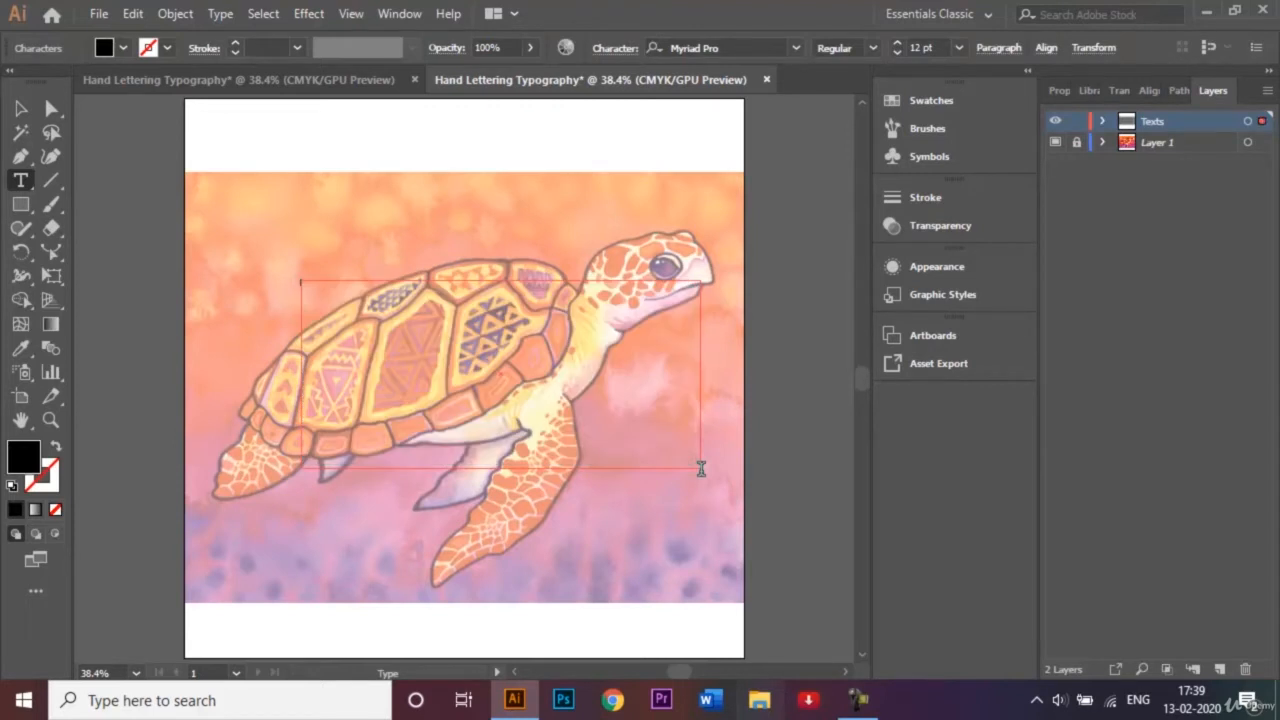
key(BackSpace)
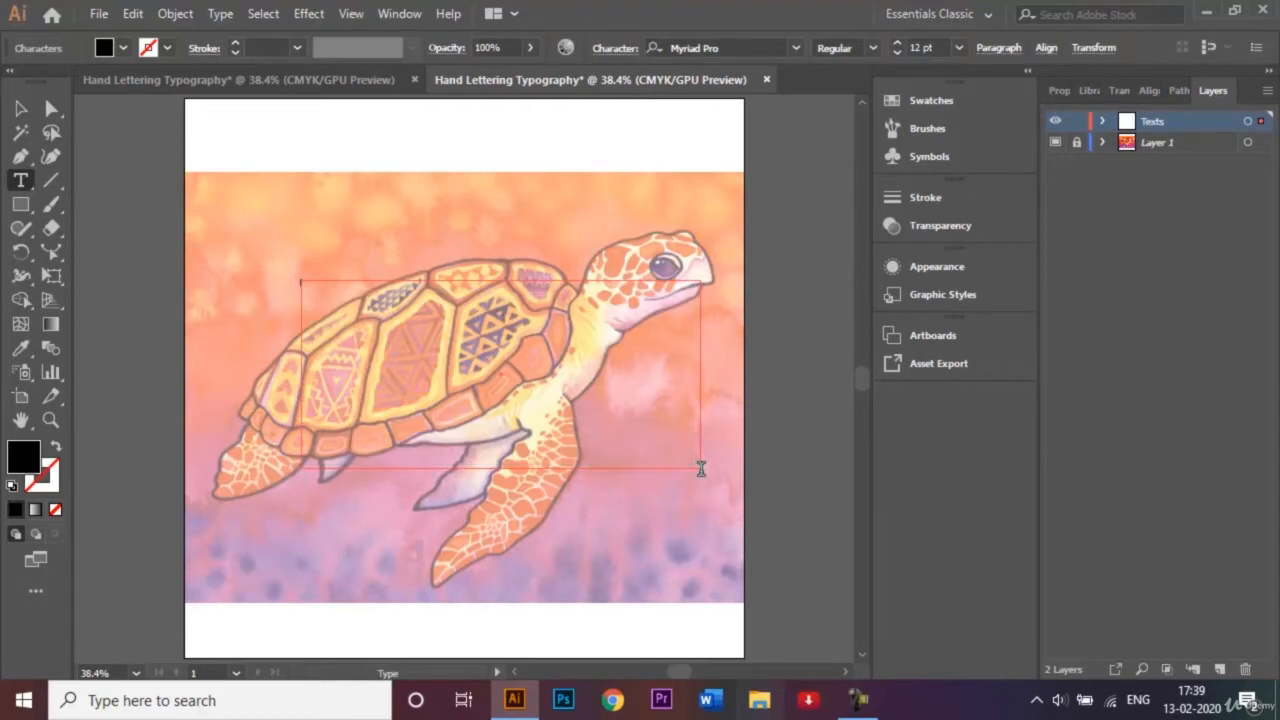
click(287, 93)
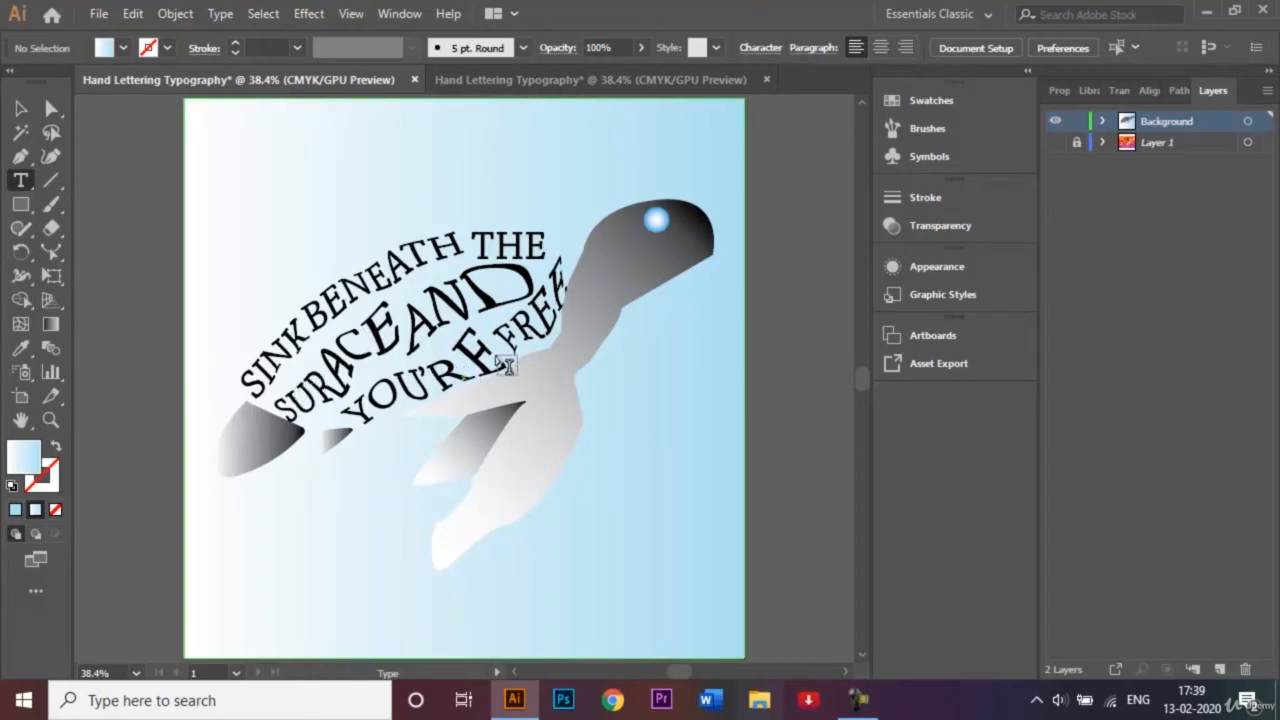
click(573, 84)
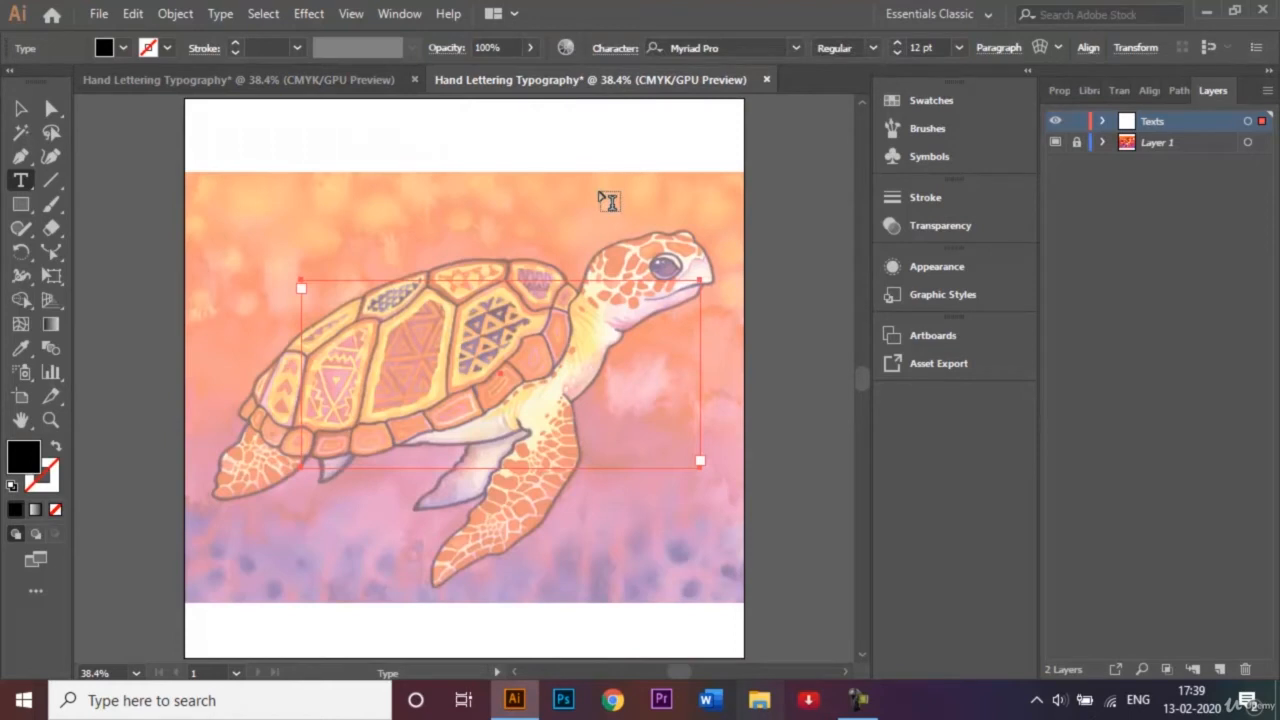
key(s)
key(n)
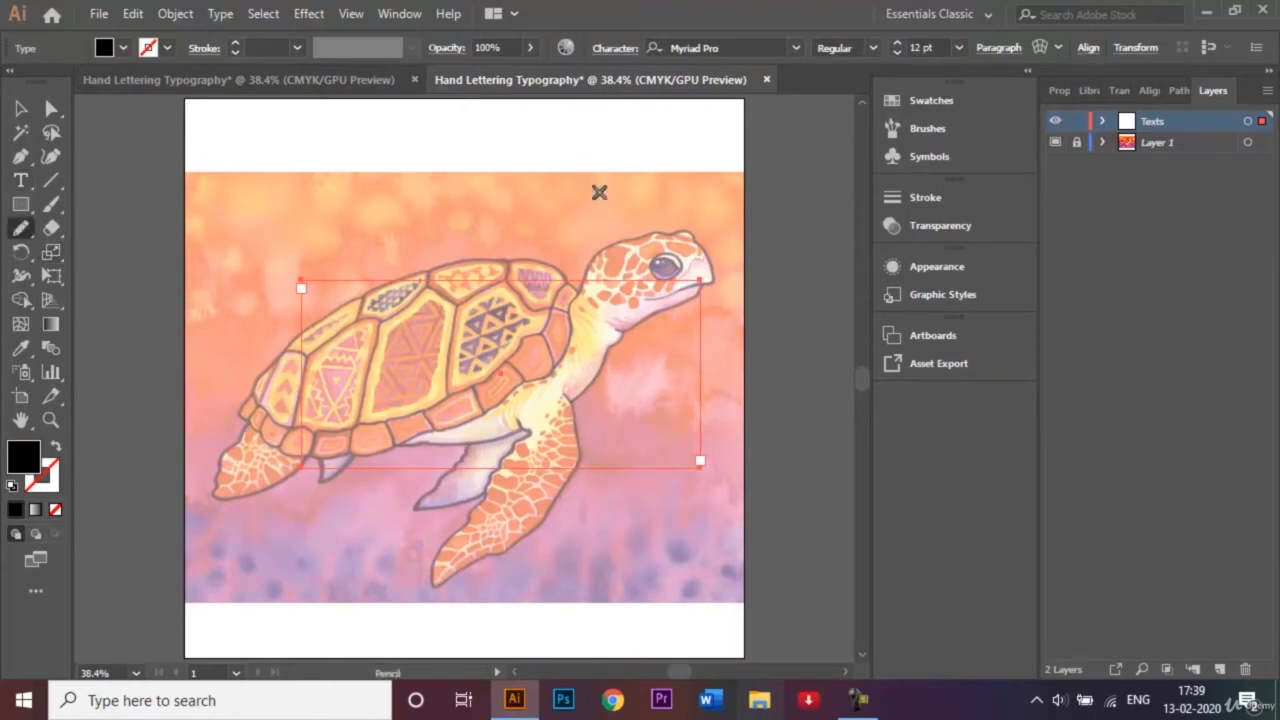
key(k)
key(b)
key(e)
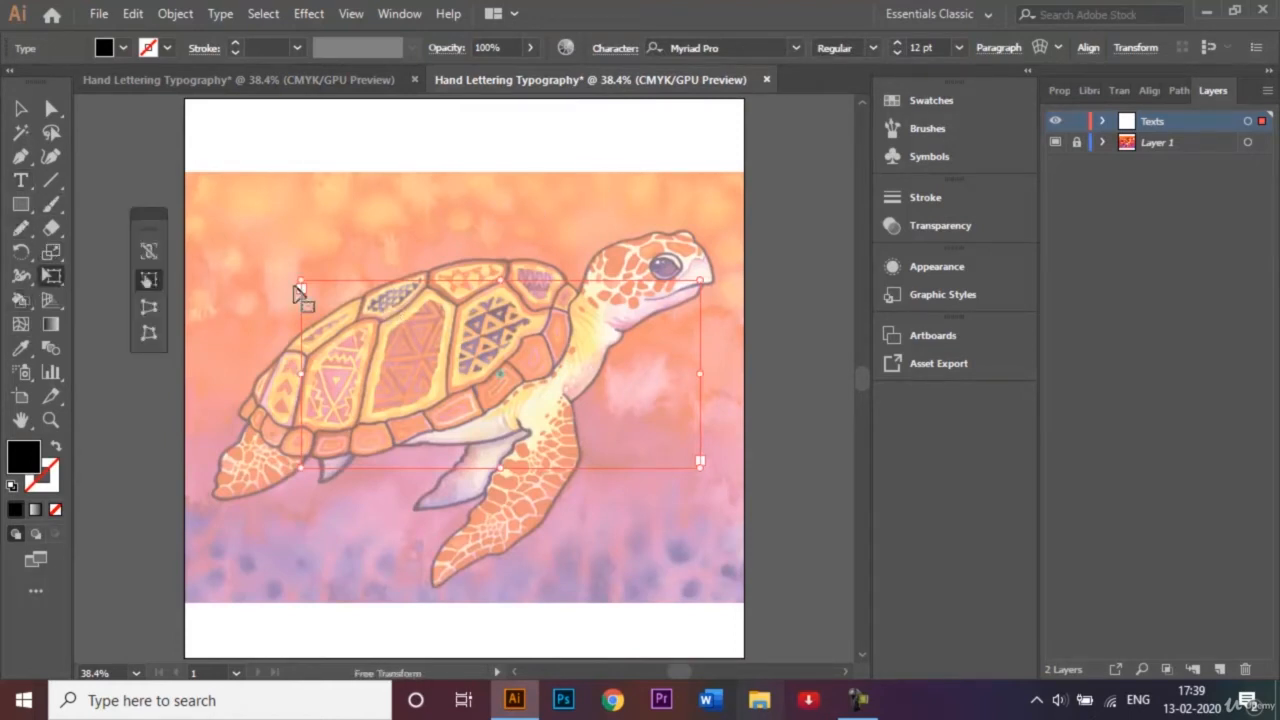
Place a new text object with placeholder text just above the rear slope of the turtle's shell.
click(20, 180)
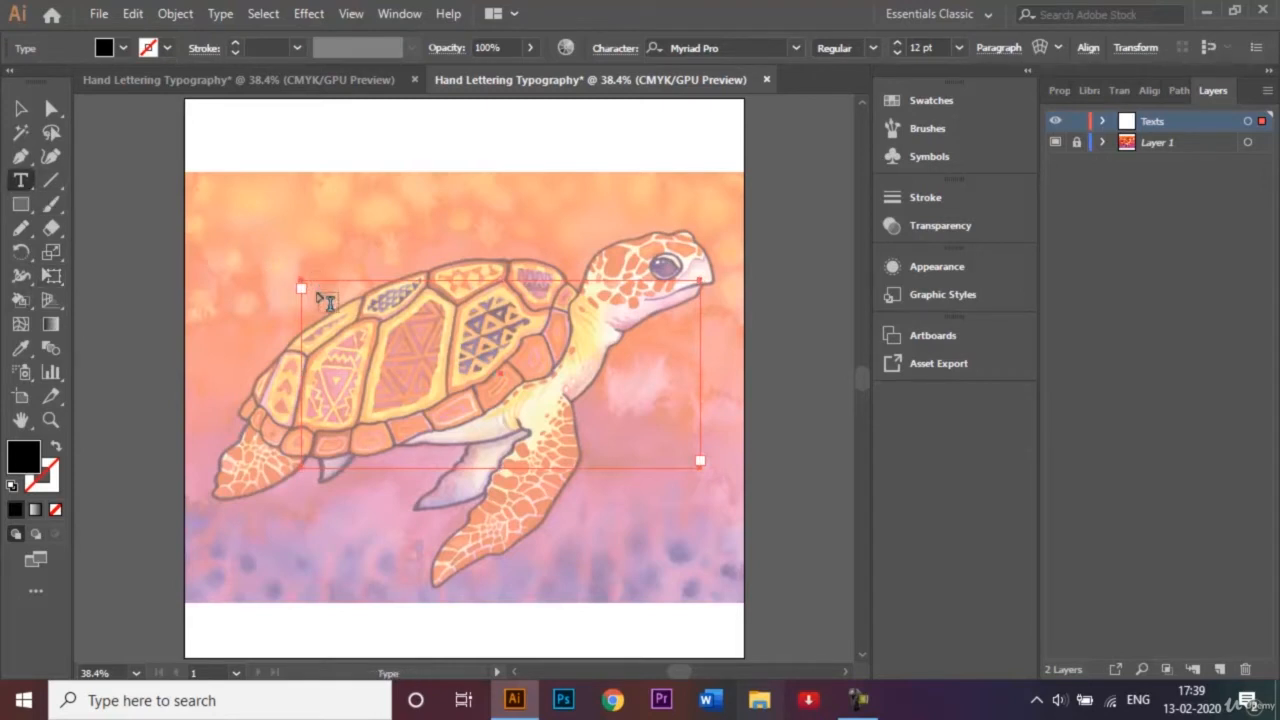
click(308, 287)
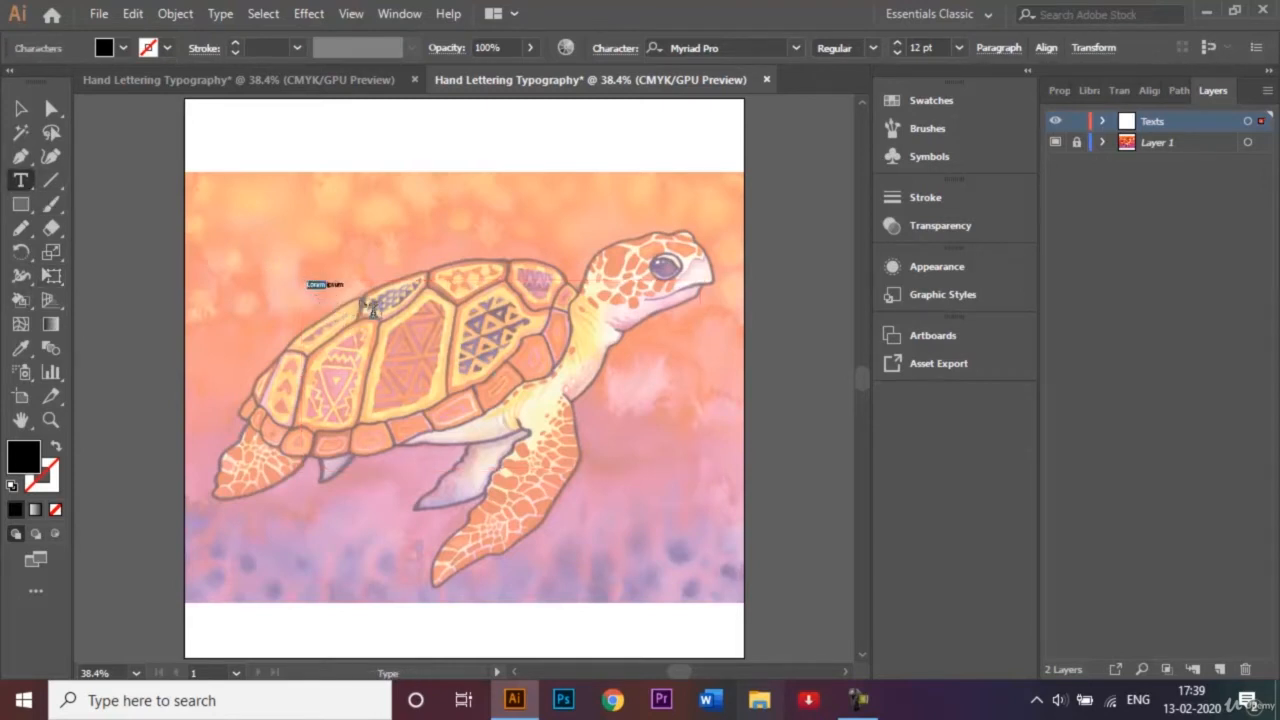
click(340, 281)
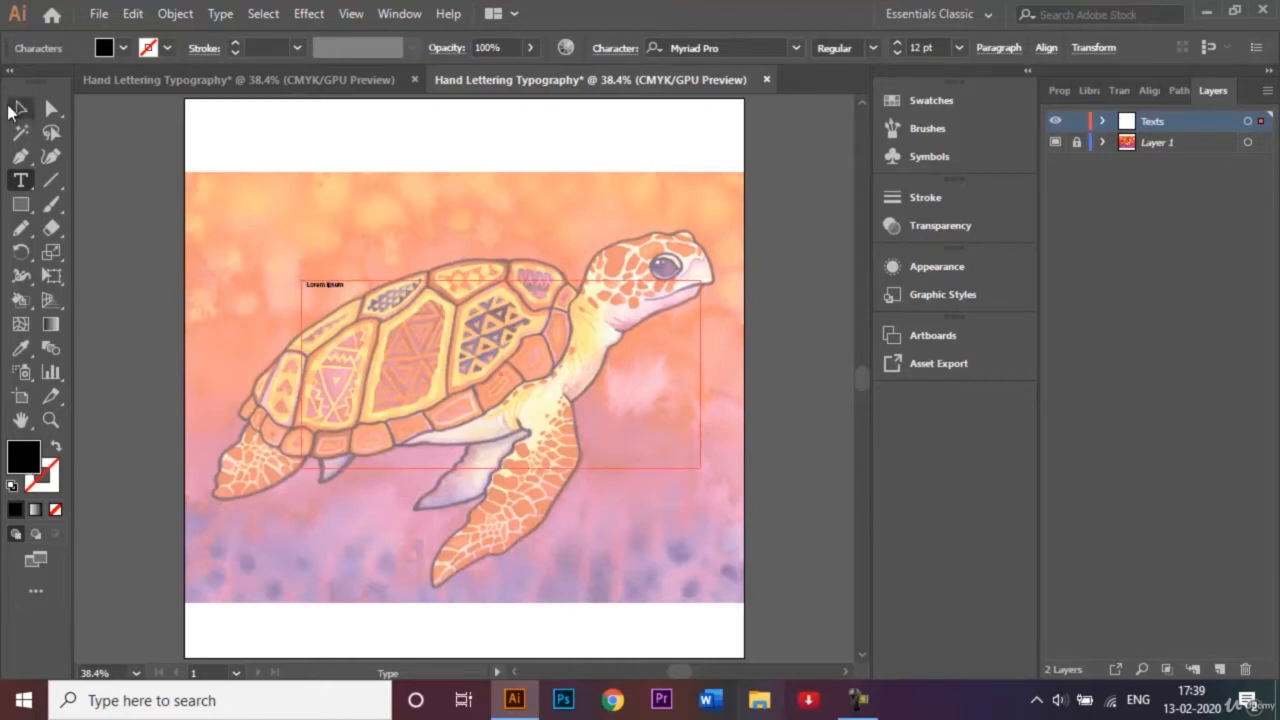
click(18, 110)
click(335, 295)
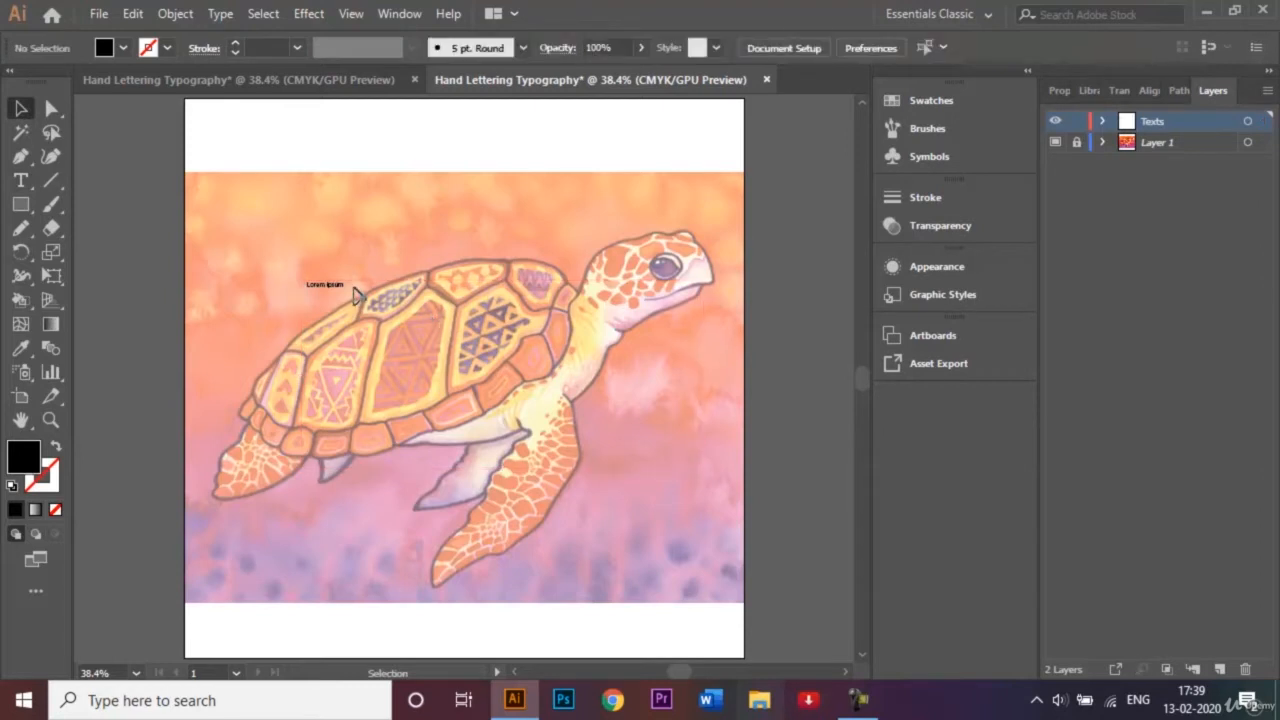
Replace the placeholder text above the shell with "SINK BENEATH THE SURFACE AND YOU'RE FREE".
click(339, 285)
key(ctrl+shift+a)
double_click(338, 285)
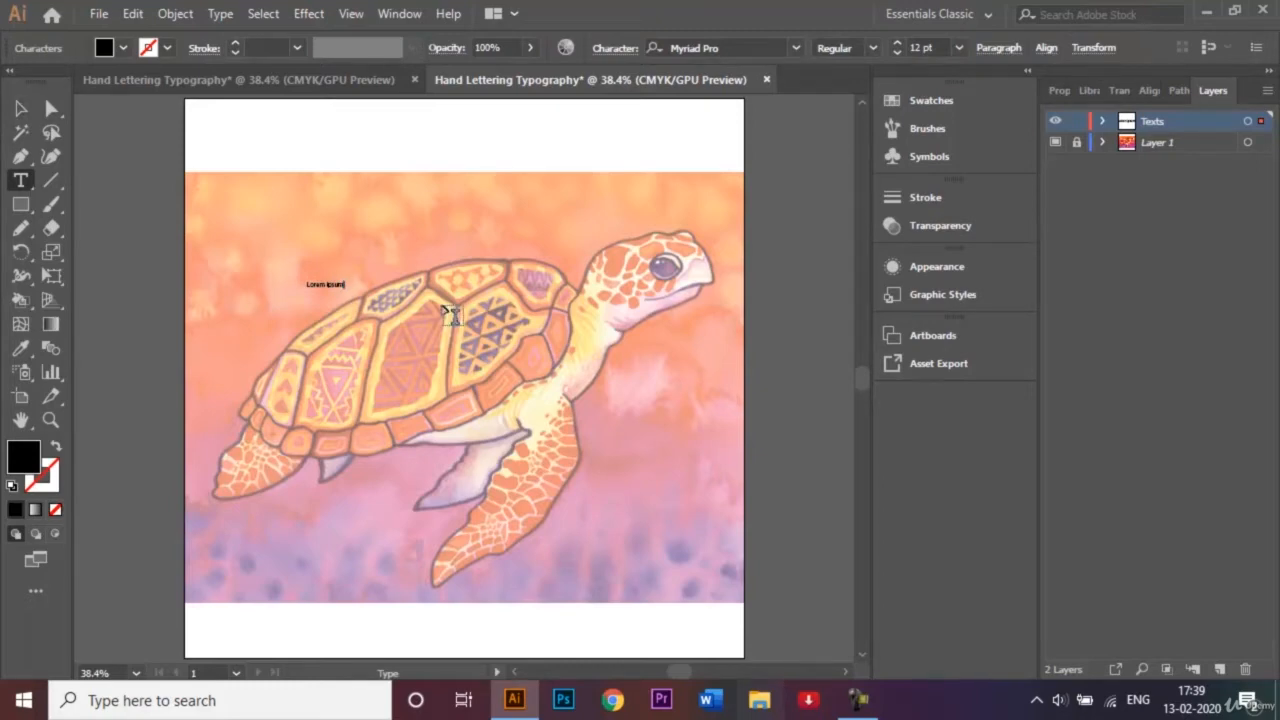
key(ctrl+plus)
key(ctrl+plus)
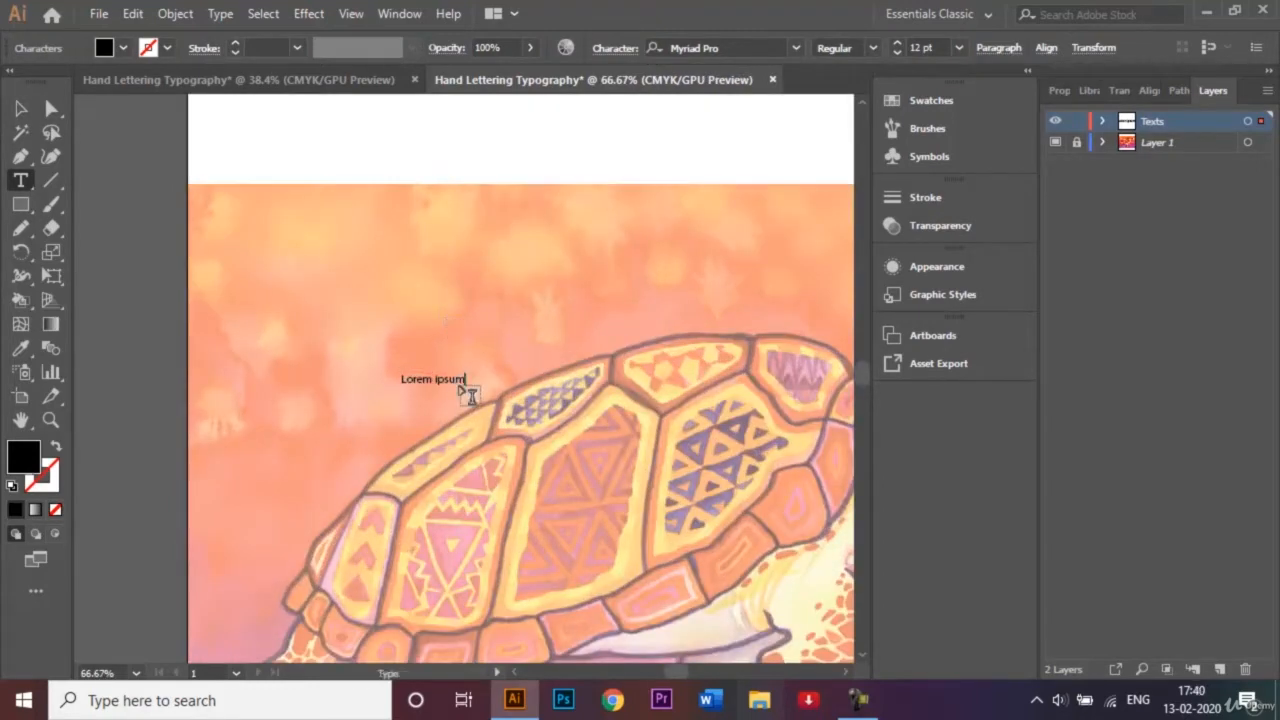
click(471, 396)
click(460, 380)
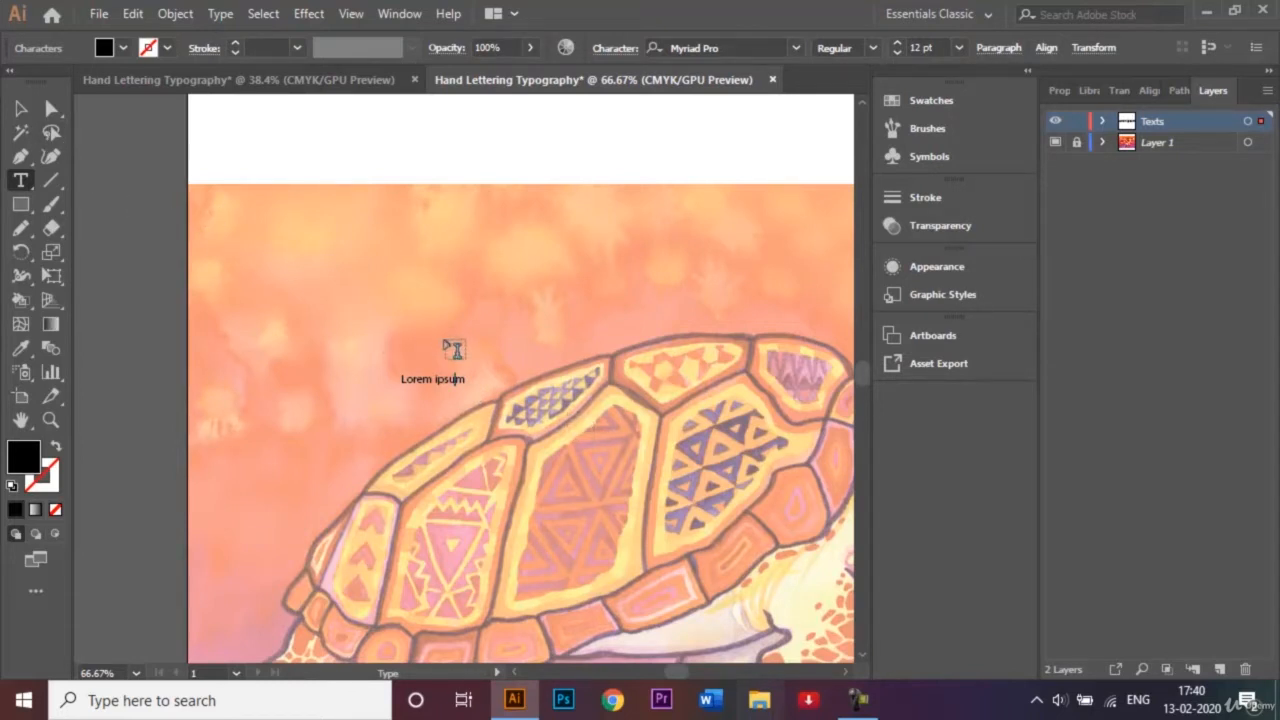
key(BackSpace)
key(BackSpace)
key(BackSpace)
key(BackSpace)
key(BackSpace)
key(BackSpace)
key(BackSpace)
key(BackSpace)
key(BackSpace)
key(BackSpace)
key(BackSpace)
text(SINK BENEATH THE SURFACE AND YOU'RE FREE)
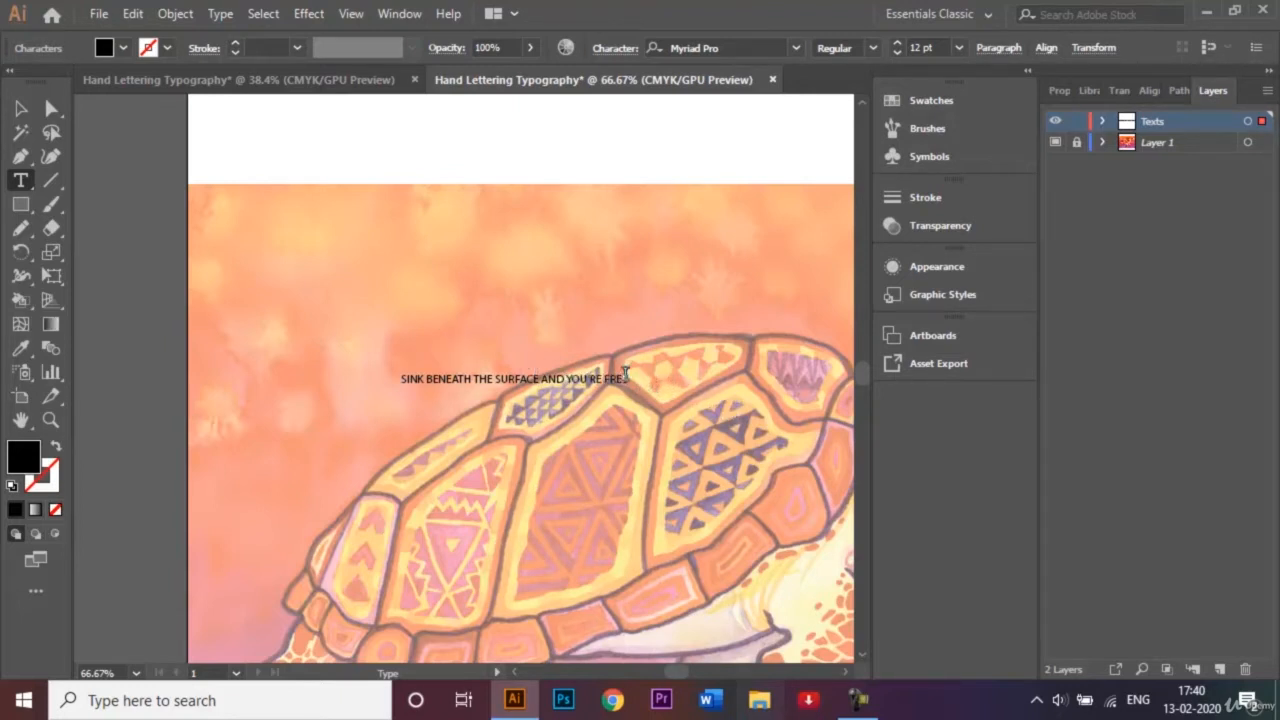
Format the whole quote in Arial Bold at 72 pt.
drag(628, 378, 396, 373)
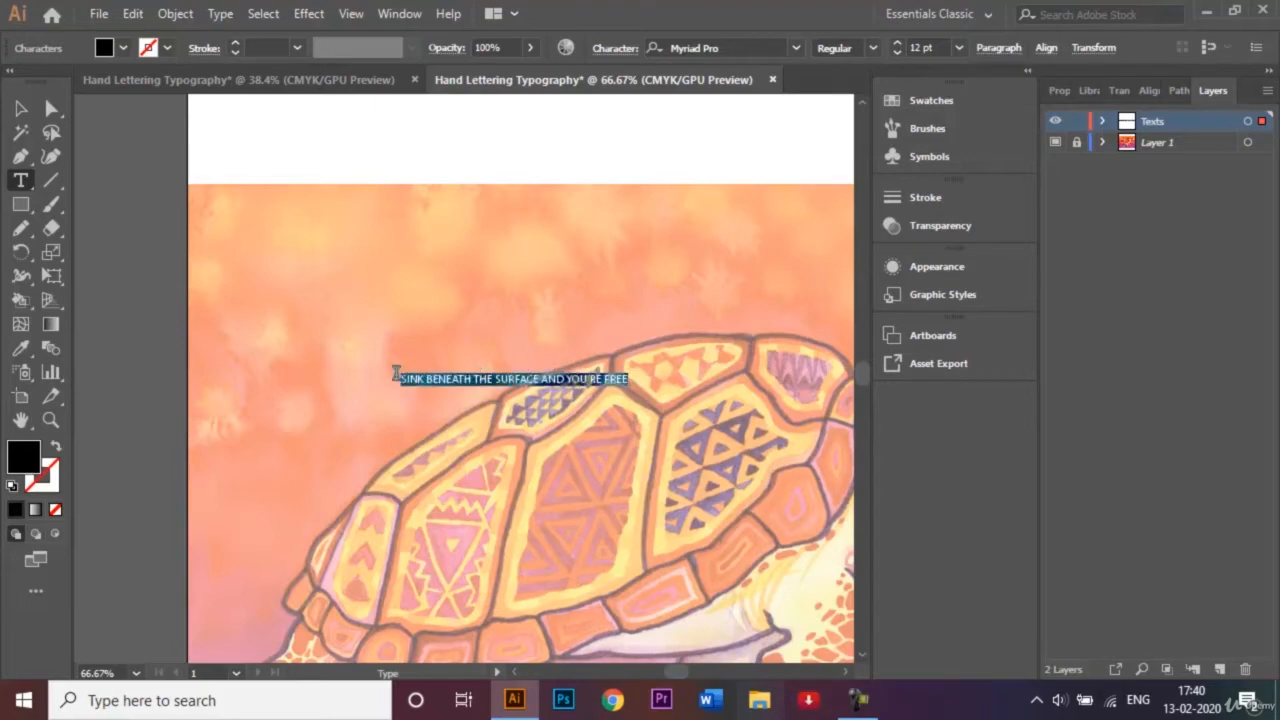
click(796, 48)
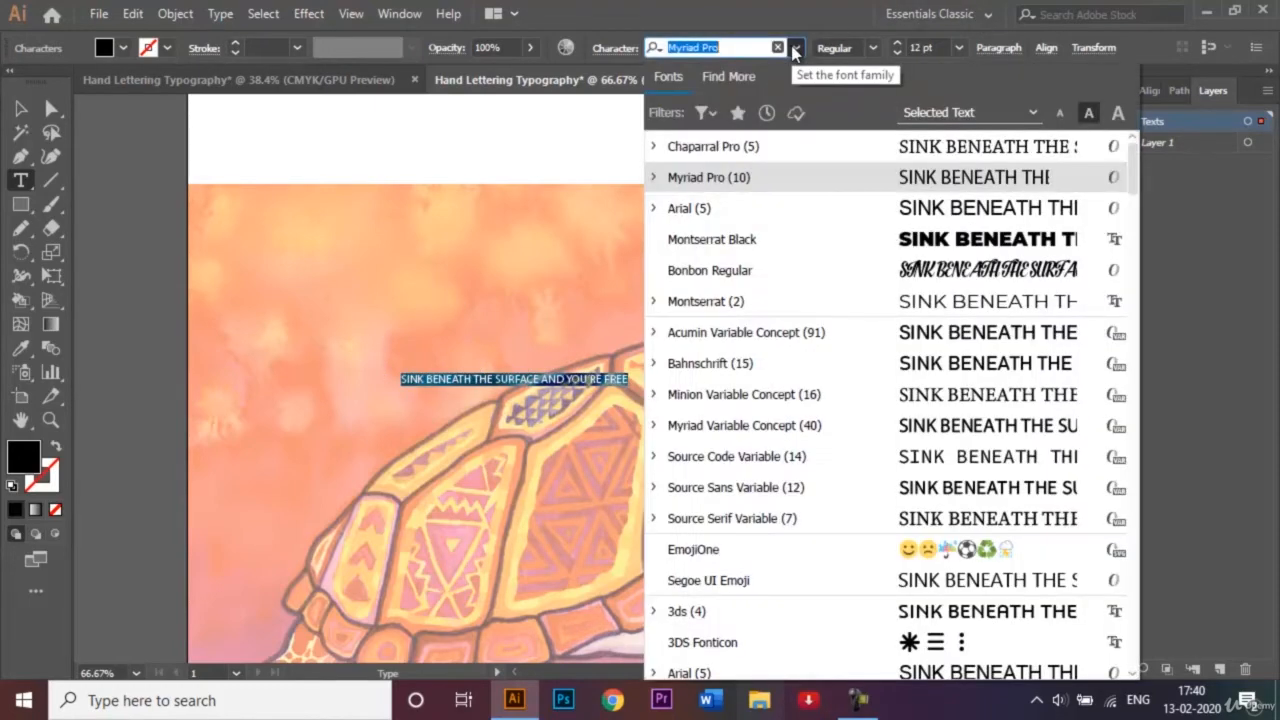
click(782, 208)
click(871, 51)
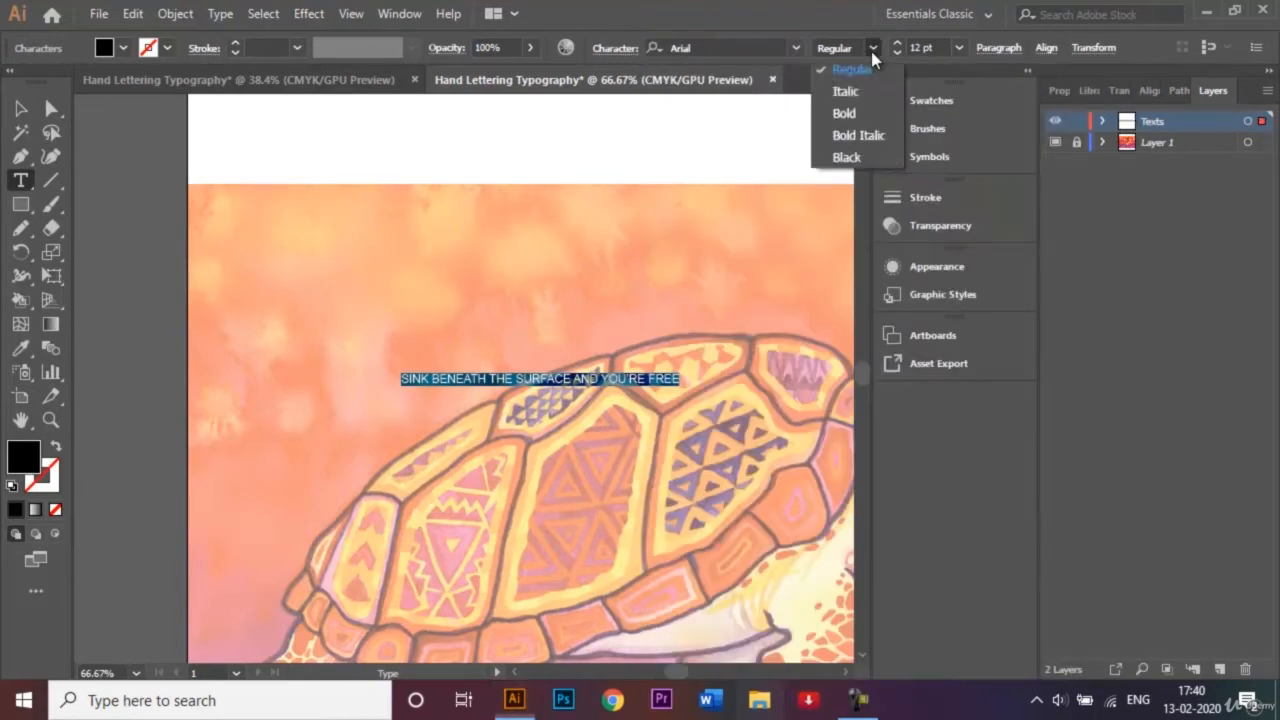
click(860, 114)
click(958, 47)
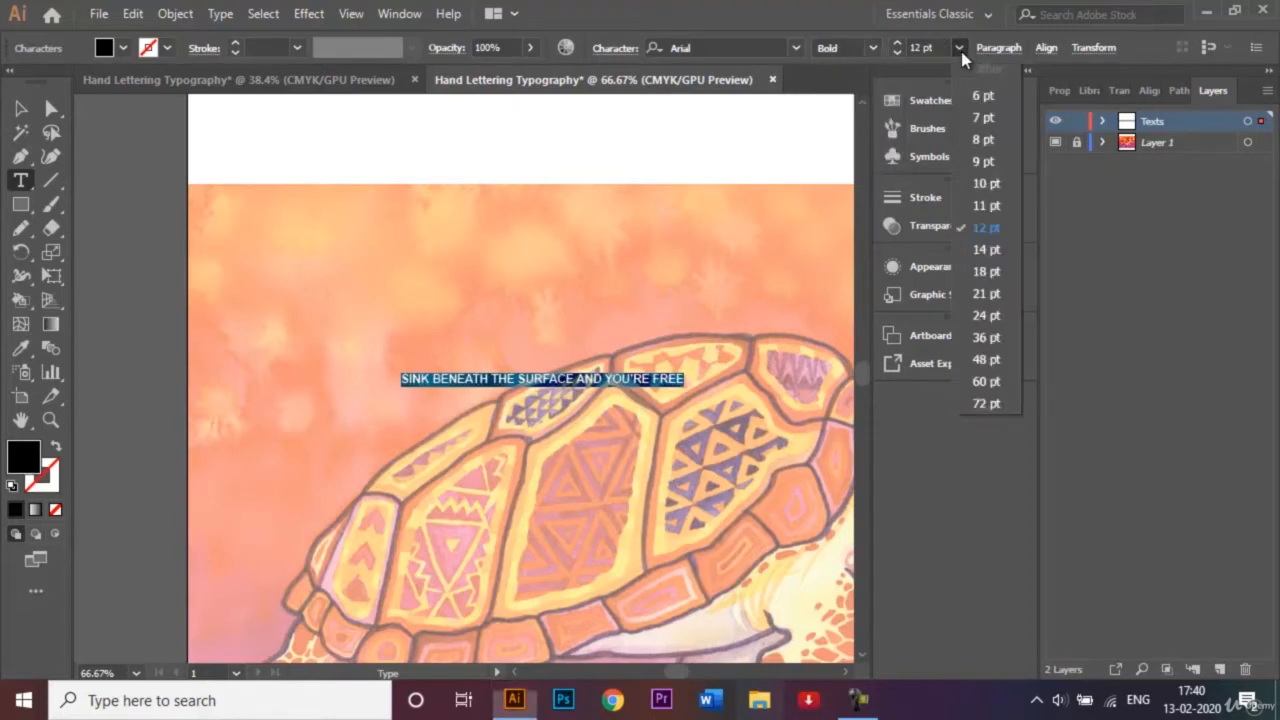
click(985, 403)
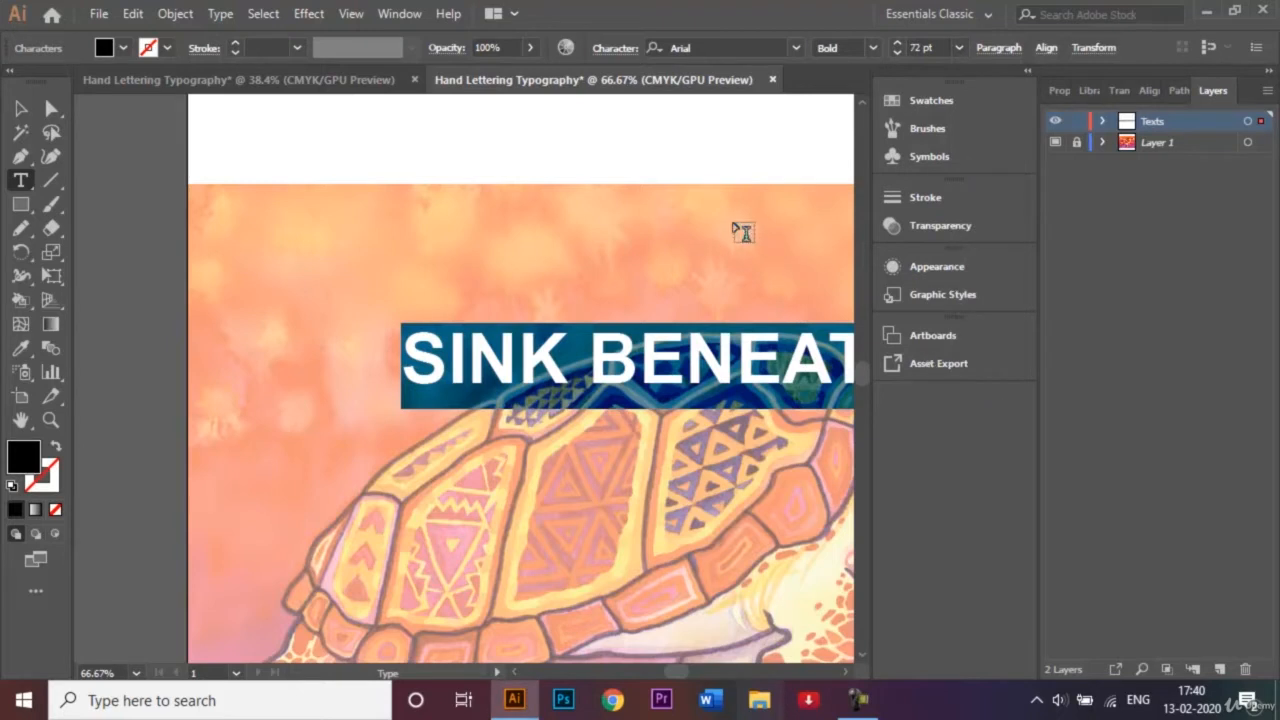
Move the quote across the turtle's shell and reduce its font size to 36 pt.
click(20, 108)
click(350, 215)
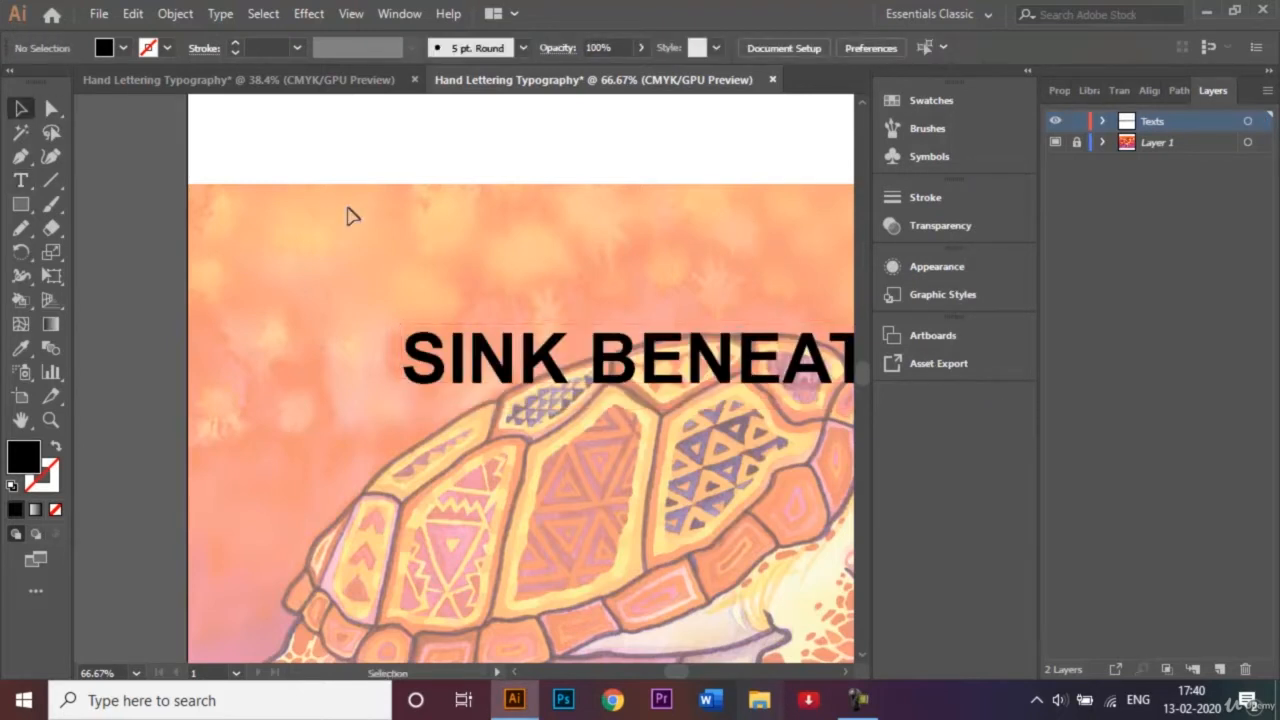
key(ctrl+0)
drag(561, 281, 356, 332)
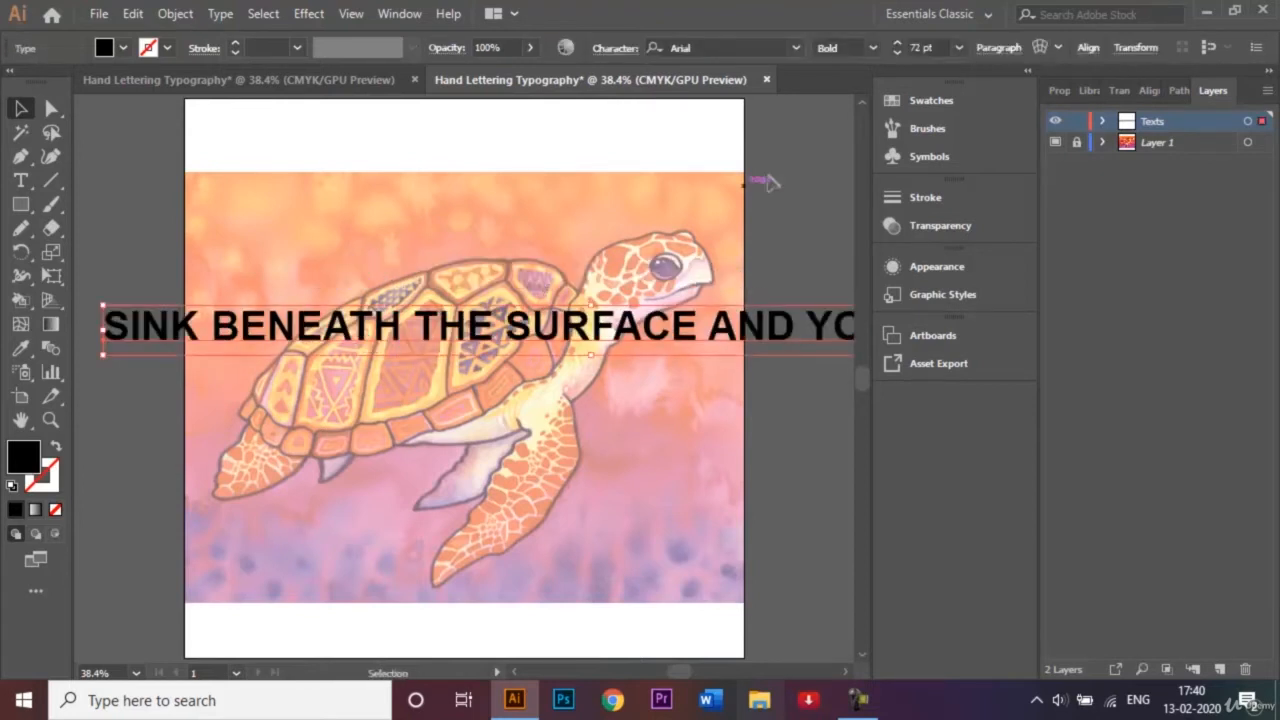
click(958, 47)
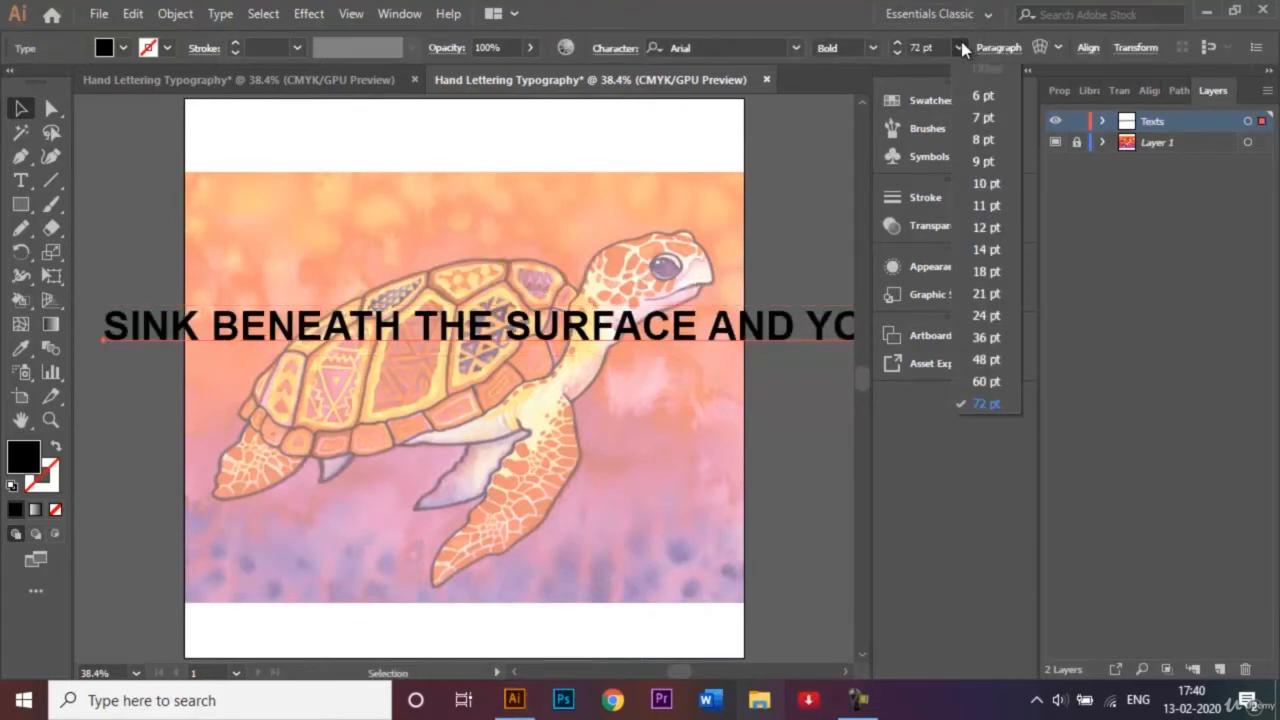
click(988, 359)
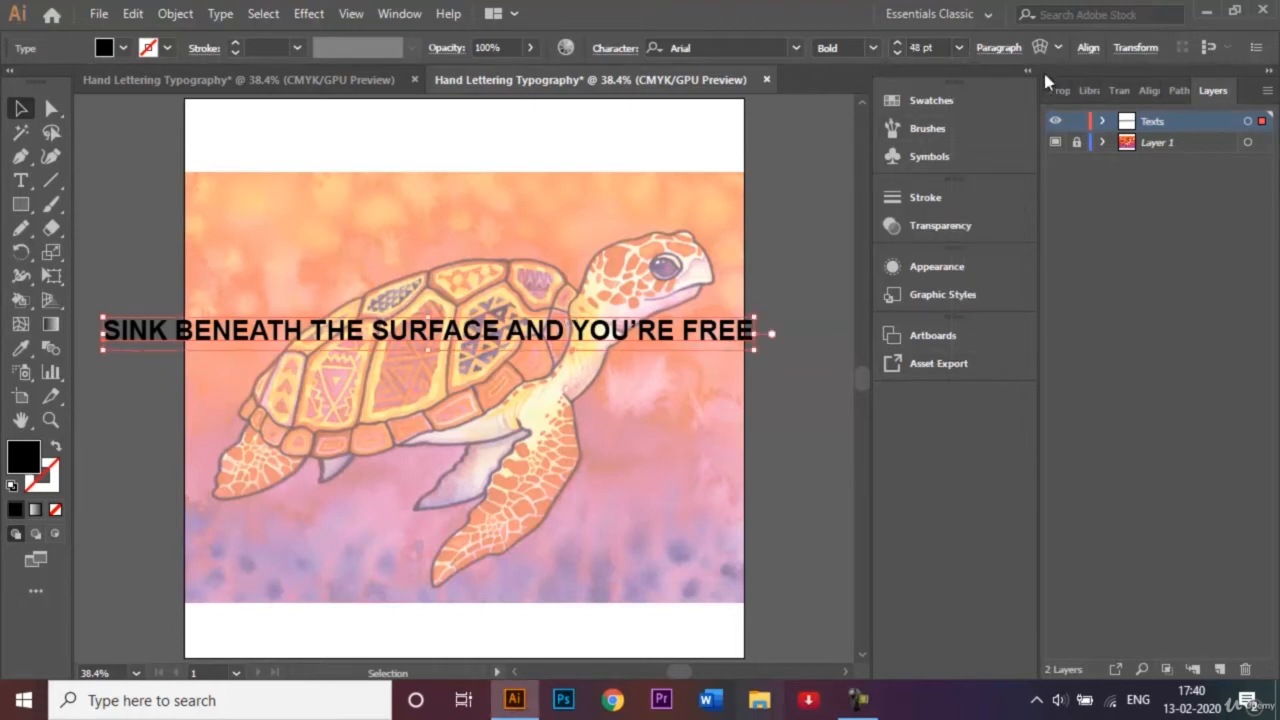
click(958, 47)
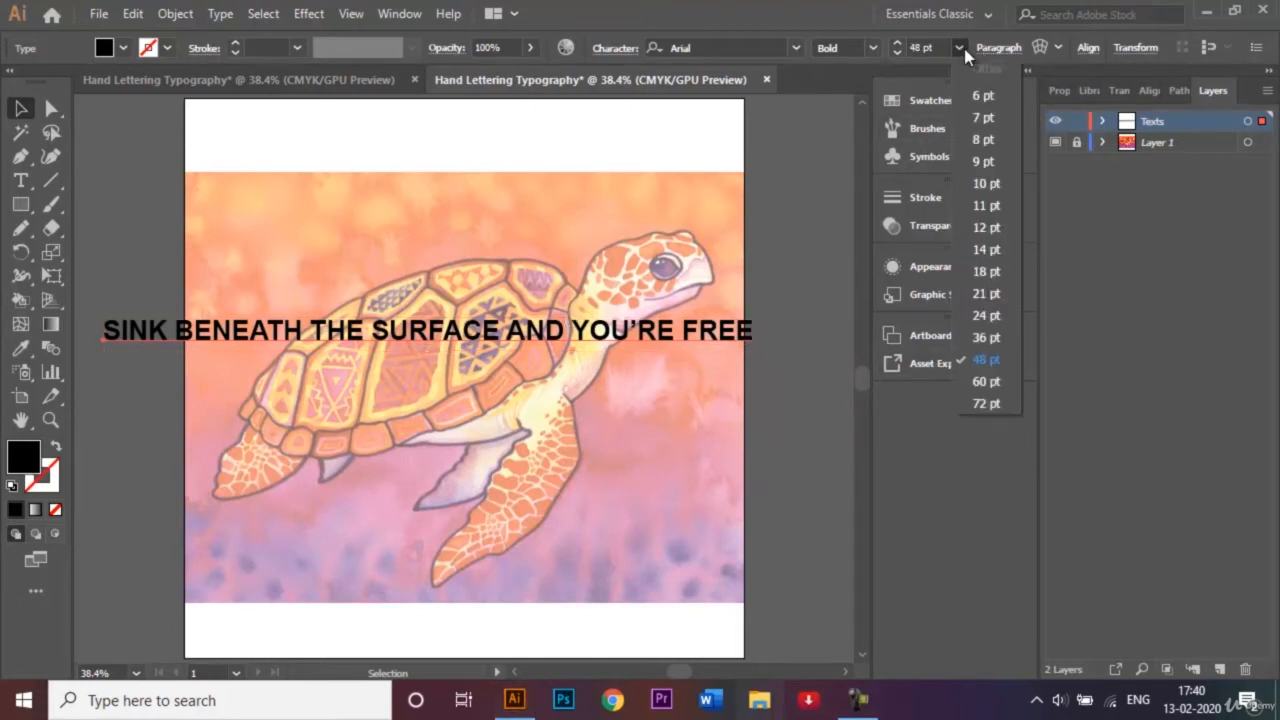
click(985, 338)
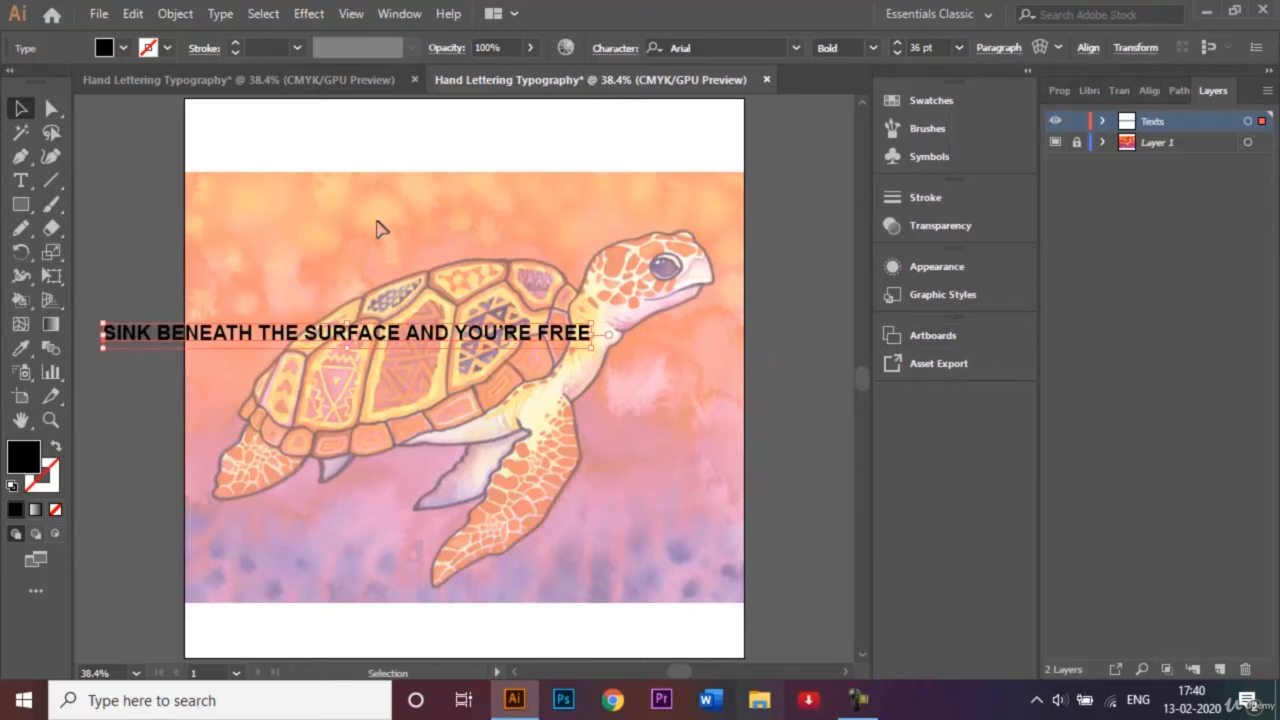
Convert the quote to outlines and ungroup it into separate letters.
right_click(400, 335)
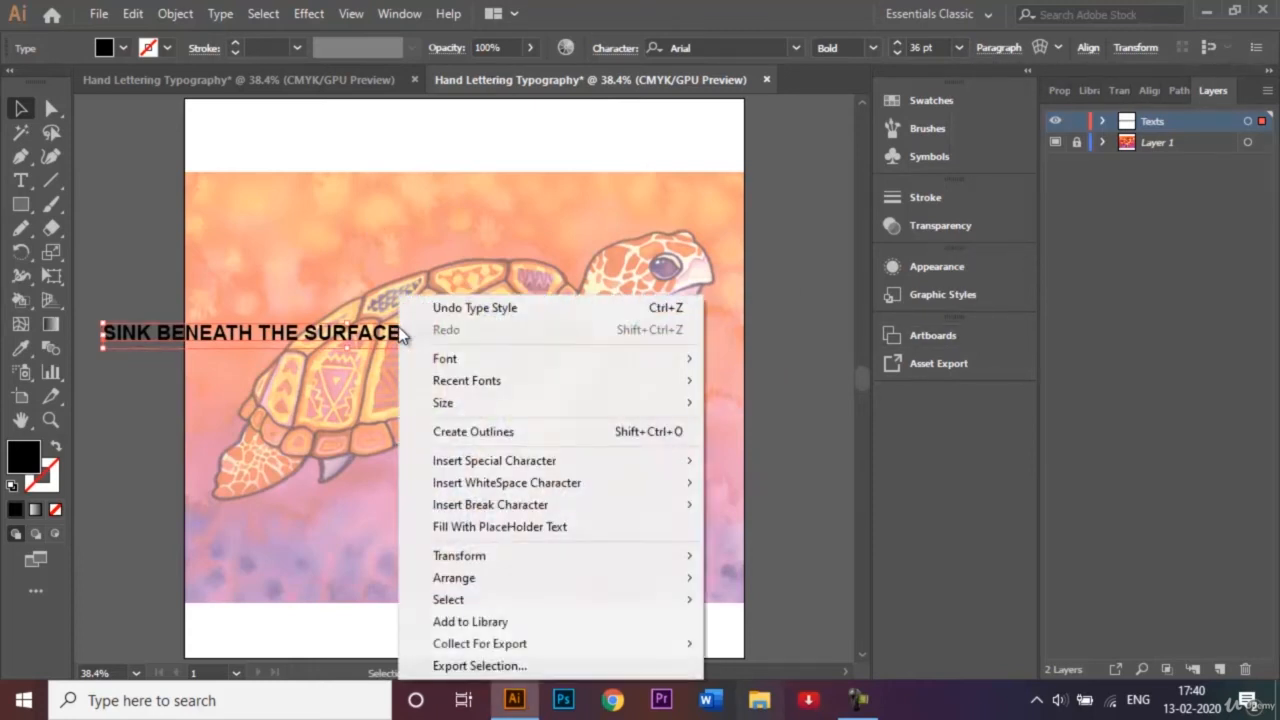
click(476, 434)
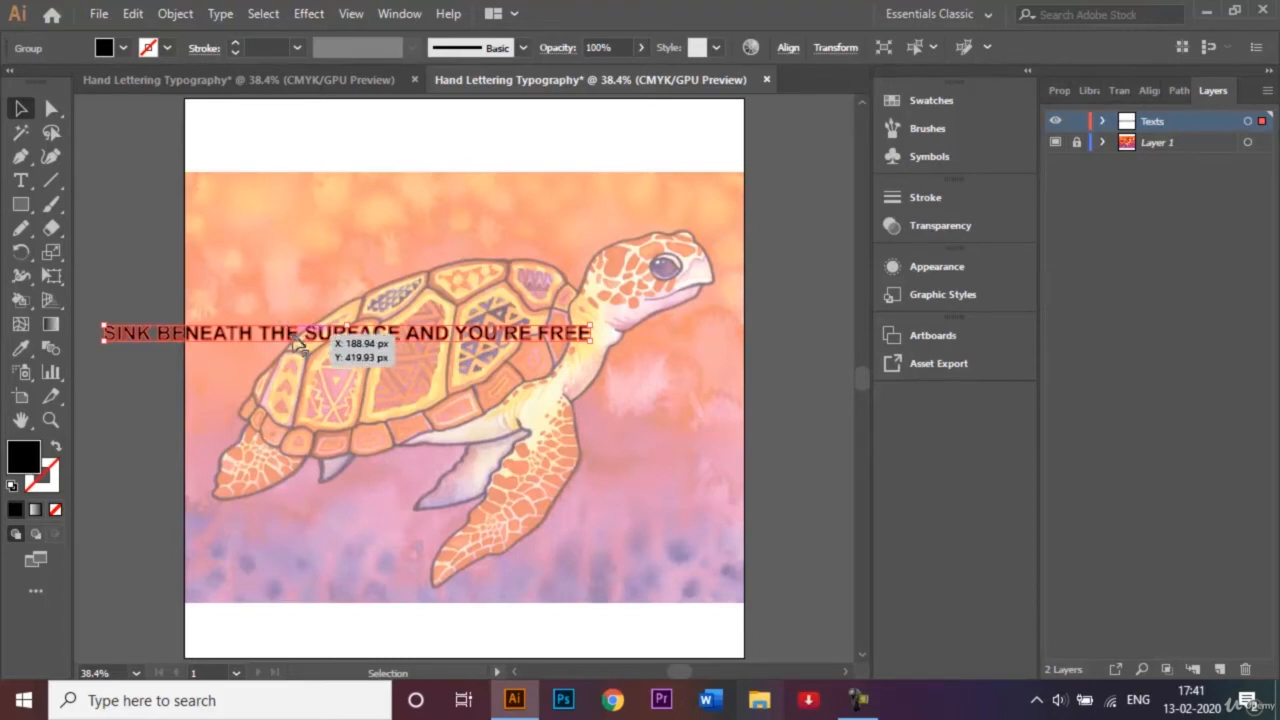
right_click(297, 341)
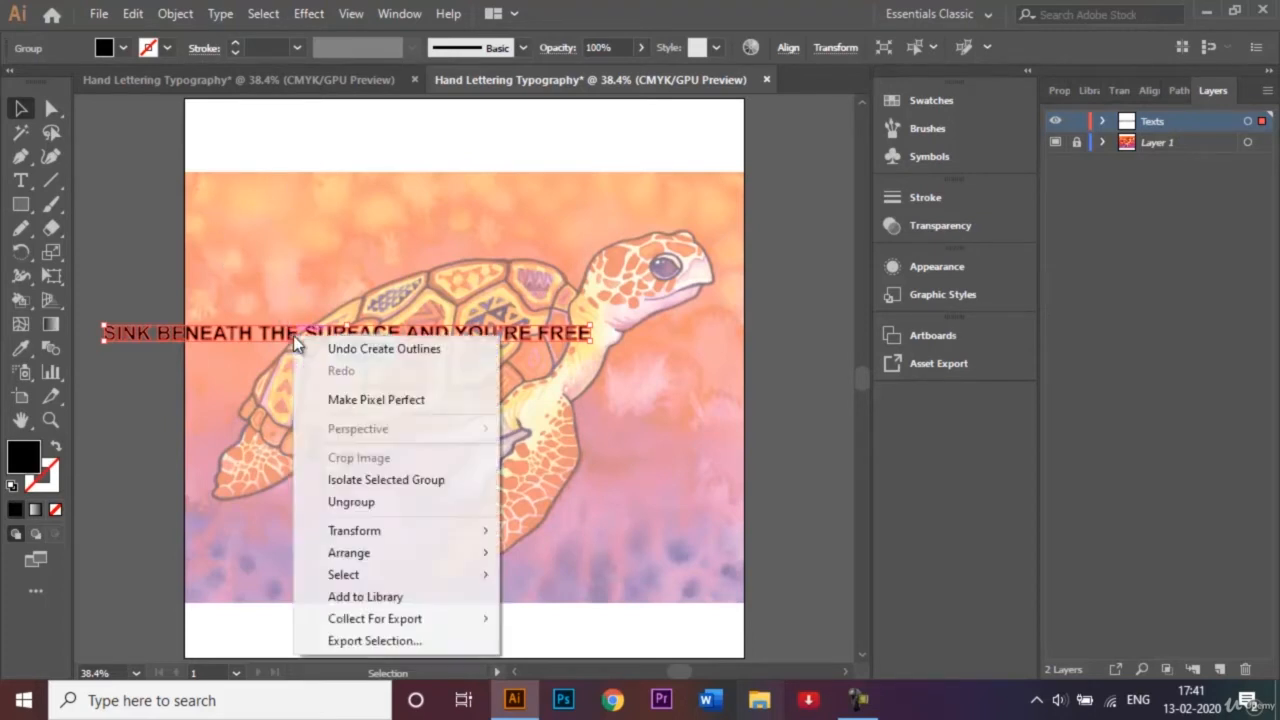
click(352, 501)
click(194, 385)
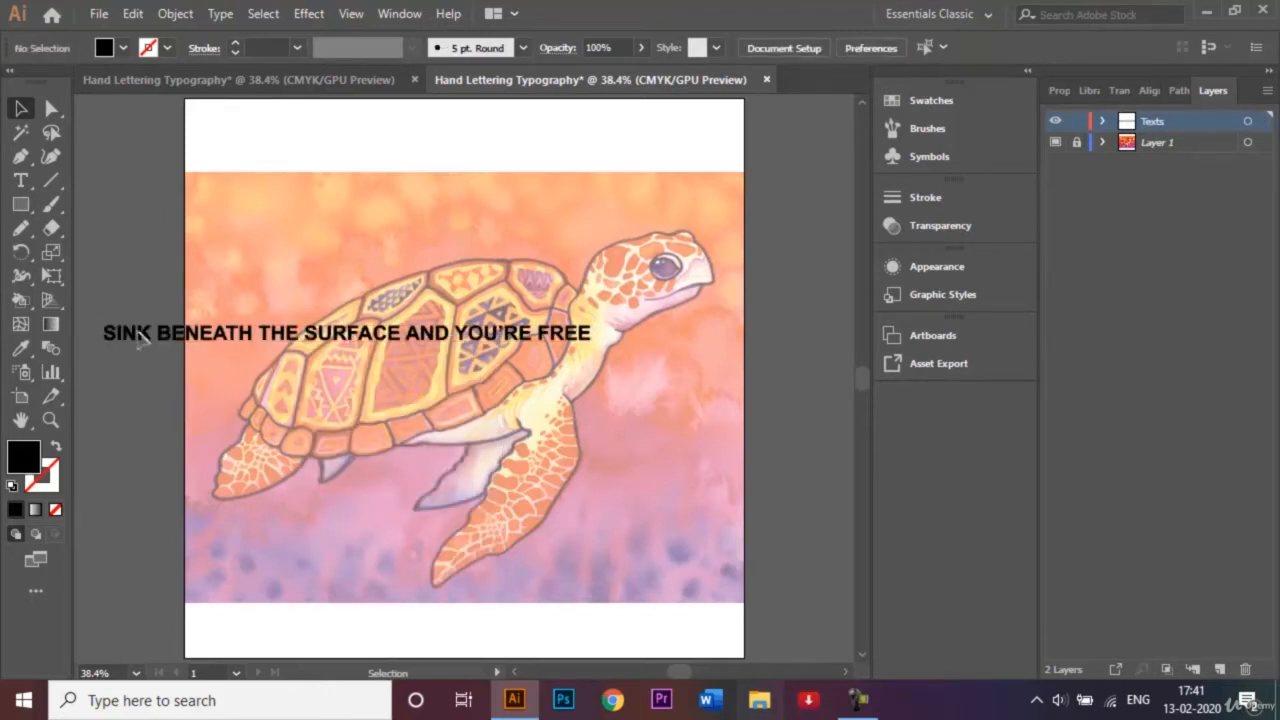
Group the letters of "SINK" and the letters of "BENEATH" into one group per word.
click(104, 327)
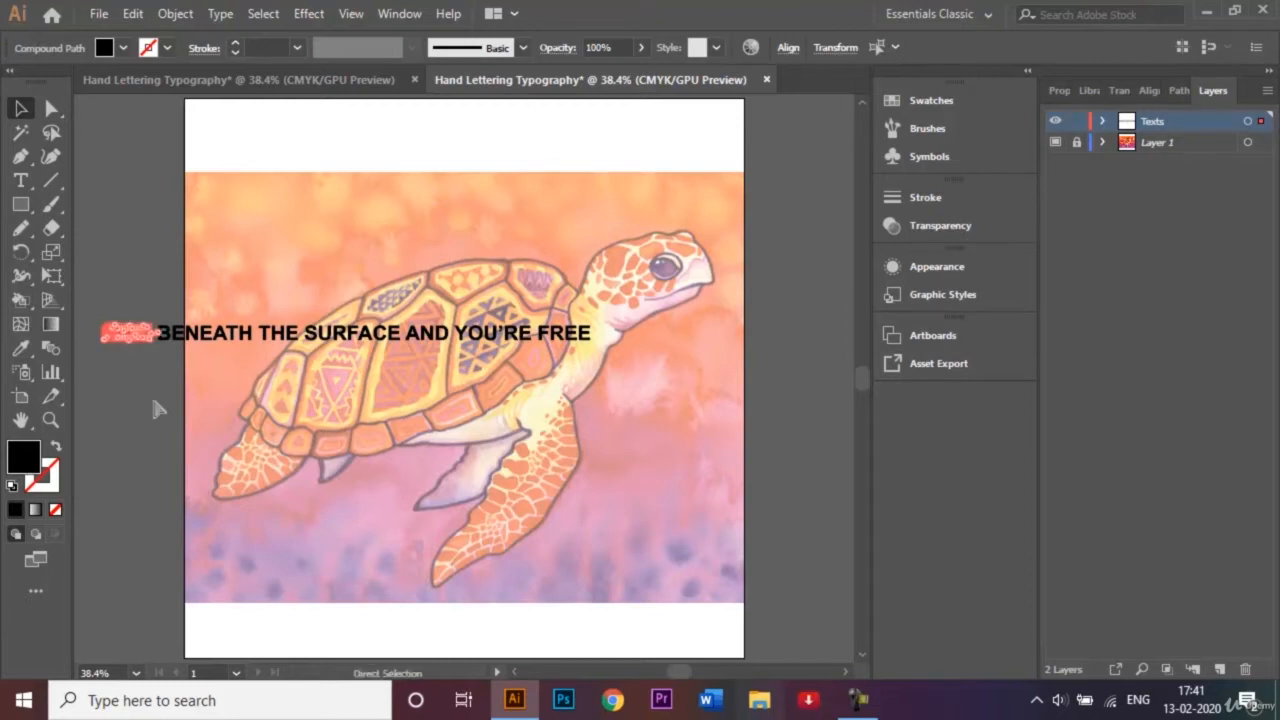
key(ctrl+g)
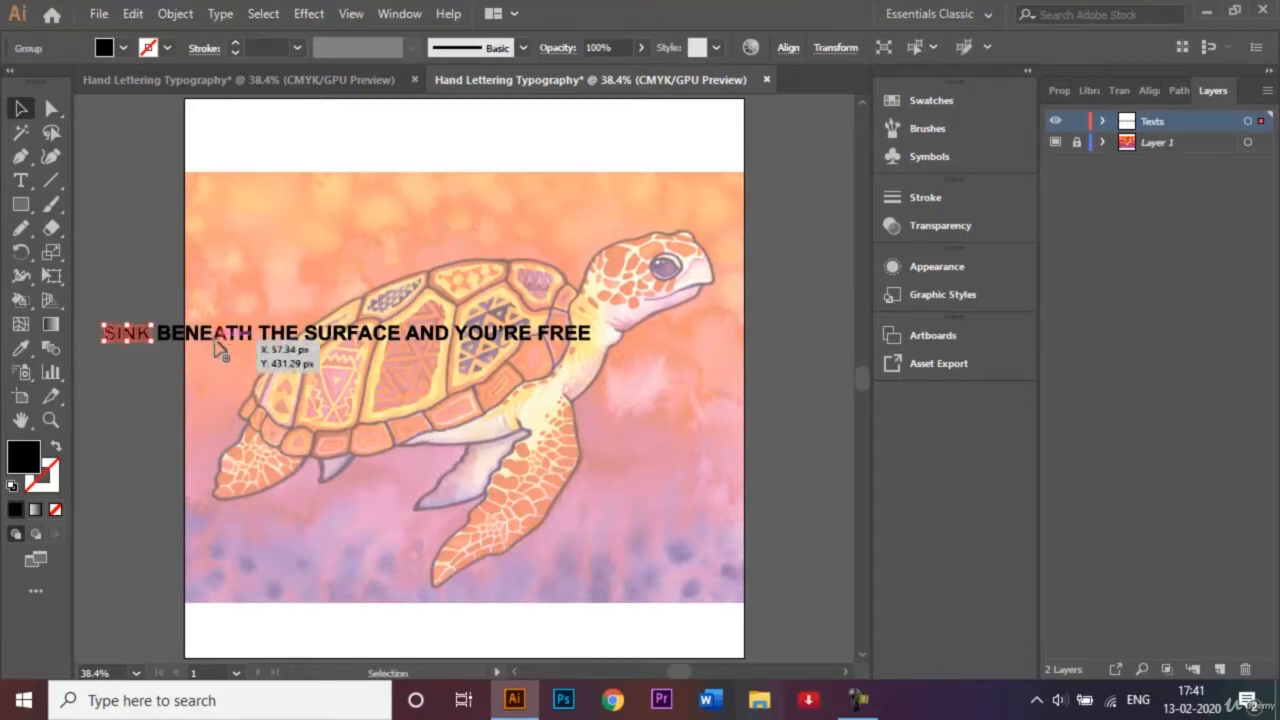
click(164, 328)
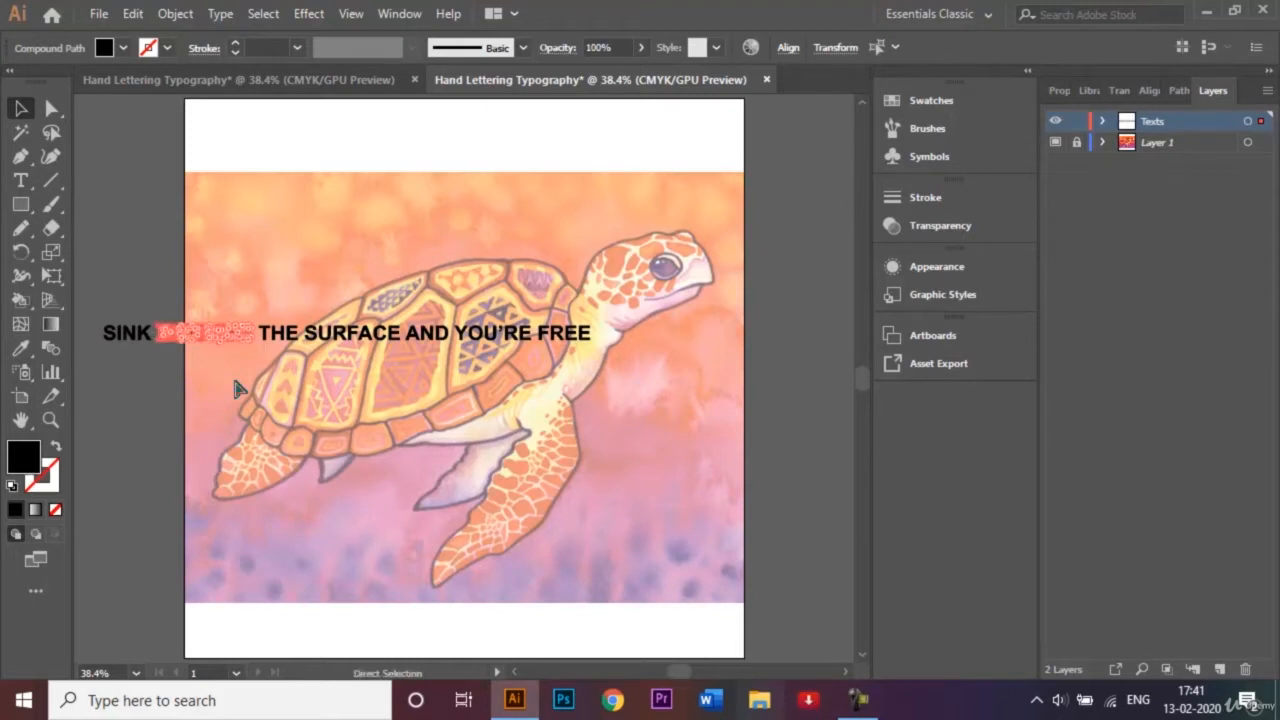
key(ctrl+g)
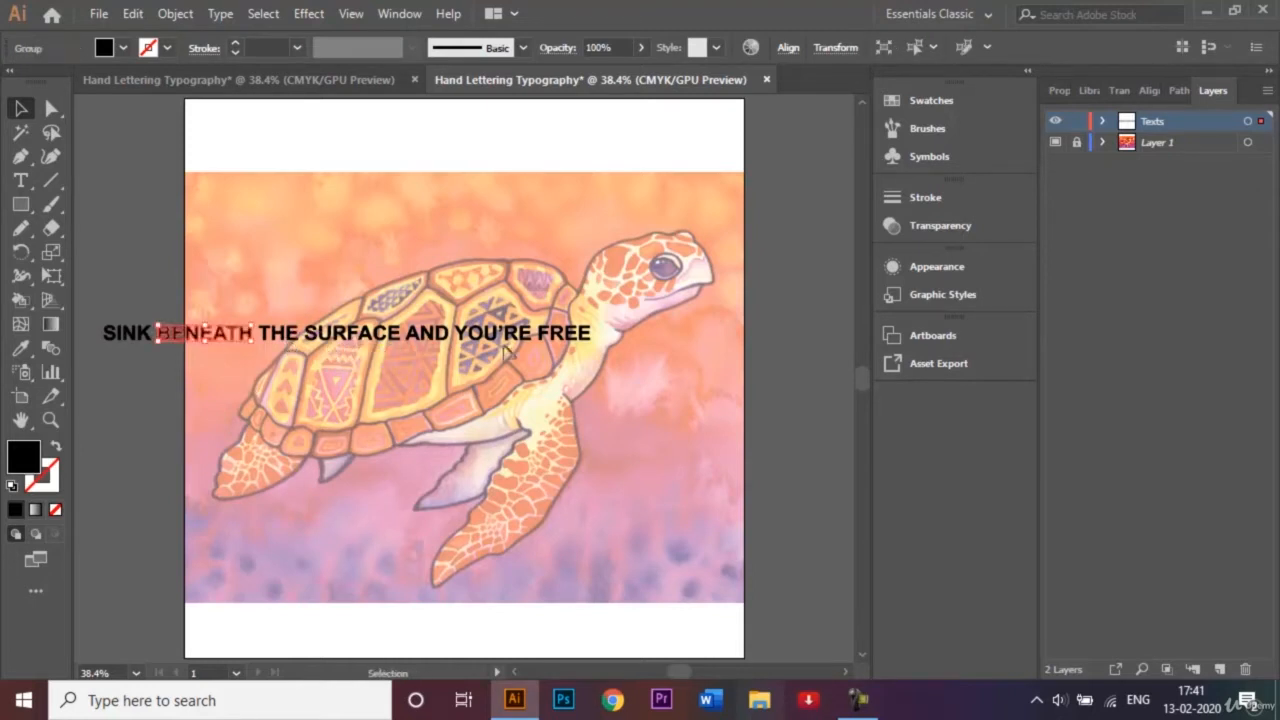
Group the letters of "THE" and the letters of "SURFACE" as two separate word groups.
click(299, 351)
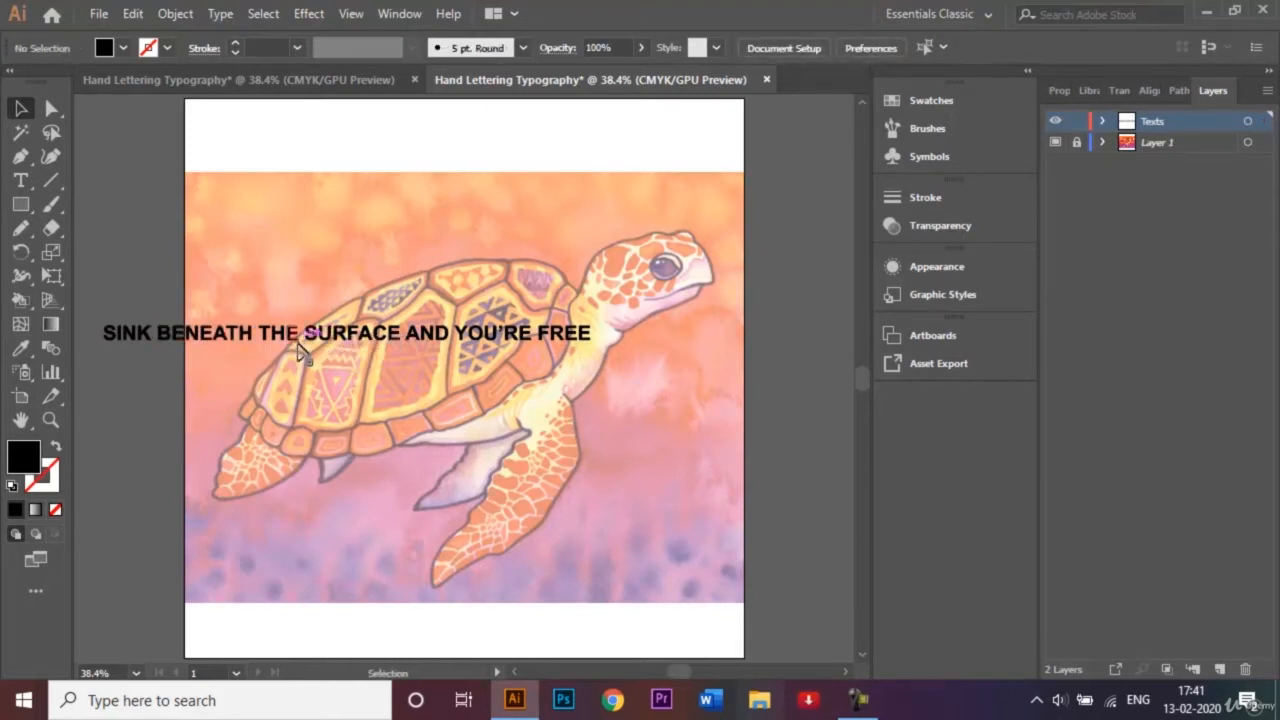
click(294, 338)
click(300, 351)
click(300, 357)
click(270, 330)
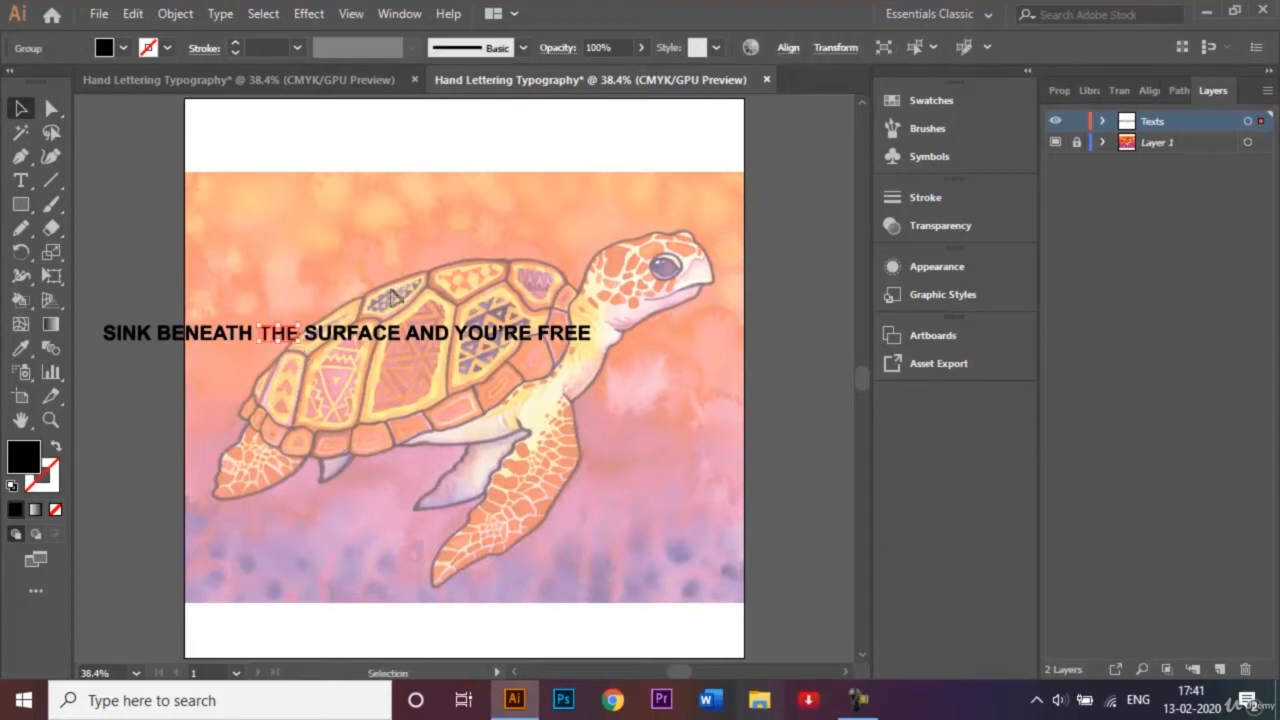
drag(400, 348, 305, 317)
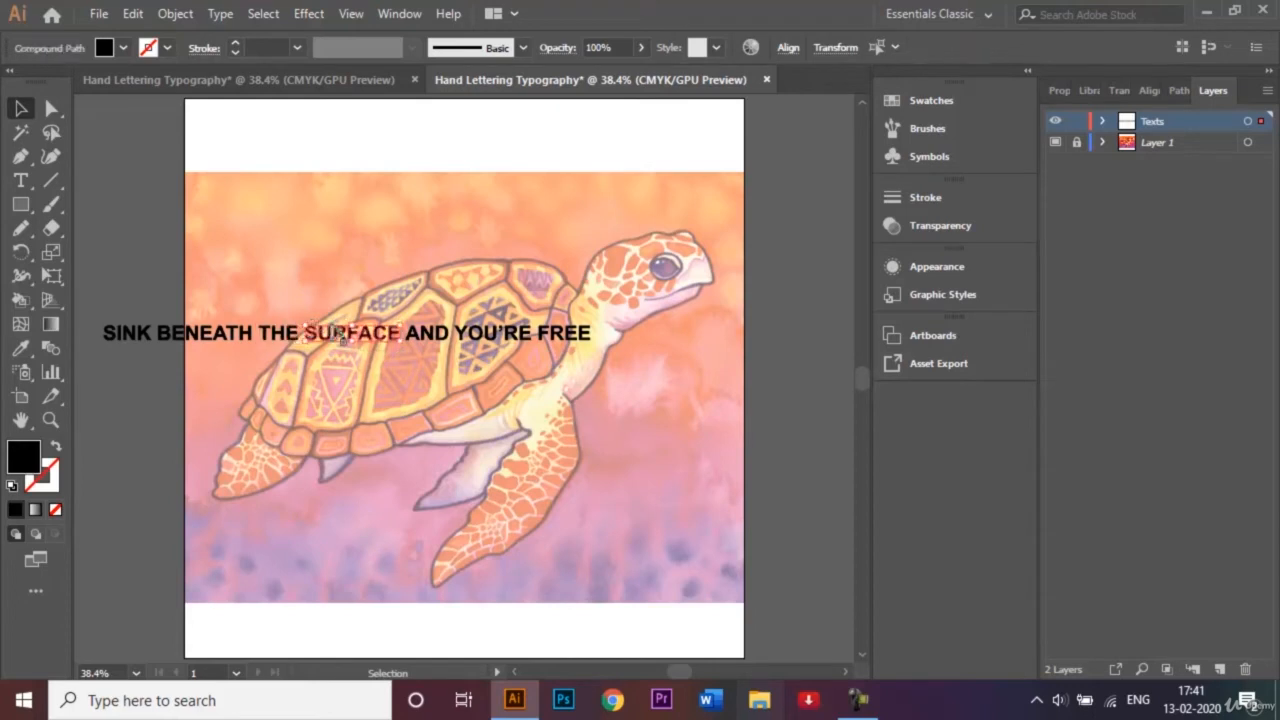
key(ctrl+g)
Group the three letters of "AND", leaving out the neighbouring Y.
click(460, 350)
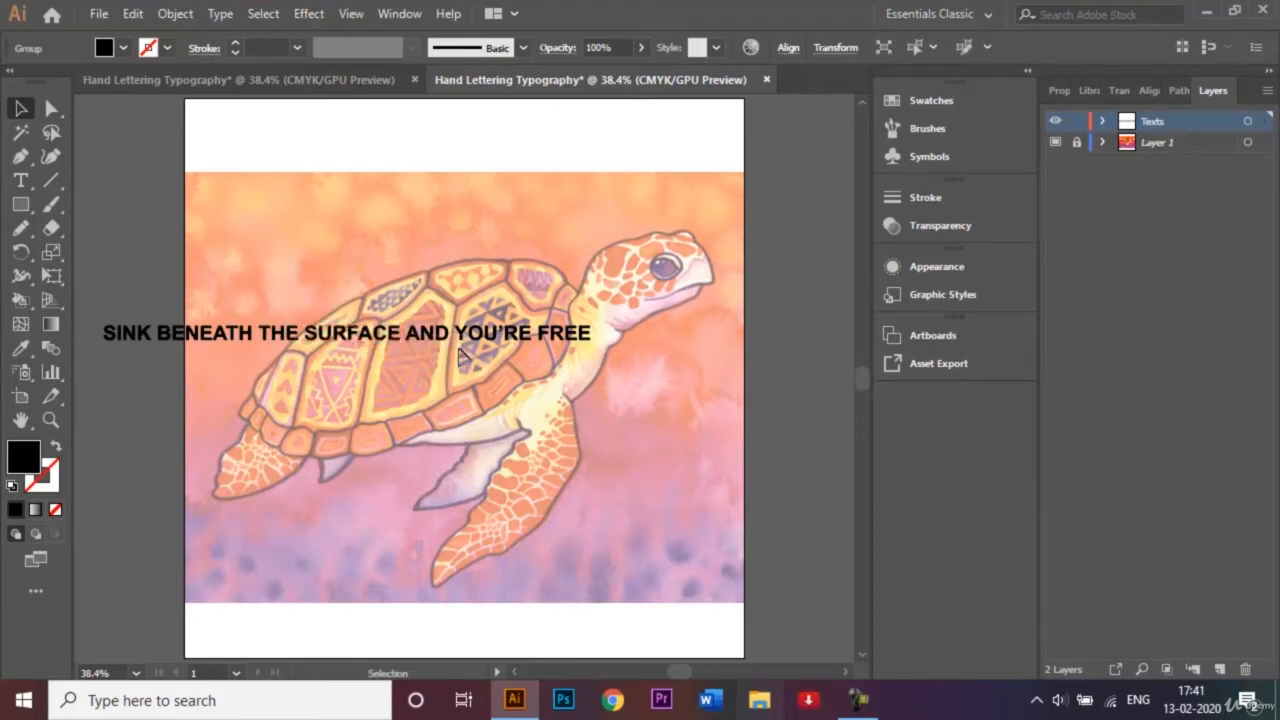
drag(409, 321, 450, 352)
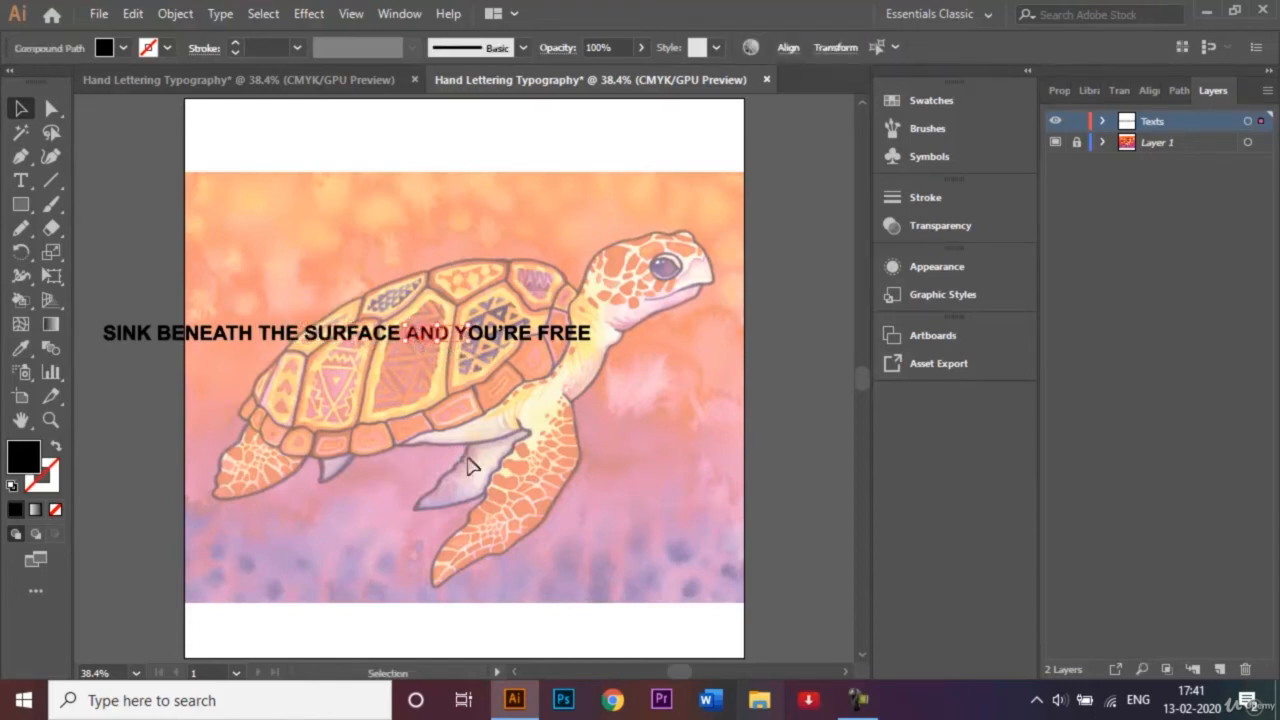
click(457, 410)
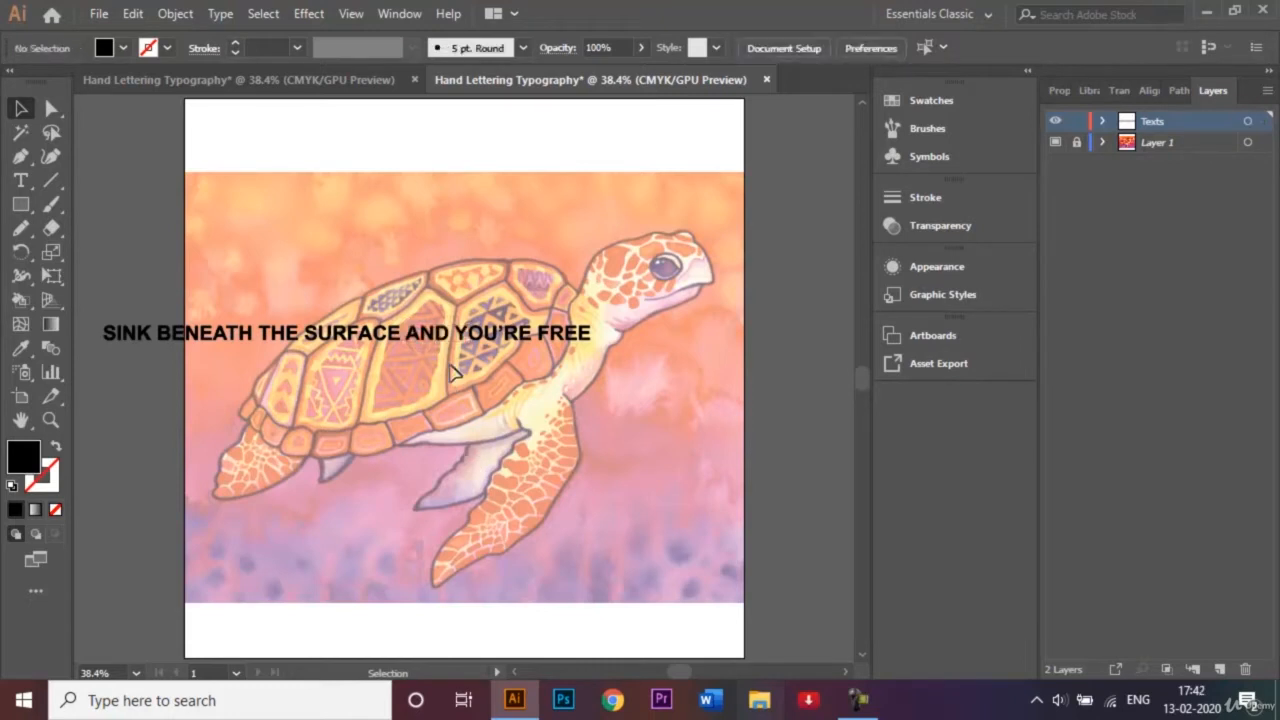
drag(407, 314, 451, 346)
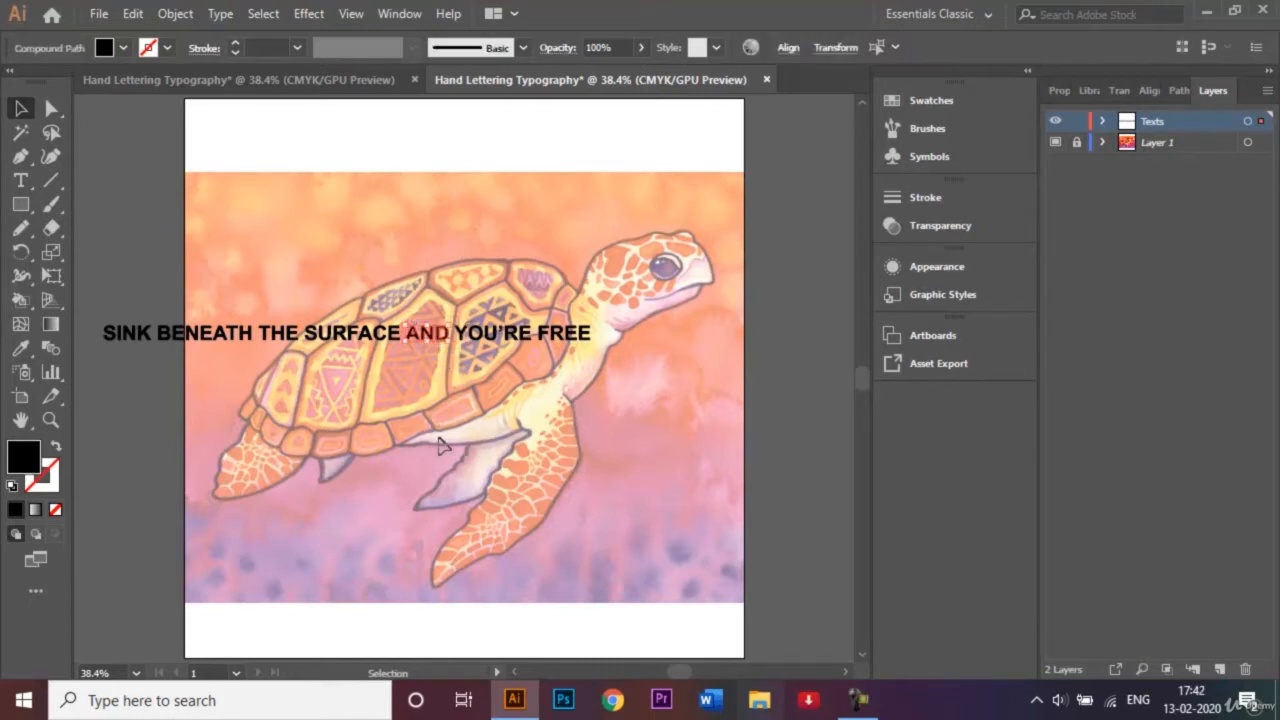
key(ctrl+g)
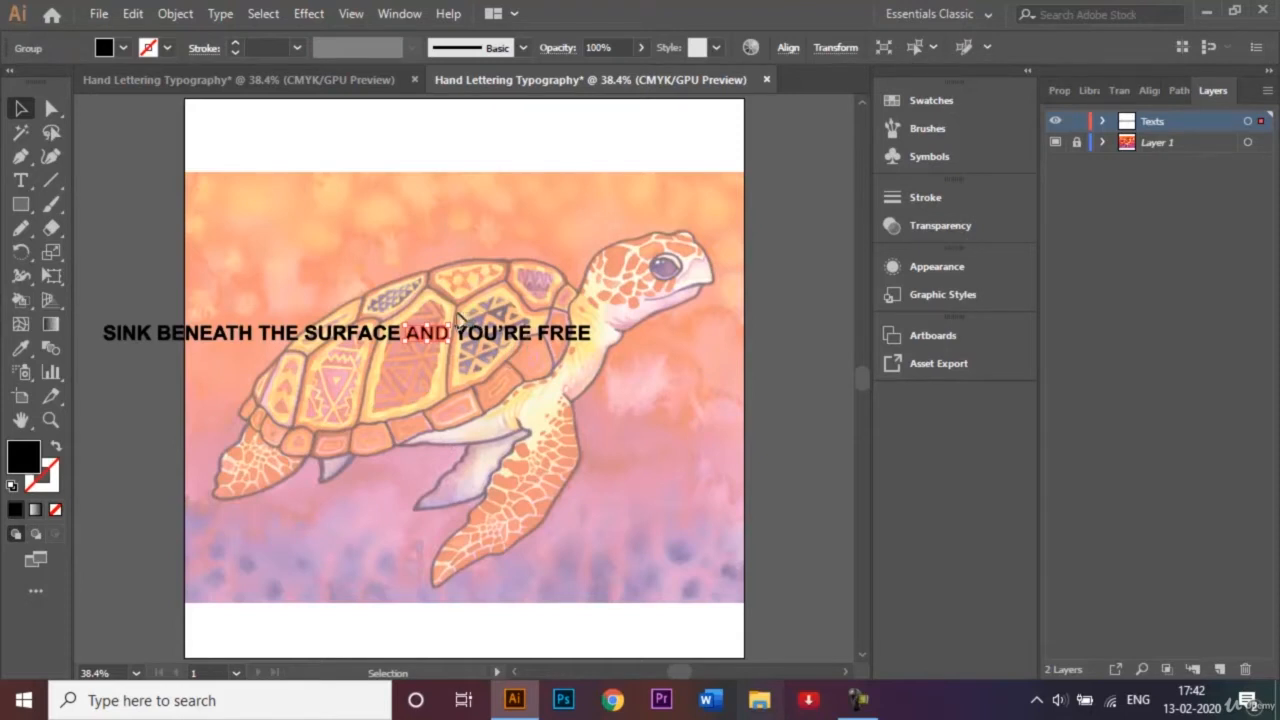
Group the letters of "YOU'RE" and the letters of "FREE" into one group per word.
drag(457, 320, 536, 378)
key(ctrl+g)
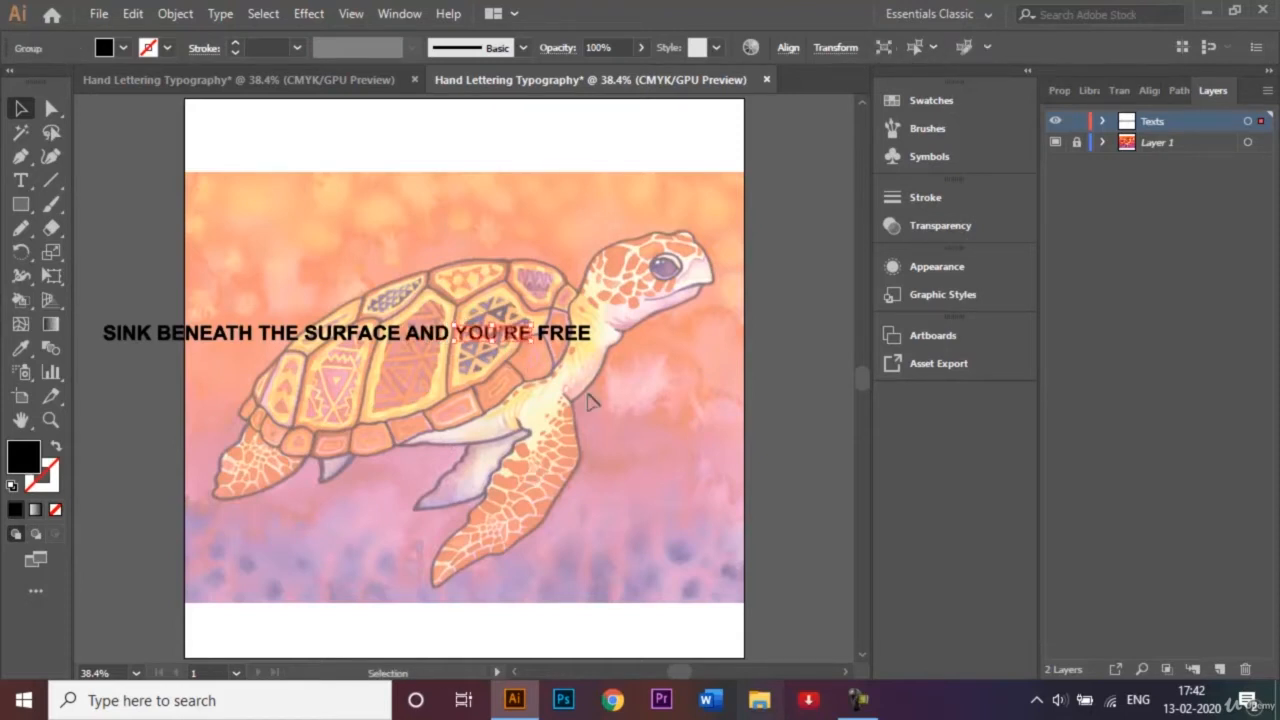
click(600, 350)
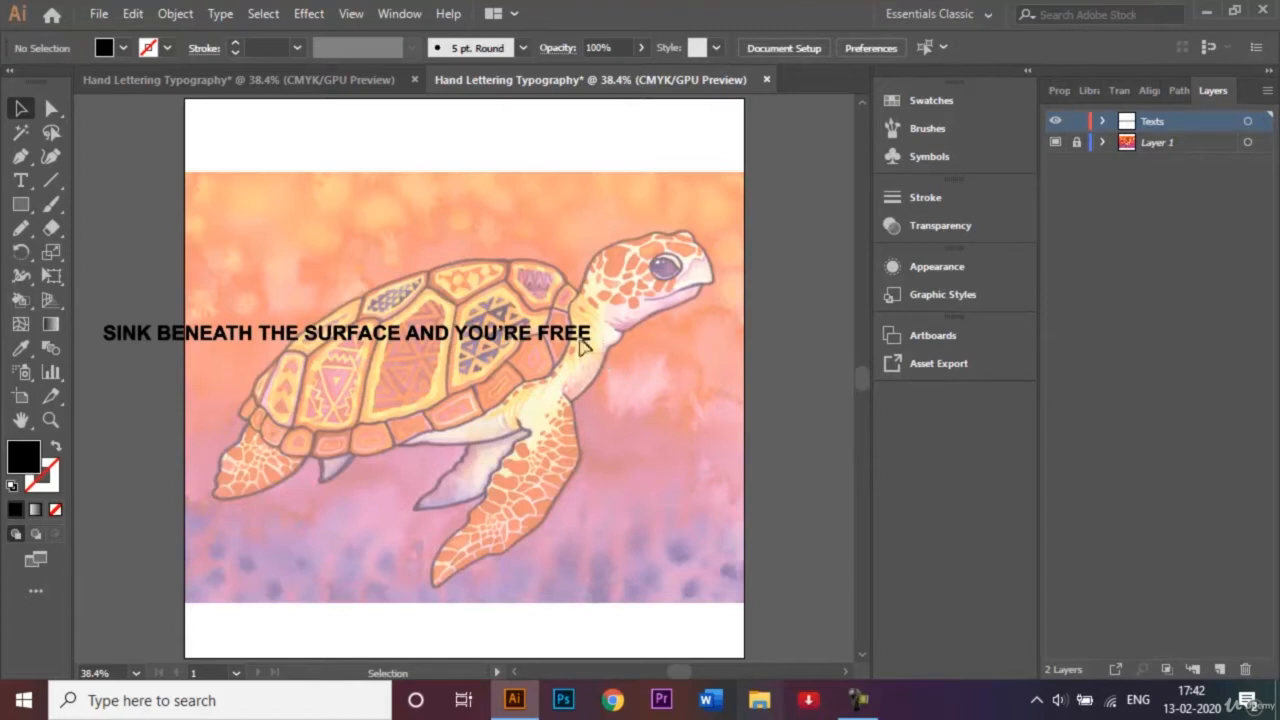
drag(542, 324, 640, 425)
key(ctrl+g)
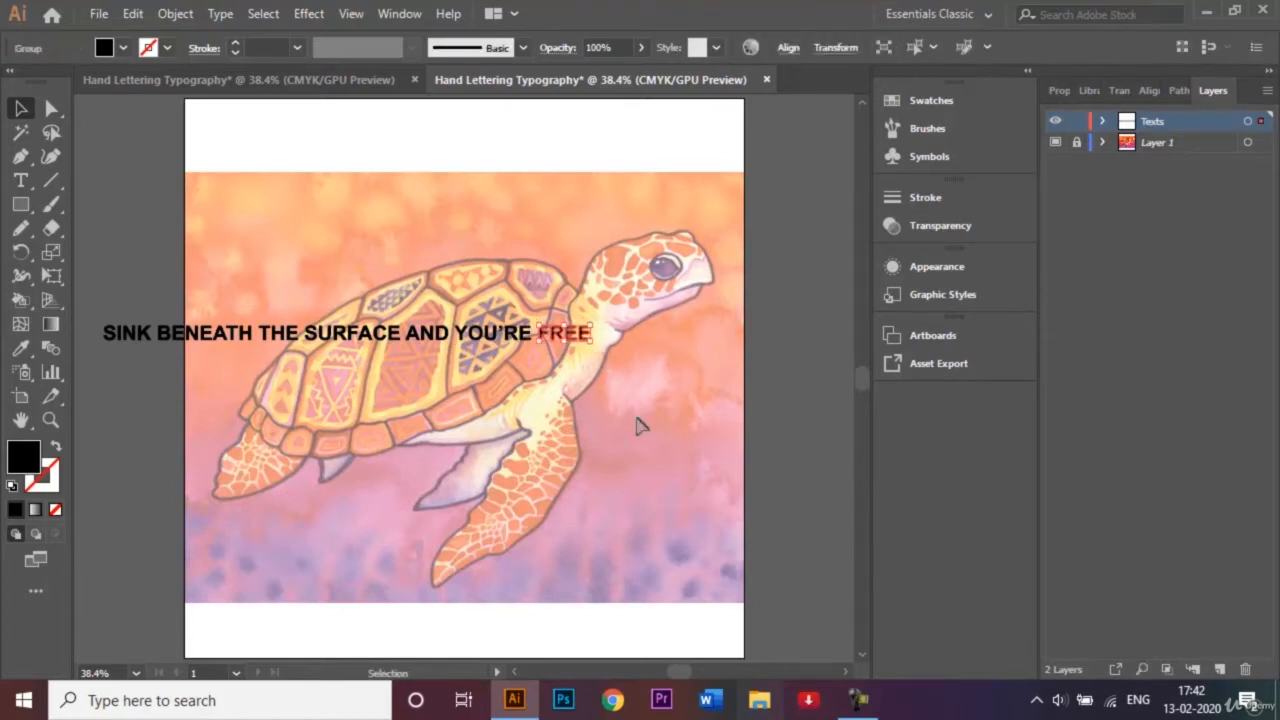
click(493, 303)
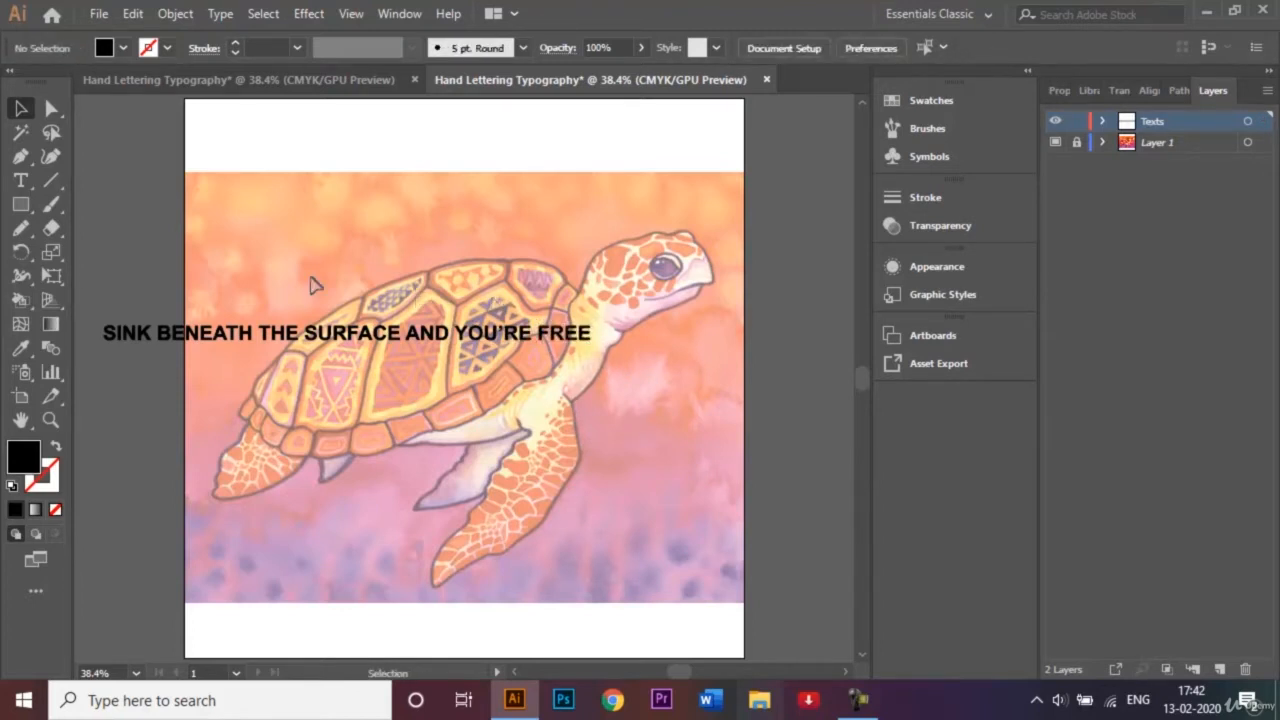
Place "SINK" on the rear edge of the turtle's shell, rotated to follow the shell's upward slope.
click(140, 338)
drag(140, 338, 308, 377)
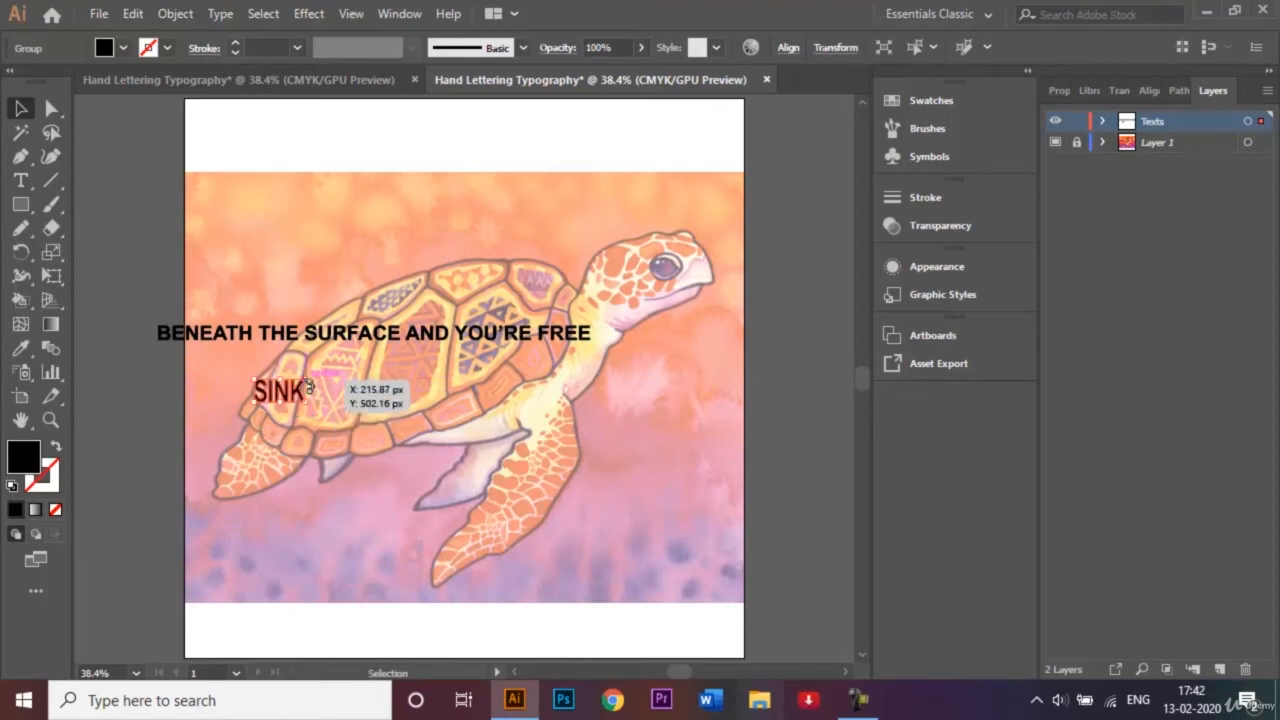
key(ctrl+z)
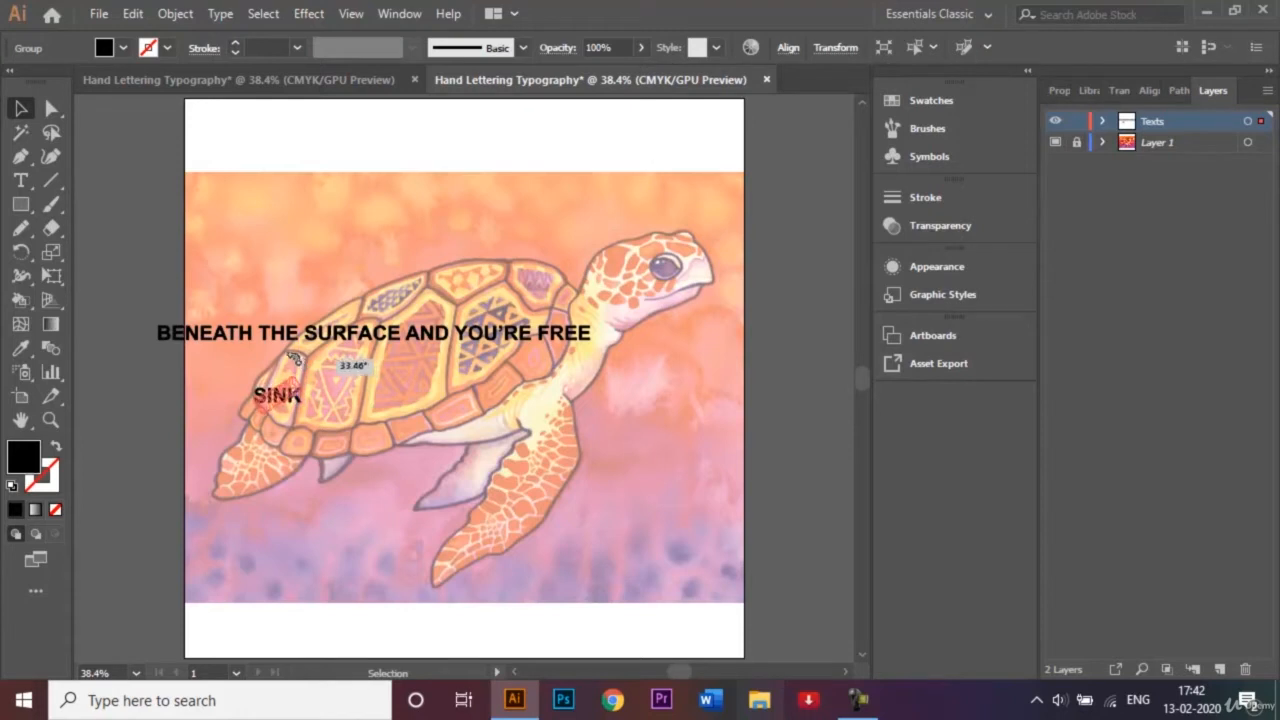
drag(298, 360, 272, 382)
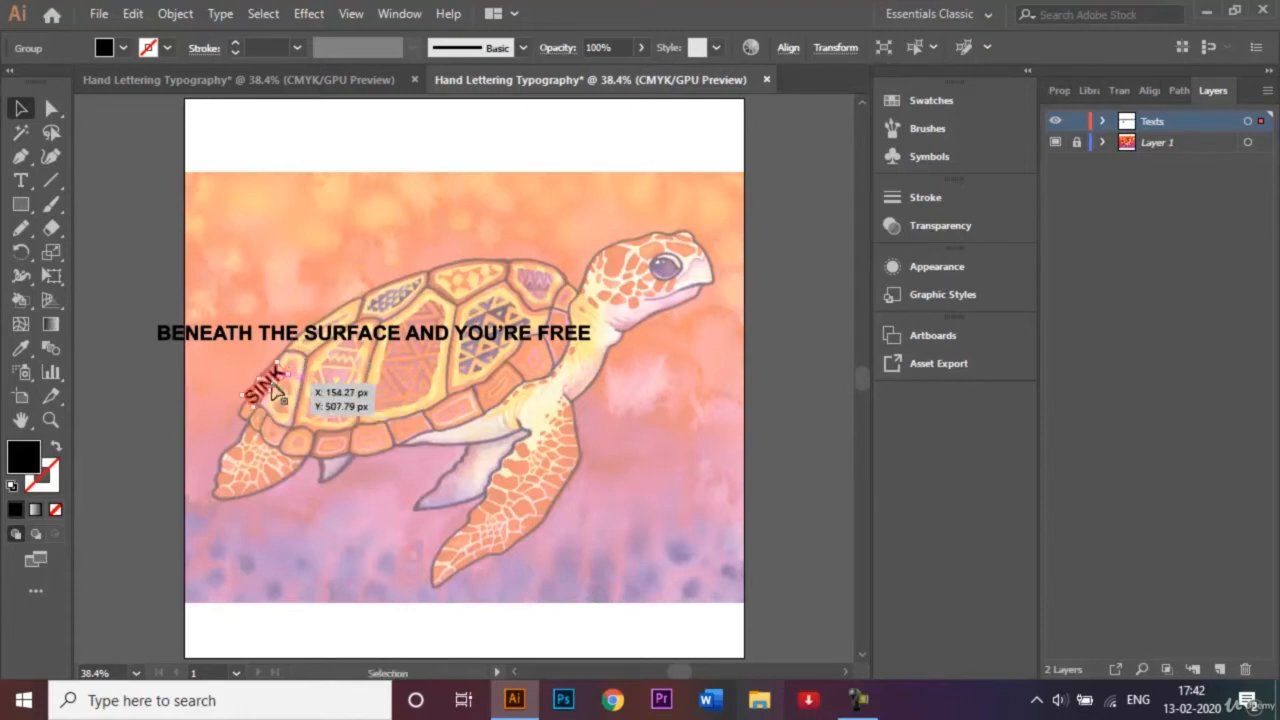
Move the remaining words above the turtle and place a rotated "BENEATH" along the shell's upper edge after "SINK".
drag(210, 340, 255, 318)
click(245, 310)
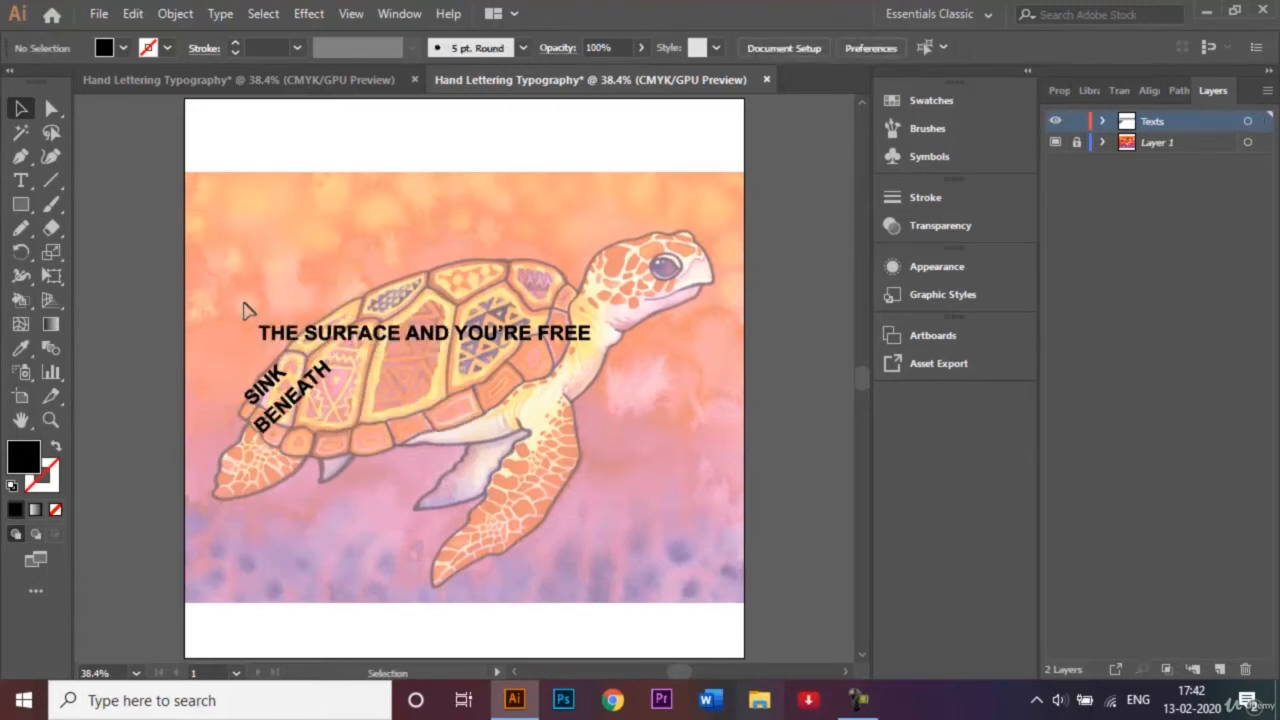
drag(580, 335, 567, 213)
drag(320, 374, 343, 320)
Place a slightly tilted "THE" after "BENEATH" on the shell's upper edge and set "SURFACE" along the top of the shell.
drag(322, 233, 406, 296)
click(421, 275)
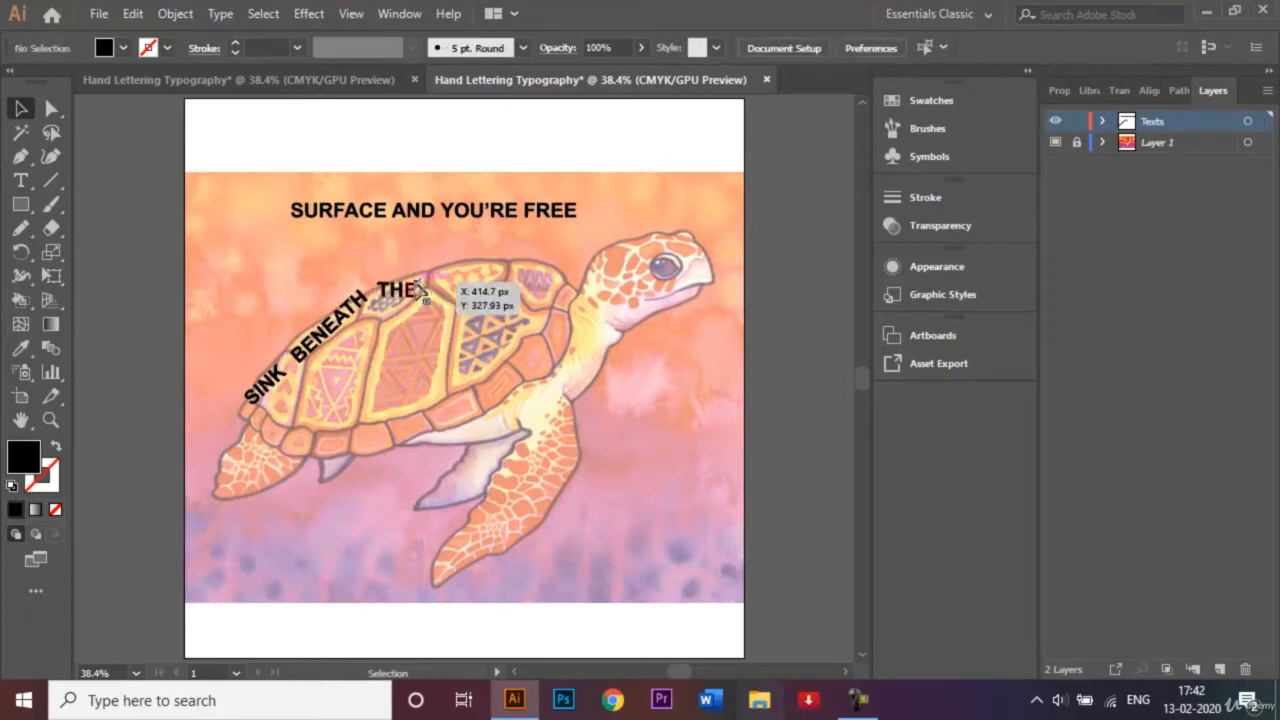
click(415, 289)
drag(424, 273, 423, 262)
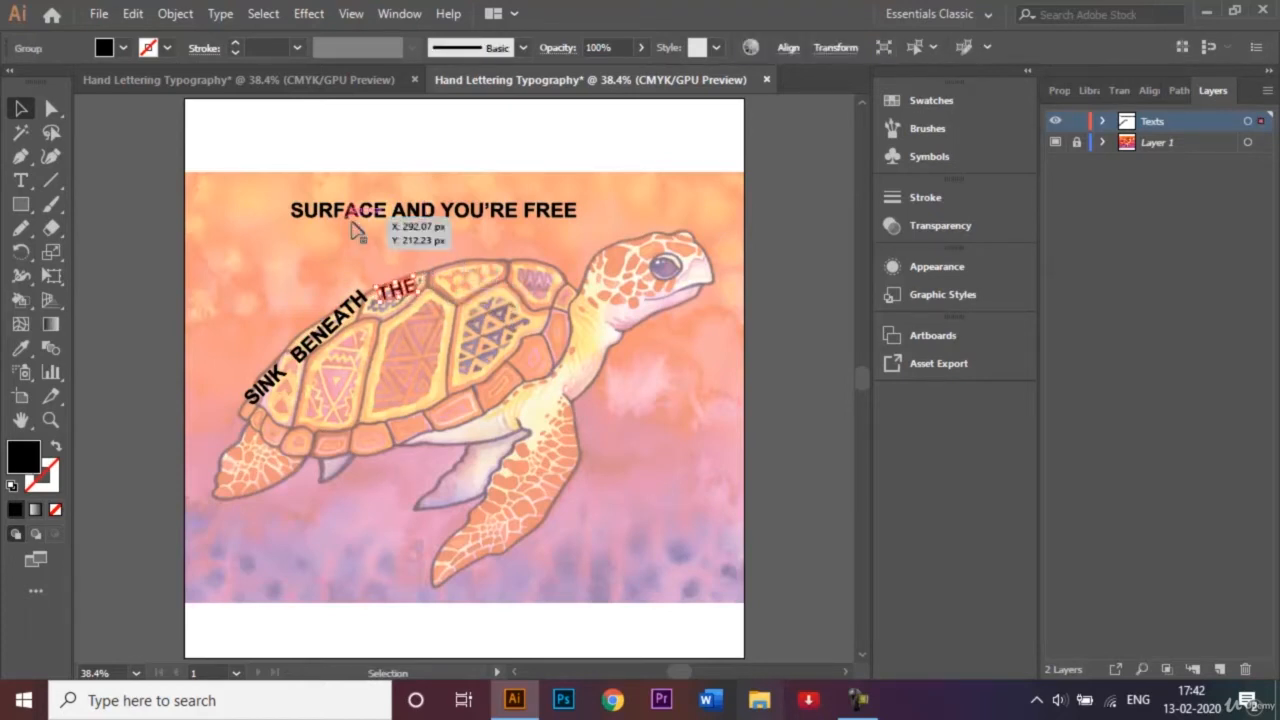
drag(336, 216, 484, 276)
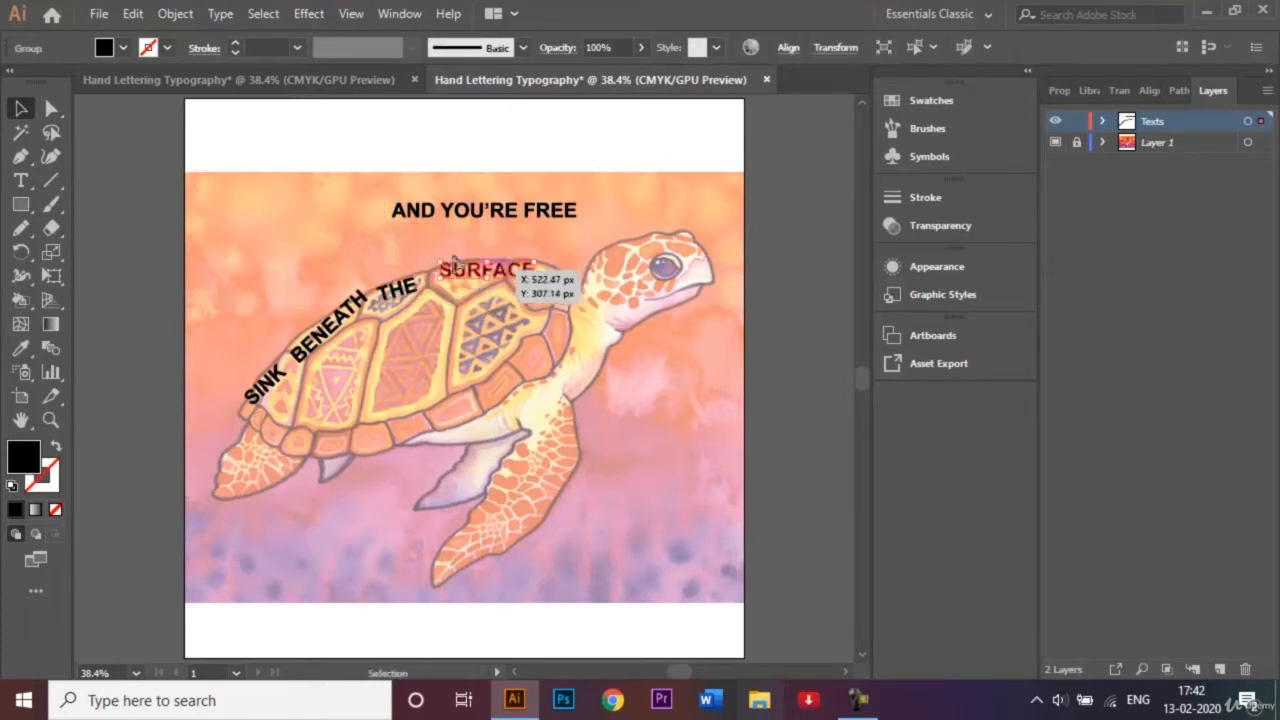
Place a tilted "AND" at the lower rear of the shell and a tilted "YOU'RE" in the middle beneath "BENEATH".
drag(422, 217, 339, 403)
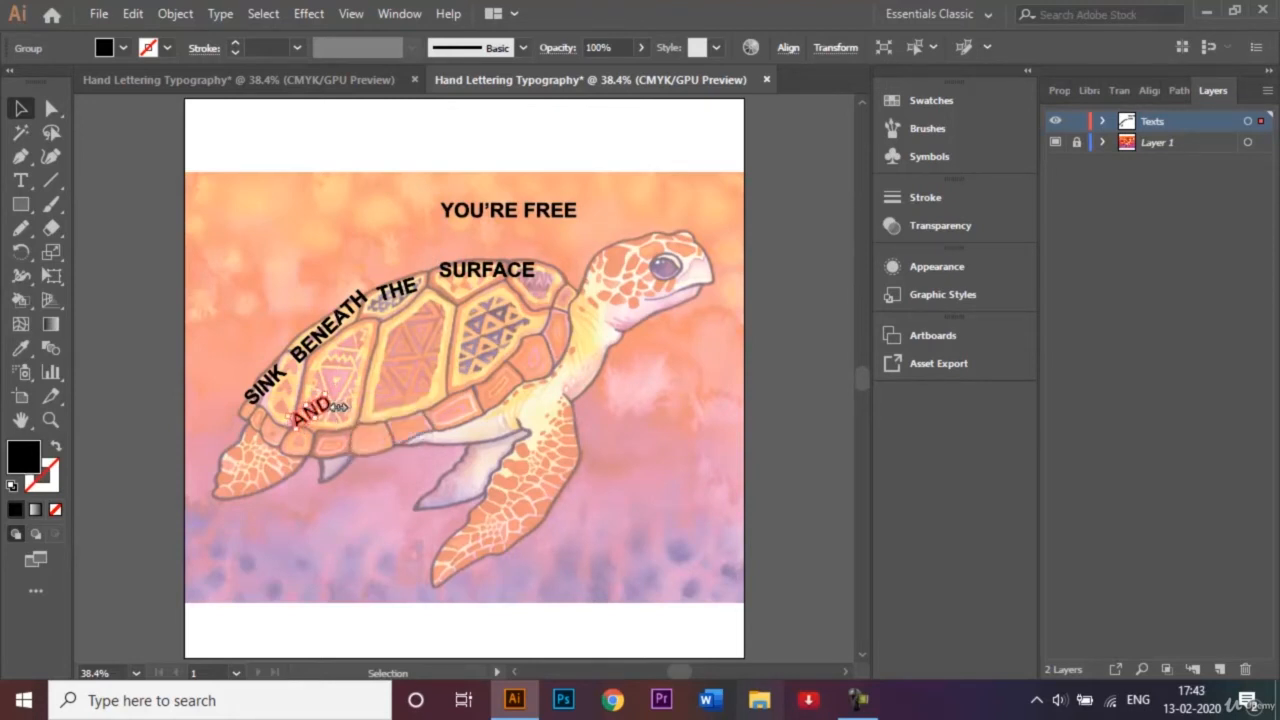
drag(312, 412, 287, 422)
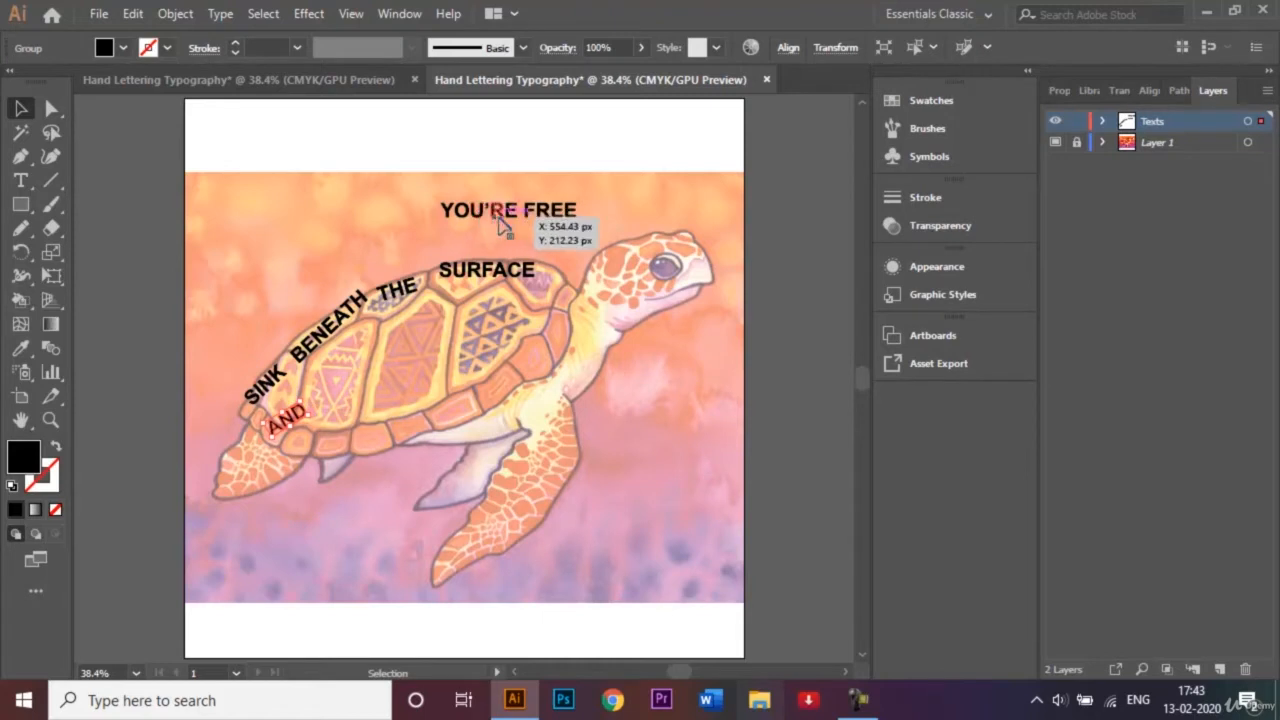
drag(510, 218, 389, 378)
Shift "BENEATH", "THE" and "SURFACE" to fit inside the shell and place a tilted "FREE" on its lower rim.
drag(329, 307, 358, 350)
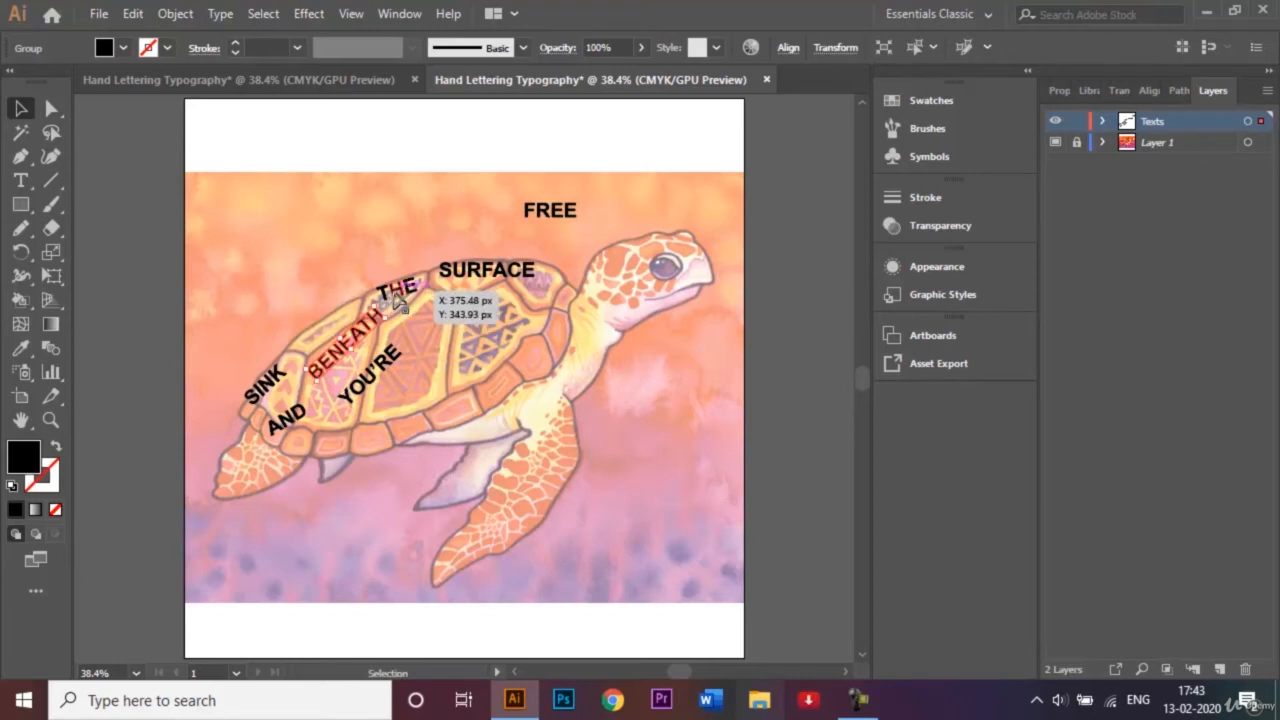
drag(398, 296, 404, 293)
drag(498, 272, 492, 312)
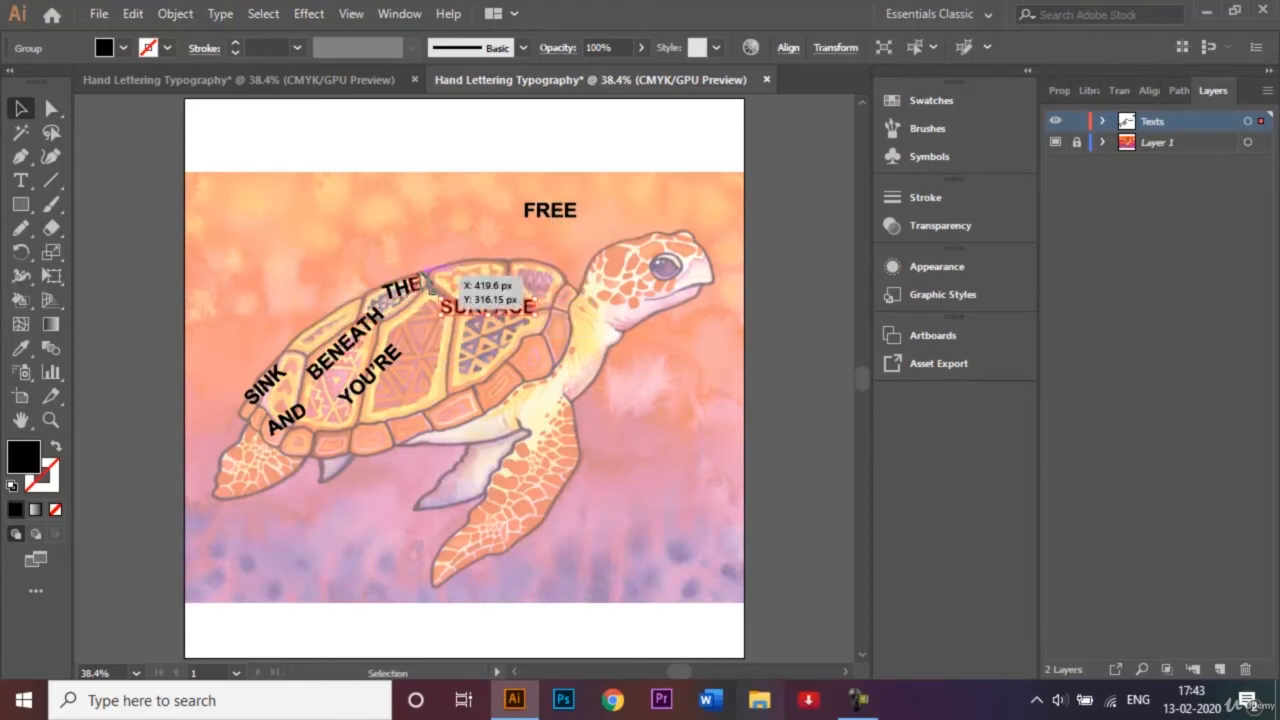
drag(560, 210, 467, 403)
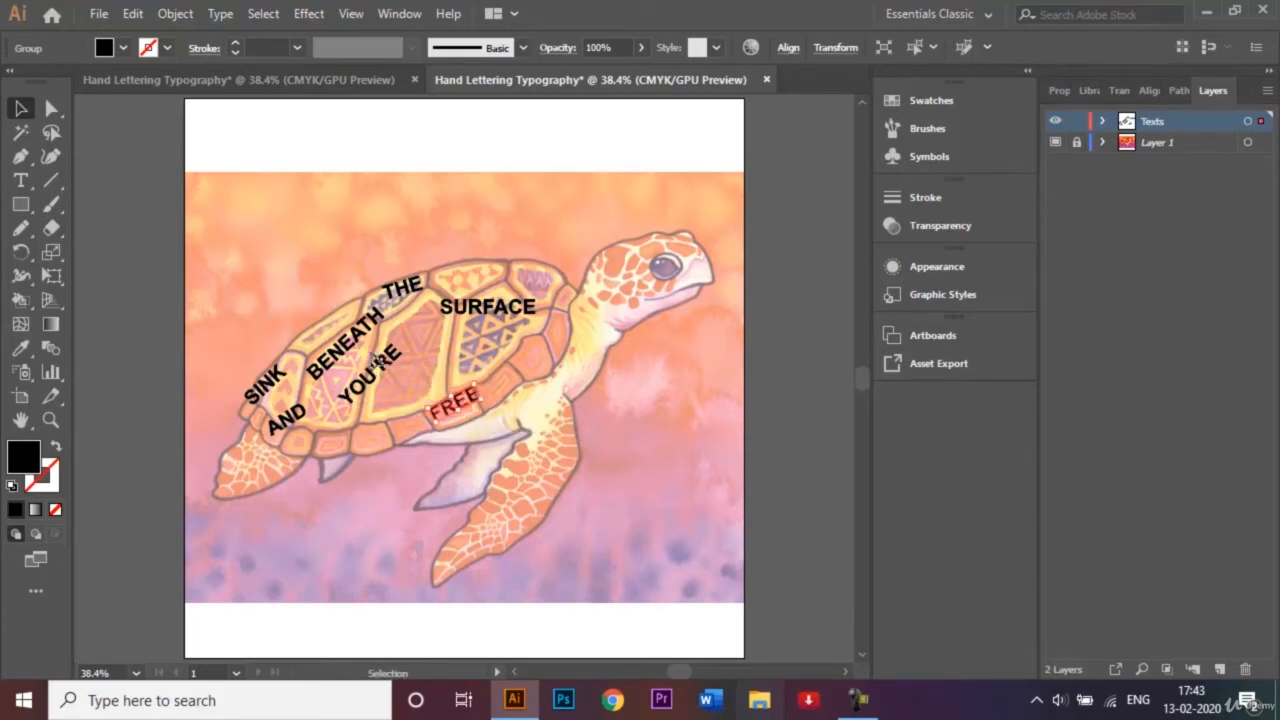
Reposition "YOU'RE", "BENEATH", "AND" and "SURFACE" within the shell plates and rotate "YOU'RE" to a gentler slope.
drag(375, 365, 428, 368)
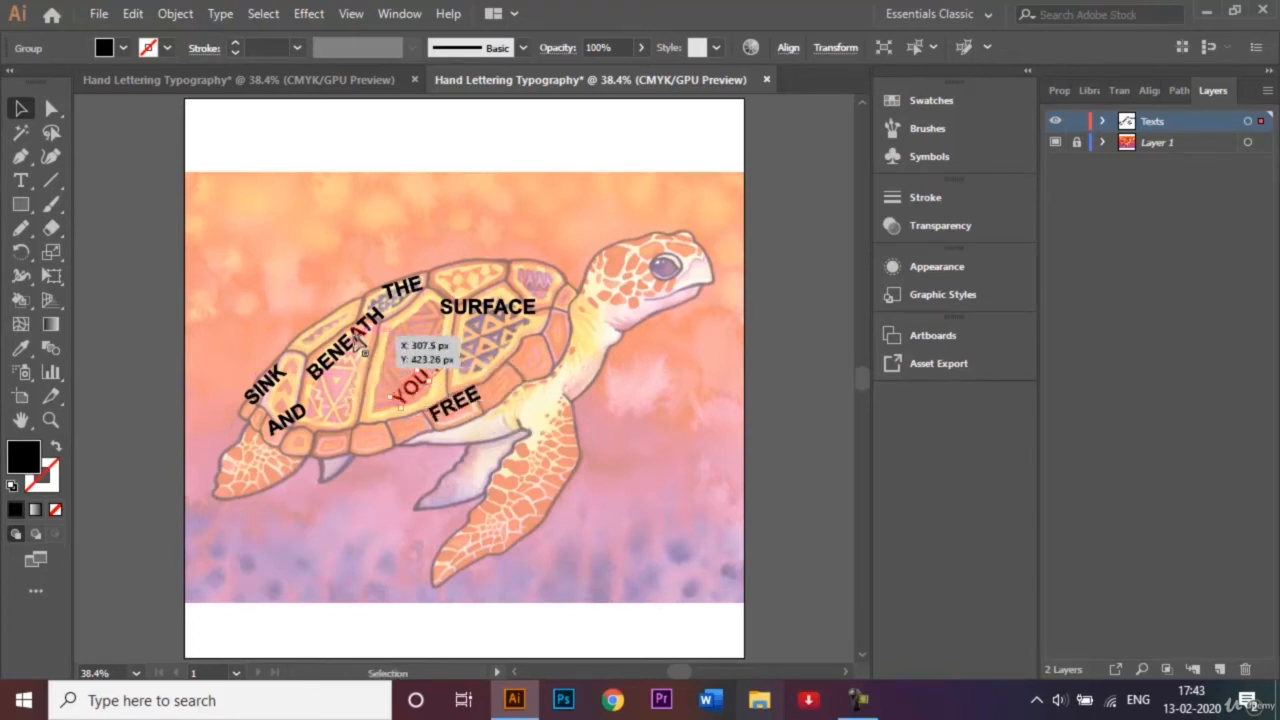
drag(356, 339, 378, 349)
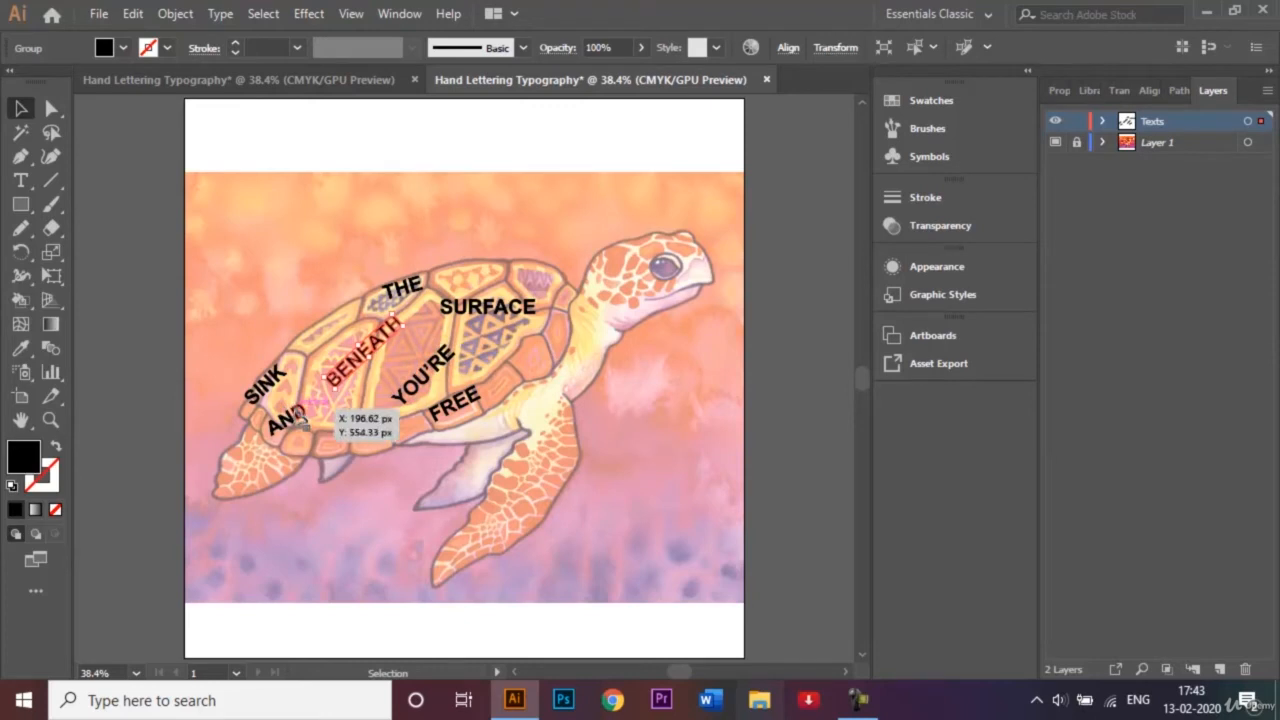
drag(284, 411, 309, 415)
drag(363, 349, 341, 348)
drag(478, 310, 486, 304)
click(447, 342)
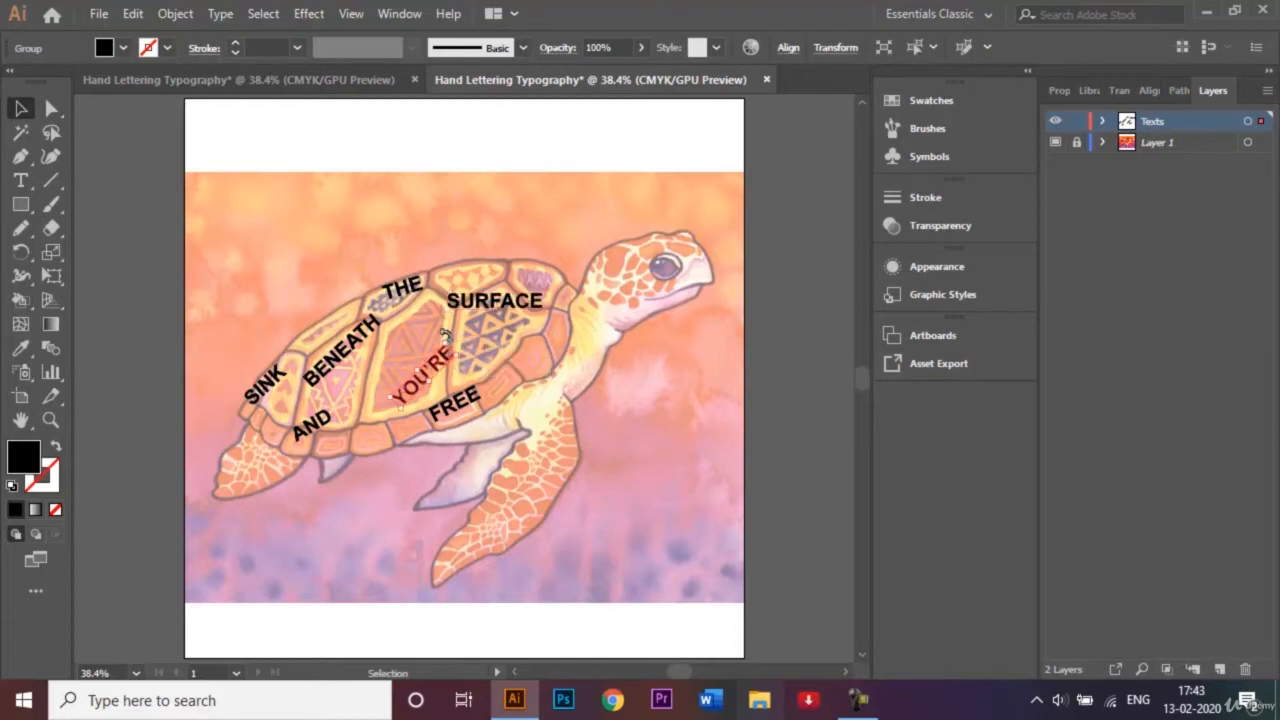
mouse_move(449, 343)
mouse_down()
mouse_move(438, 371)
mouse_move(446, 360)
mouse_up()
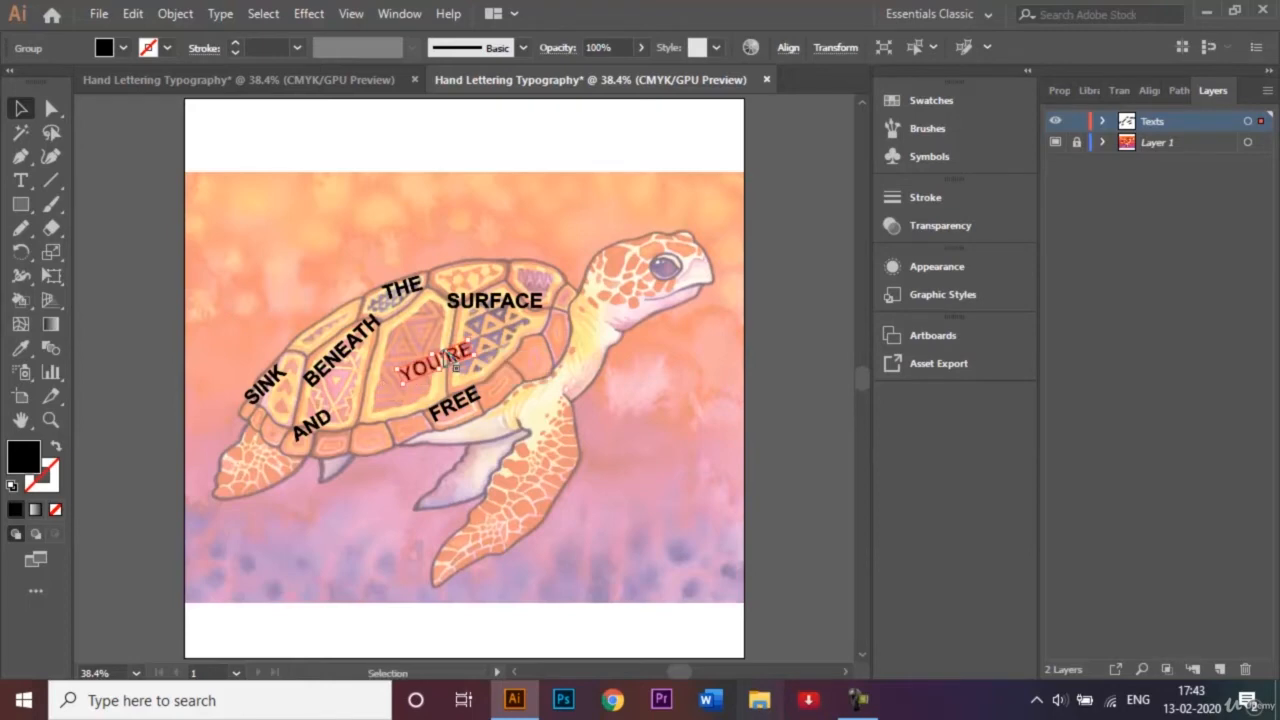
Apply an Envelope Distort mesh with 3 rows and 3 columns to "SINK".
click(280, 382)
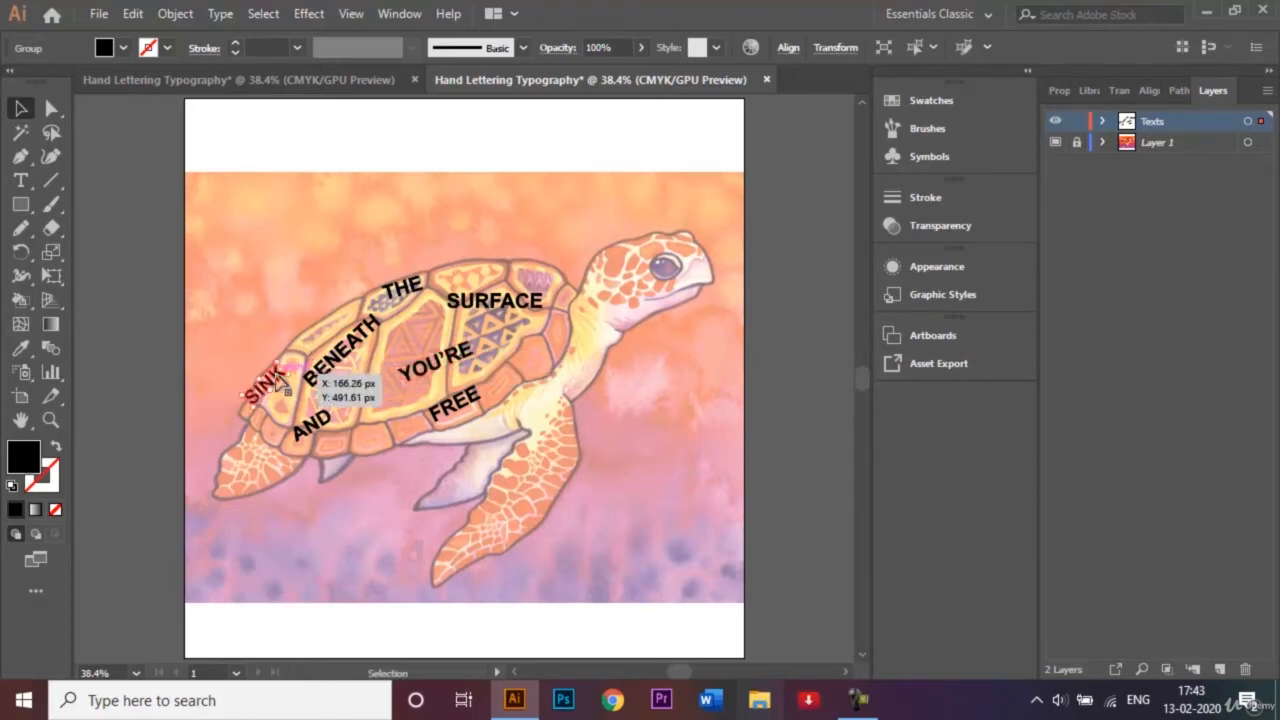
click(176, 14)
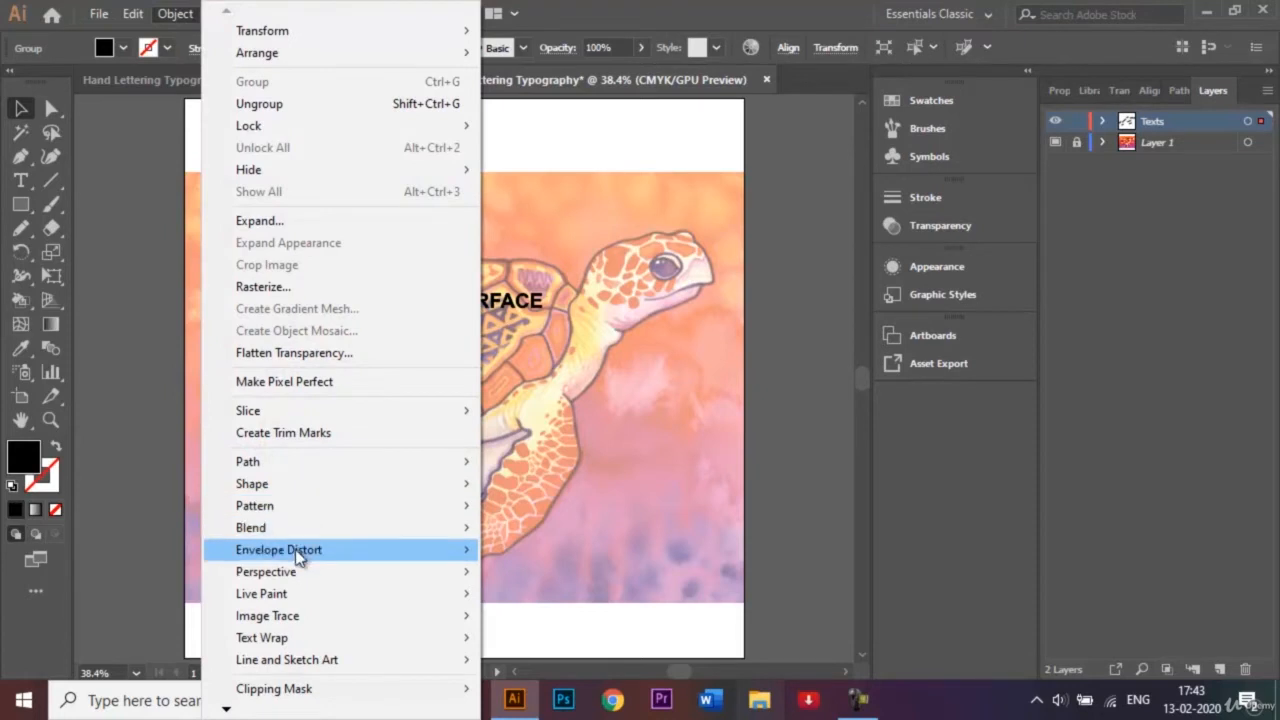
mouse_move(298, 557)
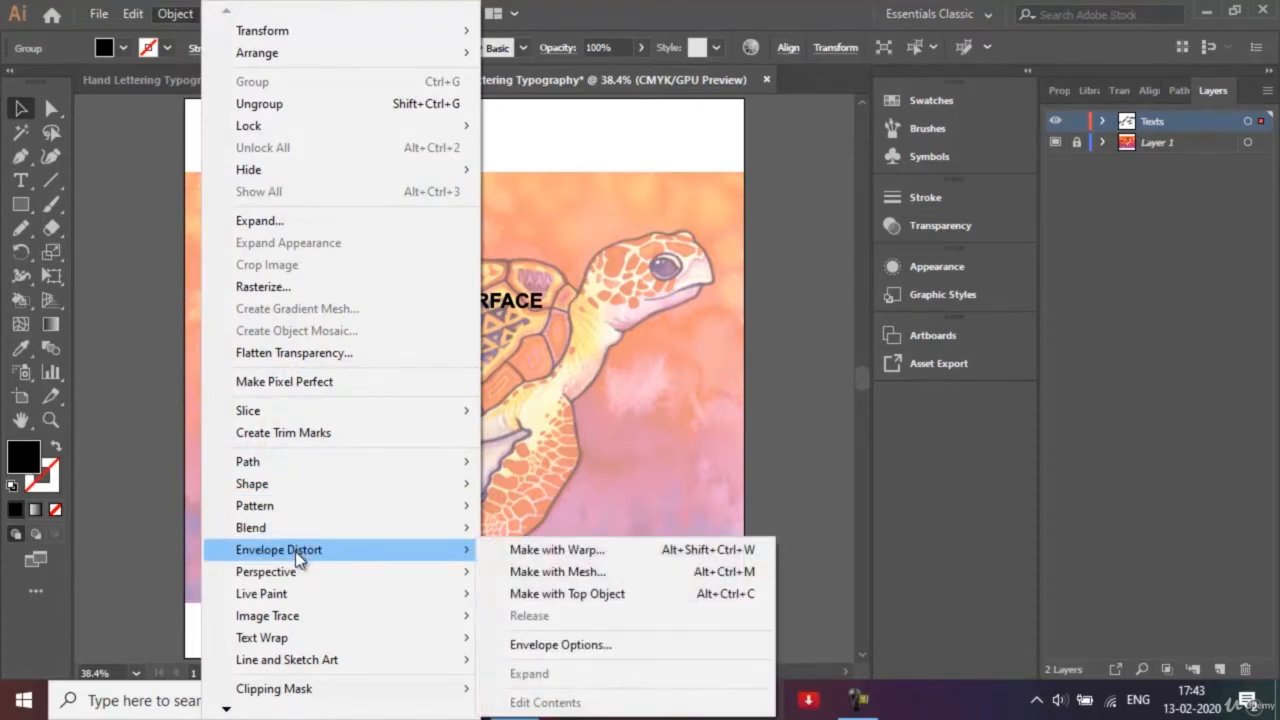
click(537, 572)
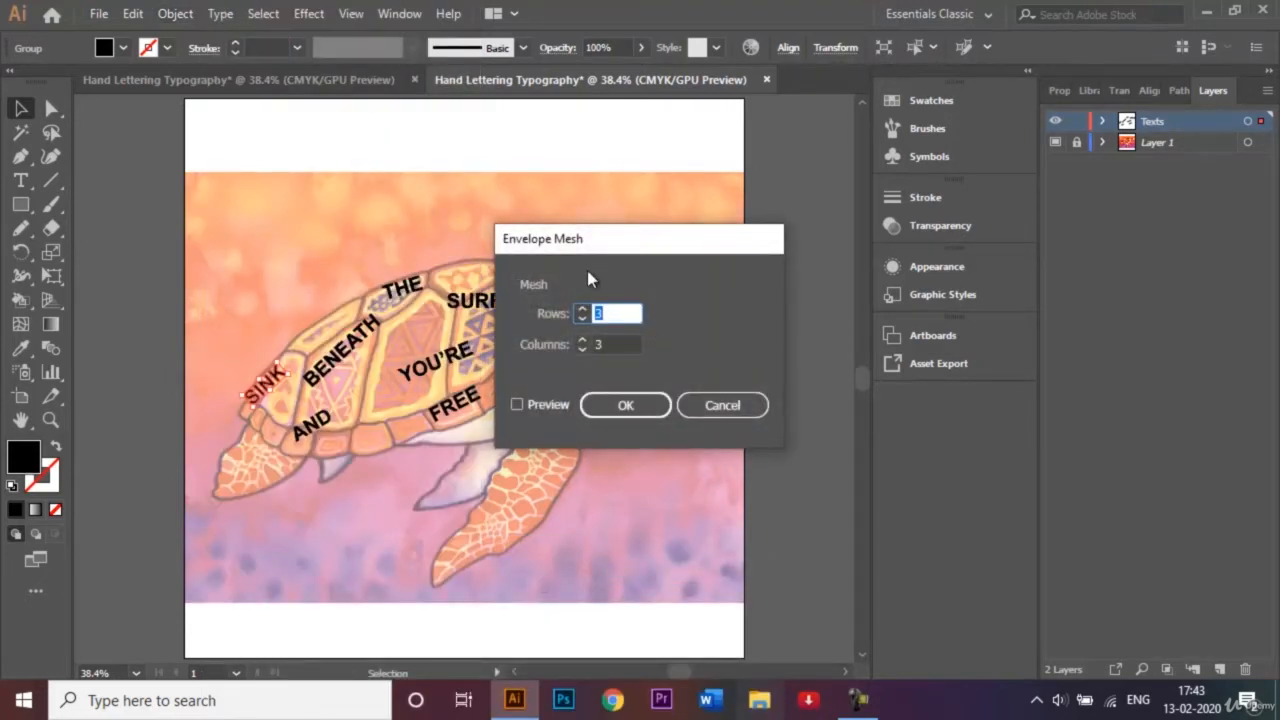
click(638, 403)
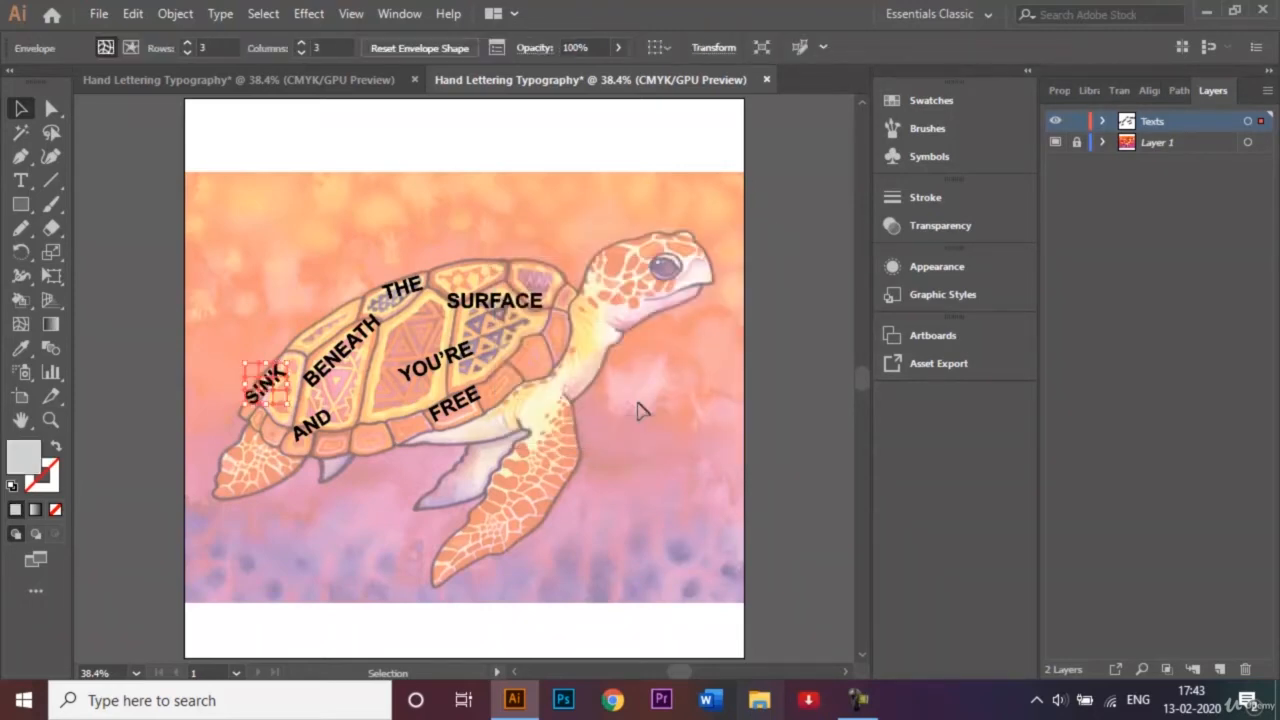
Pull the mesh points around the S and I of "SINK" inward to follow the shell's rear outline.
key(ctrl+plus)
key(ctrl+plus)
key(ctrl+plus)
key(ctrl+plus)
key(ctrl+plus)
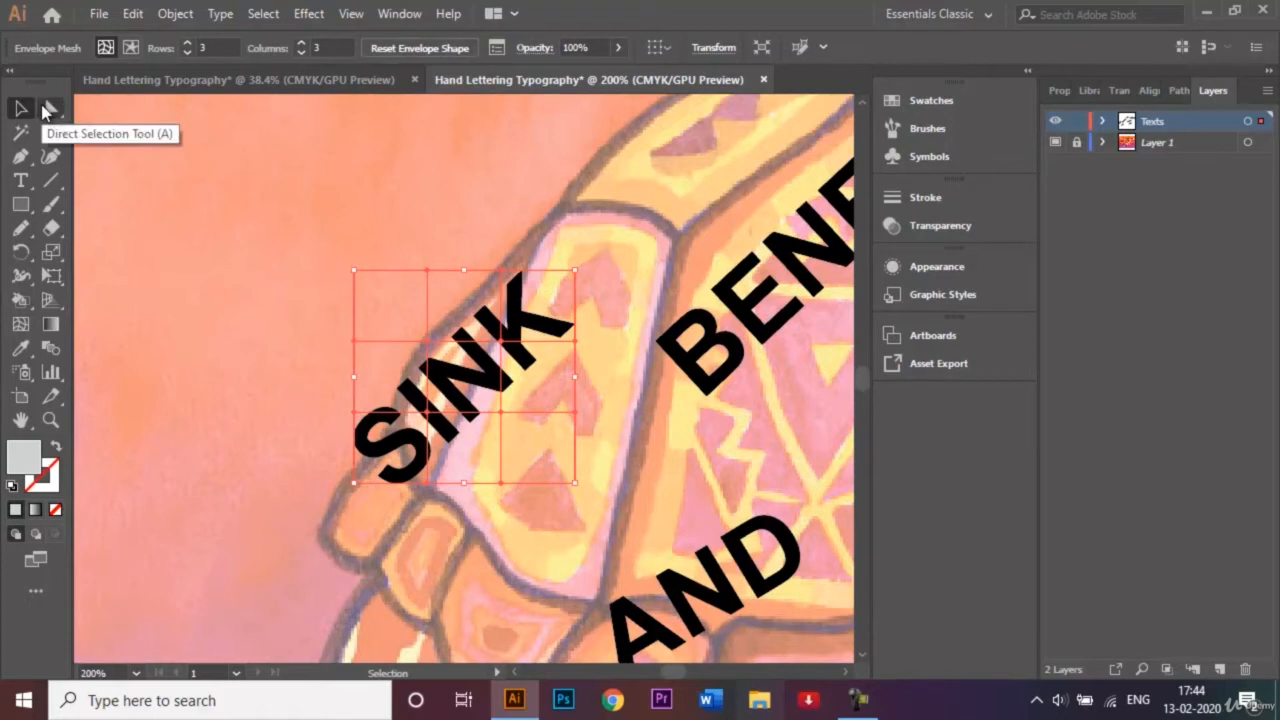
click(44, 110)
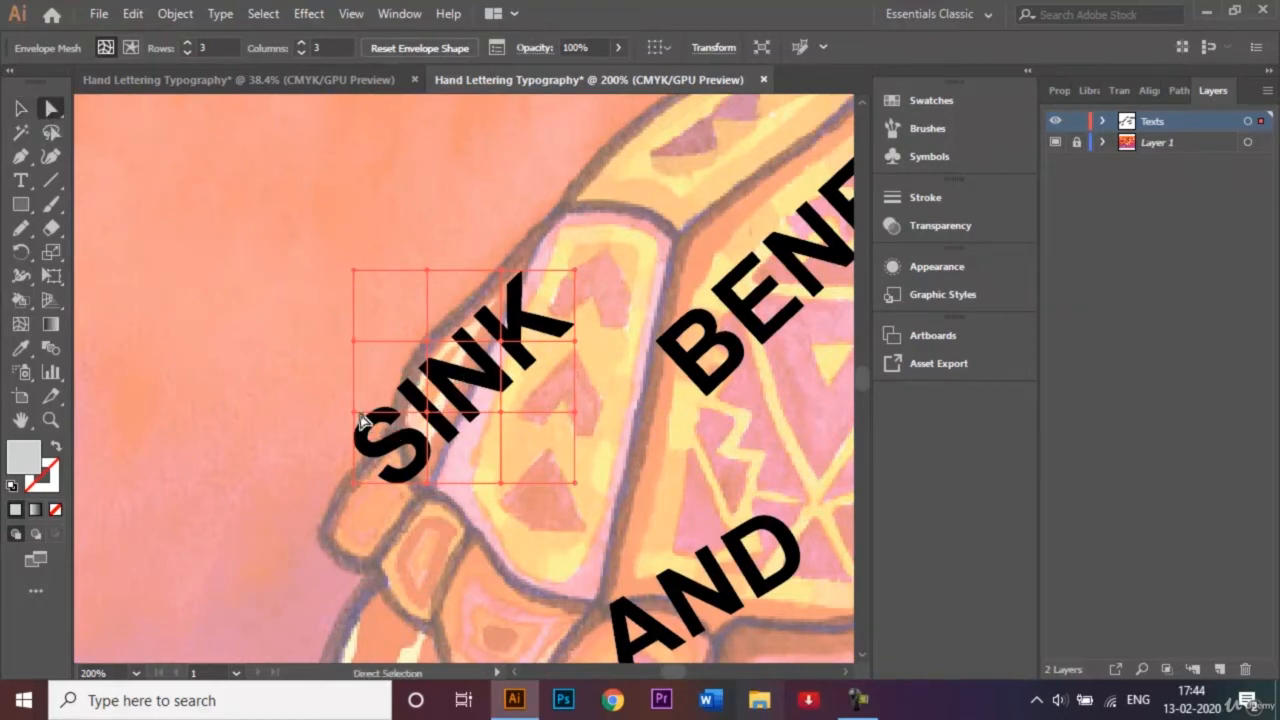
drag(360, 414, 383, 418)
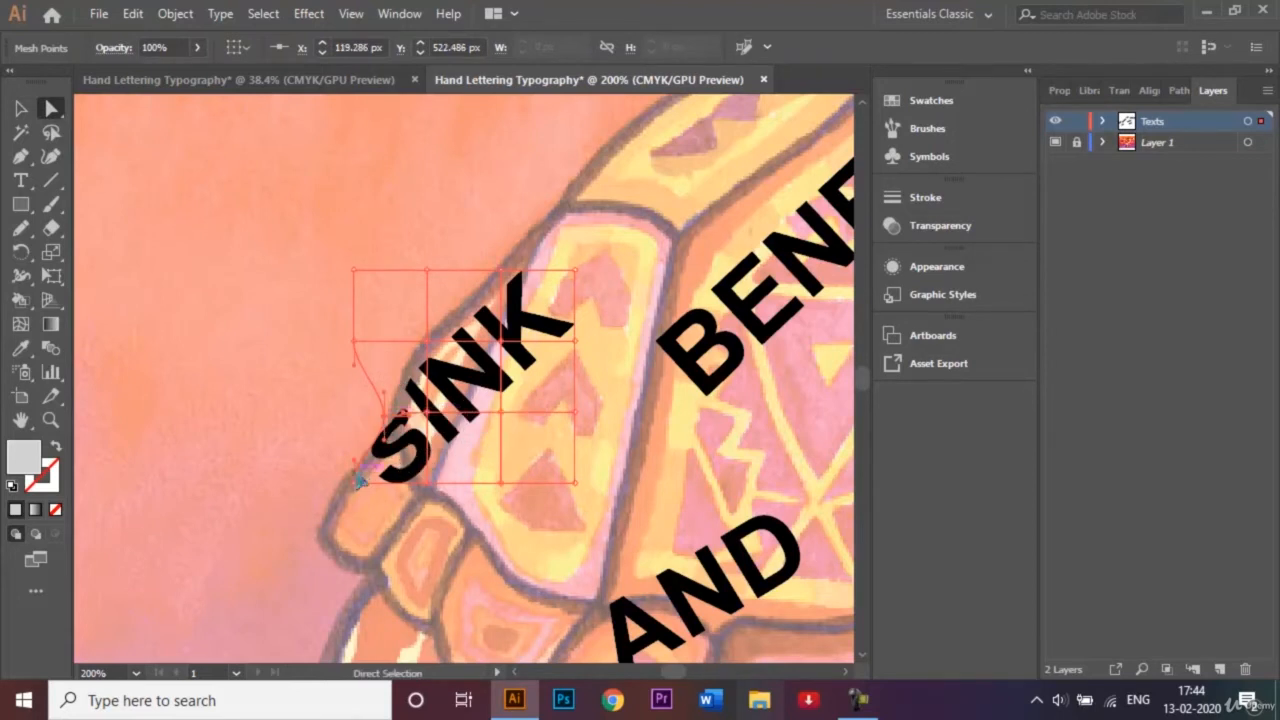
drag(358, 487, 452, 479)
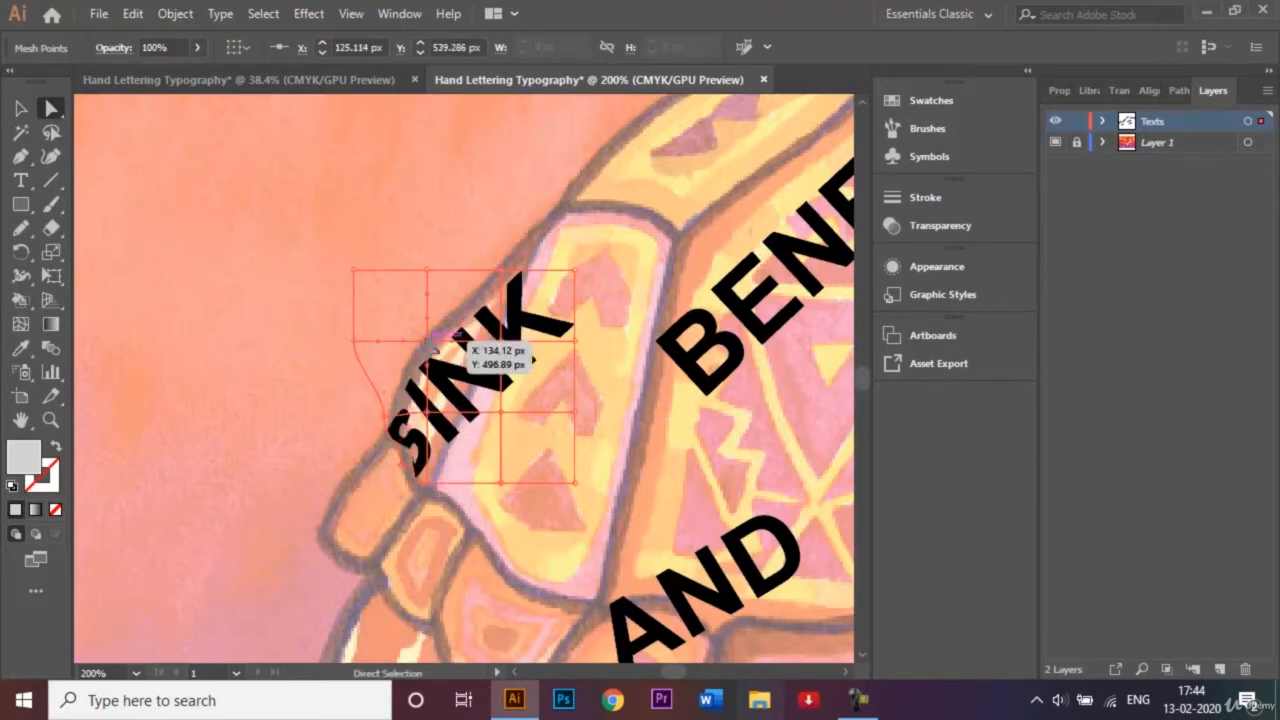
drag(427, 342, 441, 347)
Stretch the mesh points around the K and below the N outward to fill the rear shell plate.
drag(501, 271, 576, 196)
drag(578, 341, 621, 358)
drag(504, 413, 529, 437)
drag(501, 481, 499, 528)
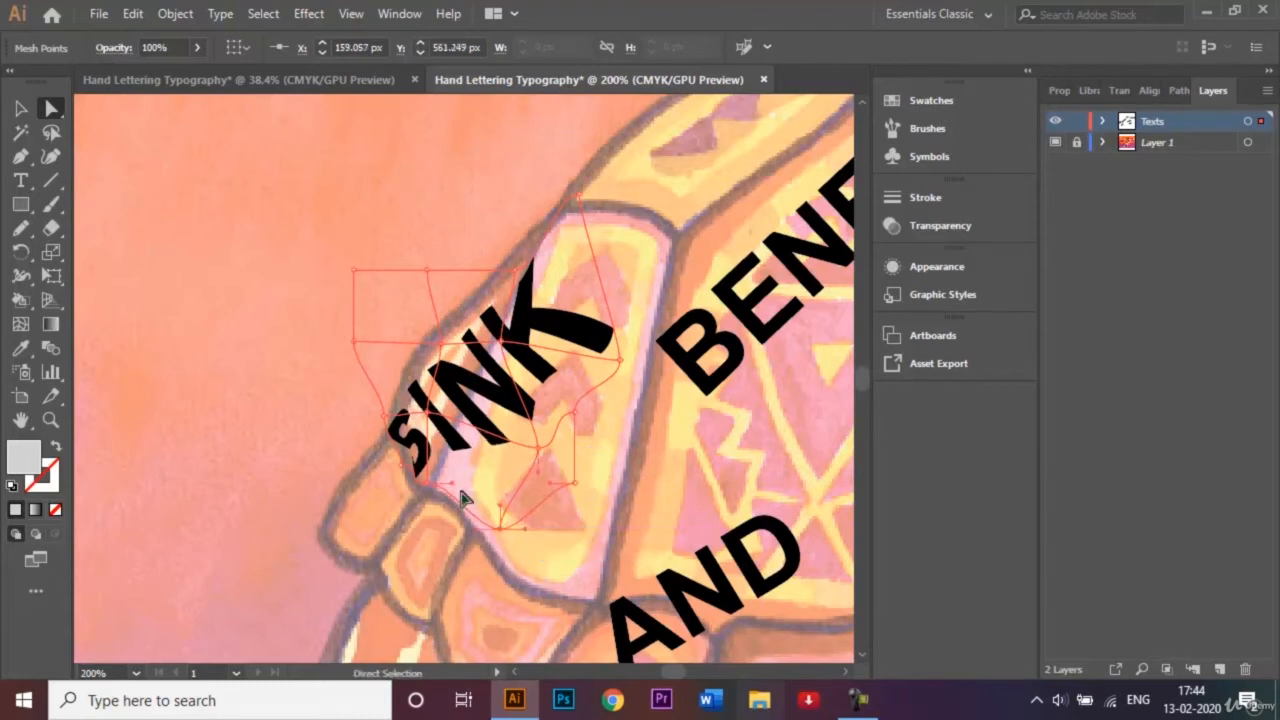
Move the inner mesh points of "SINK" and extend its outer points by the K to the shell plate's border.
drag(449, 483, 461, 386)
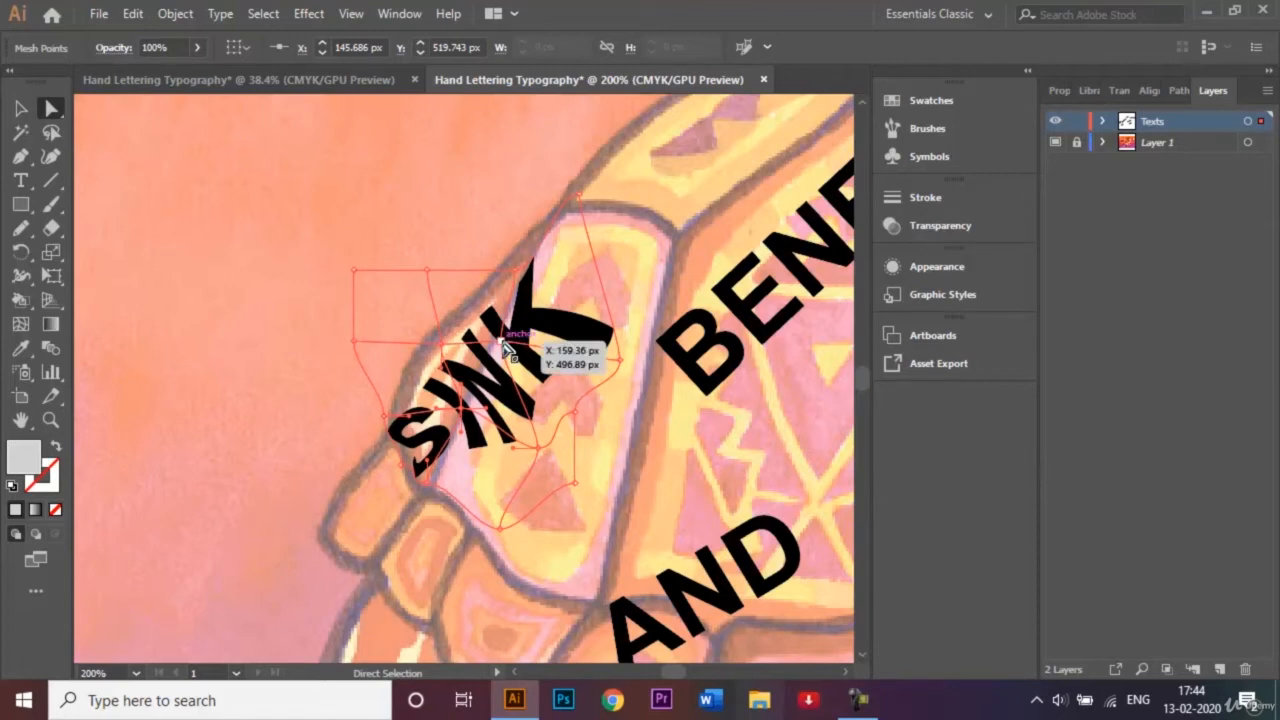
drag(505, 347, 562, 280)
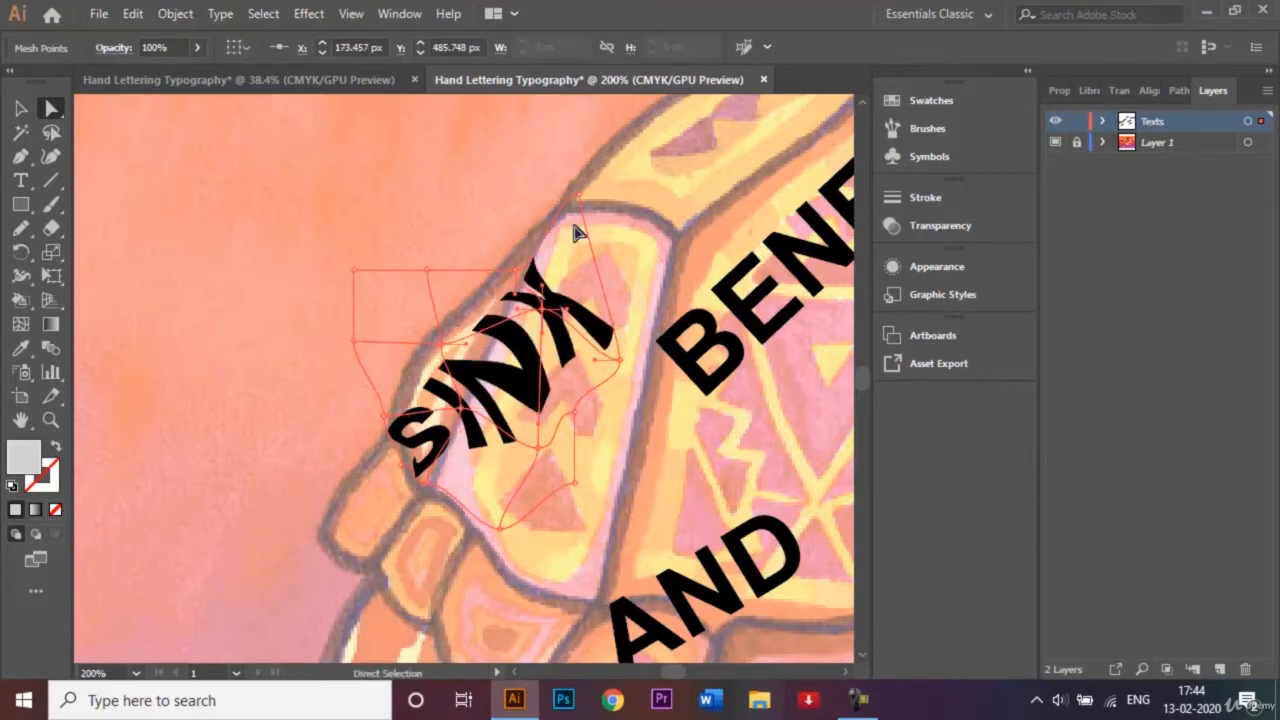
drag(588, 200, 605, 173)
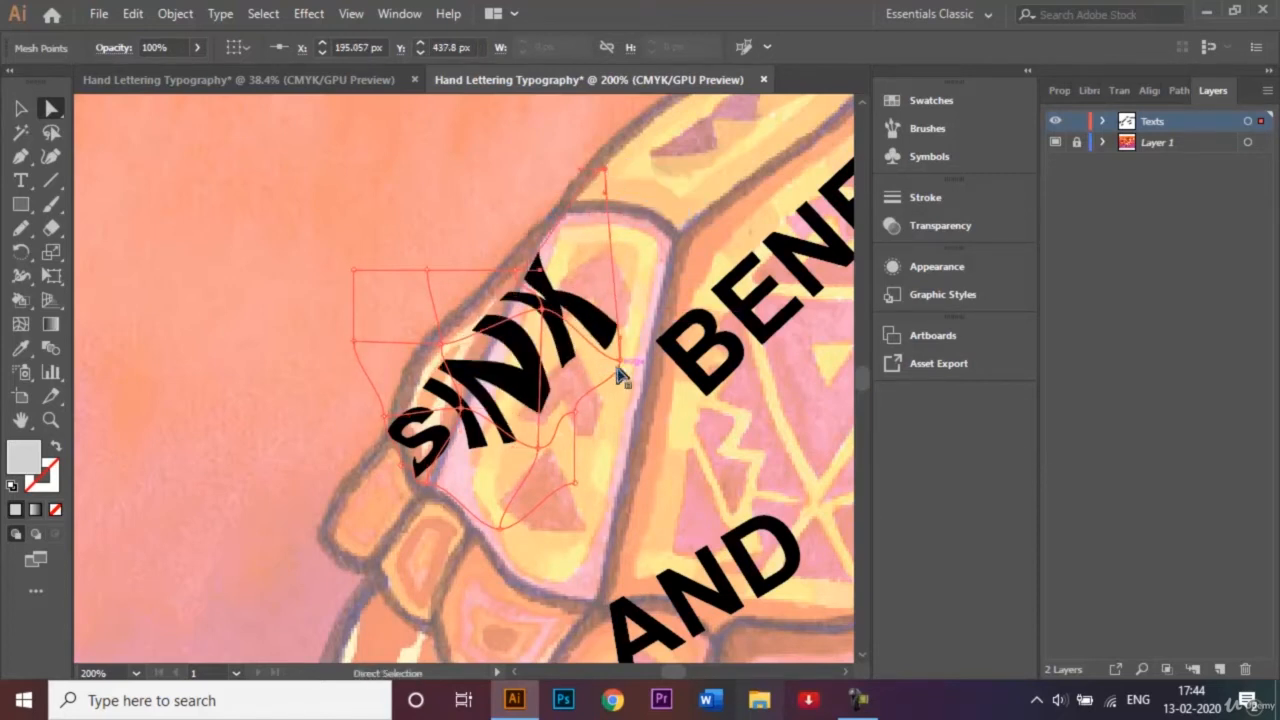
drag(622, 368, 664, 401)
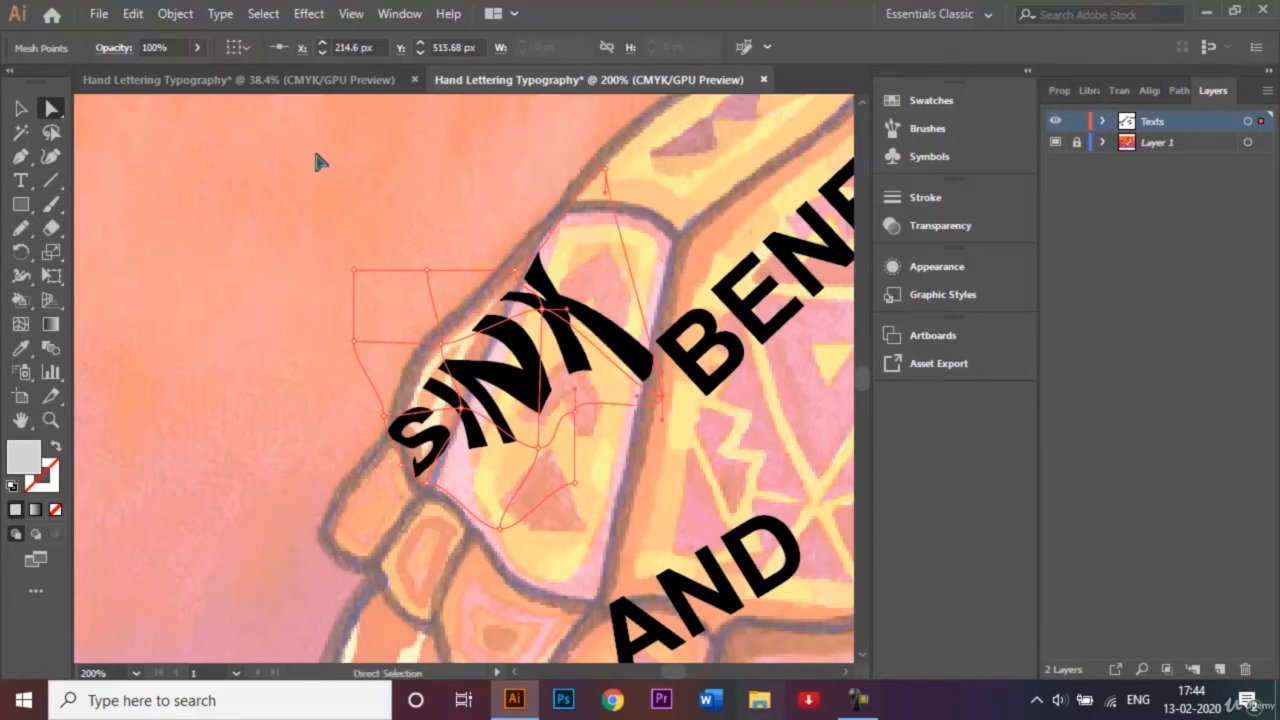
key(ctrl+1)
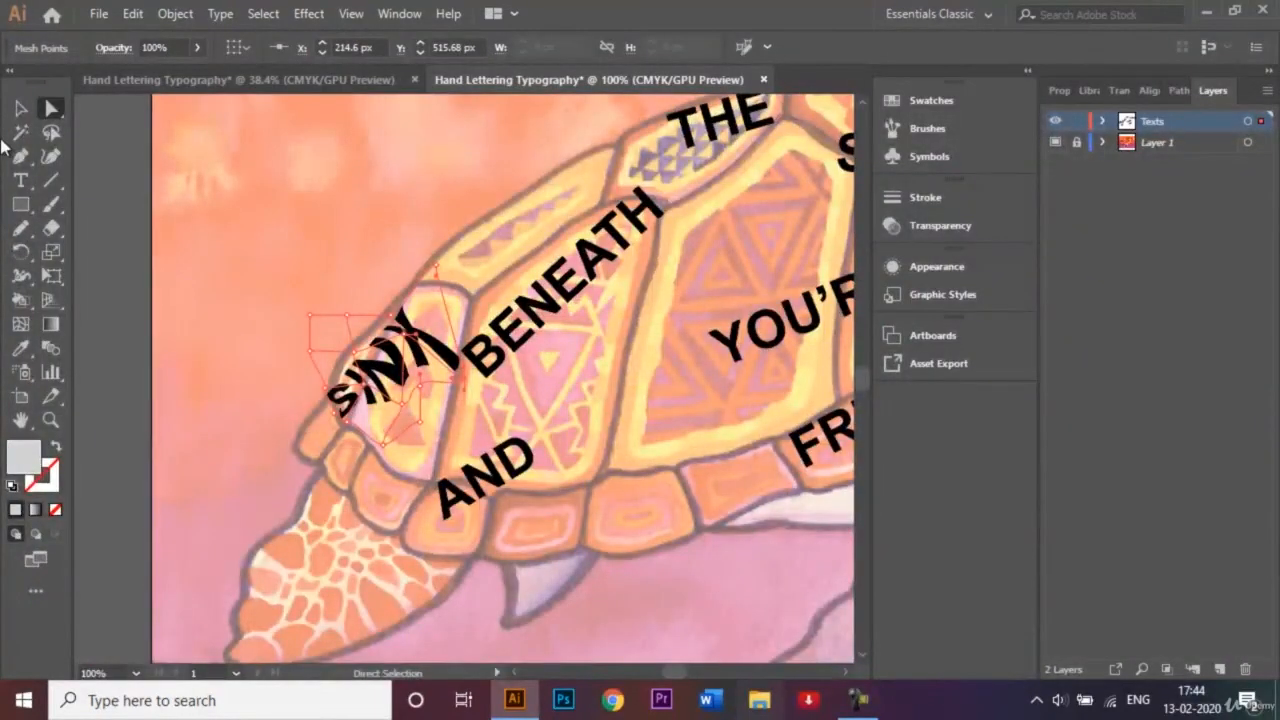
Shift "BENEATH" slightly toward the central shell plate and apply an Envelope Distort mesh with 3 rows and 3 columns.
click(20, 109)
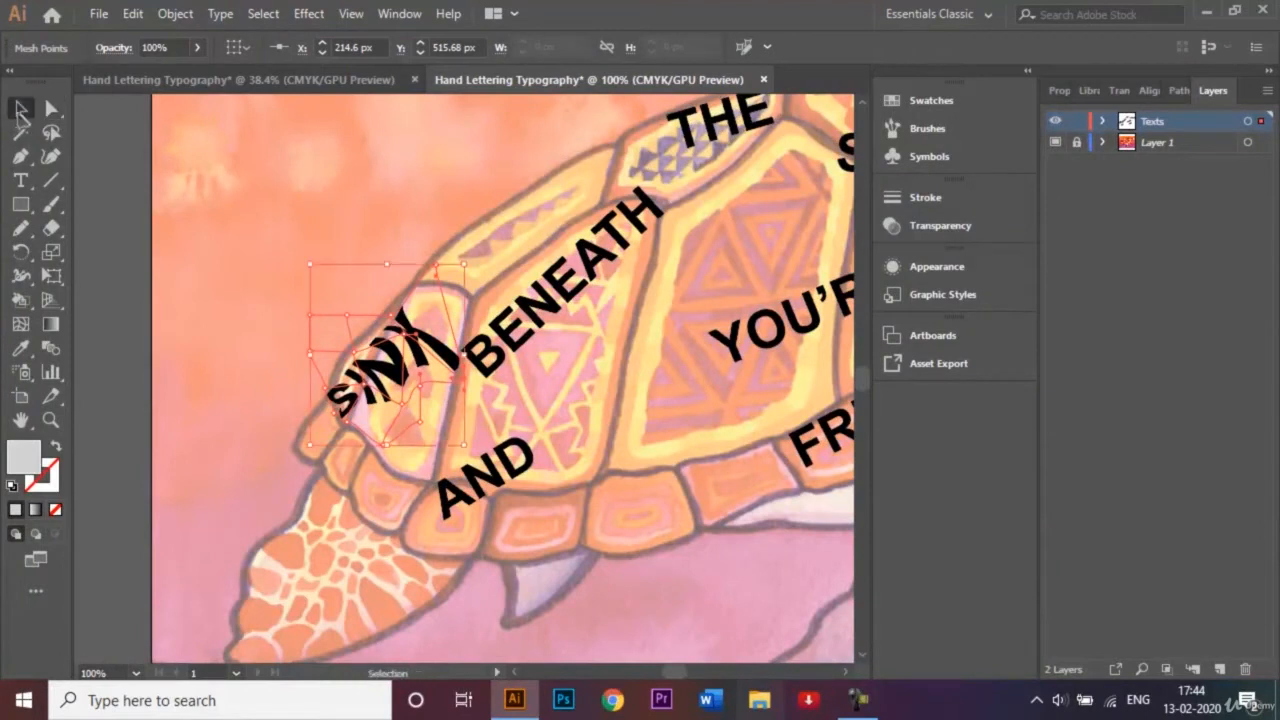
click(568, 286)
drag(568, 286, 604, 284)
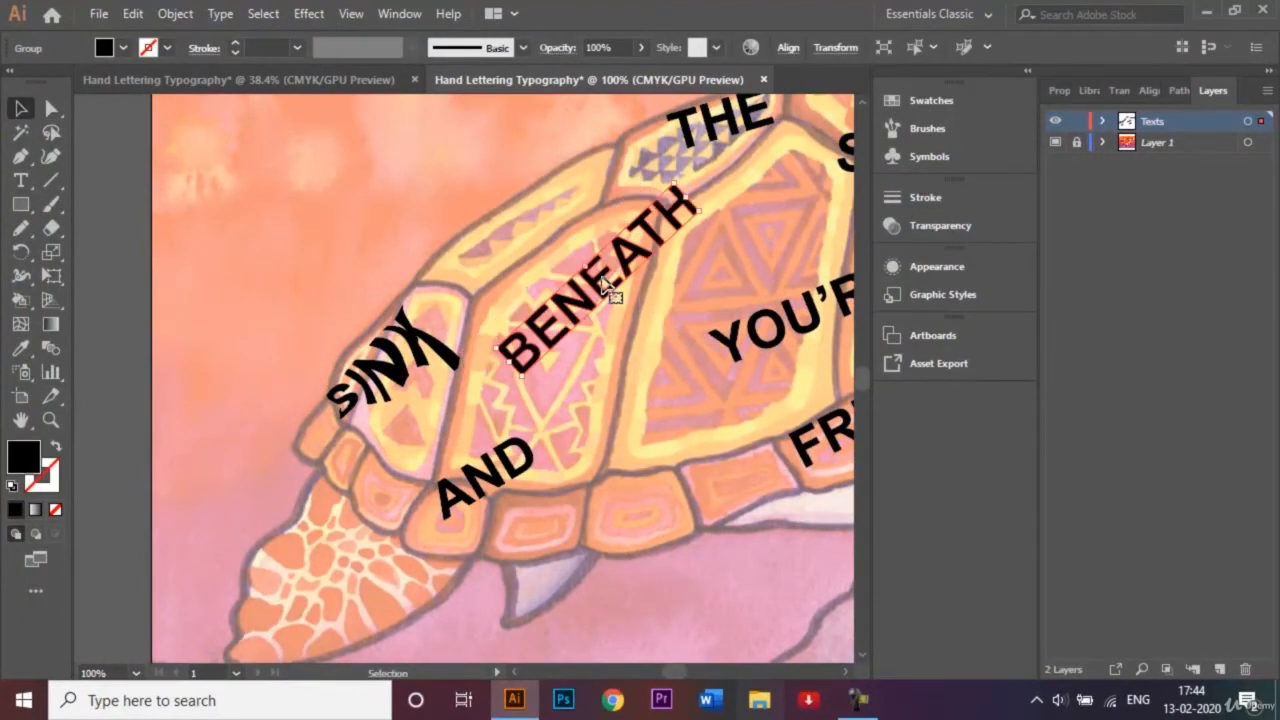
click(194, 18)
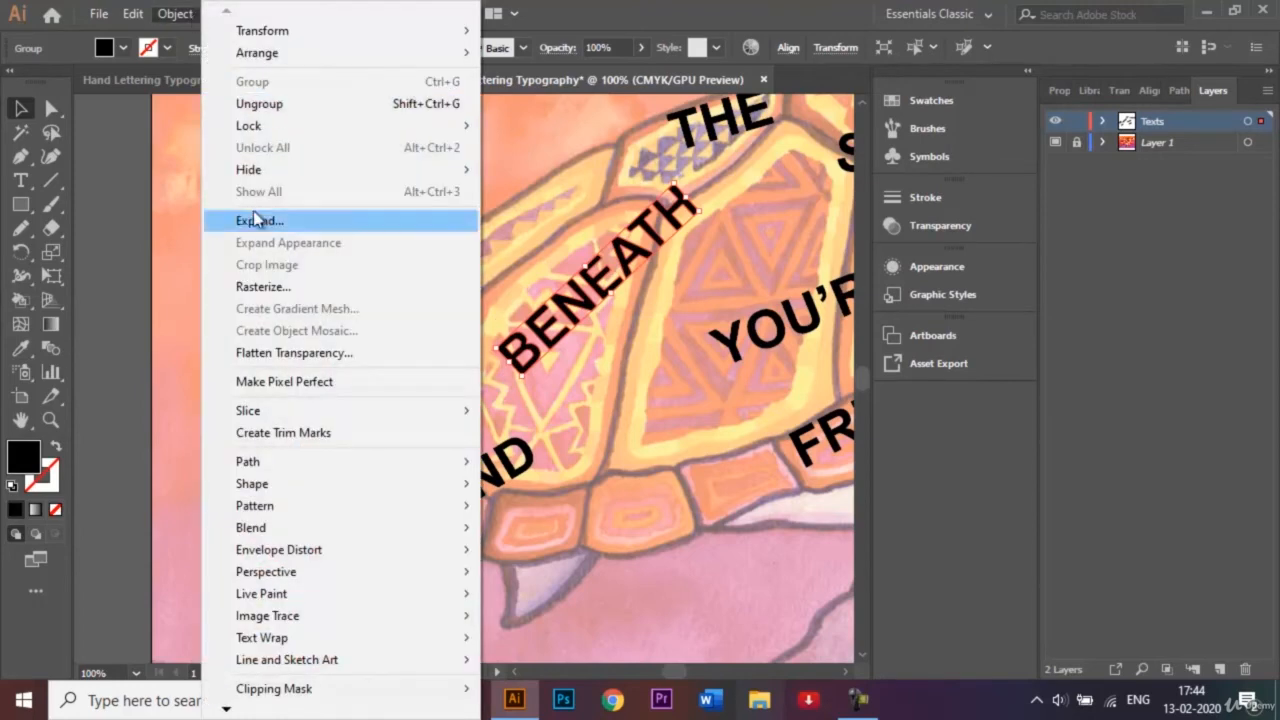
mouse_move(338, 553)
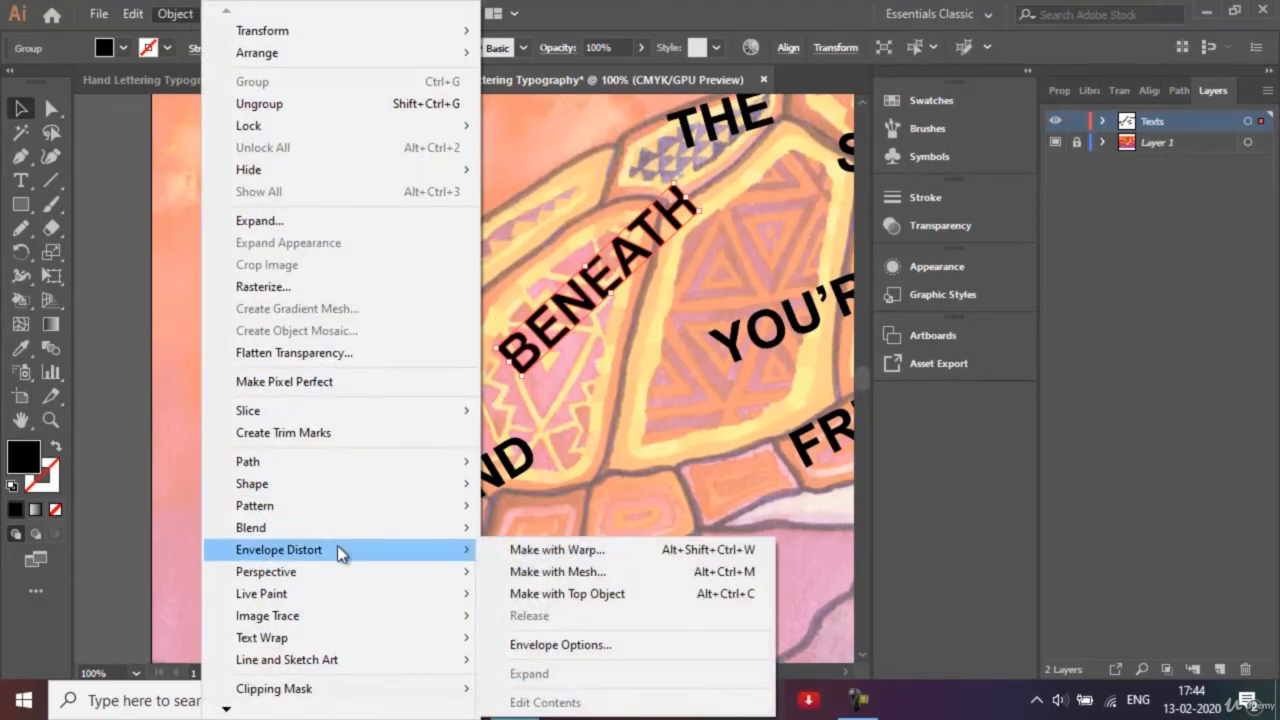
click(538, 574)
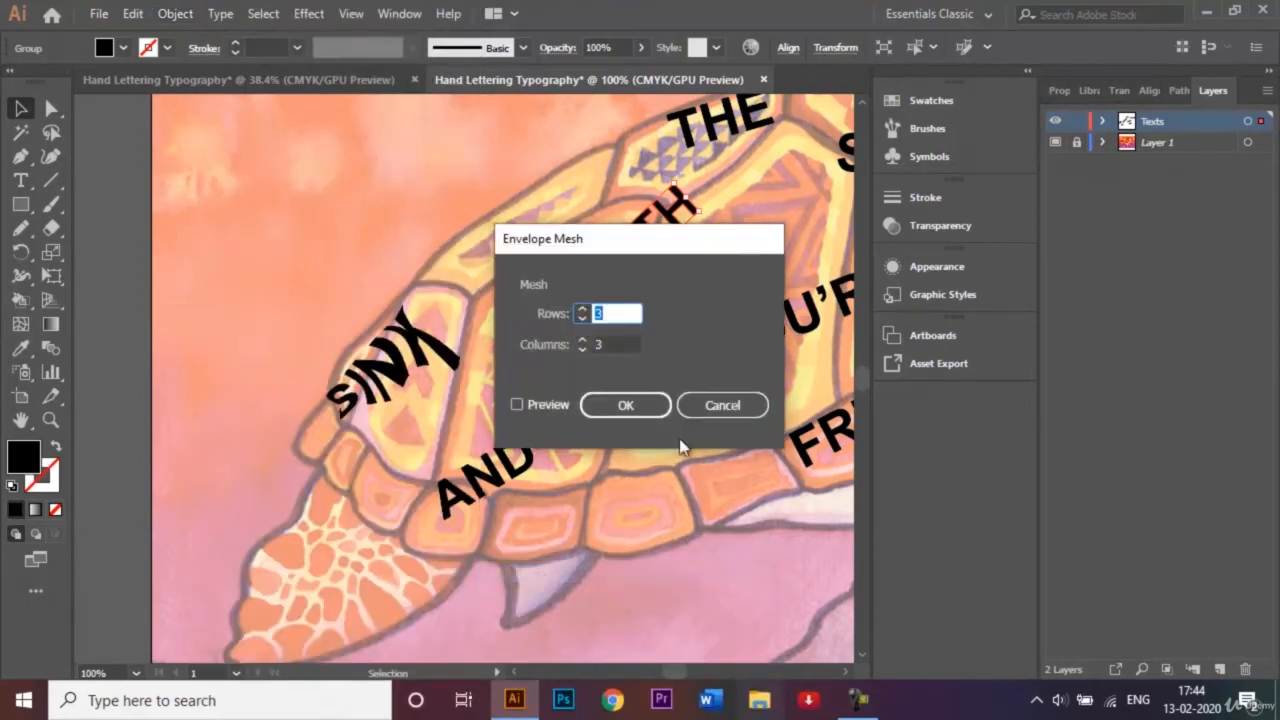
click(619, 402)
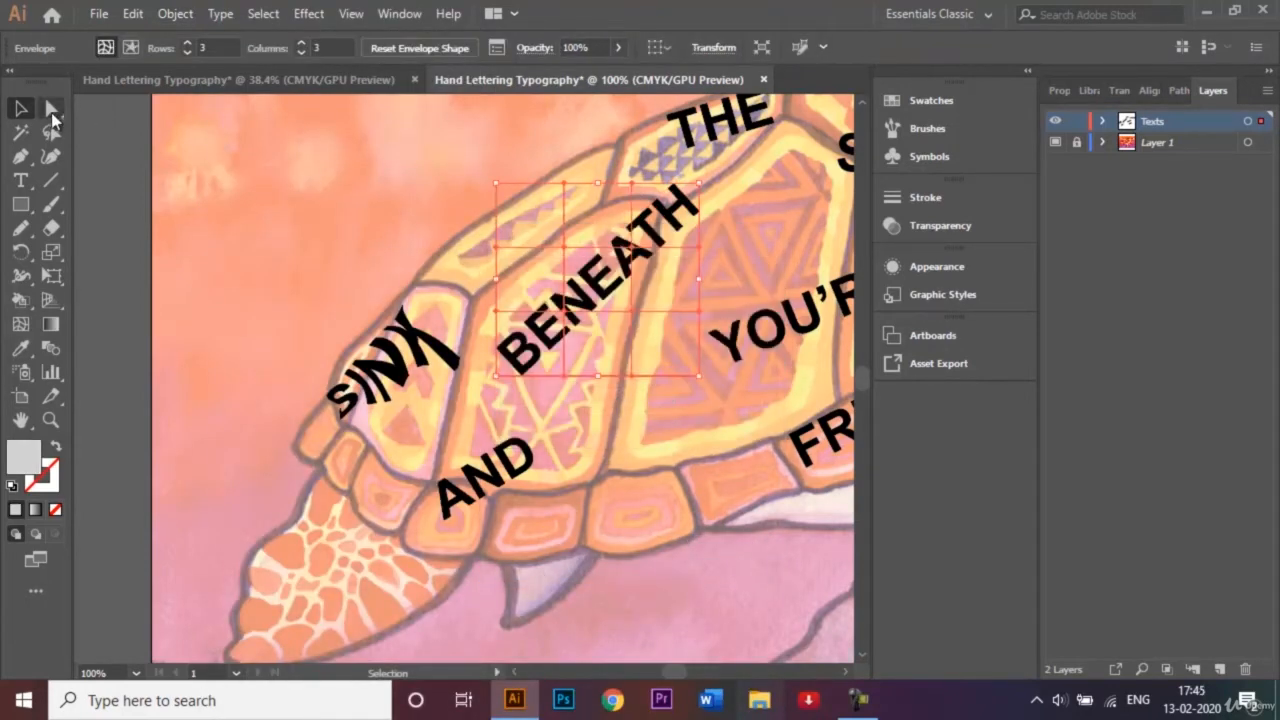
Pull the mesh points around the B and the middle letters of "BENEATH" outward, enlarging the B into the plate's lower rear corner.
click(52, 110)
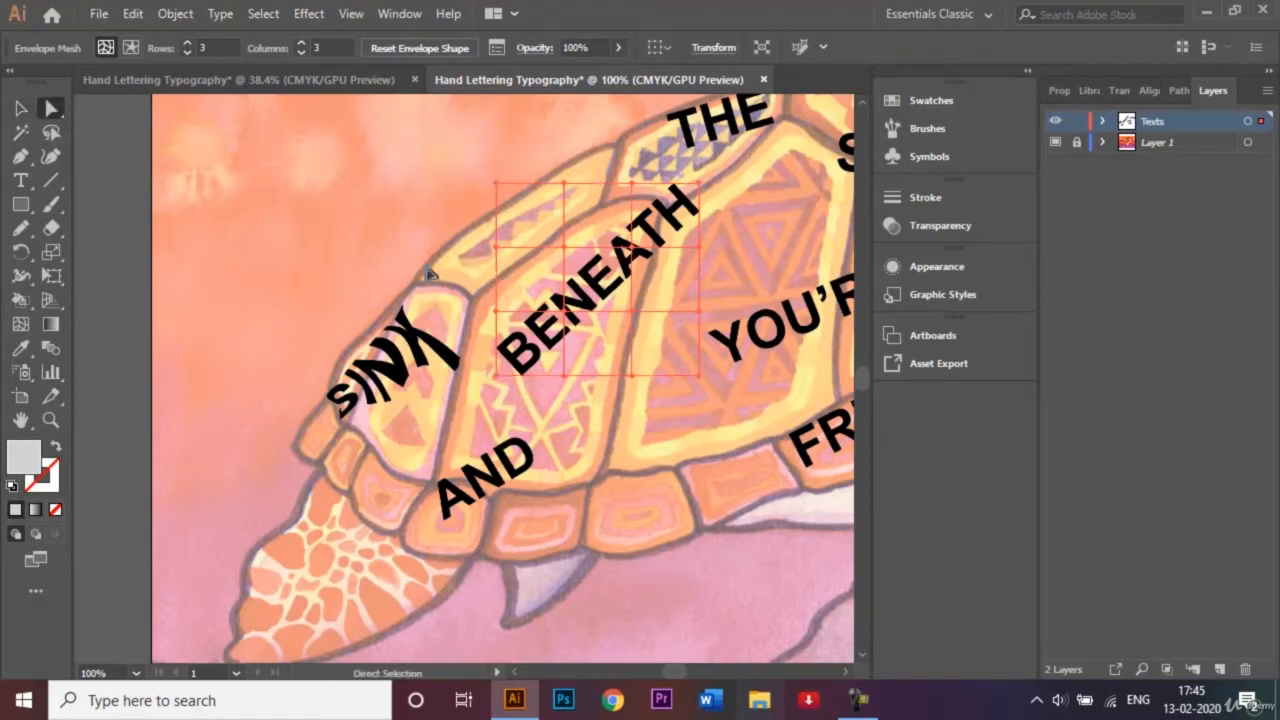
drag(564, 311, 590, 327)
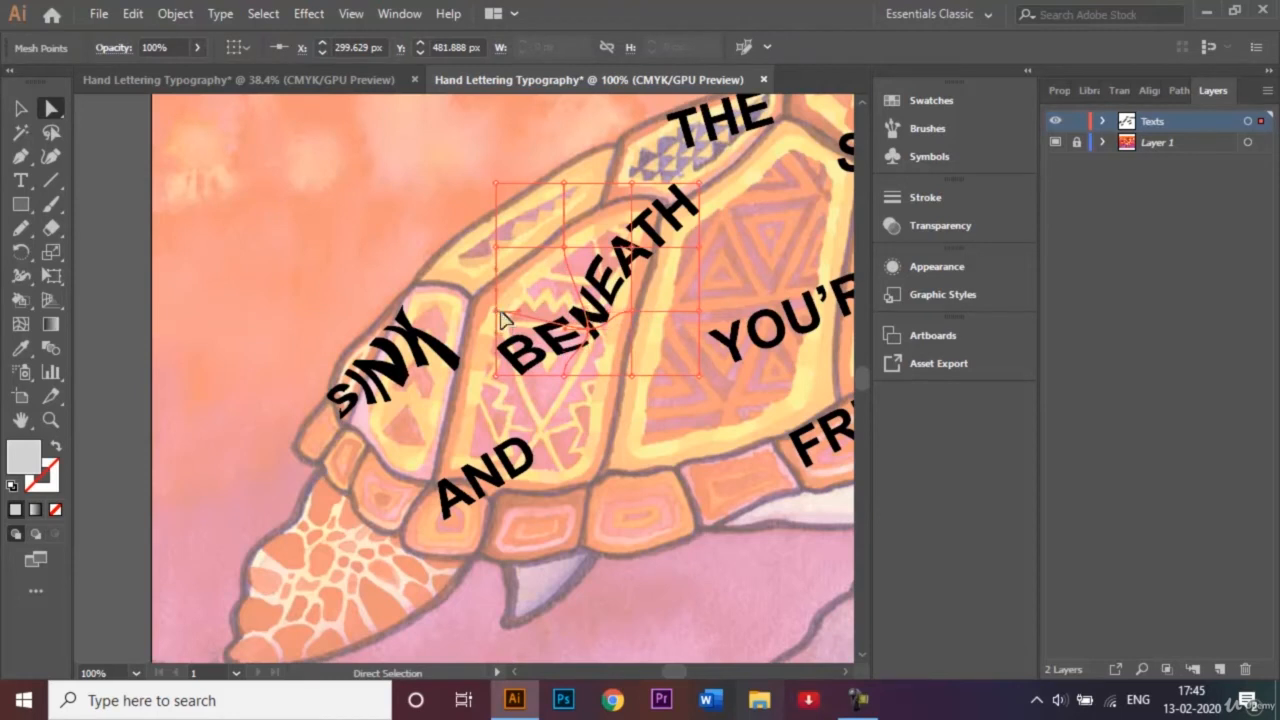
drag(500, 312, 484, 311)
mouse_move(643, 303)
mouse_down()
mouse_move(651, 320)
mouse_move(635, 308)
mouse_up()
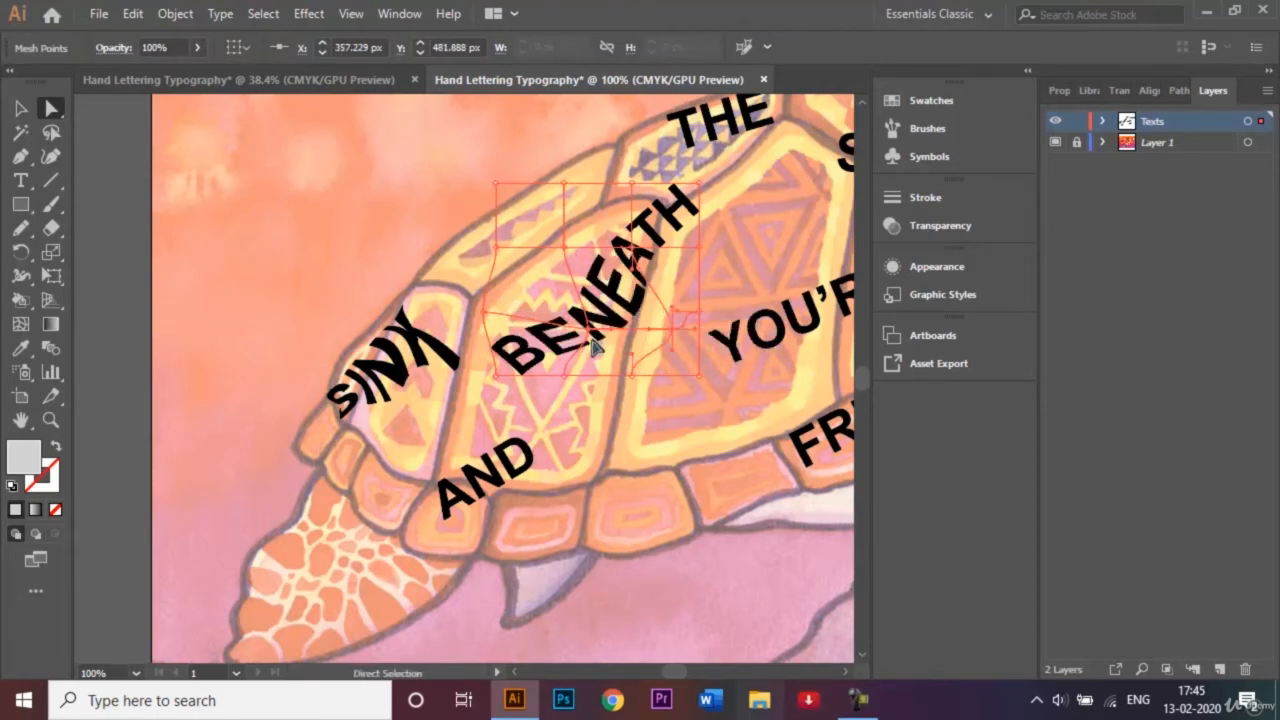
drag(593, 345, 571, 423)
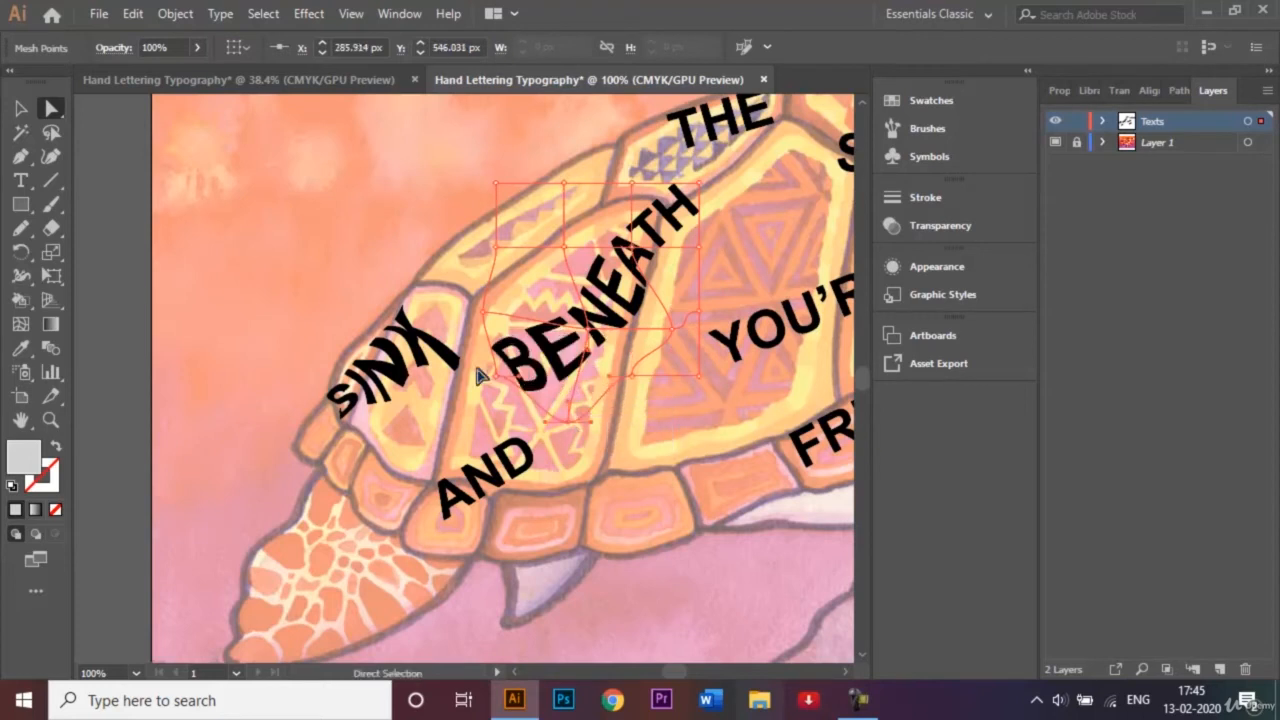
drag(493, 378, 457, 422)
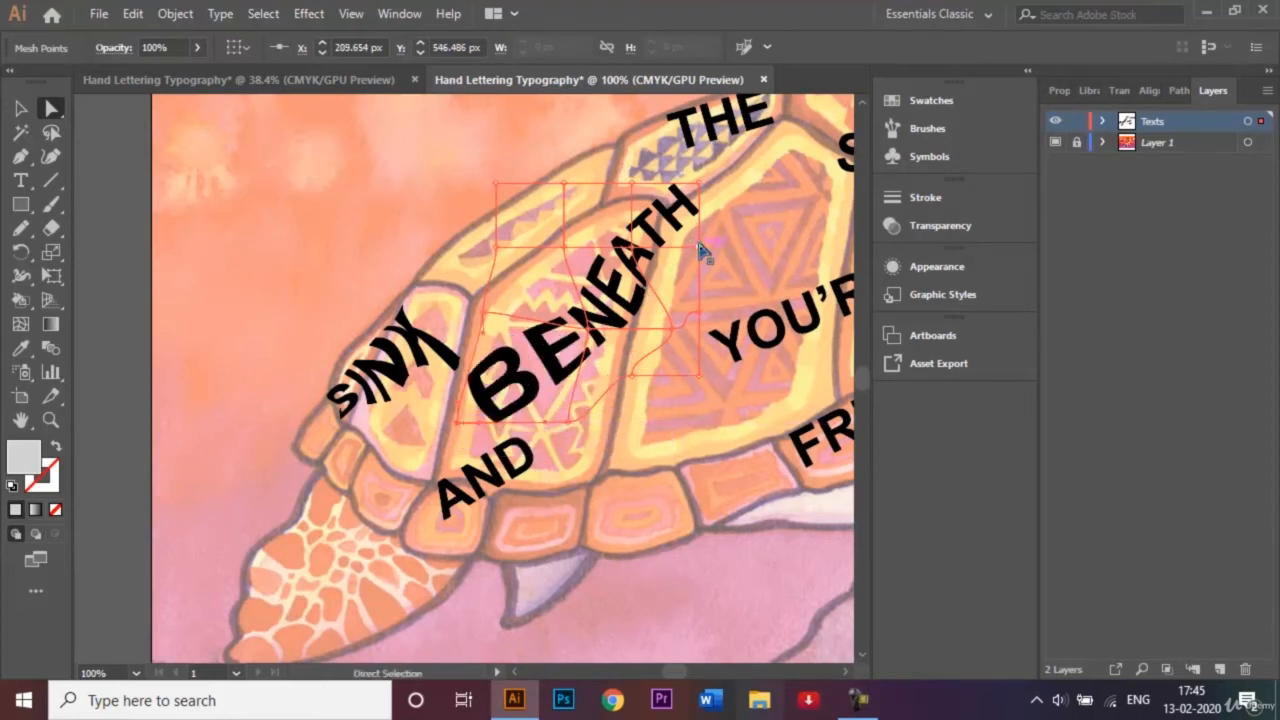
Stretch the mesh at the "TH" end of "BENEATH" up and outward, and adjust its inner and lower points around the A.
drag(699, 244, 755, 238)
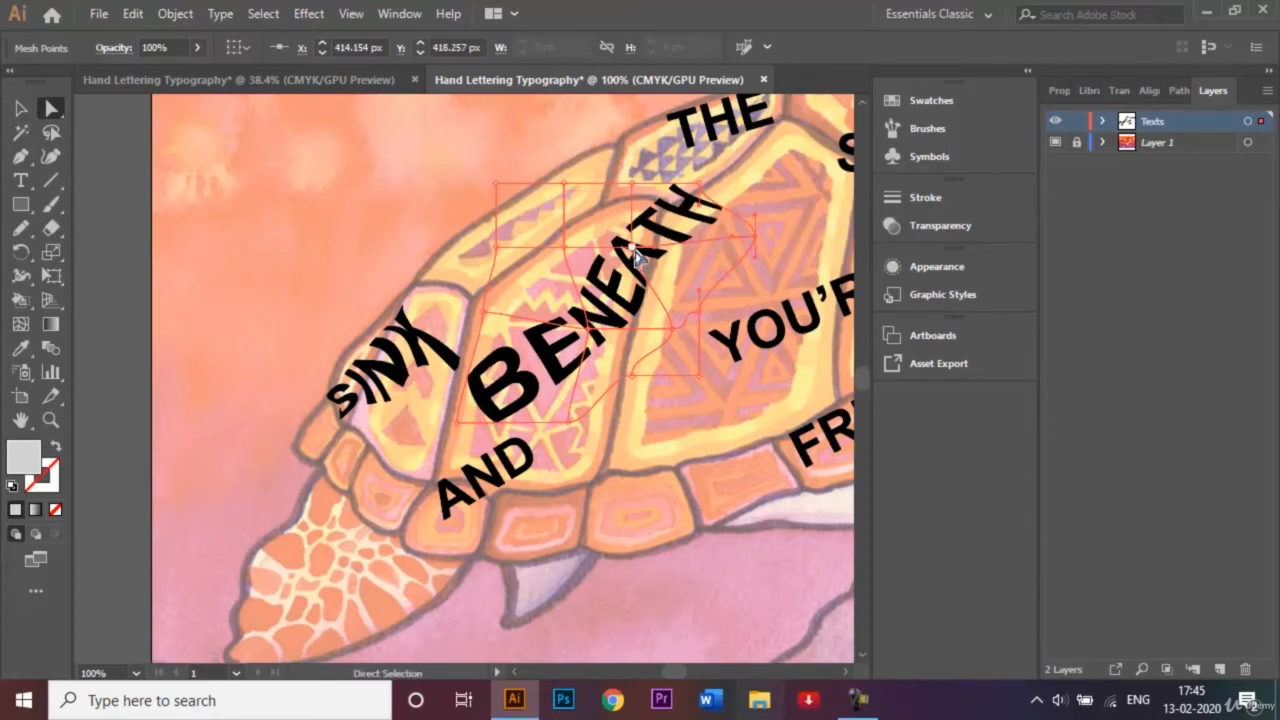
mouse_move(638, 257)
mouse_down()
mouse_move(722, 266)
mouse_move(617, 255)
mouse_up()
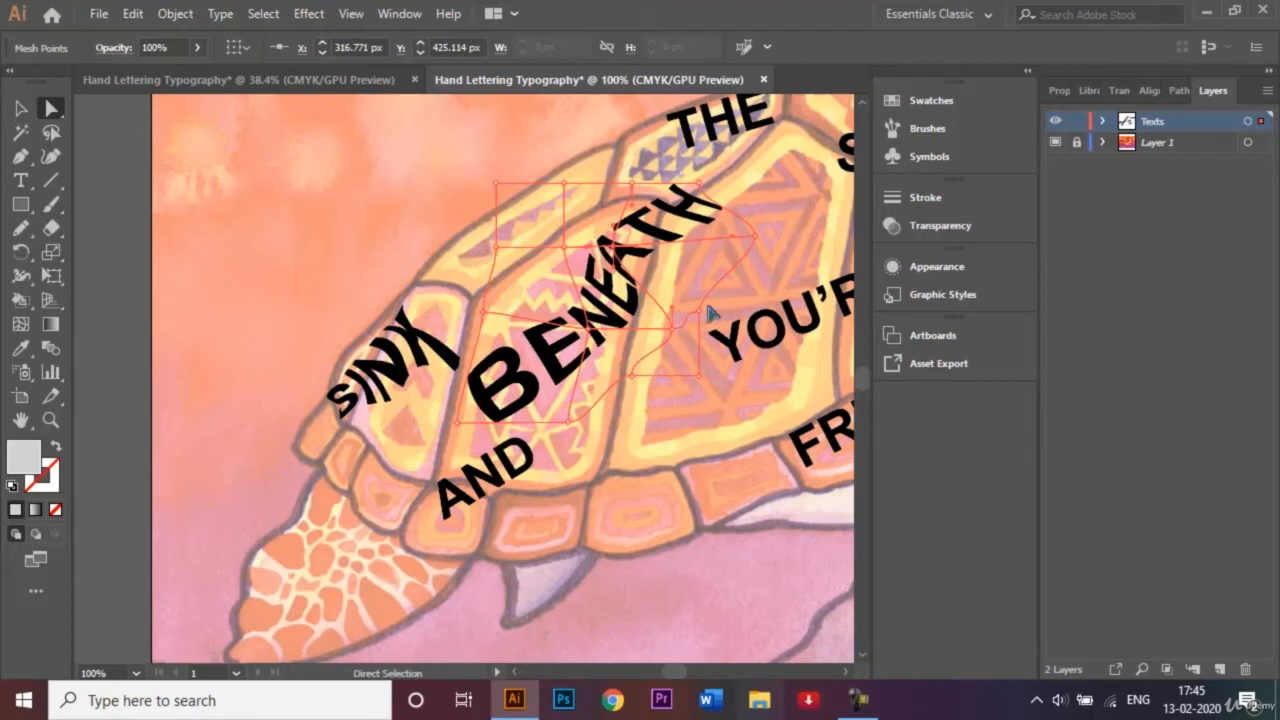
drag(710, 200, 748, 150)
mouse_move(630, 272)
mouse_down()
mouse_move(623, 251)
mouse_move(680, 257)
mouse_move(636, 258)
mouse_up()
drag(632, 376, 663, 410)
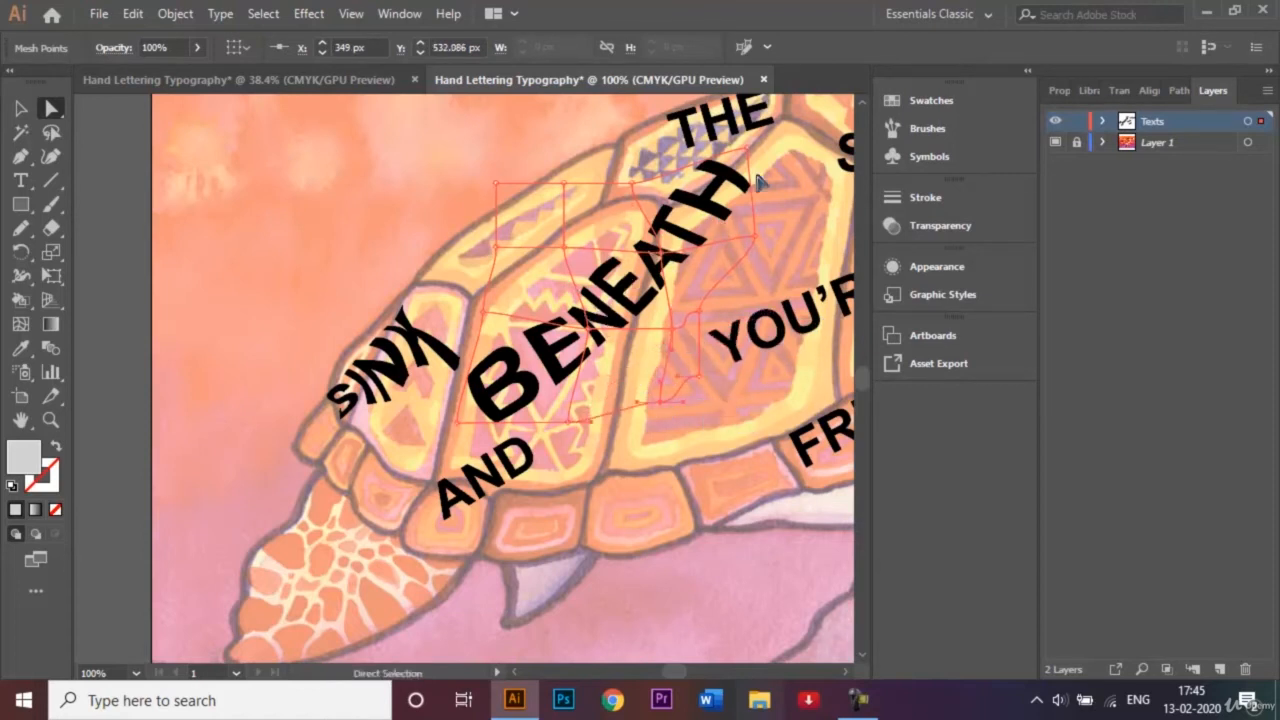
Extend the outer mesh points beside the H of "BENEATH" farther across the central shell plate.
drag(749, 151, 801, 133)
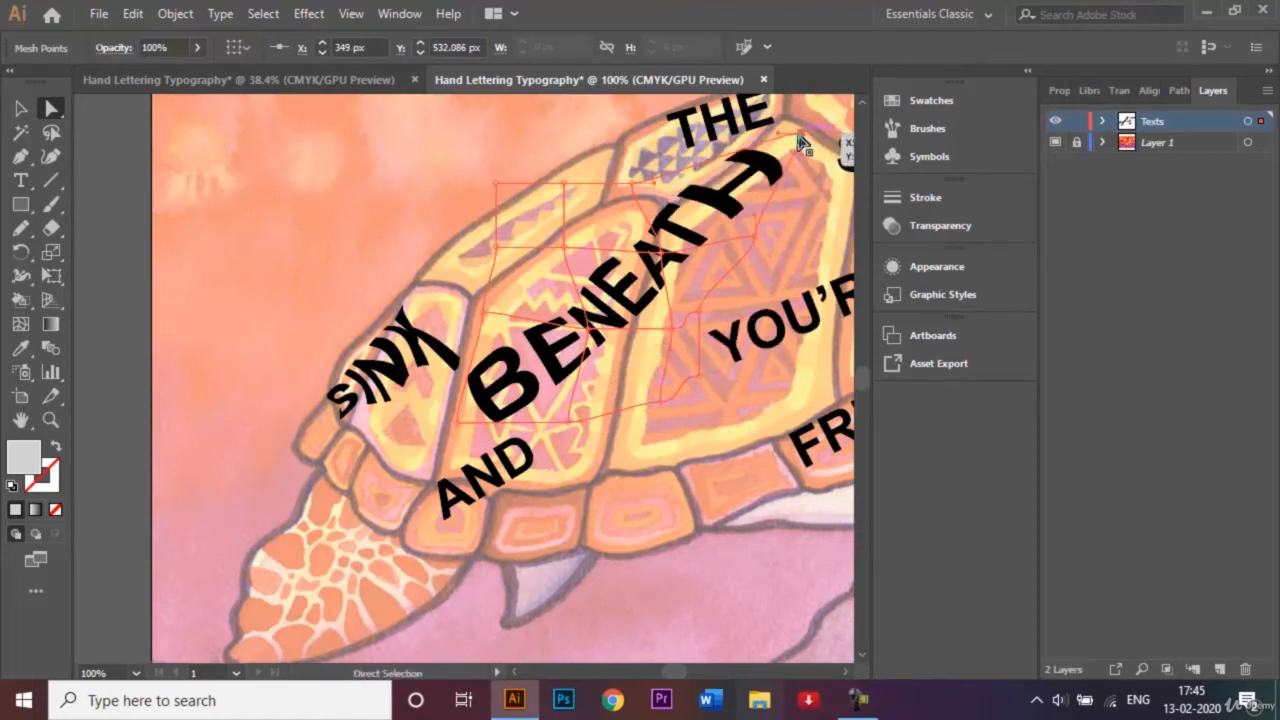
drag(756, 239, 817, 245)
drag(698, 318, 740, 316)
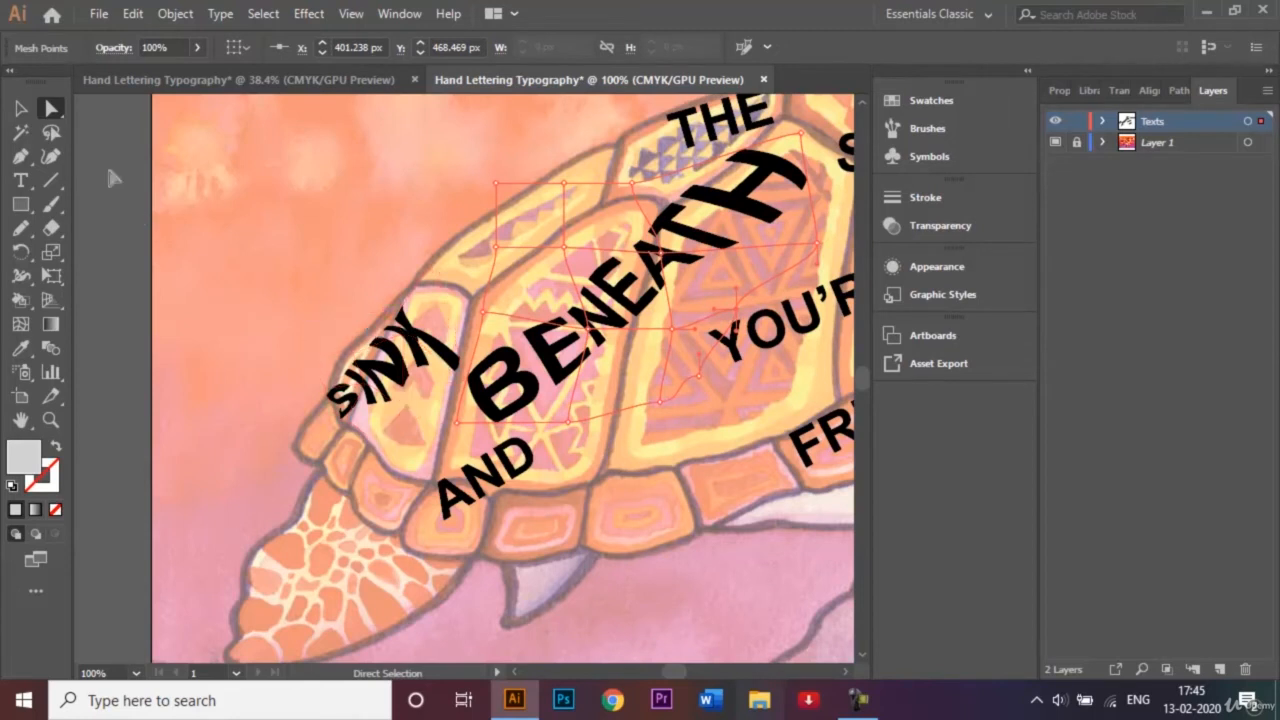
Deselect the "BENEATH" mesh and move "YOU'RE" toward the front of the shell.
click(14, 112)
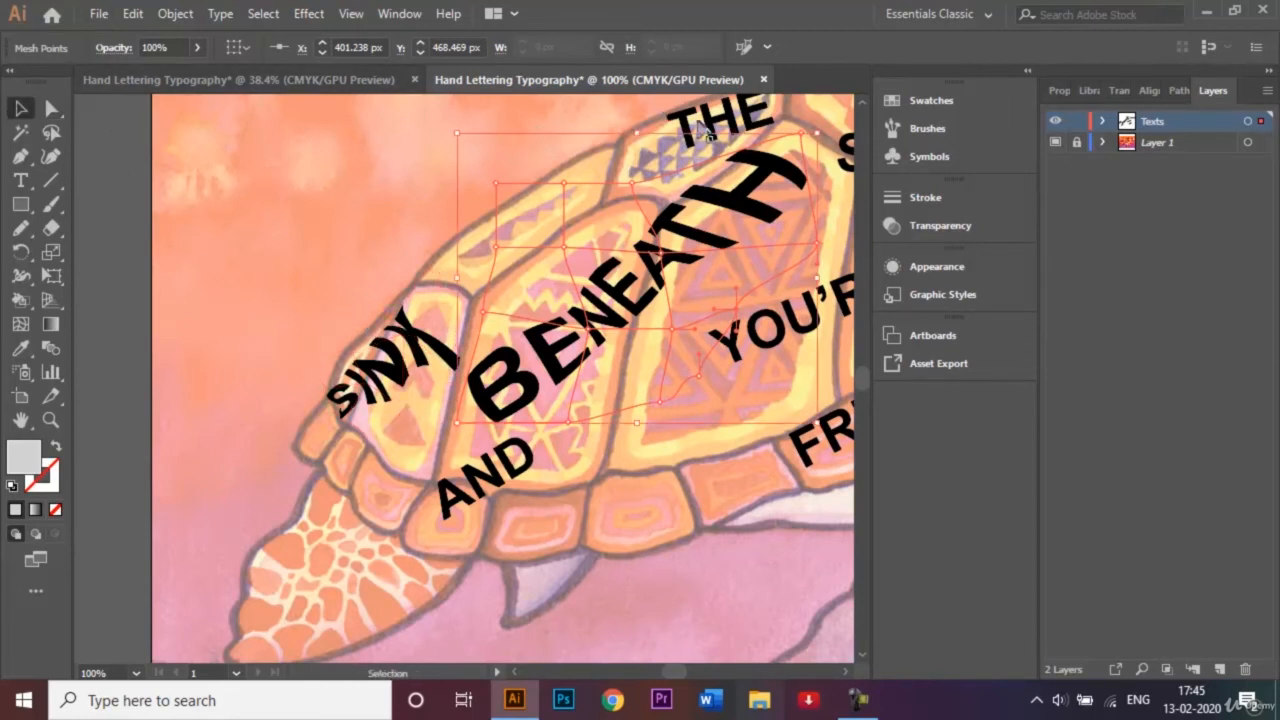
click(731, 495)
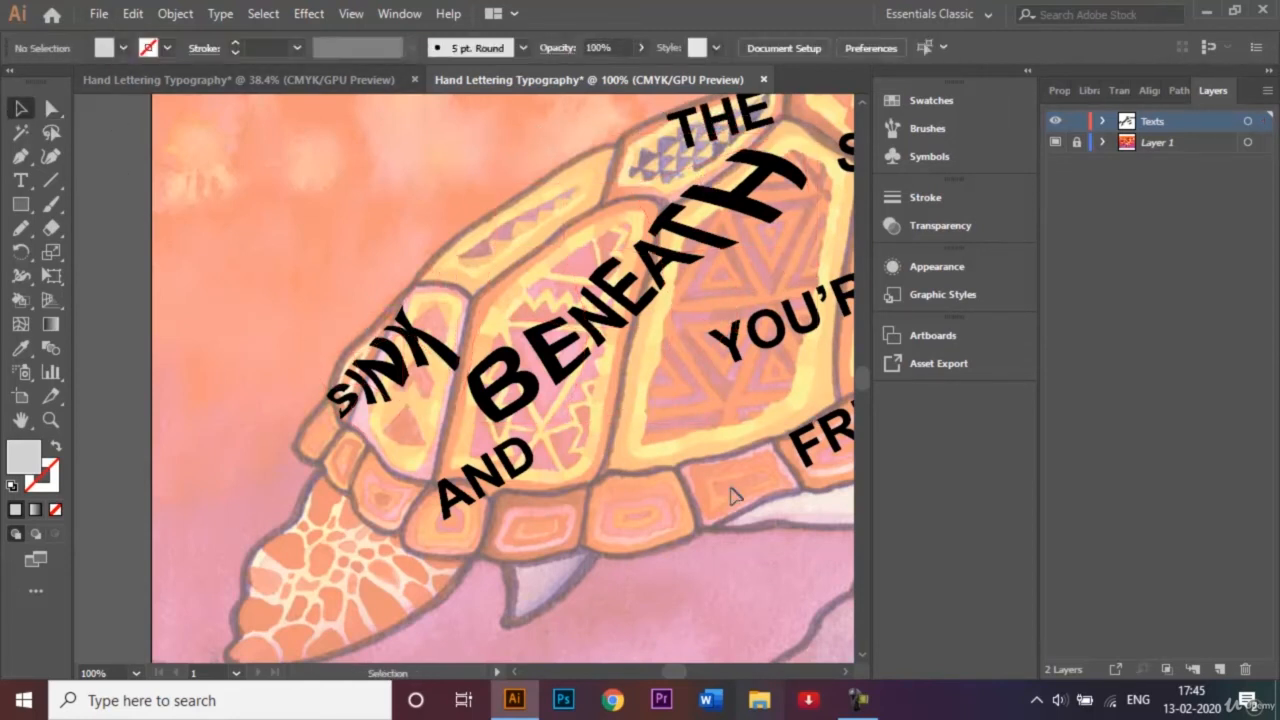
key(ctrl+0)
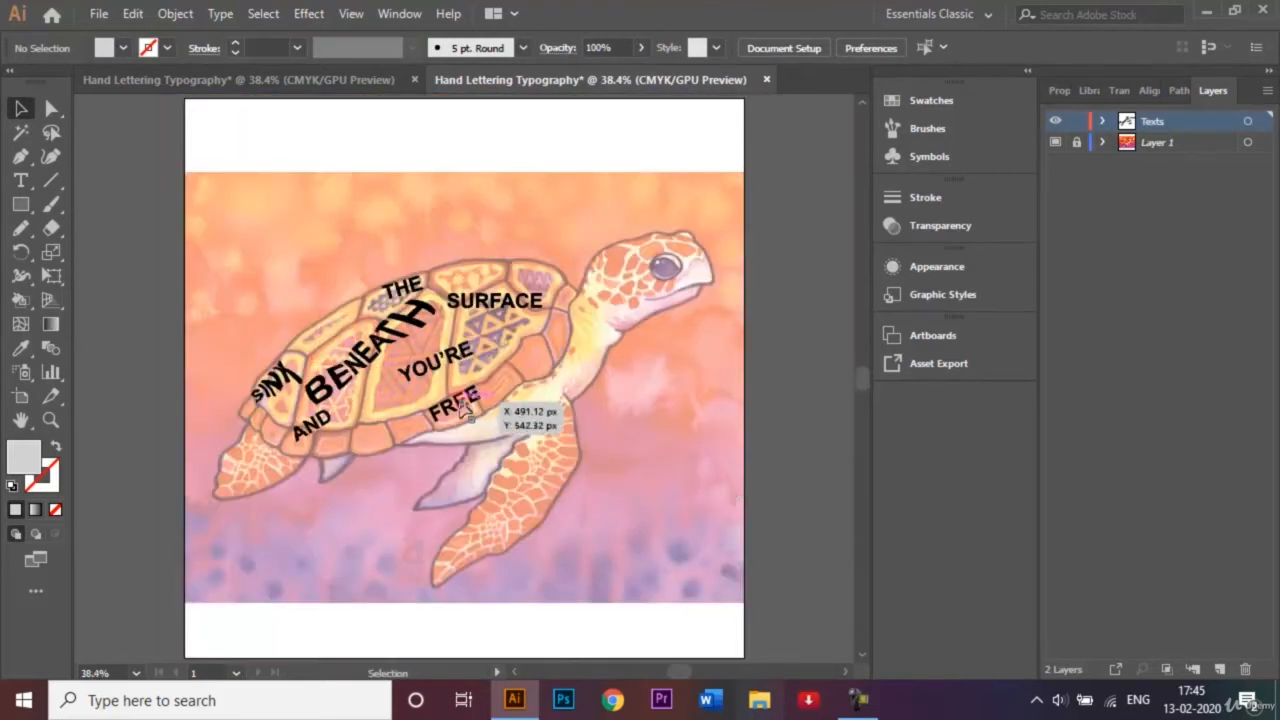
drag(455, 361, 492, 361)
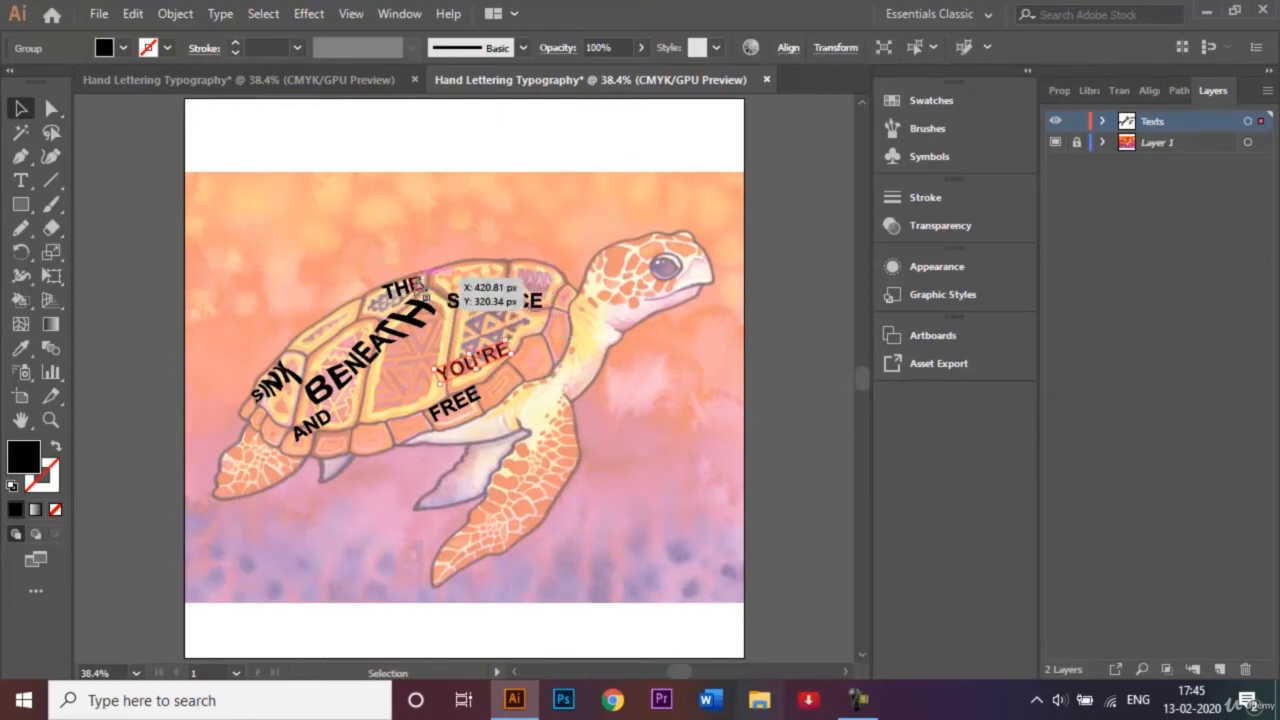
Apply an Envelope Distort mesh with 3 rows and 3 columns to "THE".
click(405, 288)
click(172, 14)
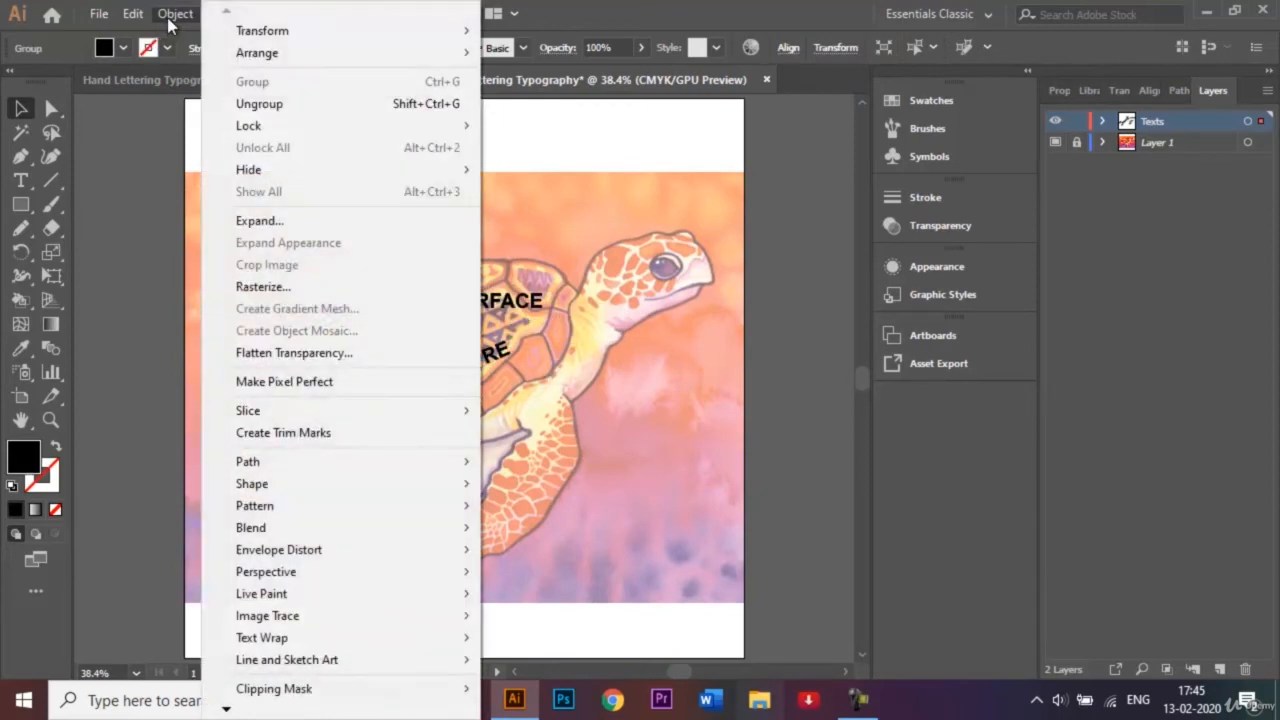
mouse_move(304, 549)
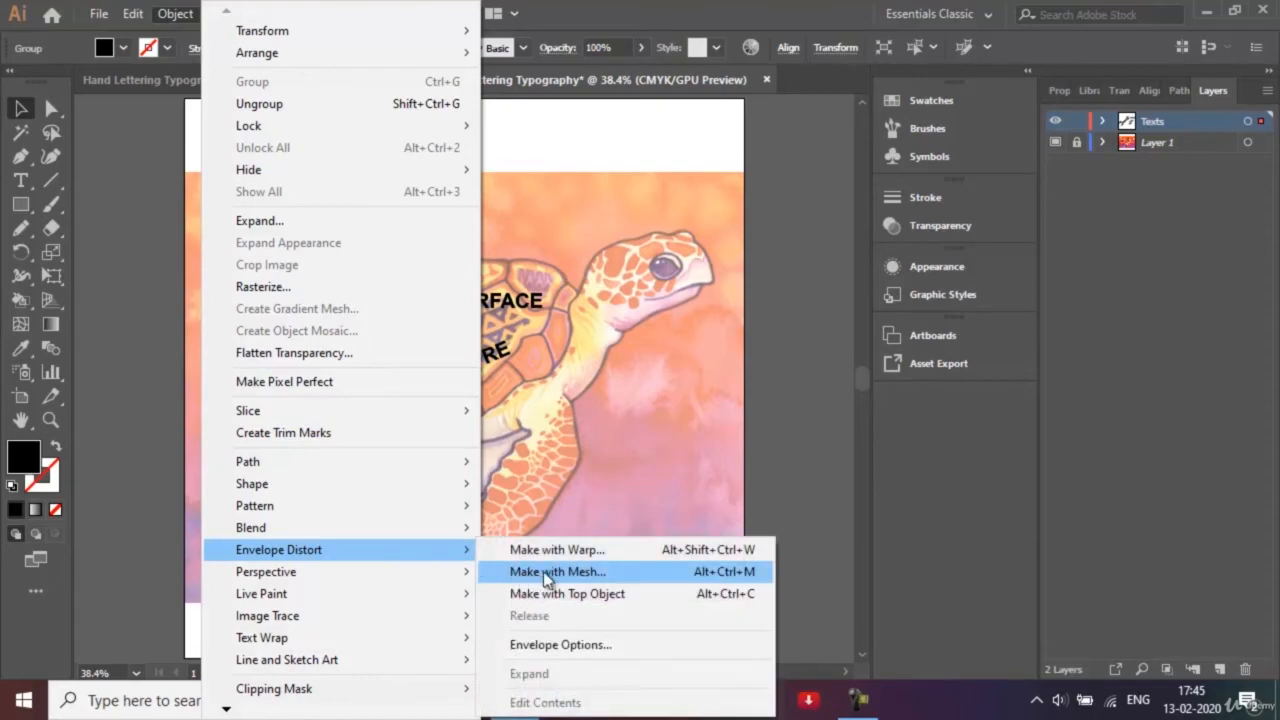
click(548, 572)
click(620, 414)
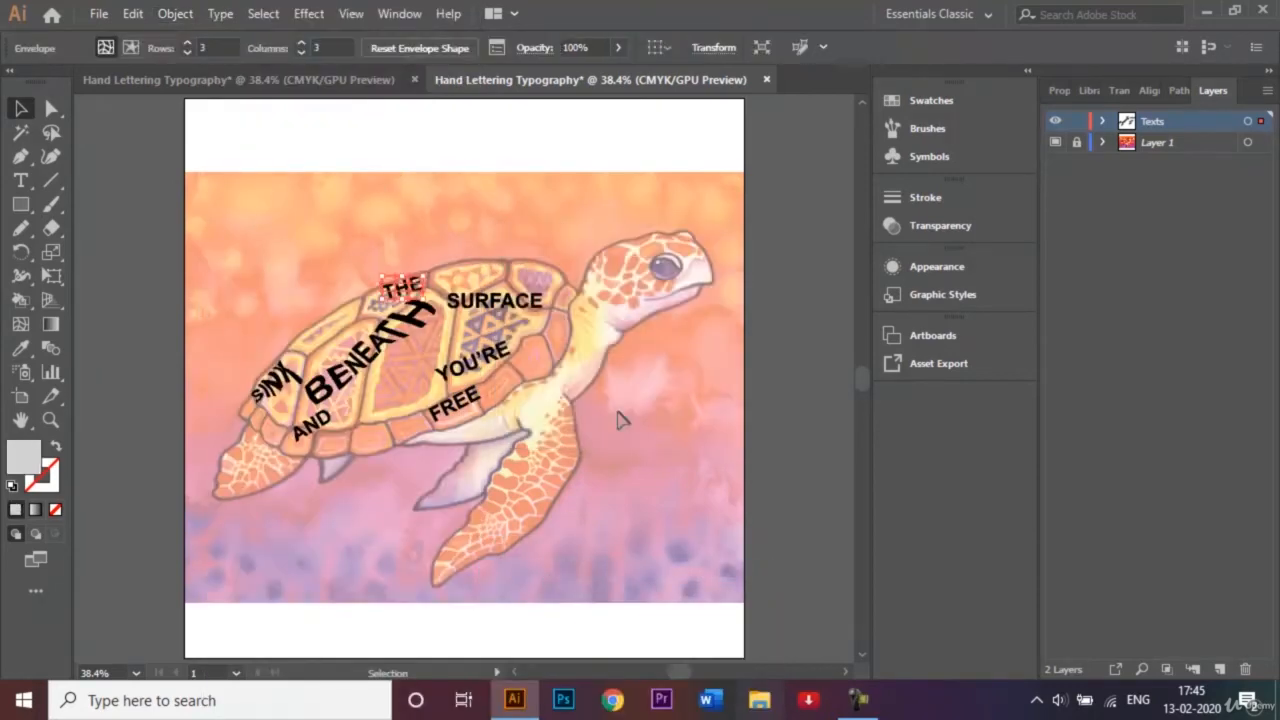
Pull the mesh points beside and below the T of "THE" down and outward to fill the rear part of its plate.
key(ctrl+equal)
key(ctrl+equal)
key(ctrl+equal)
key(ctrl+equal)
key(ctrl+equal)
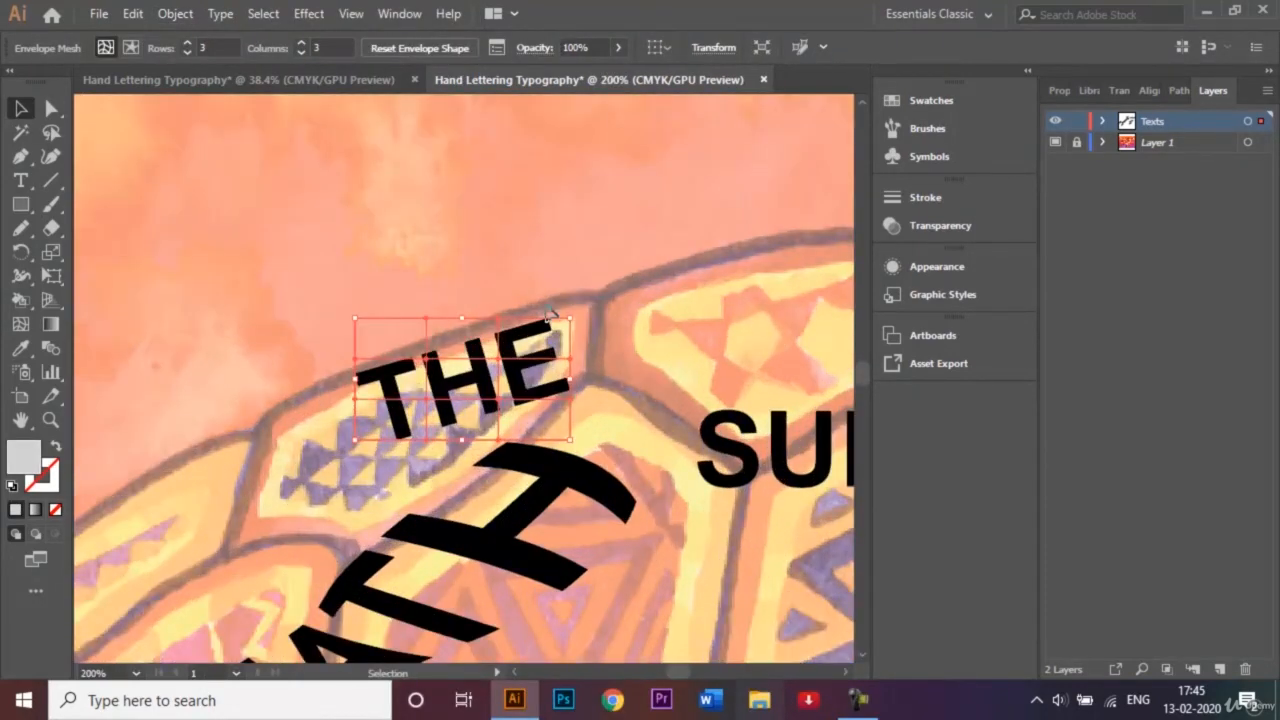
click(53, 110)
drag(371, 405, 289, 461)
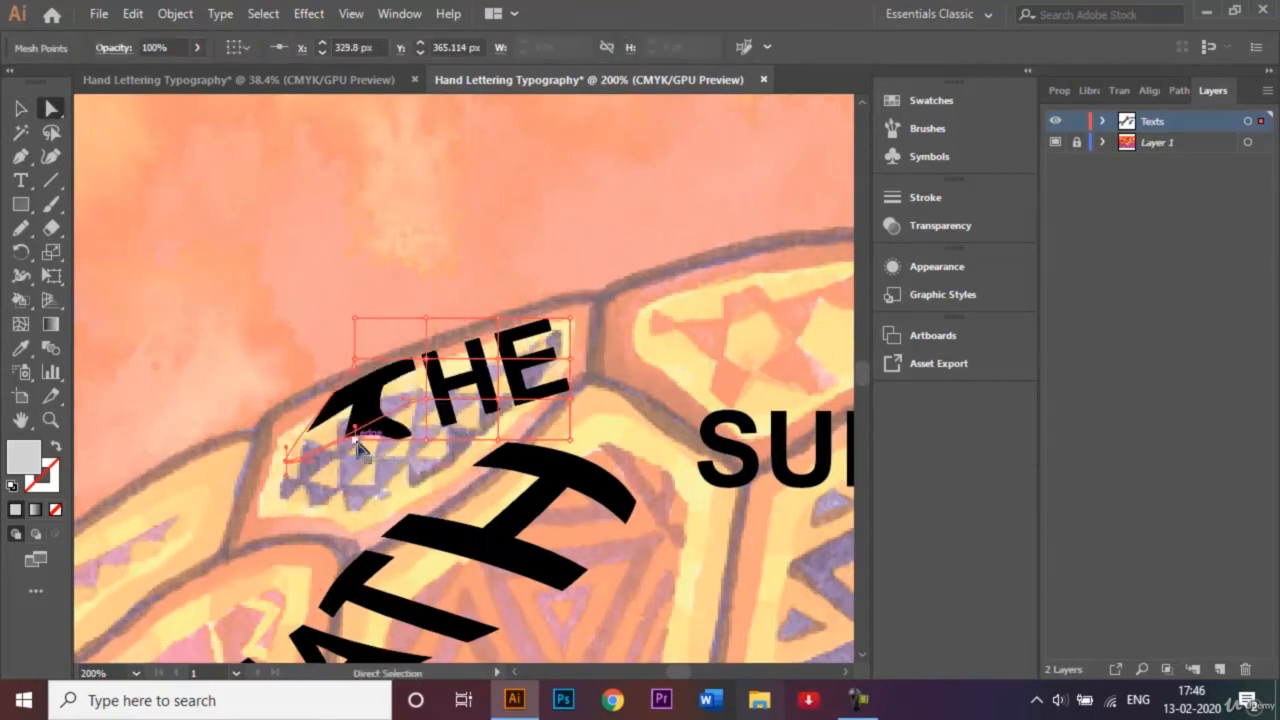
click(356, 445)
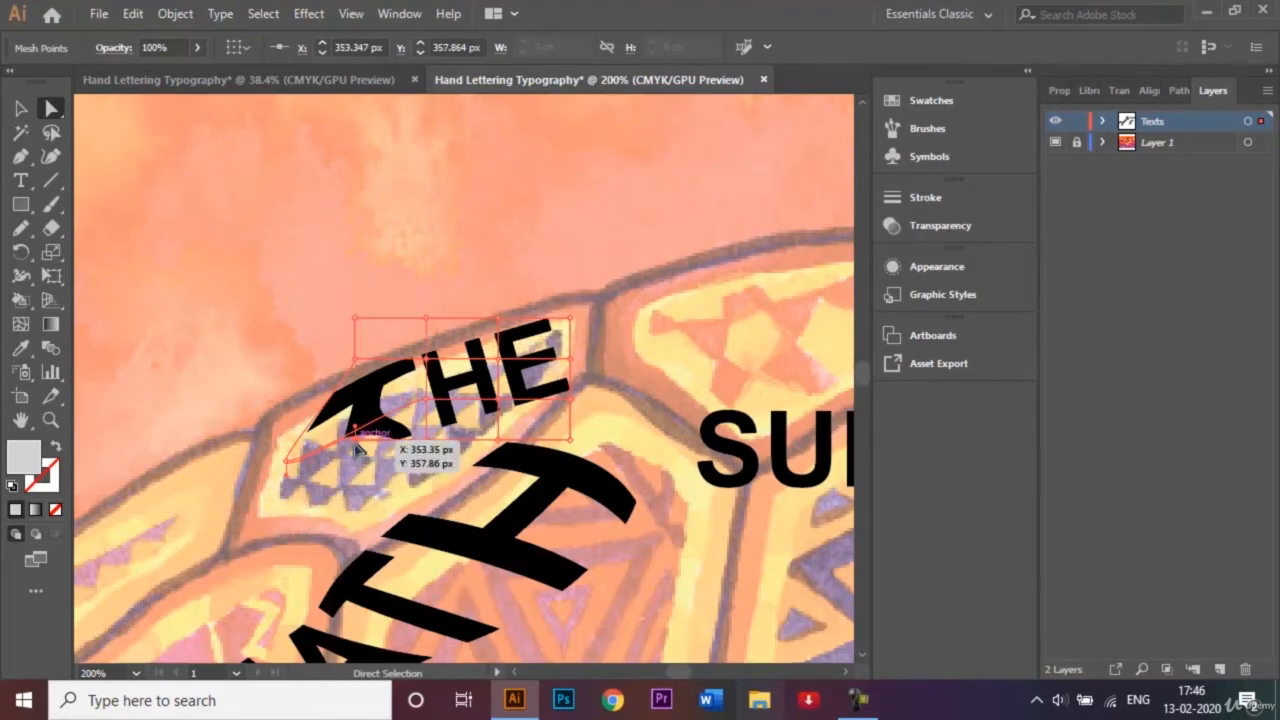
drag(358, 452, 303, 526)
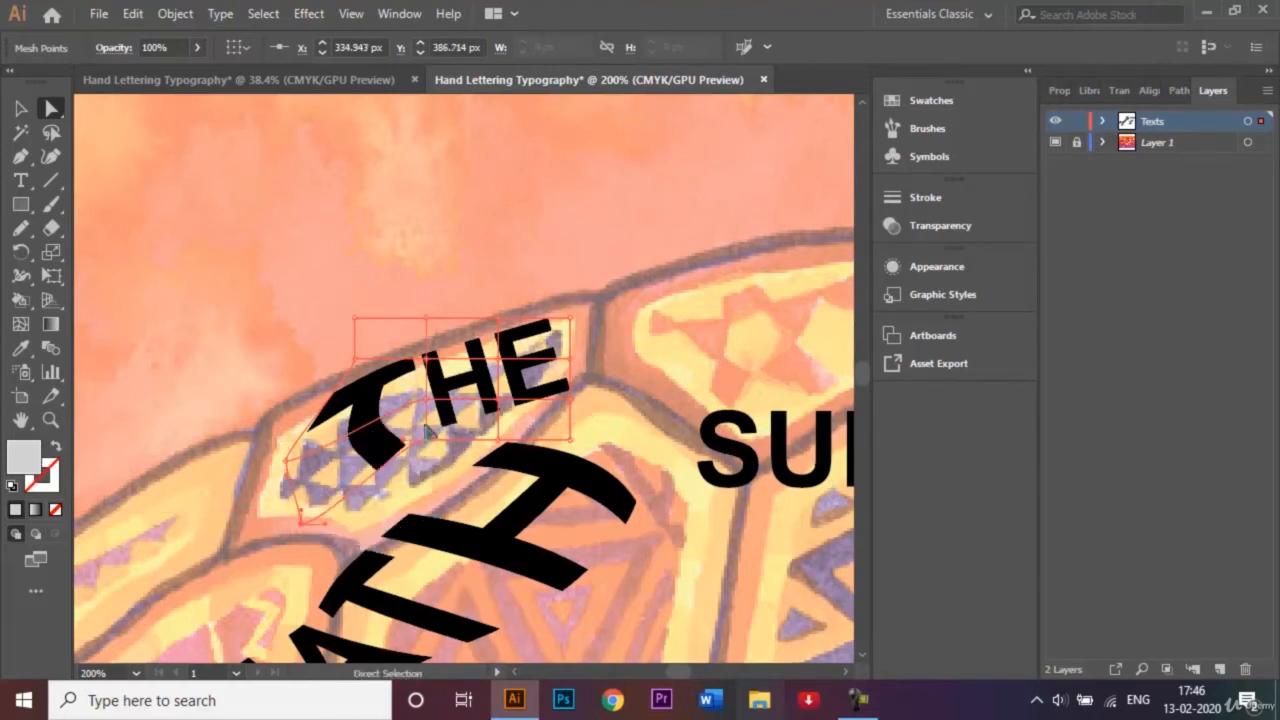
drag(428, 440, 430, 461)
Stretch the outer mesh points beside the E of "THE" to the front border of its shell plate.
drag(570, 323, 635, 288)
drag(572, 363, 641, 362)
click(571, 396)
drag(571, 400, 637, 410)
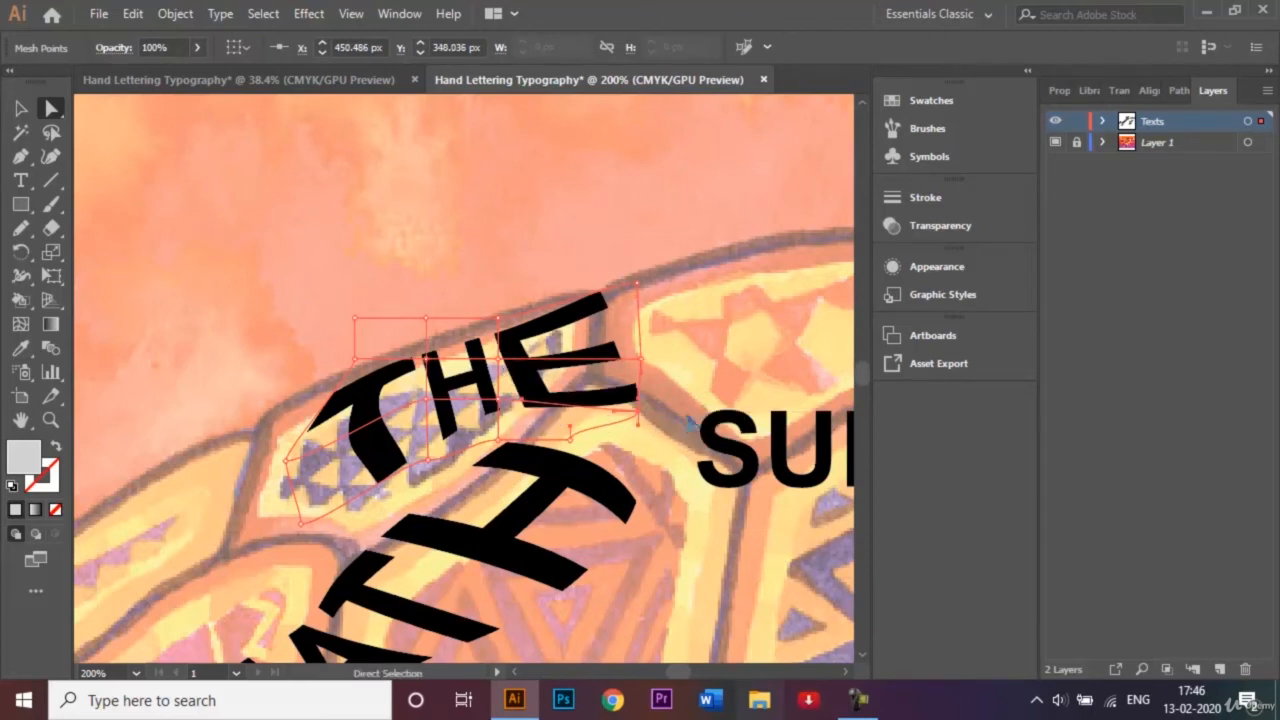
Reselect the "BENEATH" mesh and move its inner points near the first E and N up toward the plate's upper edge.
key(ctrl+0)
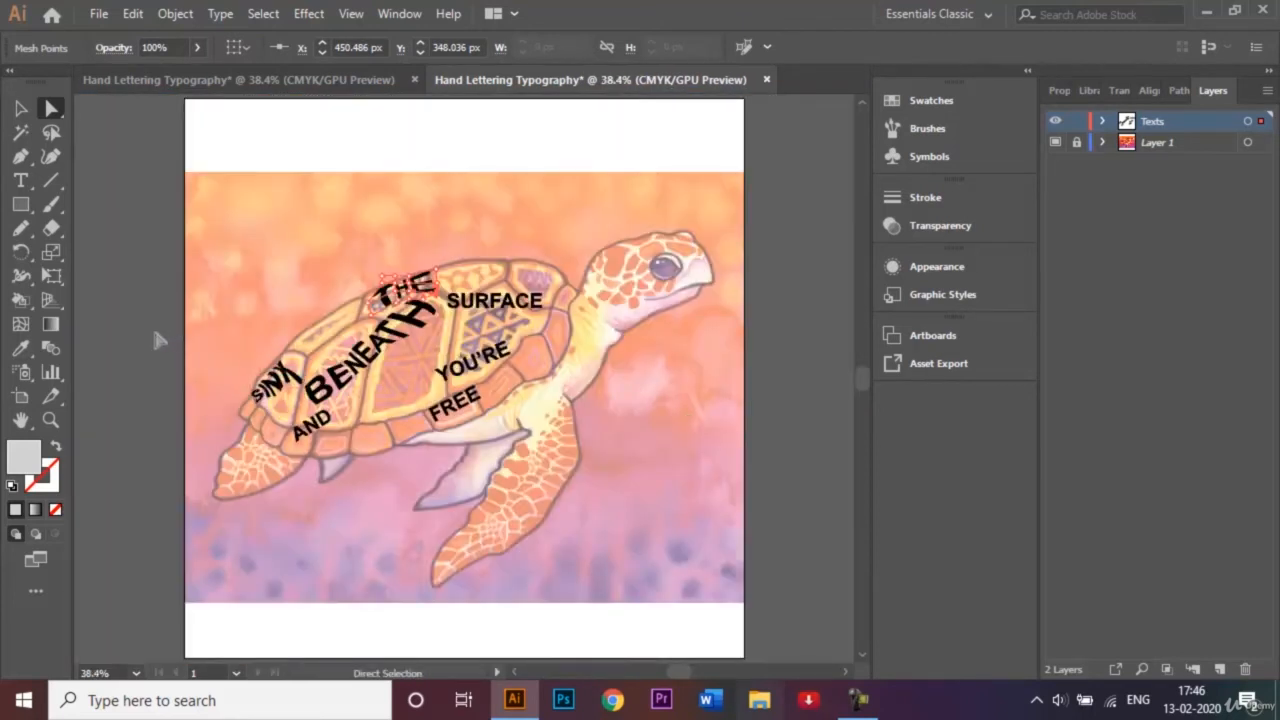
click(378, 383)
key(ctrl+plus)
key(ctrl+plus)
key(ctrl+plus)
key(ctrl+plus)
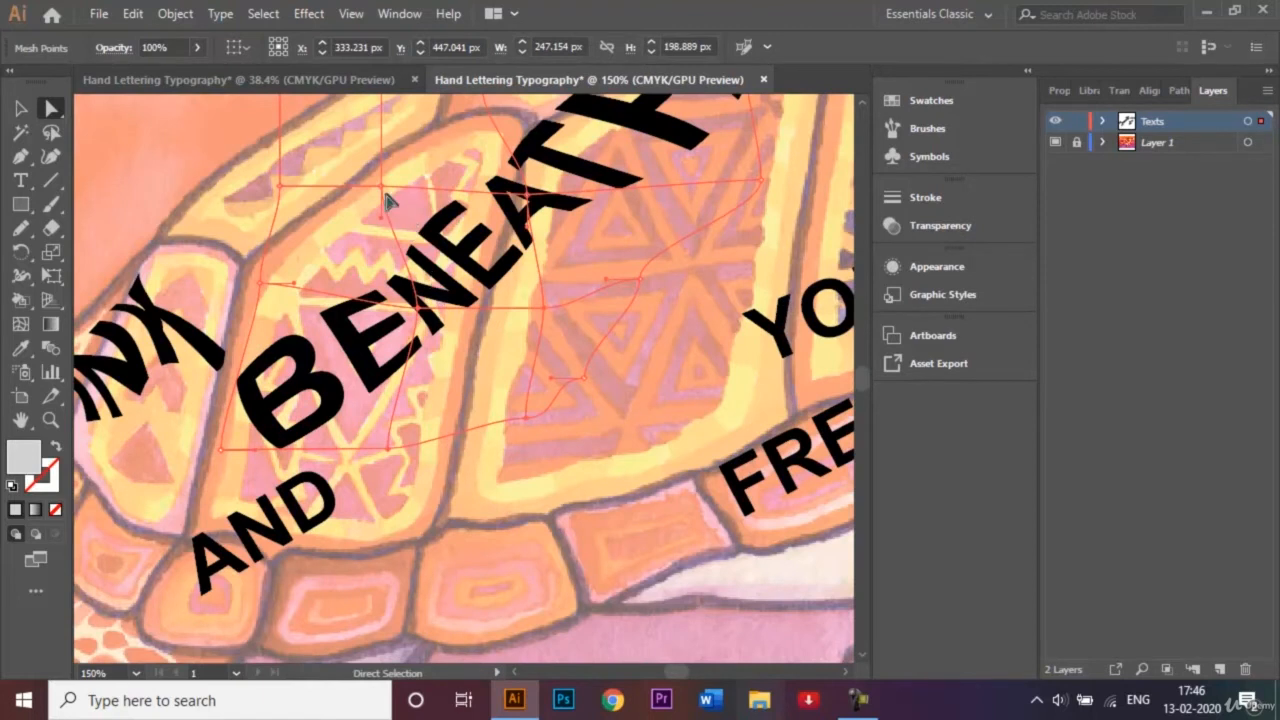
drag(383, 194, 352, 155)
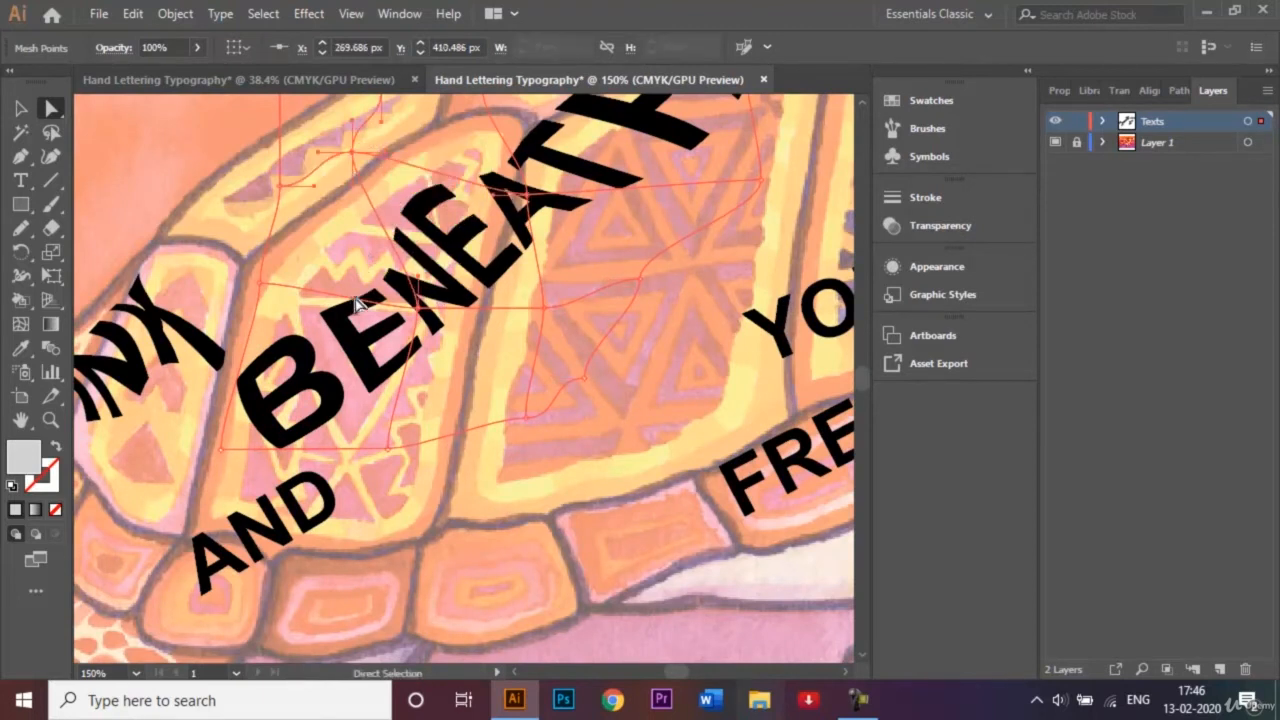
drag(420, 310, 366, 279)
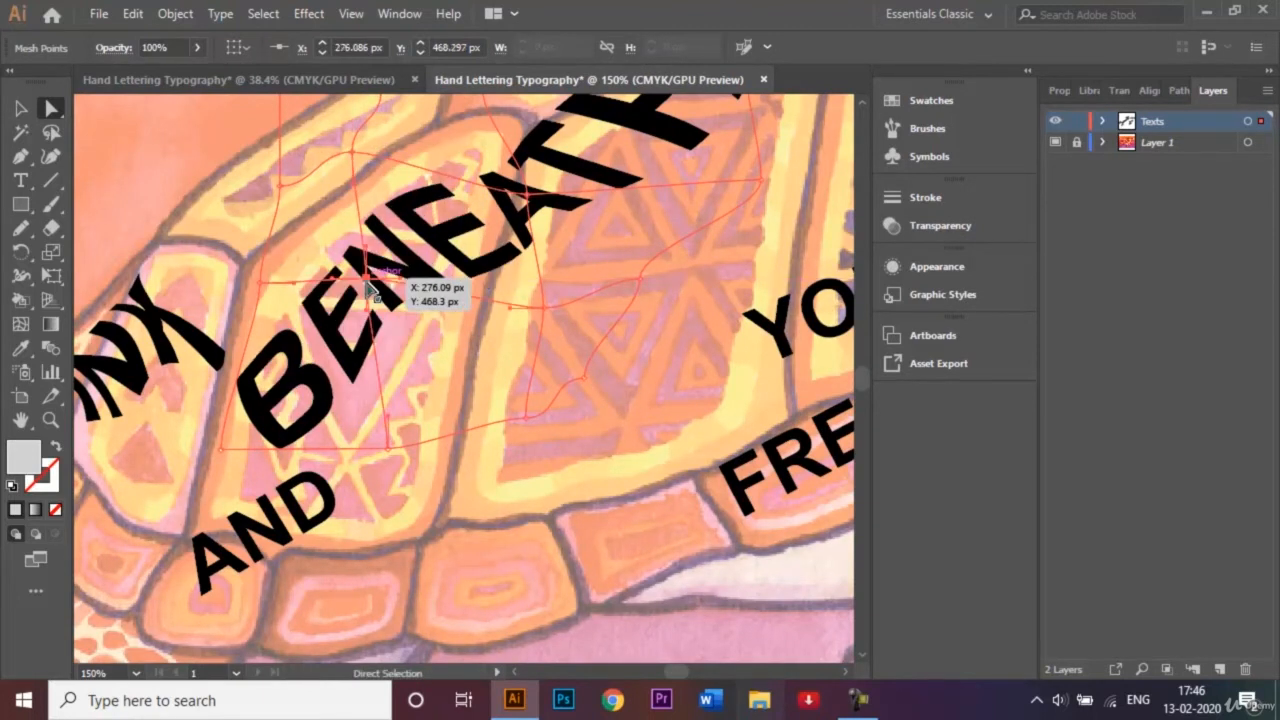
Pull the mesh points below "EAT" in "BENEATH" downward and extend the outer points below the H across the central shell plate.
drag(535, 183, 572, 237)
drag(545, 316, 656, 424)
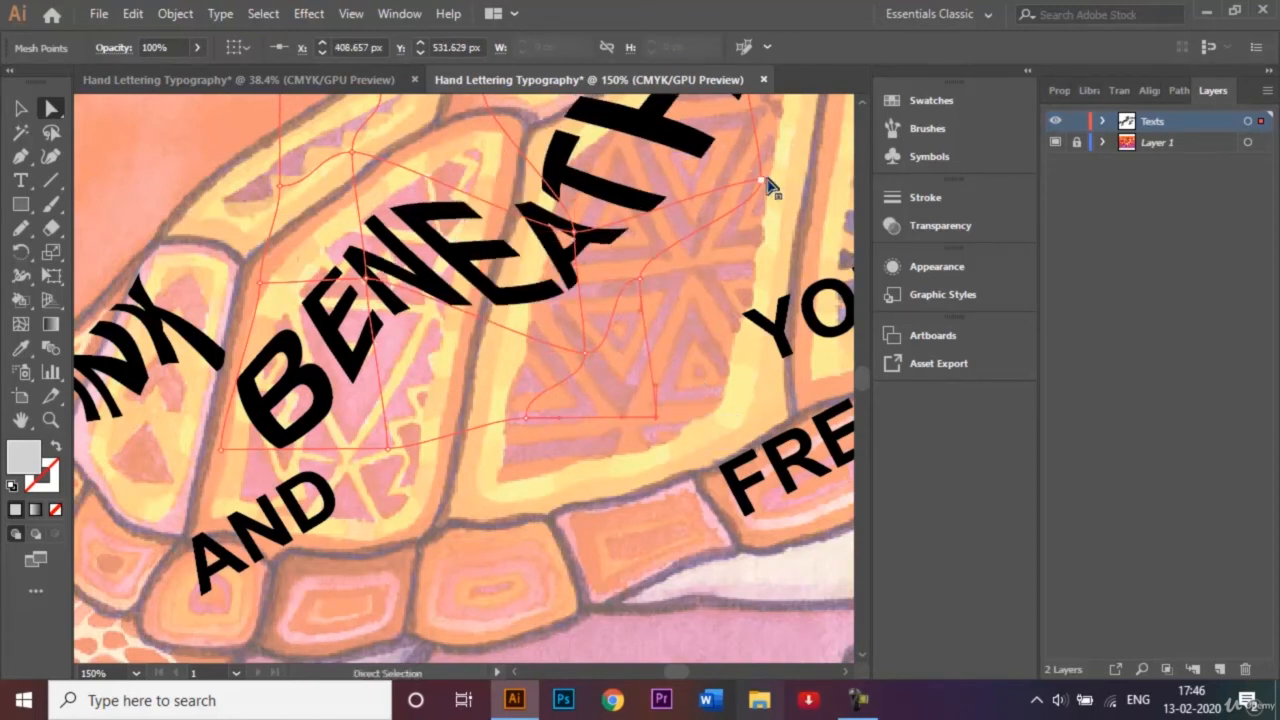
drag(764, 182, 810, 166)
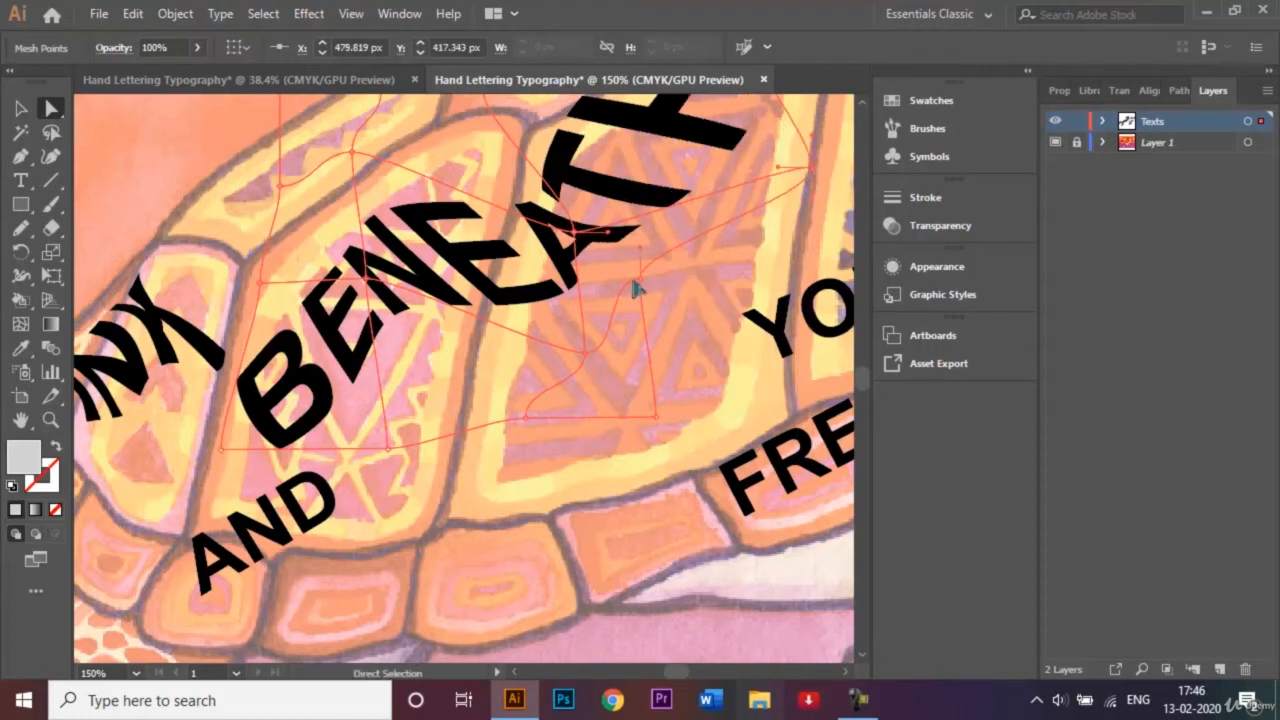
drag(636, 289, 719, 278)
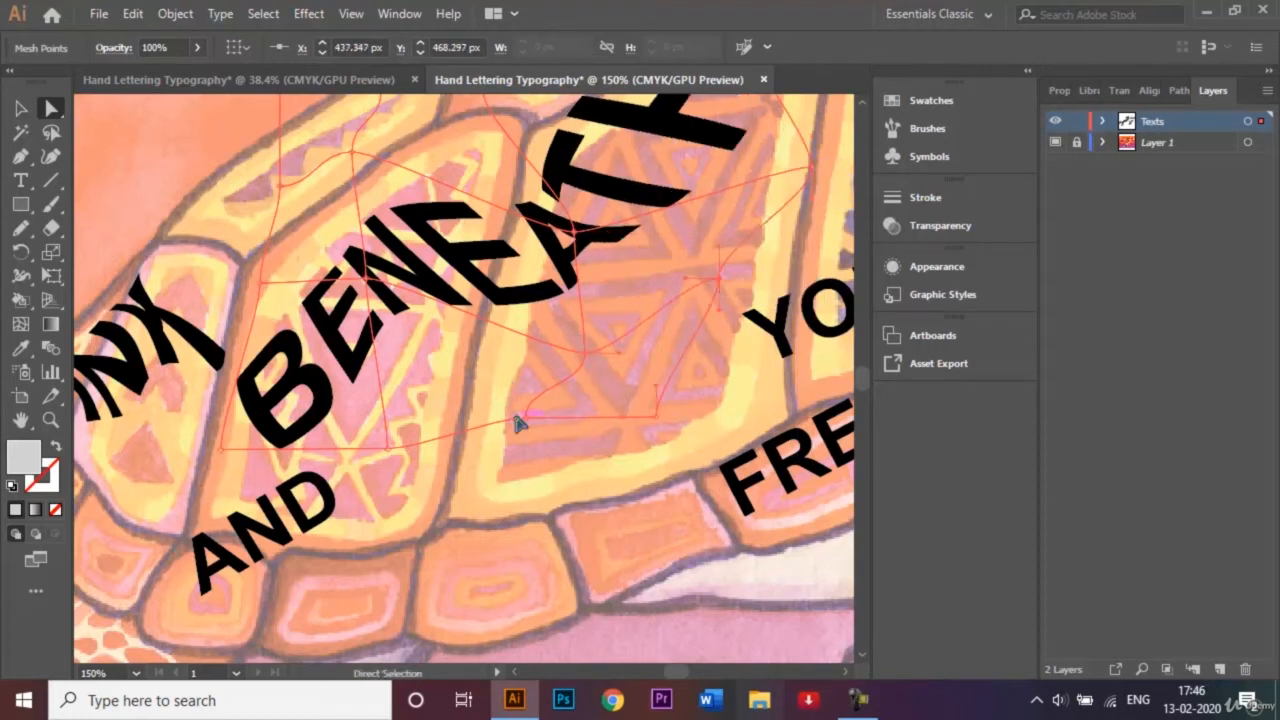
Pull the lower mesh point beneath "EAT" in "BENEATH" down to the lower edge of the central plate's pattern.
drag(519, 424, 527, 468)
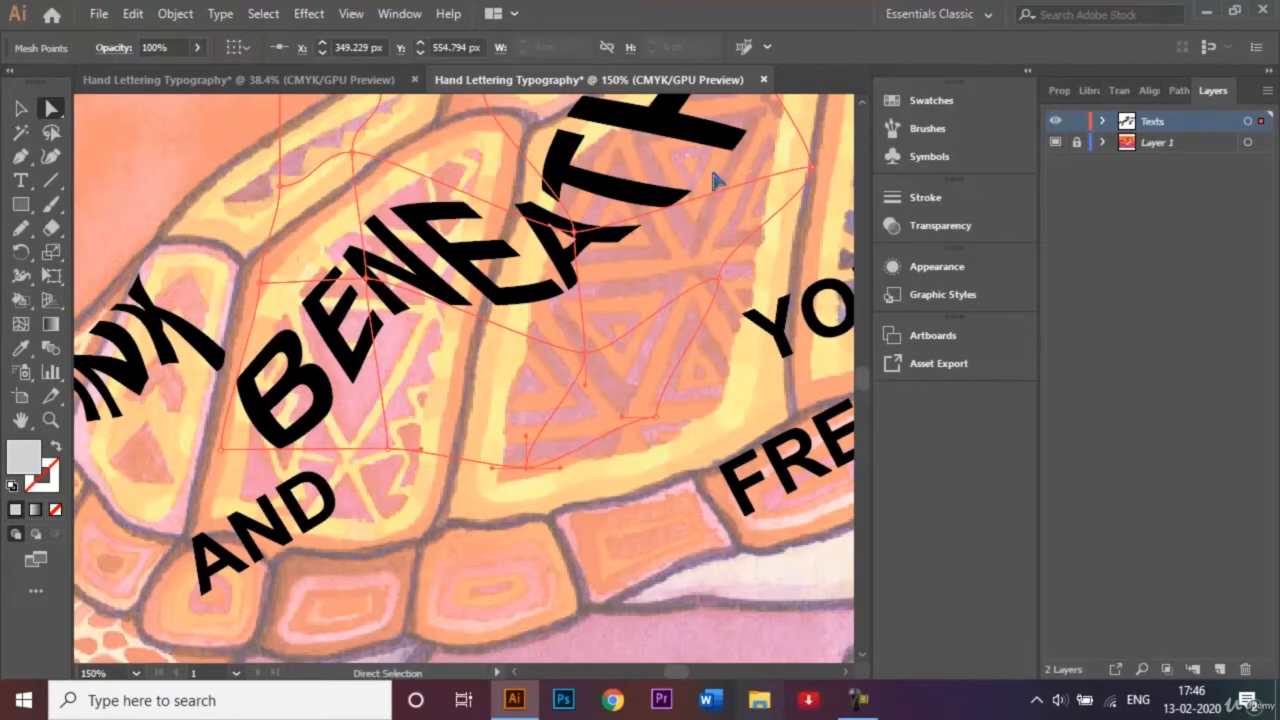
key(ctrl+0)
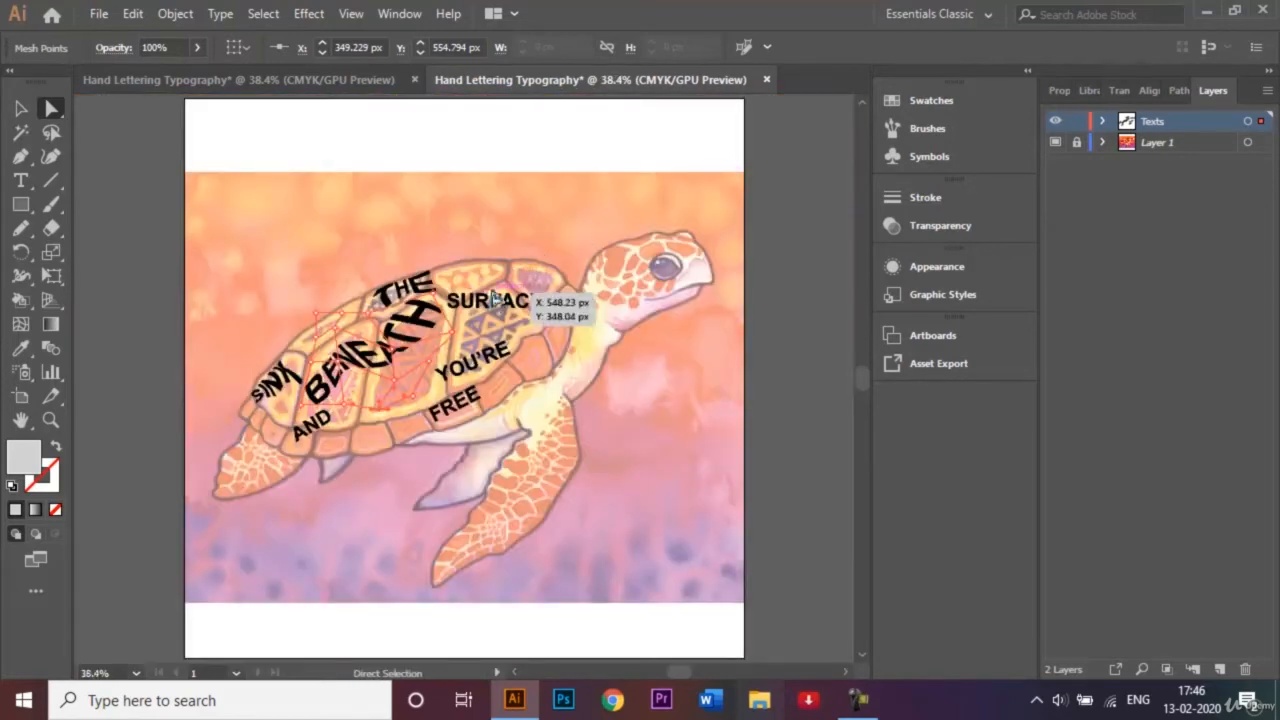
Move "SURFACE" up and forward onto the shell's upper front plates and give it a 3-row, 3-column envelope mesh.
click(23, 108)
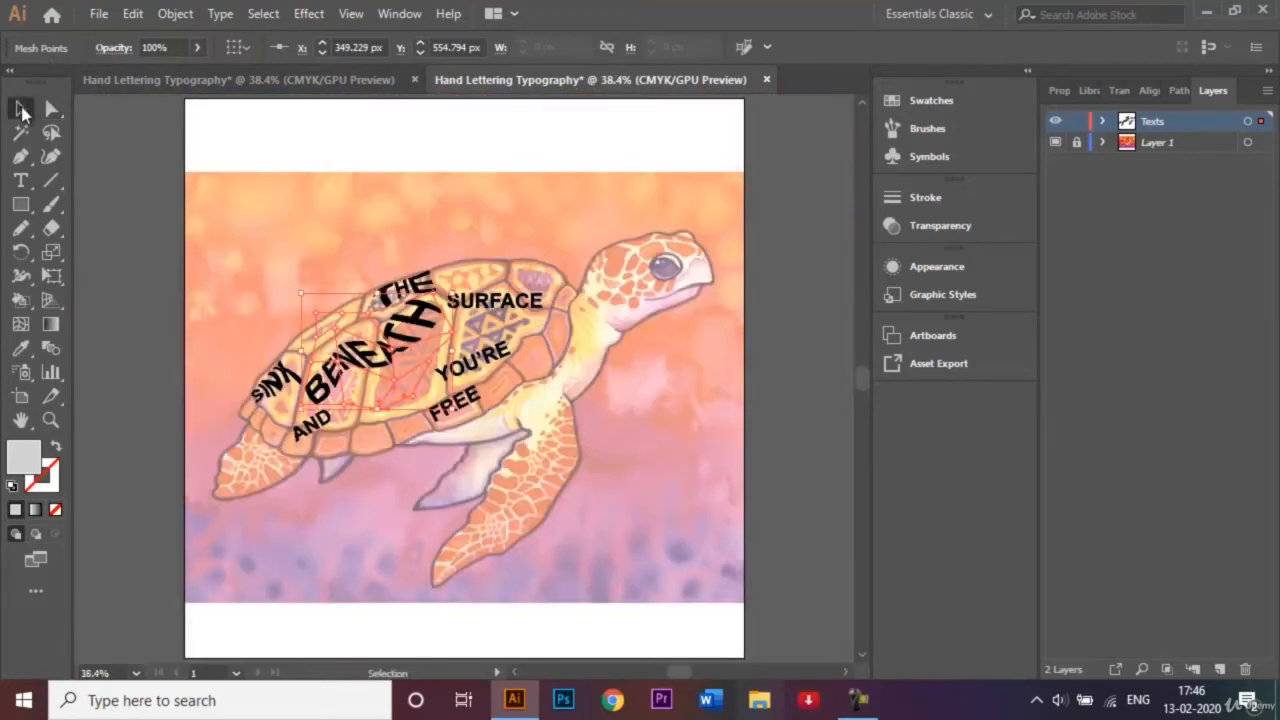
click(508, 302)
drag(512, 305, 531, 288)
click(173, 14)
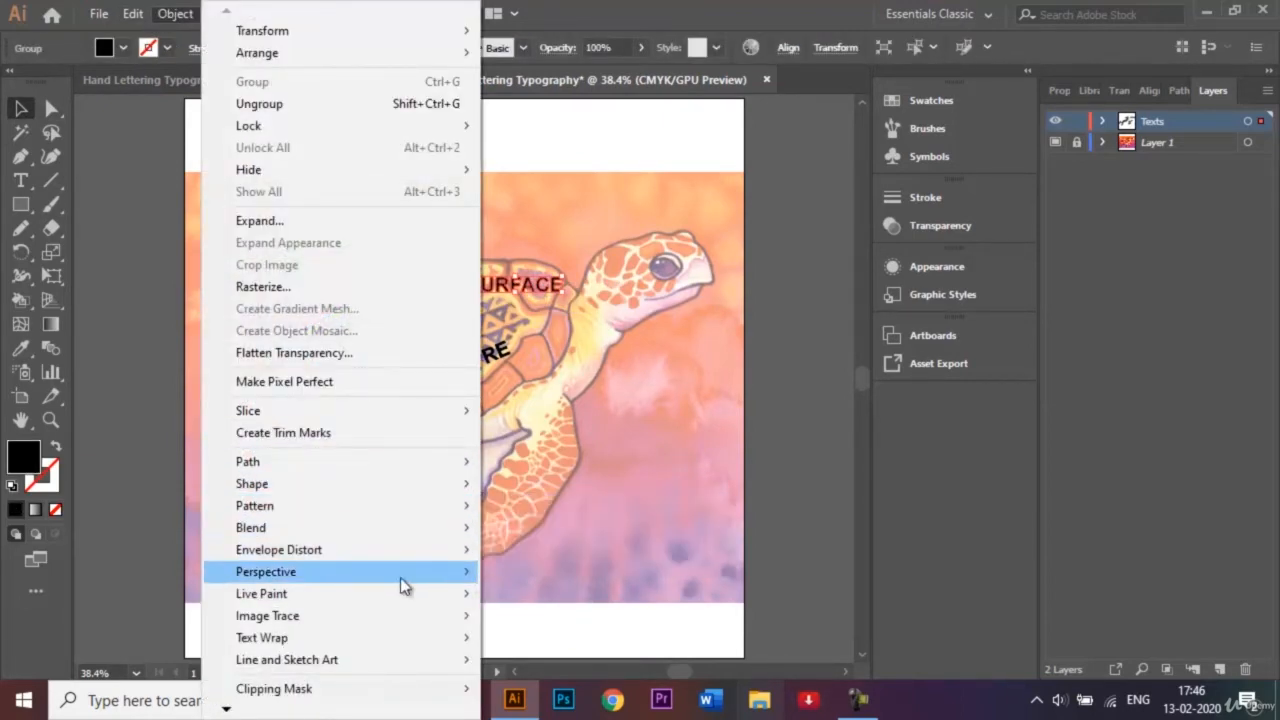
mouse_move(423, 553)
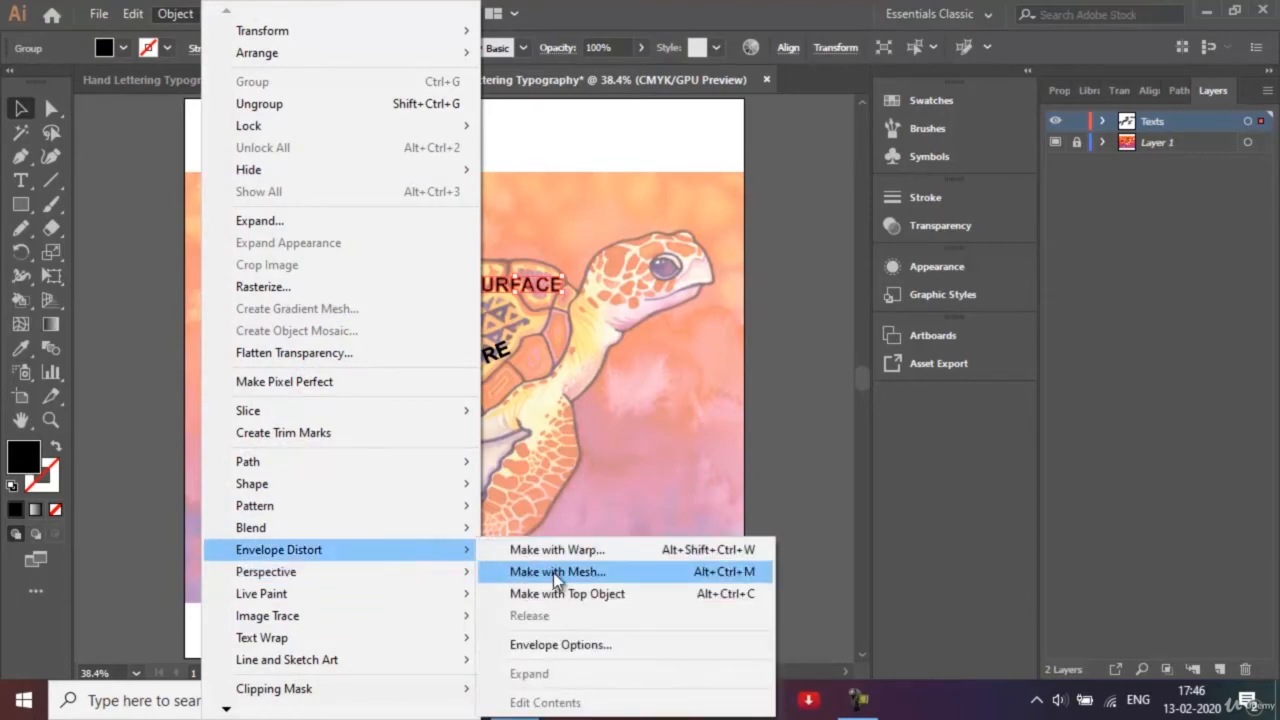
click(554, 574)
click(626, 406)
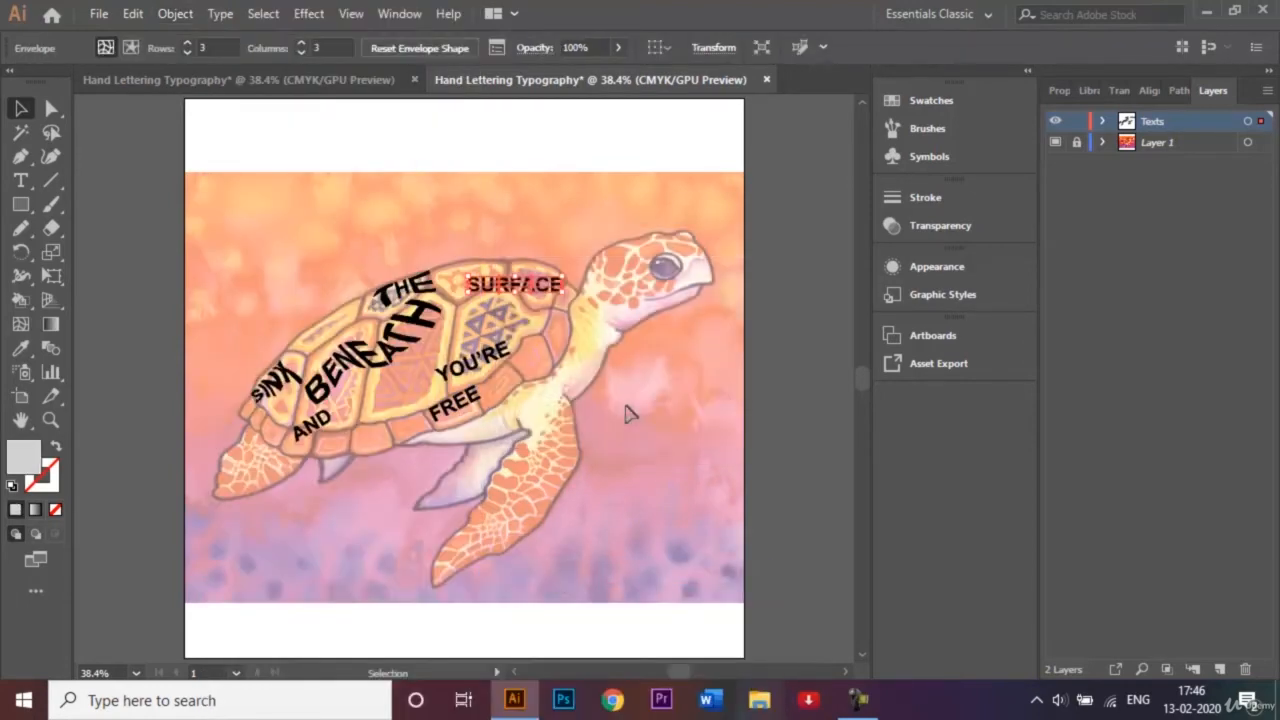
Pull the mesh points above and below the R of "SURFACE" apart and stretch the points around the S outward.
key(ctrl+plus)
key(ctrl+plus)
key(ctrl+plus)
key(ctrl+plus)
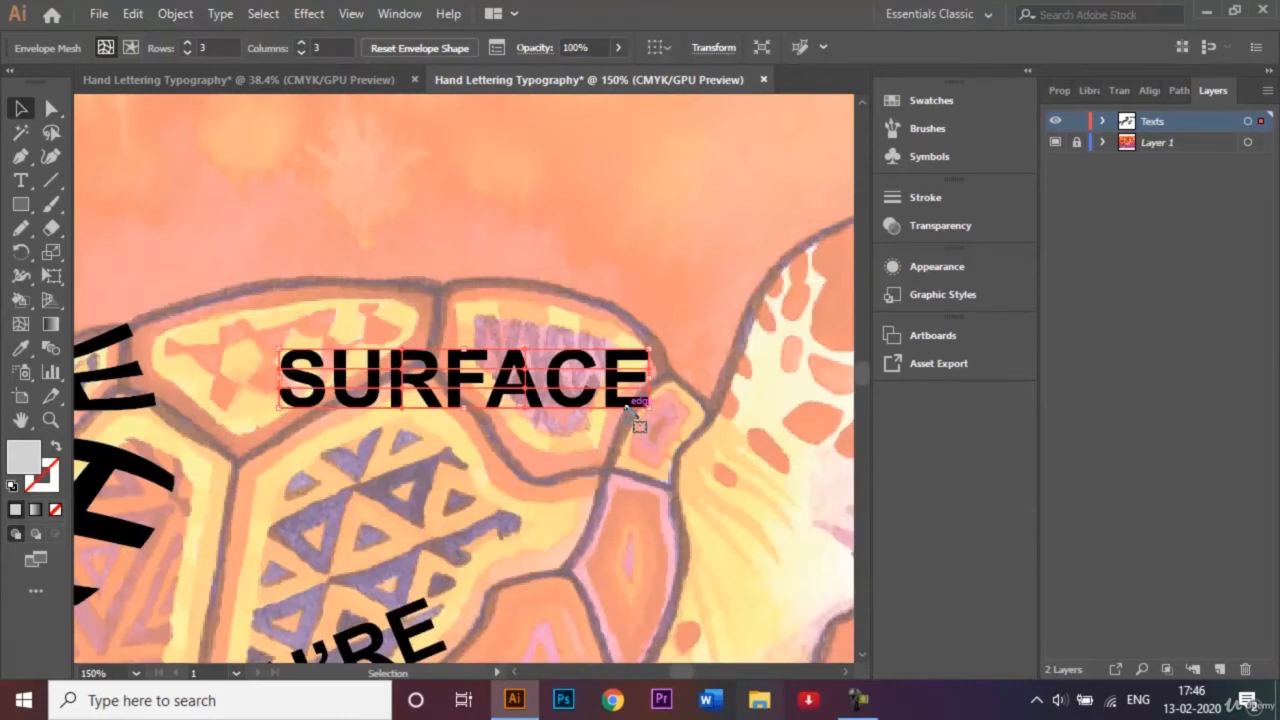
key(a)
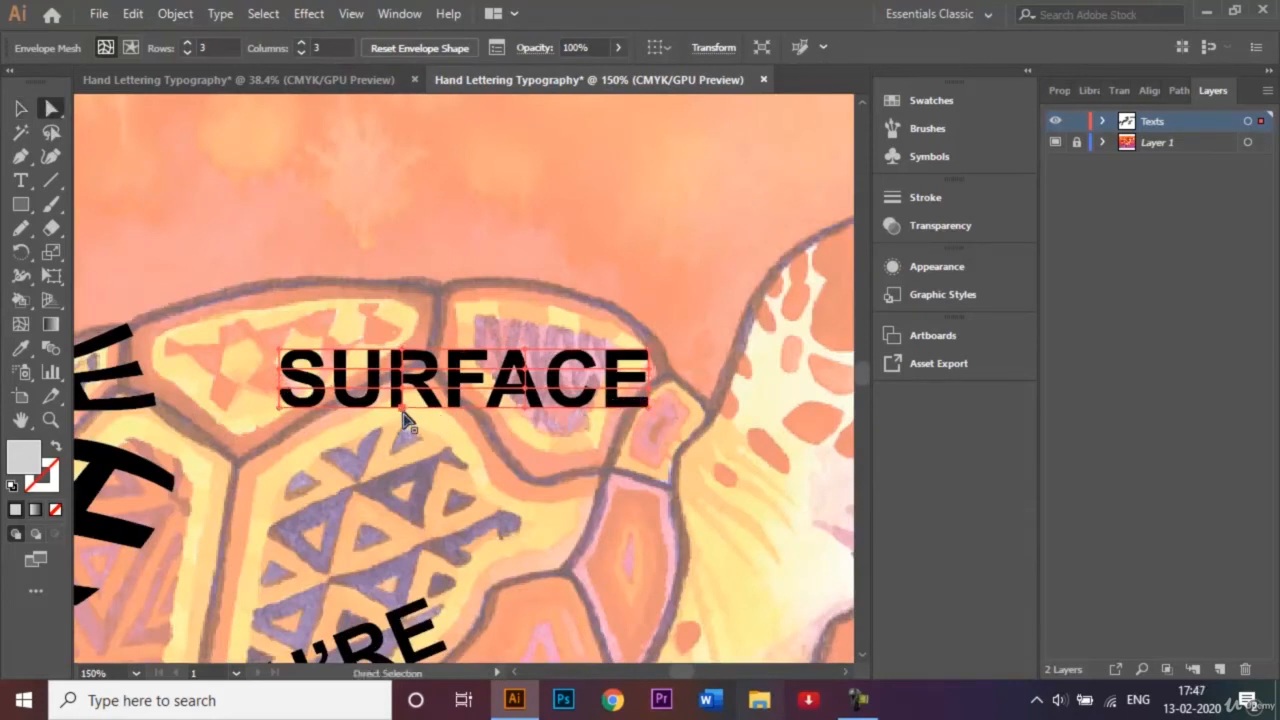
drag(403, 411, 398, 466)
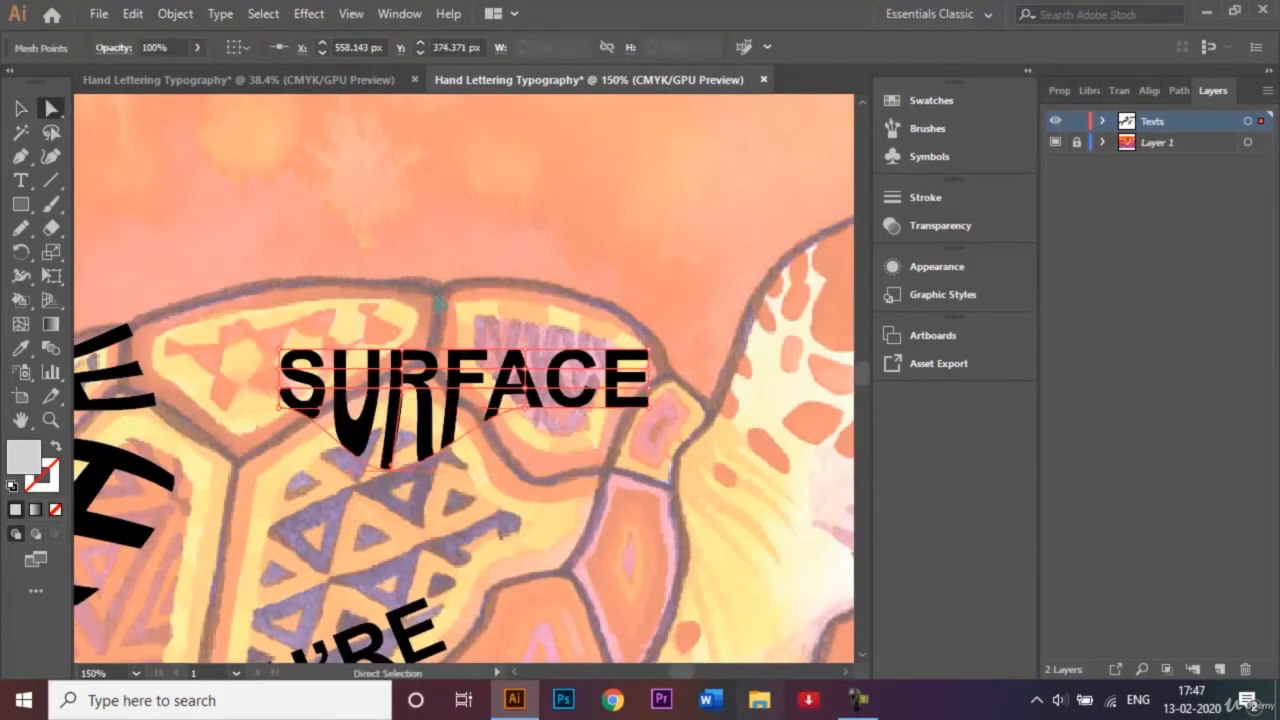
drag(410, 355, 406, 308)
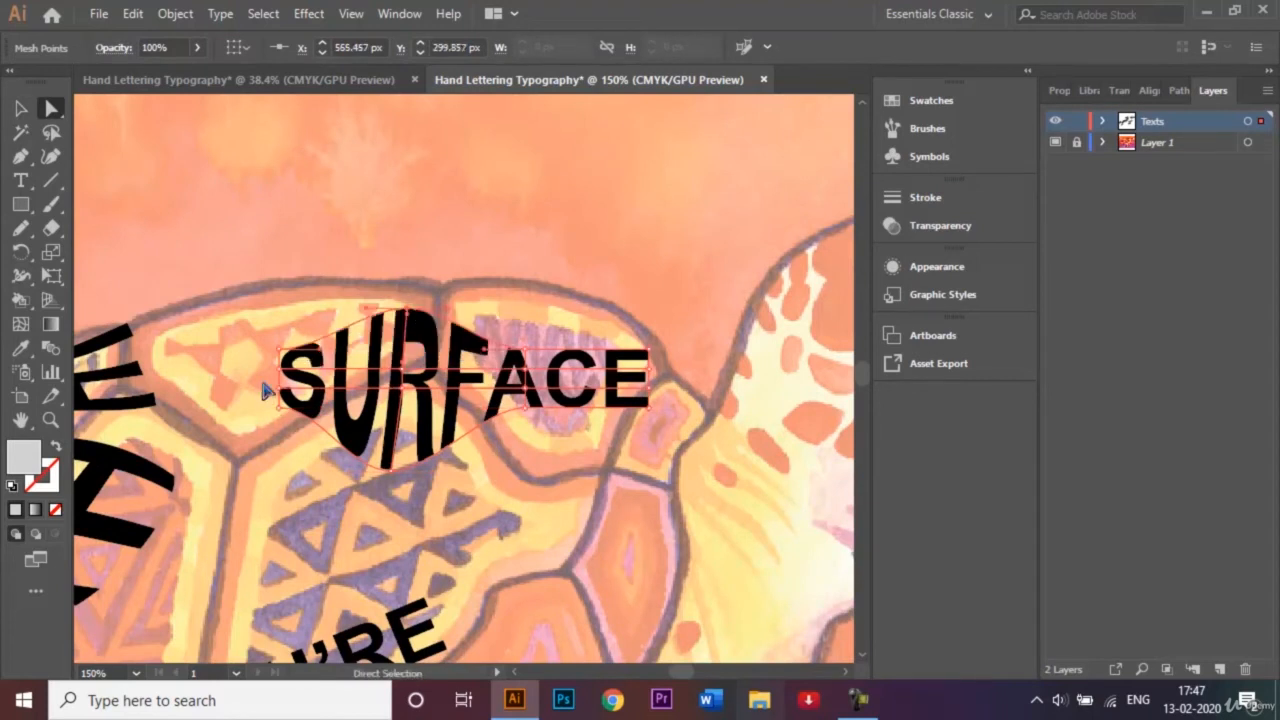
drag(280, 378, 251, 370)
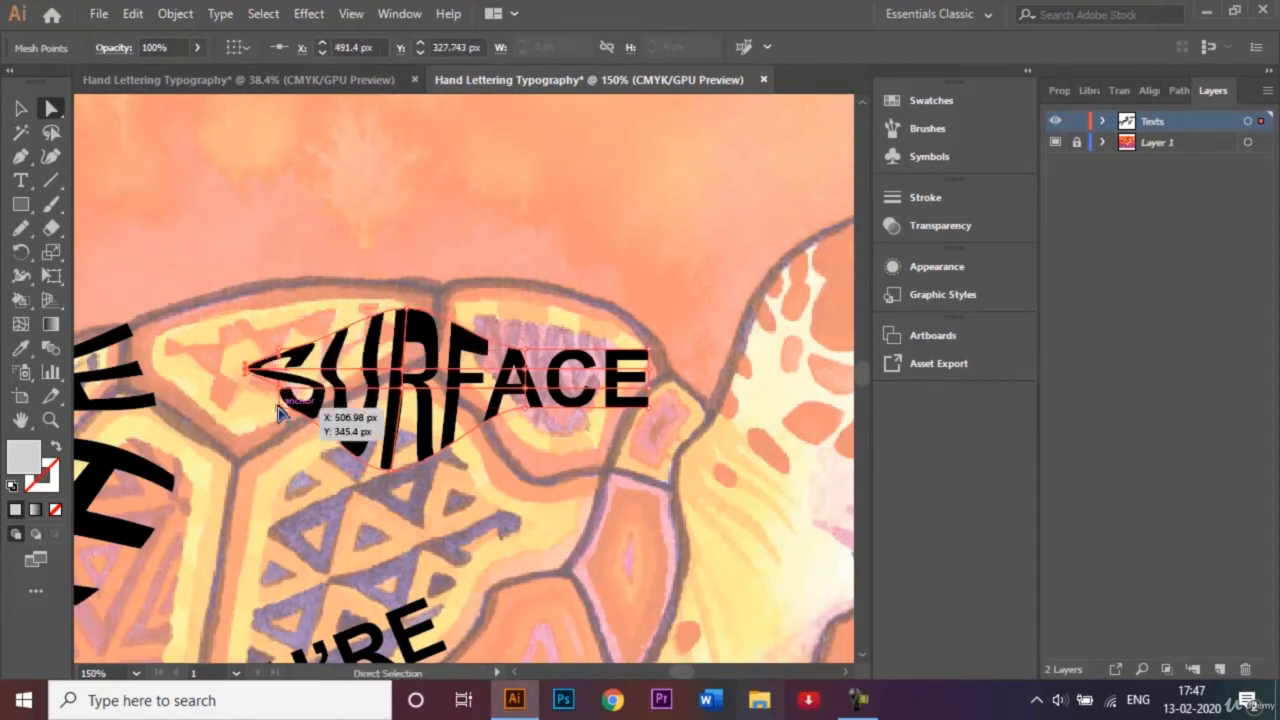
drag(272, 425, 254, 470)
drag(280, 353, 233, 408)
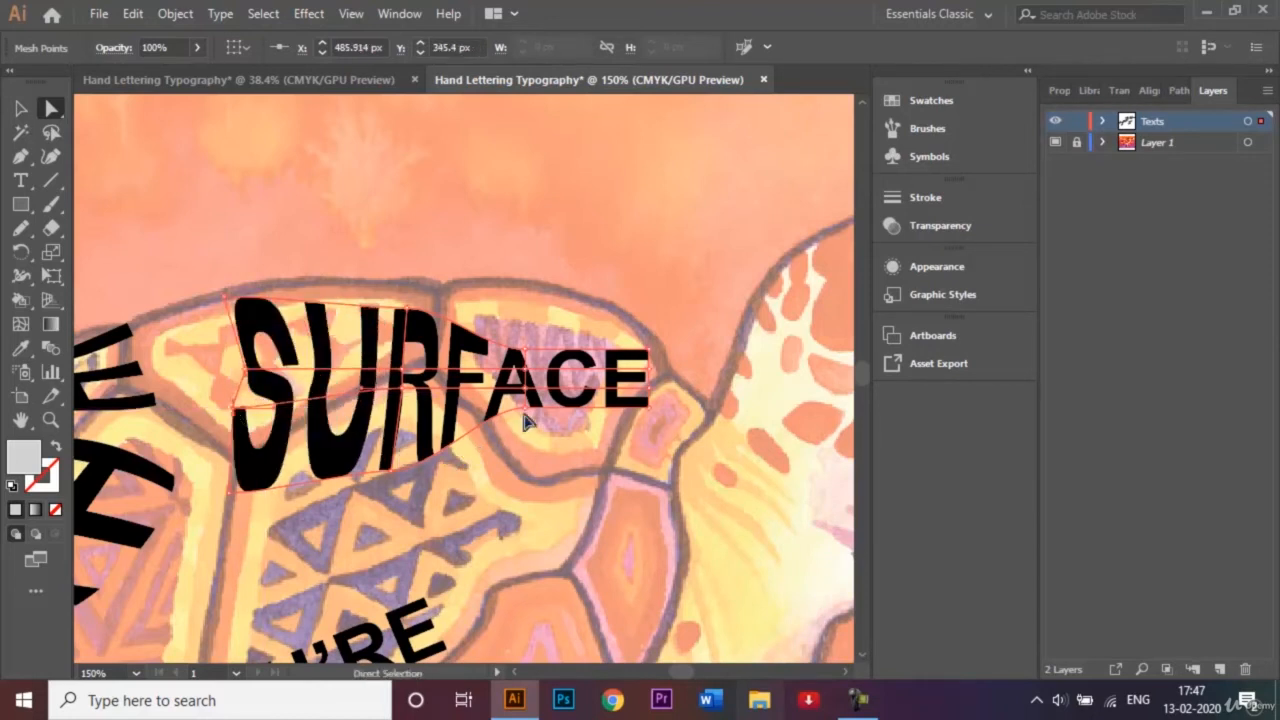
Stretch the mesh points around "ACE" and above the R in "SURFACE" to the shell's top and front outline.
drag(525, 422, 575, 522)
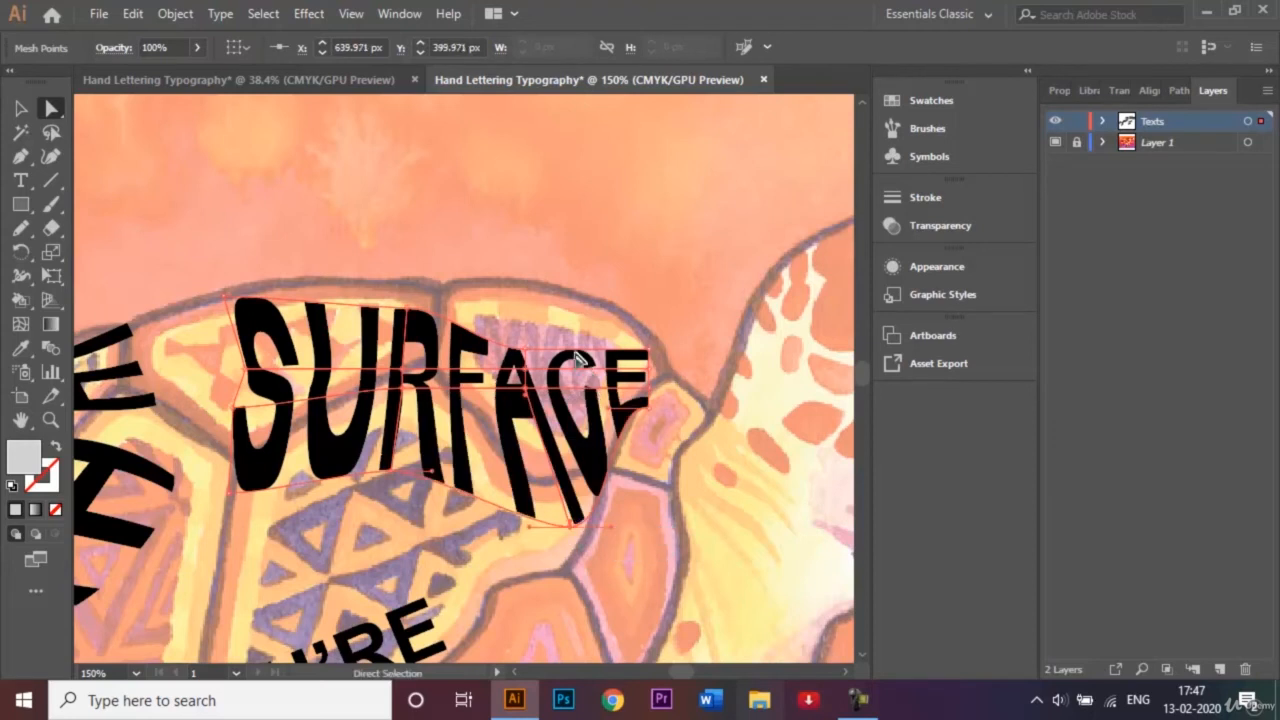
drag(527, 349, 551, 292)
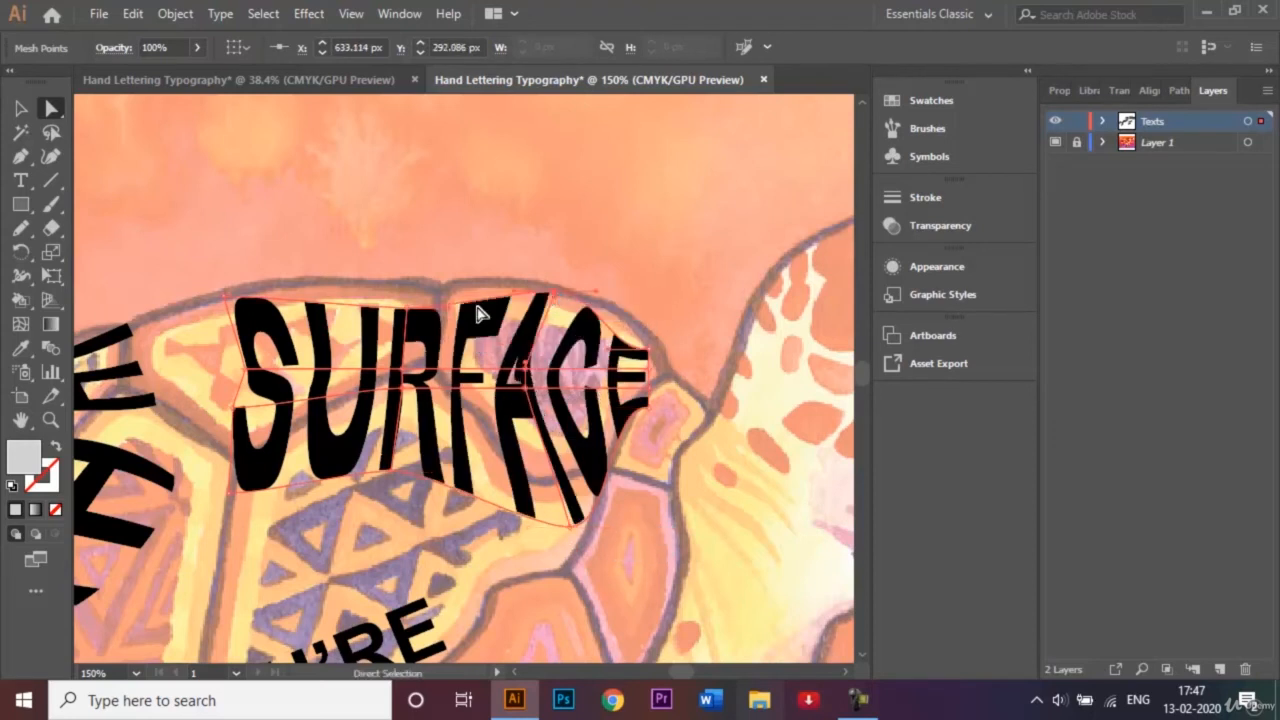
drag(409, 312, 388, 288)
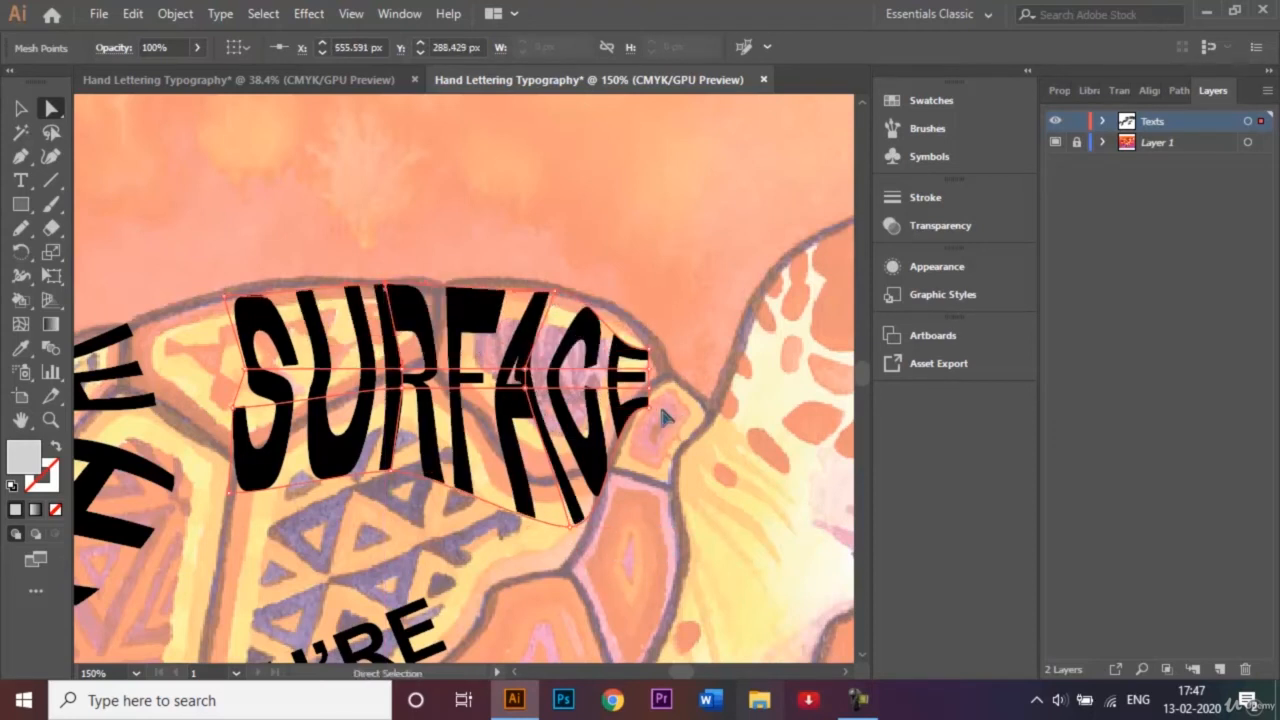
drag(652, 414, 689, 457)
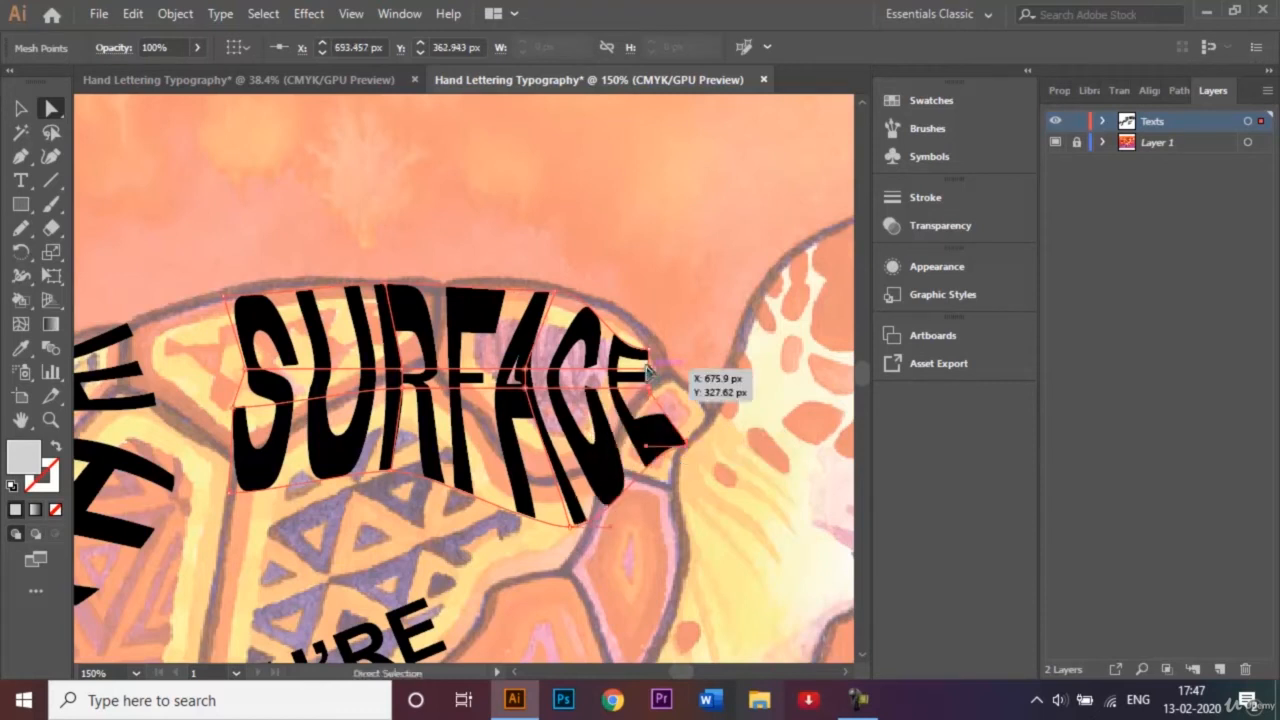
drag(652, 374, 648, 330)
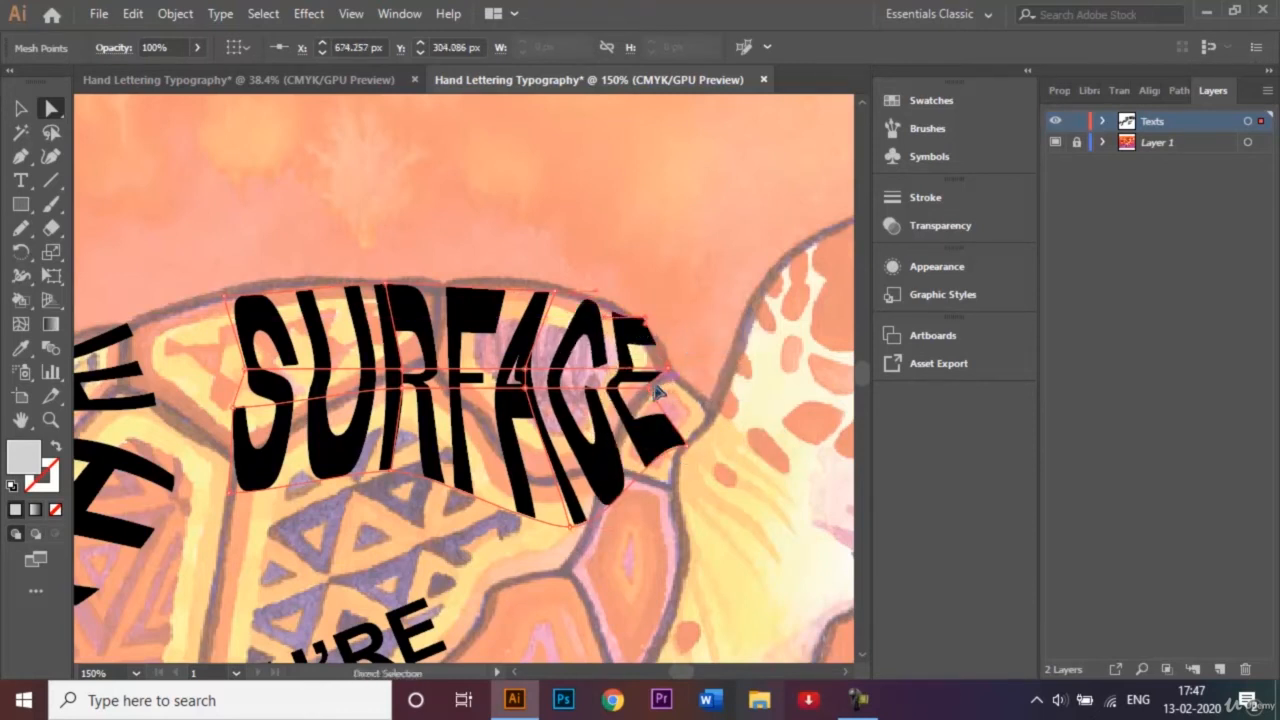
drag(658, 393, 710, 414)
Pull the lower mesh points of "SURFACE" down across the front plates and shift the points beside the S rearward.
drag(395, 485, 368, 548)
drag(231, 495, 188, 586)
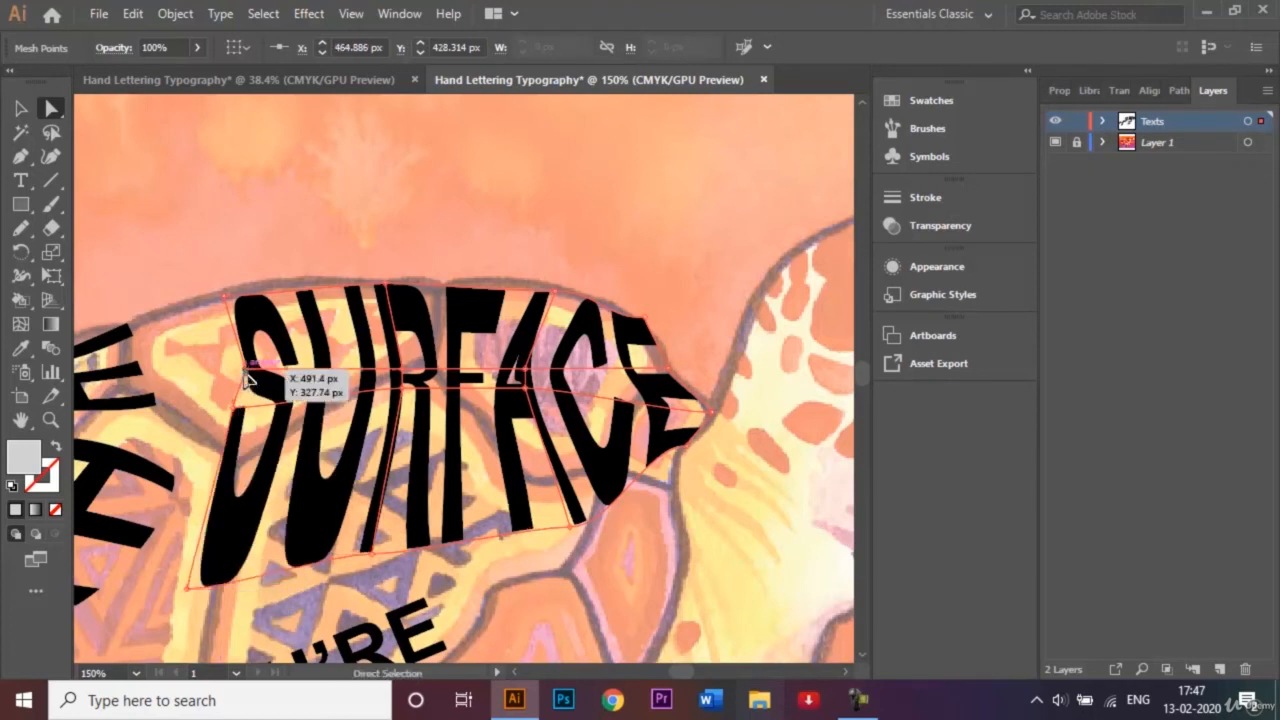
drag(247, 378, 216, 421)
drag(570, 535, 665, 626)
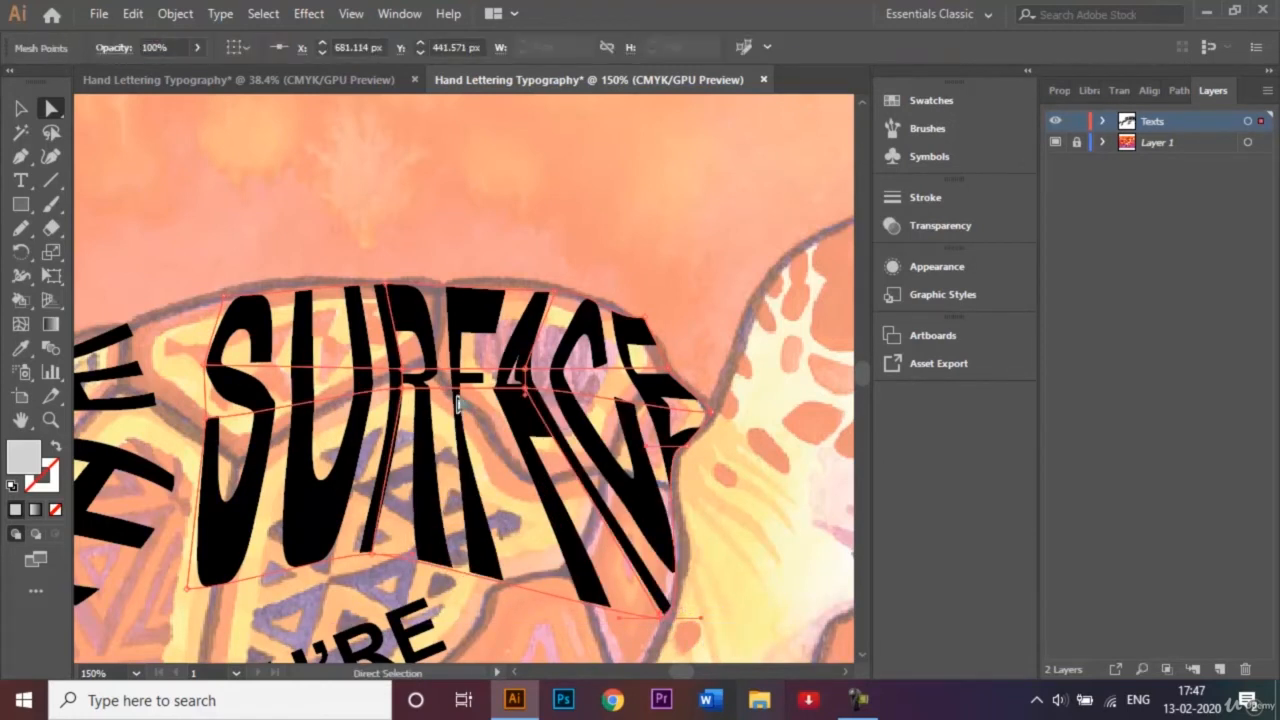
Adjust the inner mesh points near the R and A of "SURFACE" to balance the letter shapes, and deselect the word.
drag(529, 398, 531, 442)
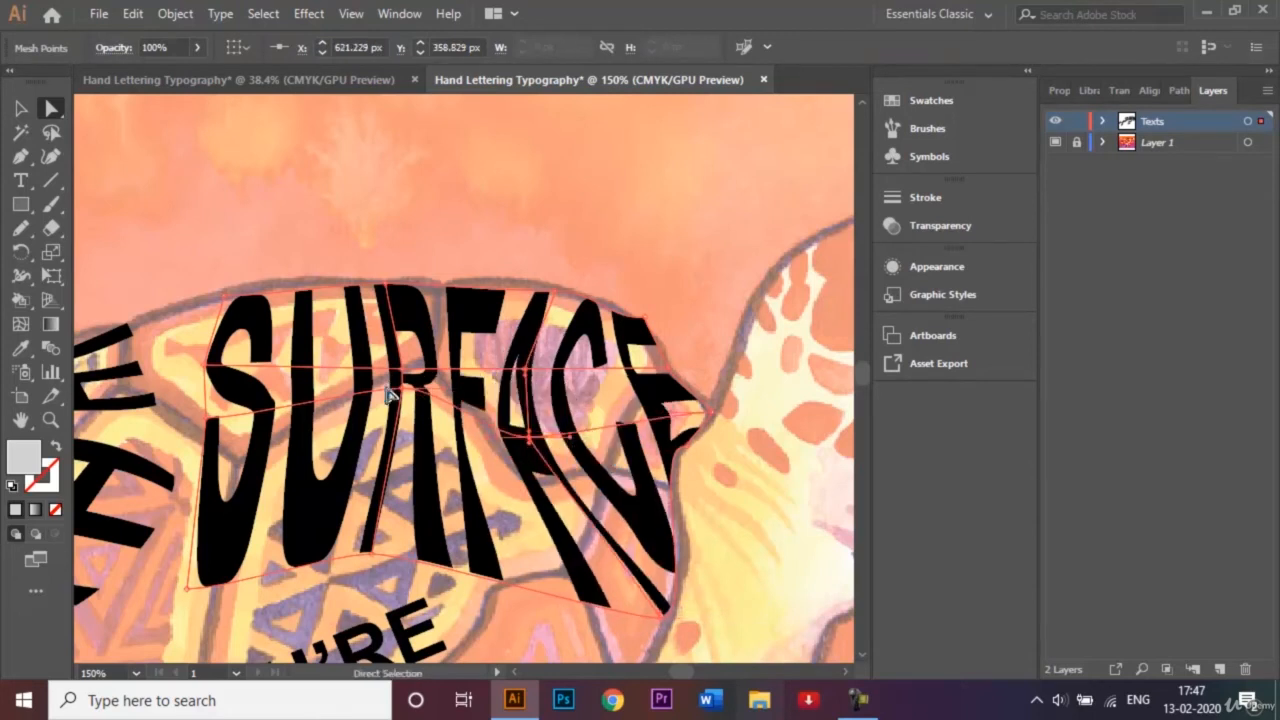
drag(396, 396, 398, 451)
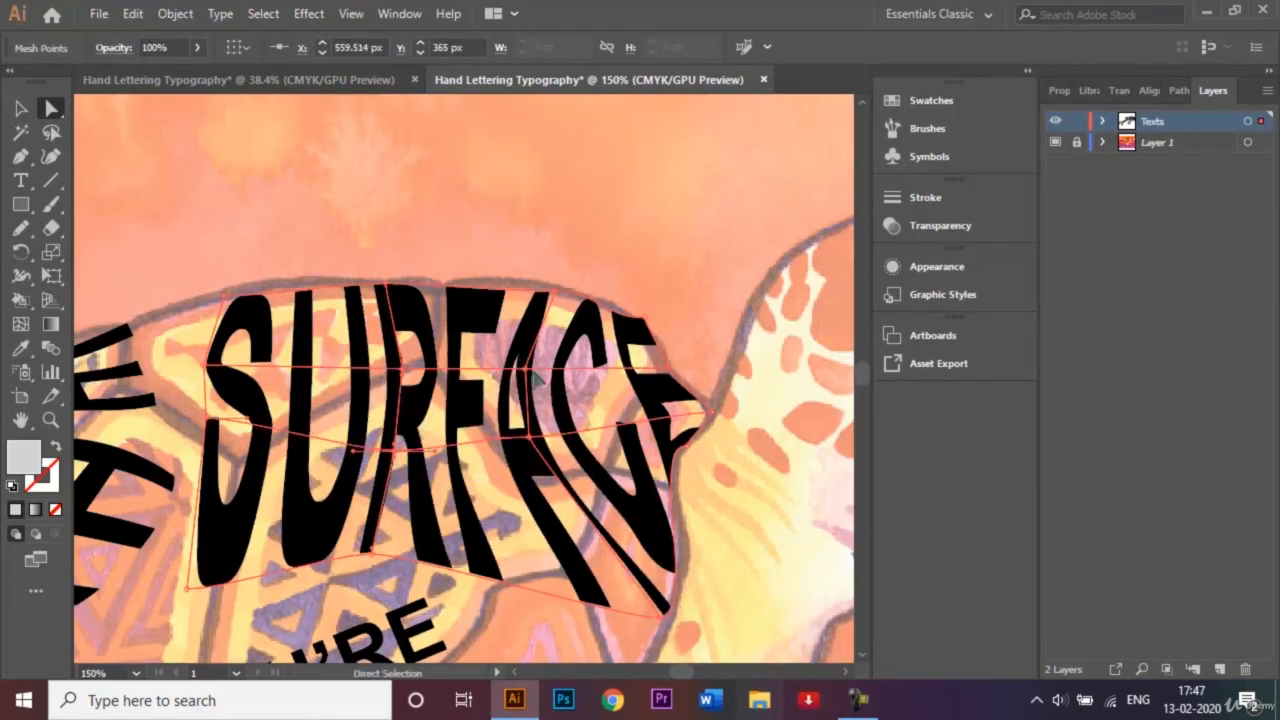
drag(528, 370, 542, 392)
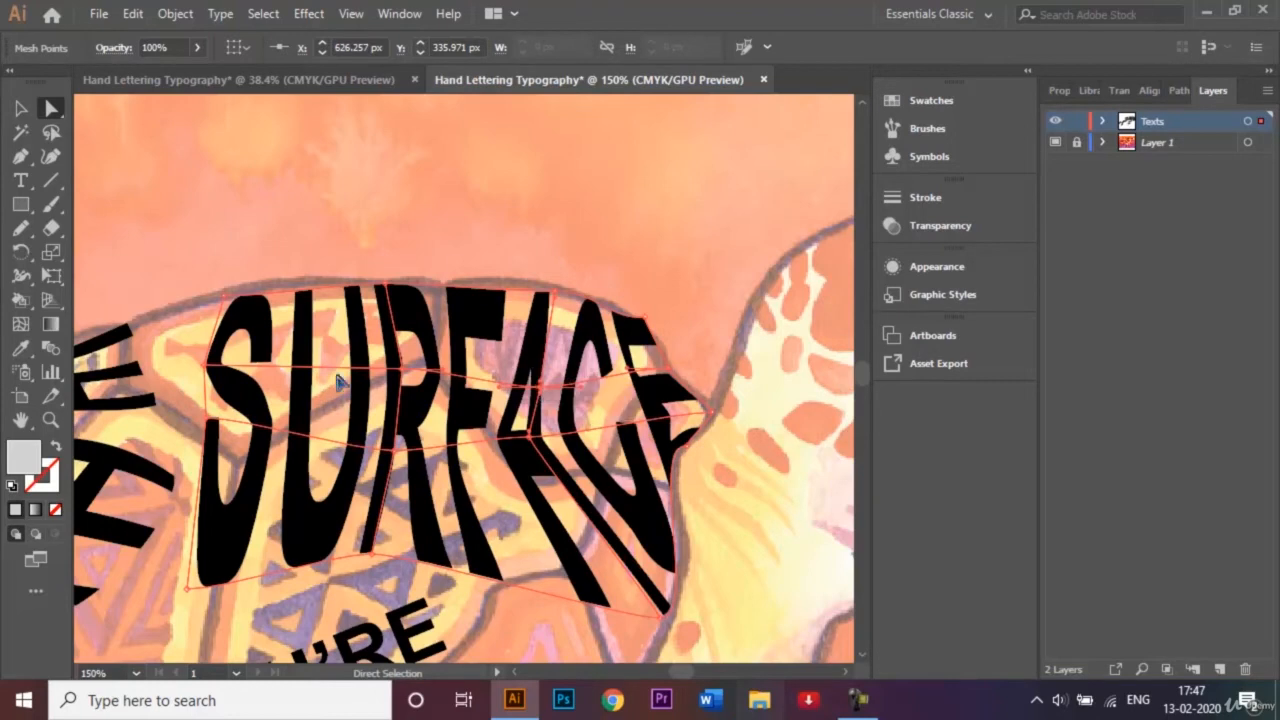
drag(403, 371, 382, 372)
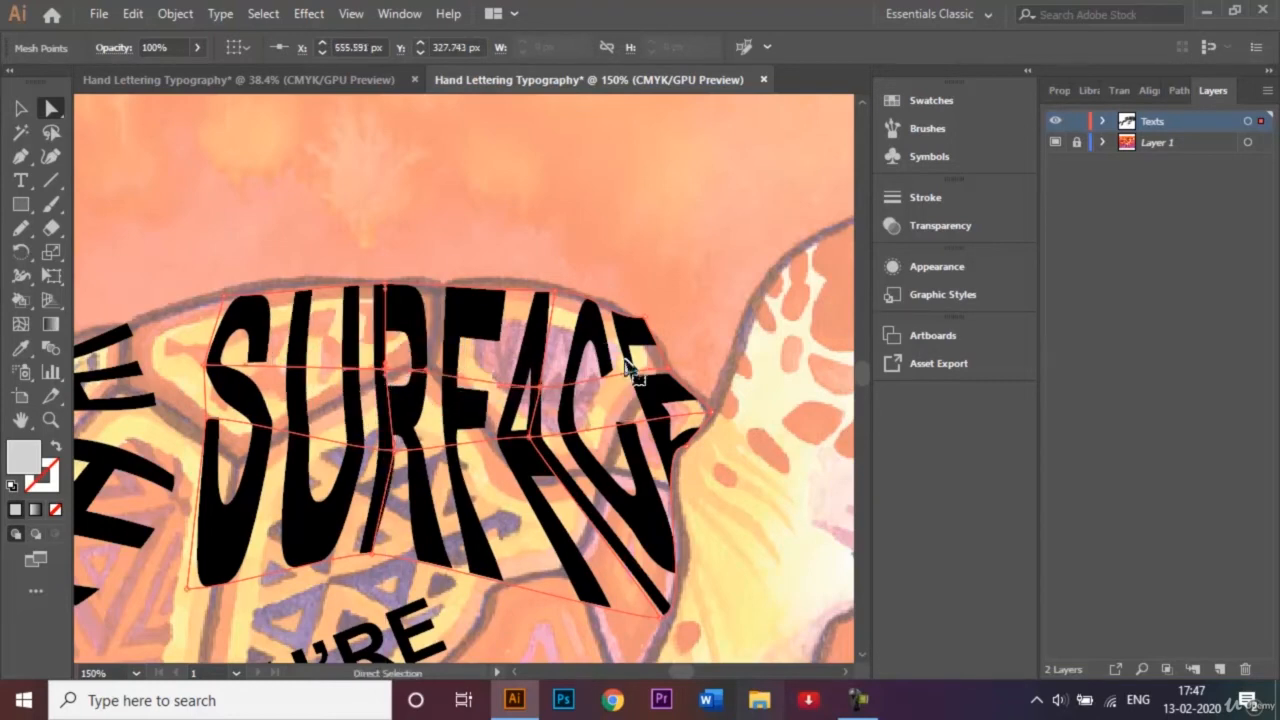
key(ctrl+0)
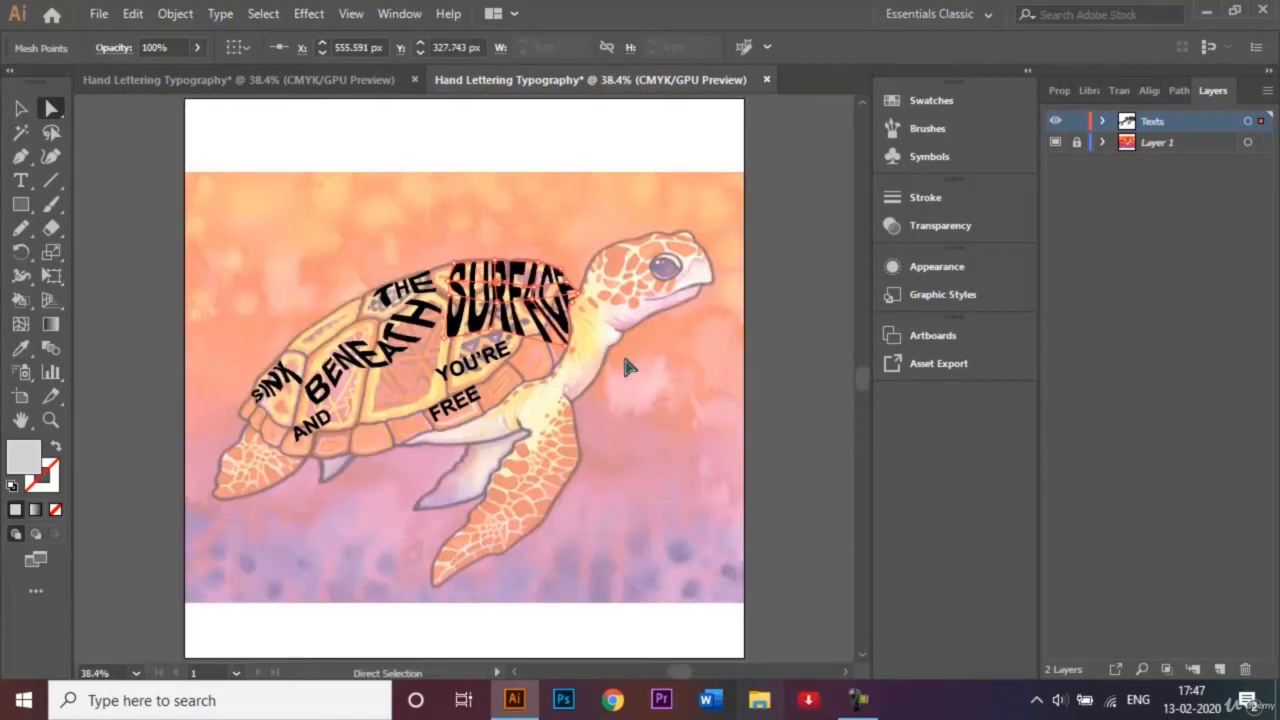
click(21, 108)
click(257, 222)
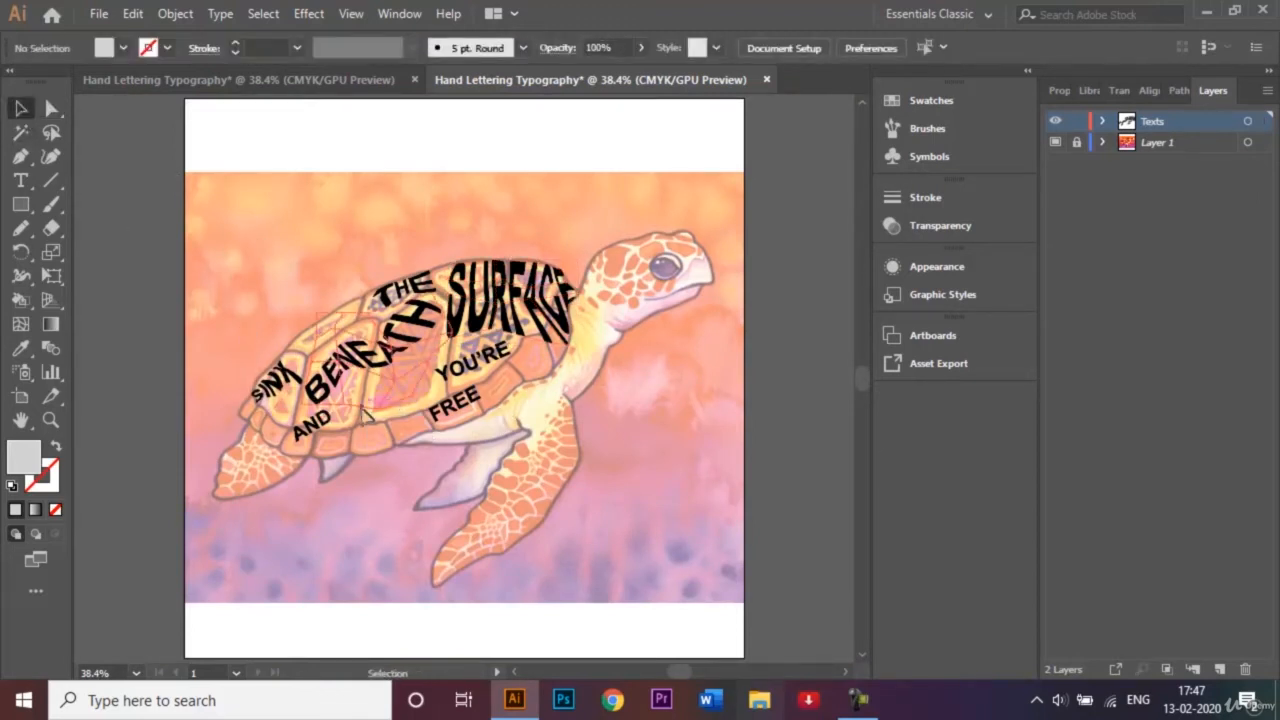
Move "AND" forward along the shell's lower rim and apply a 3-row, 3-column envelope mesh to it.
drag(336, 430, 366, 436)
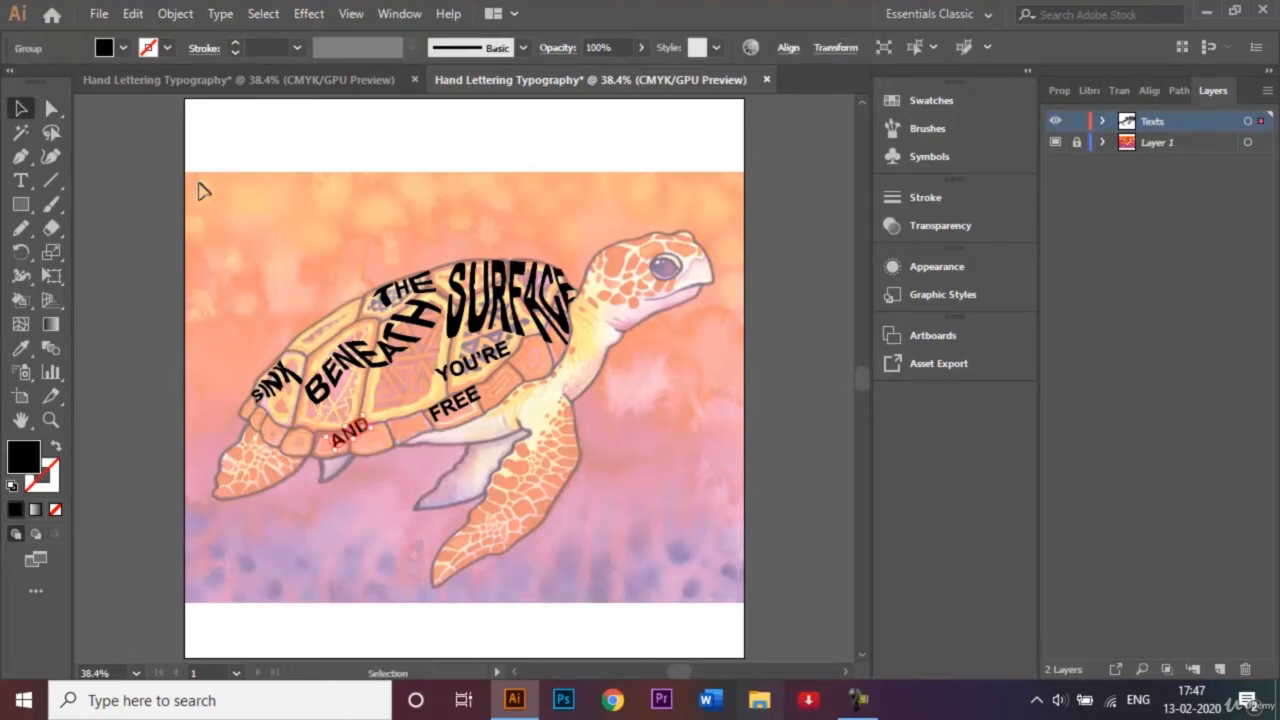
click(175, 14)
mouse_move(320, 532)
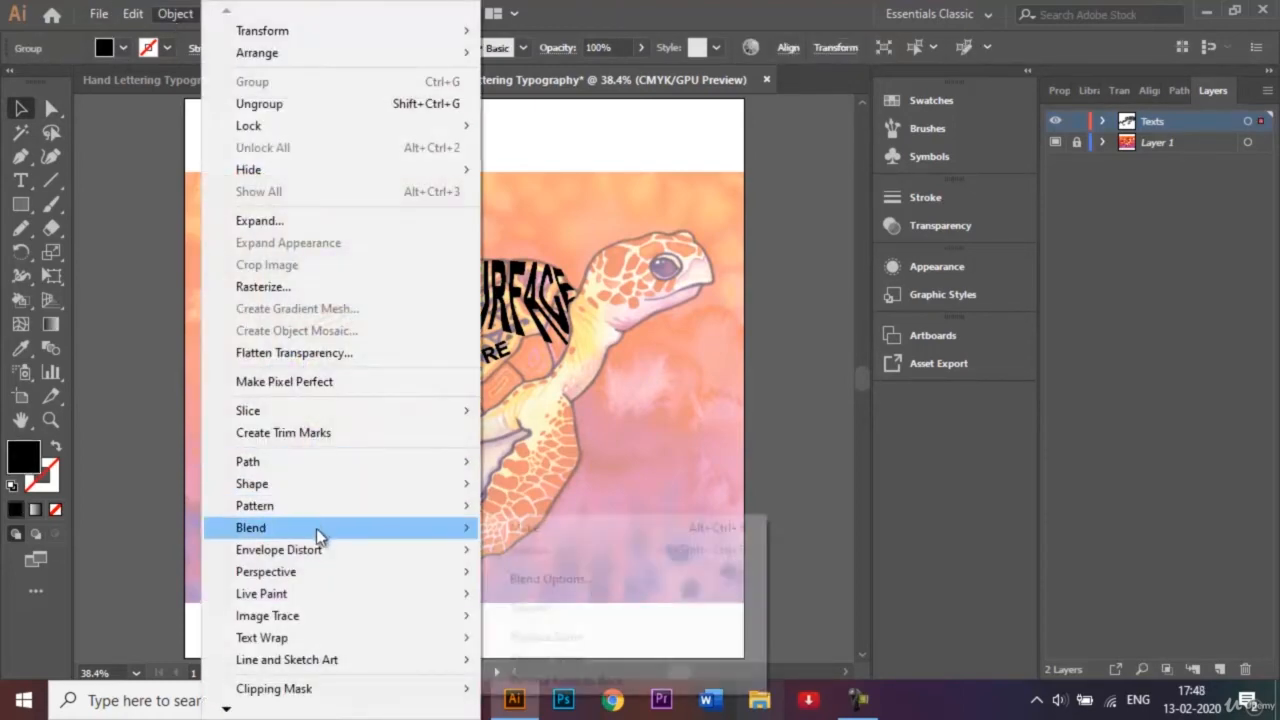
mouse_move(372, 548)
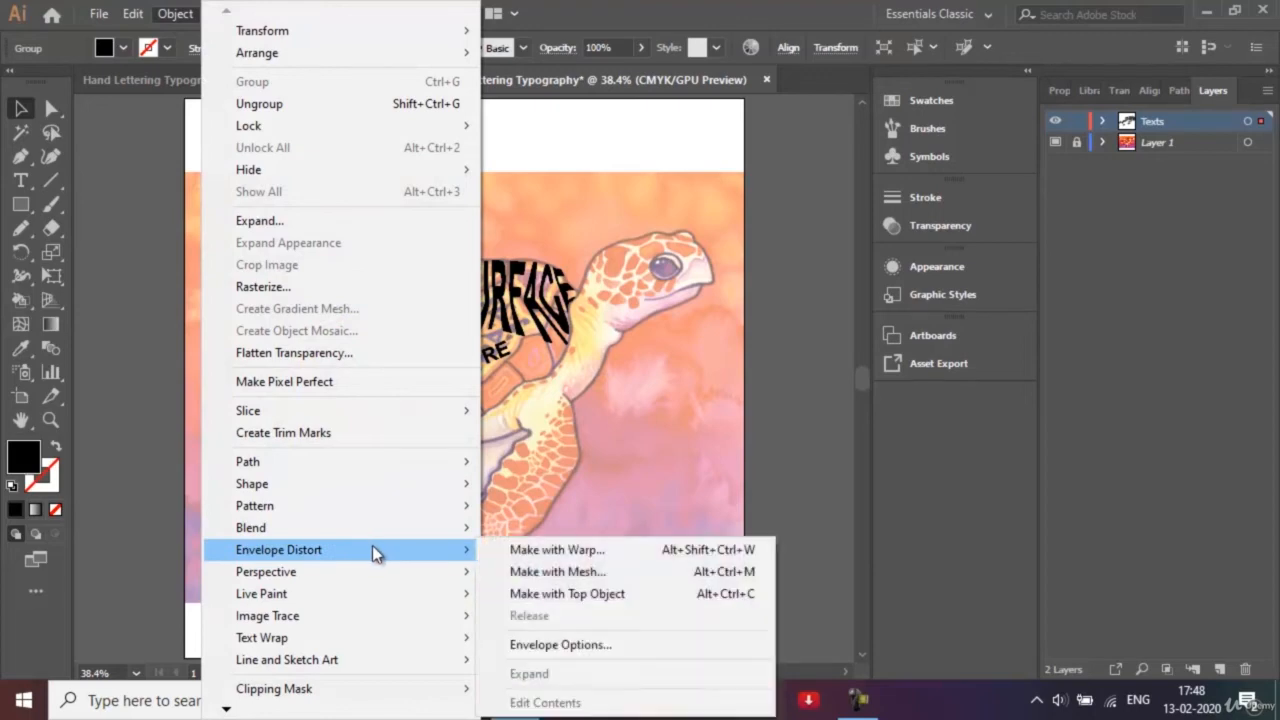
click(532, 572)
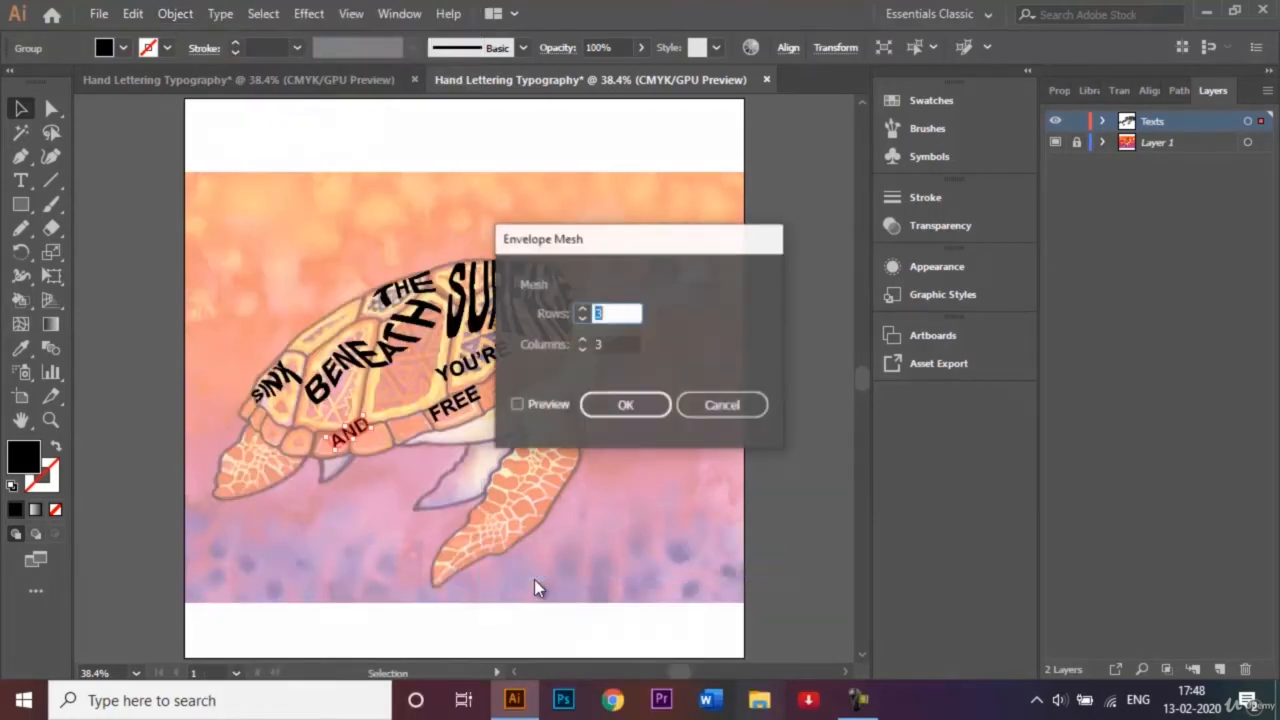
click(625, 405)
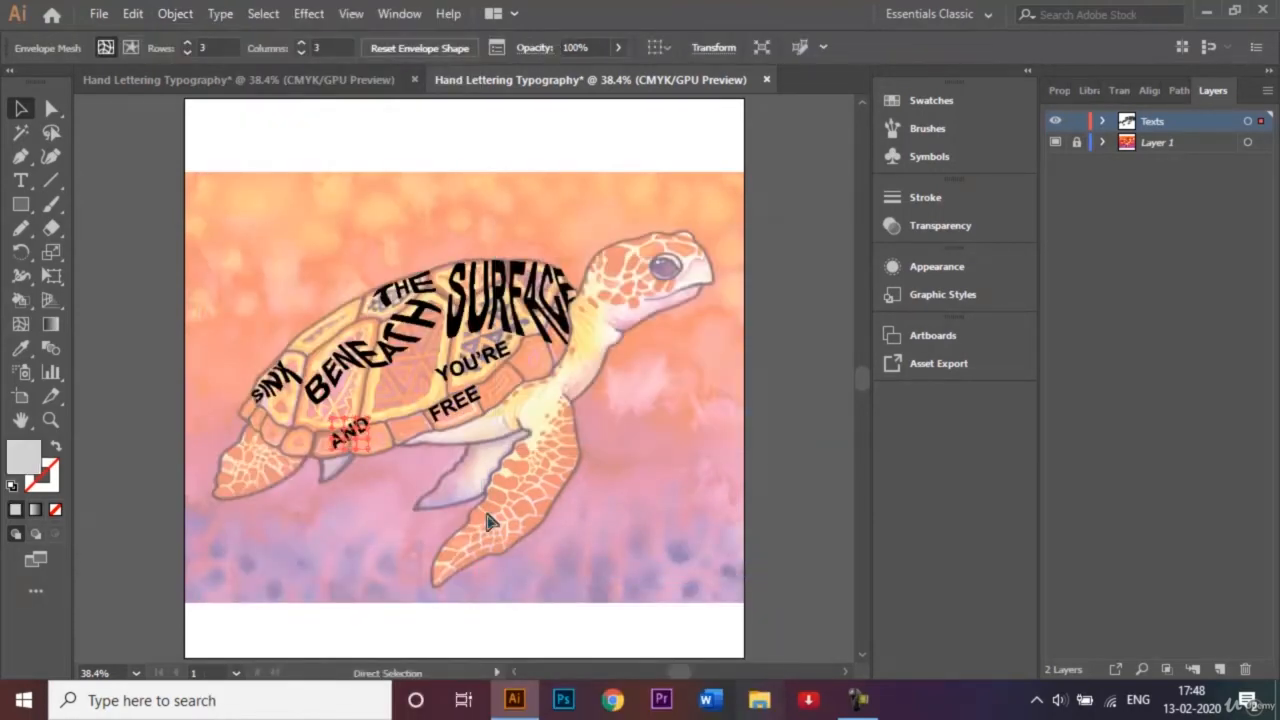
Stretch the upper mesh points around the D of "AND" upward into the shell's central plates.
key(ctrl+equal)
key(ctrl+equal)
key(ctrl+equal)
key(ctrl+equal)
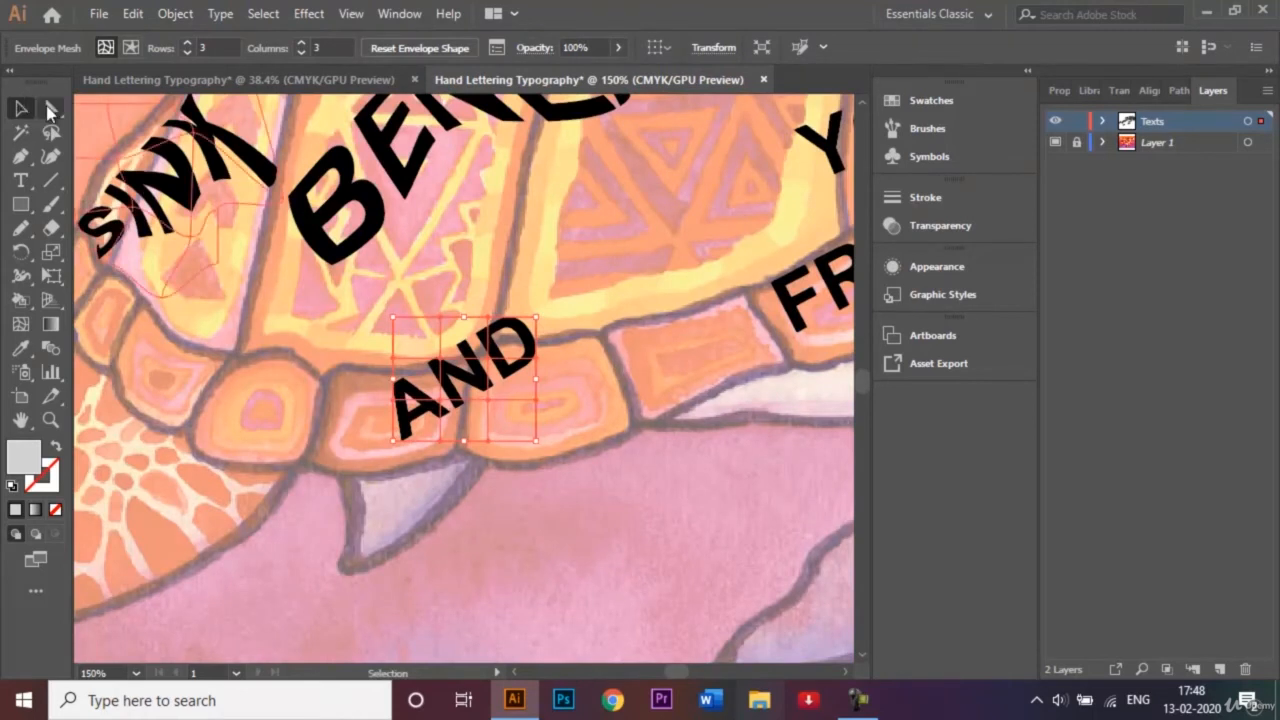
click(50, 108)
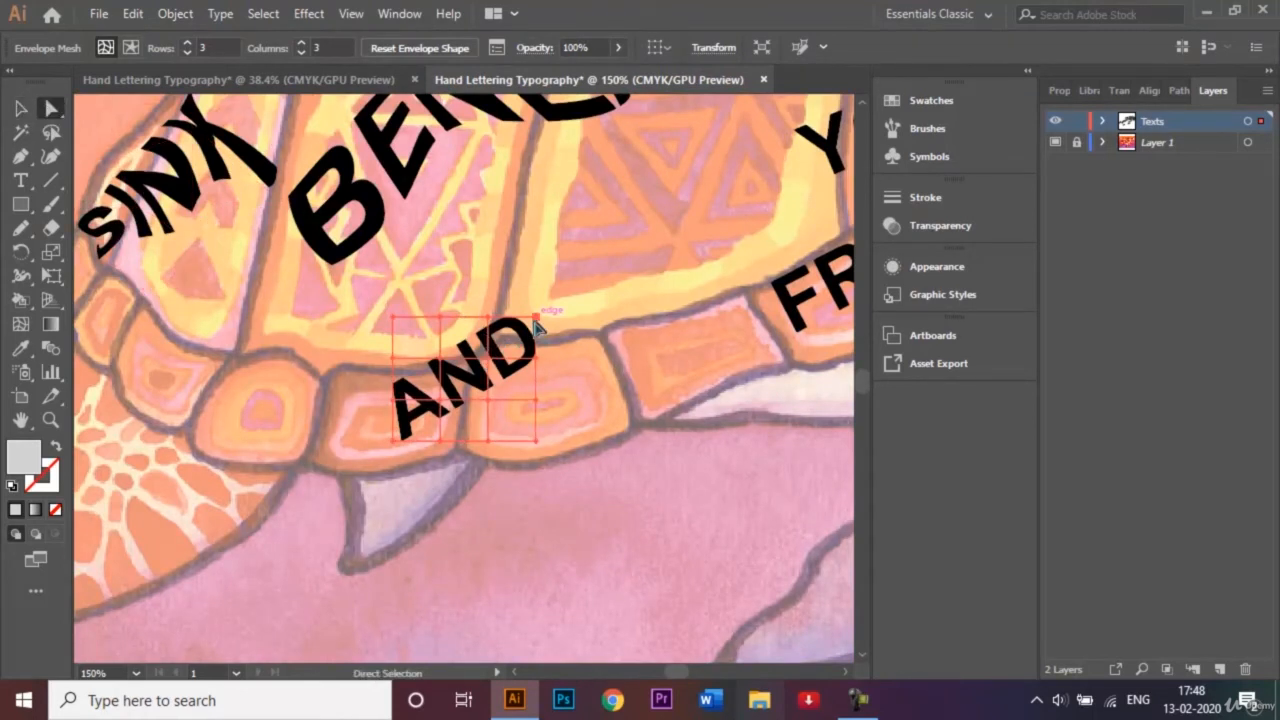
drag(536, 318, 623, 193)
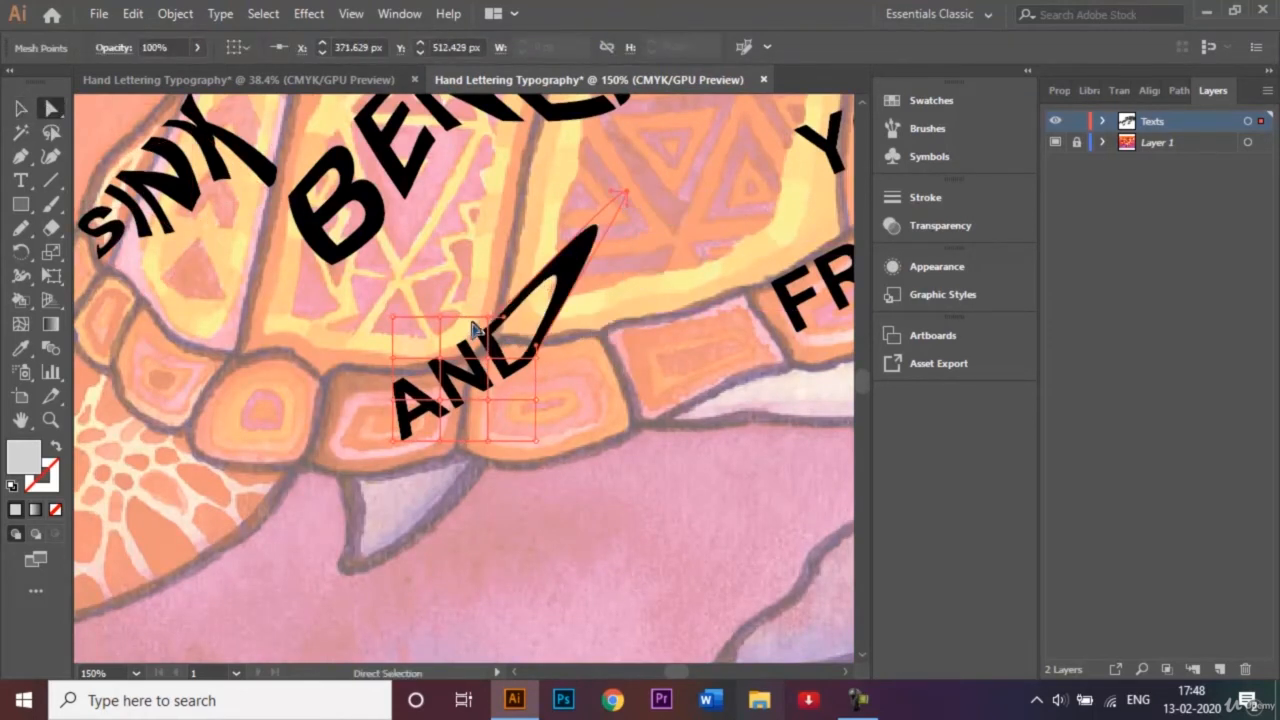
drag(490, 320, 436, 237)
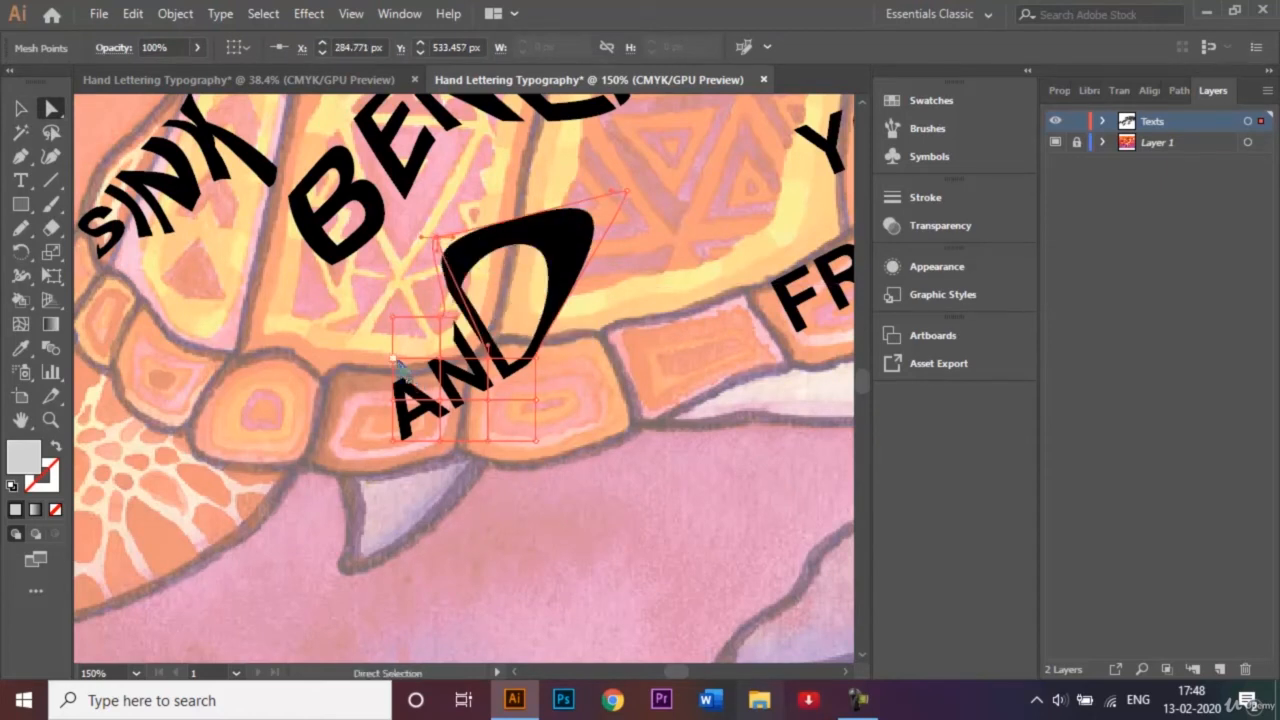
Pull the rear and top mesh points of "AND" outward around the A and N, and lower the point beneath the A.
drag(394, 359, 316, 367)
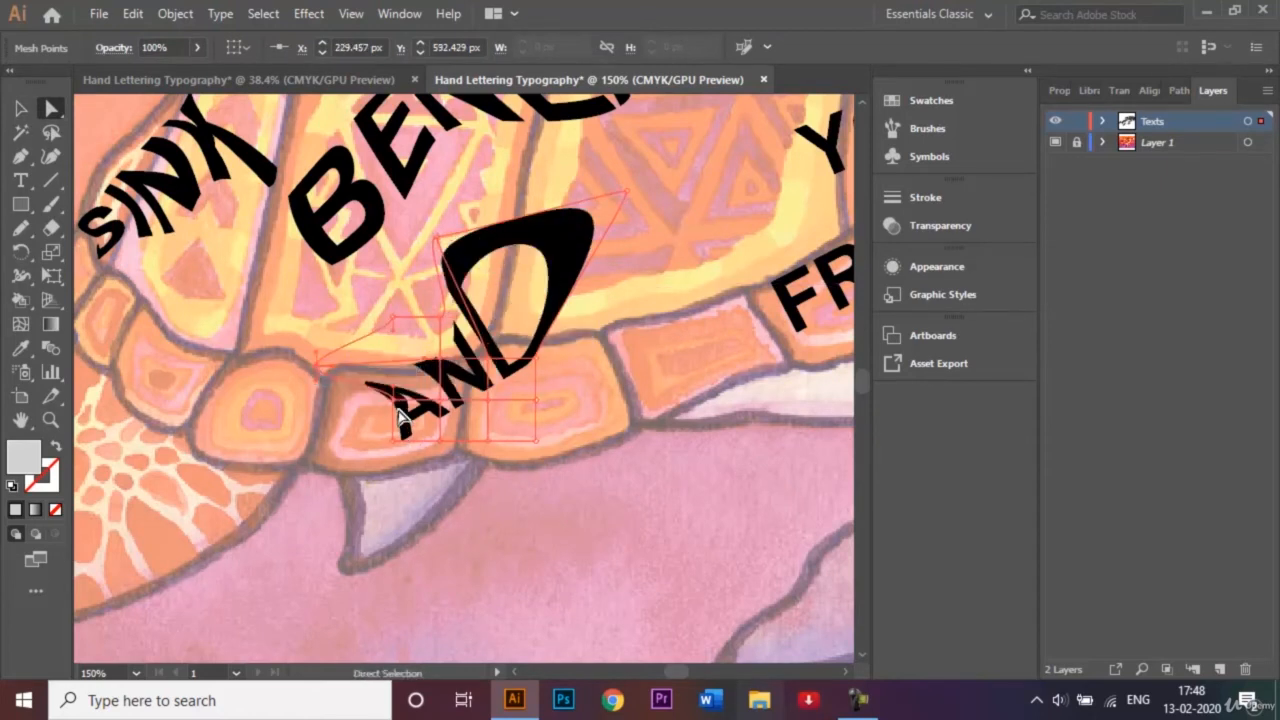
drag(400, 418, 318, 440)
drag(455, 374, 288, 317)
drag(457, 271, 370, 266)
drag(400, 450, 383, 478)
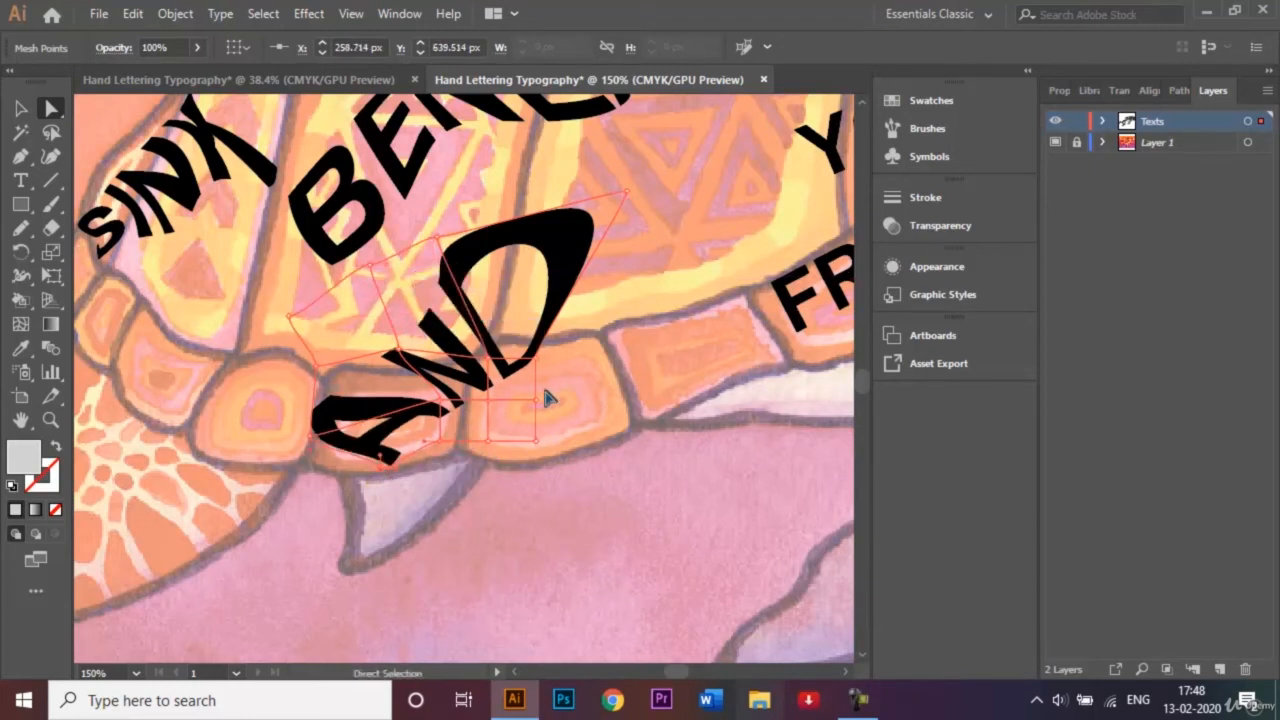
Widen the D of "AND" forward and set the word's lower mesh points along the shell's bottom outline.
drag(537, 400, 575, 401)
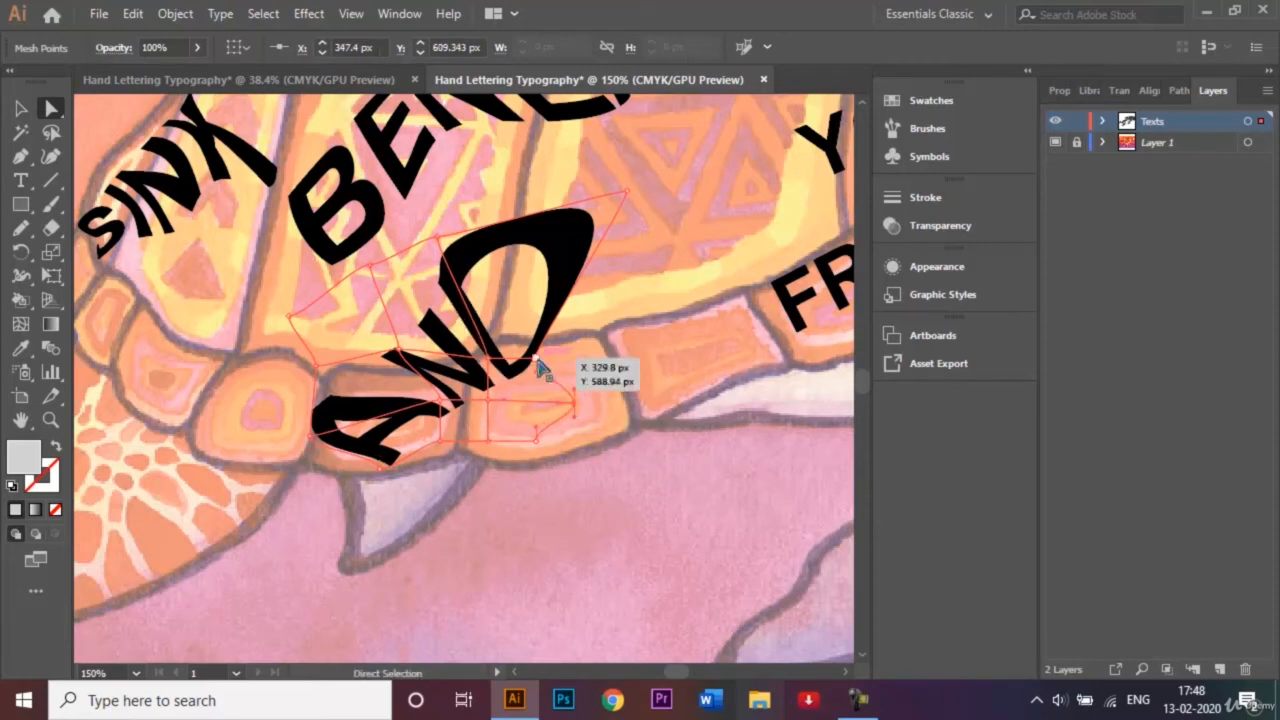
drag(536, 358, 681, 285)
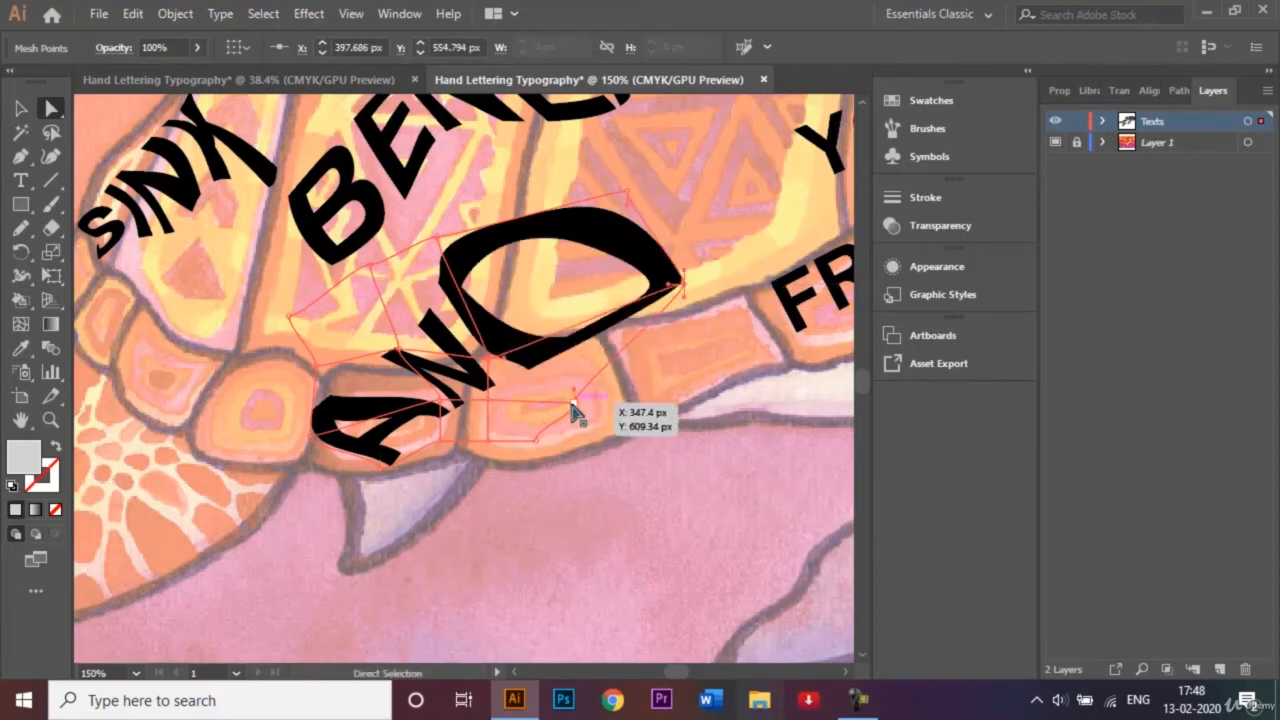
drag(576, 409, 488, 466)
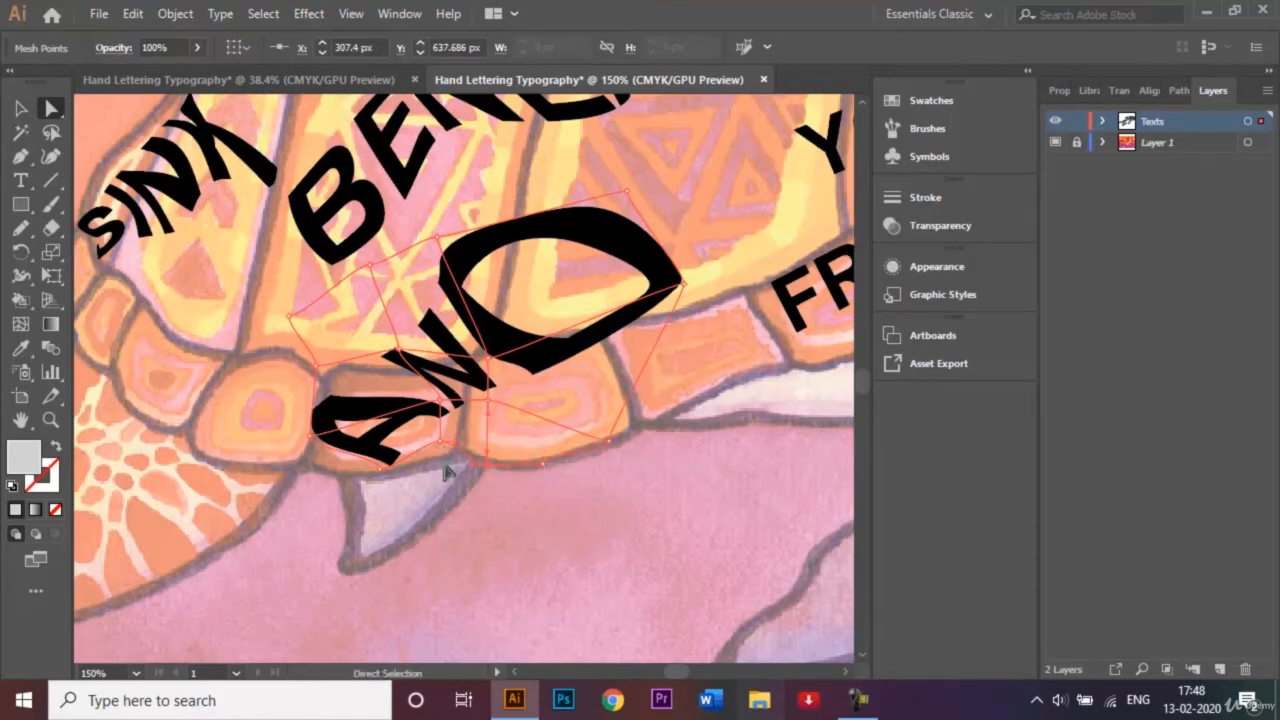
click(444, 466)
click(441, 422)
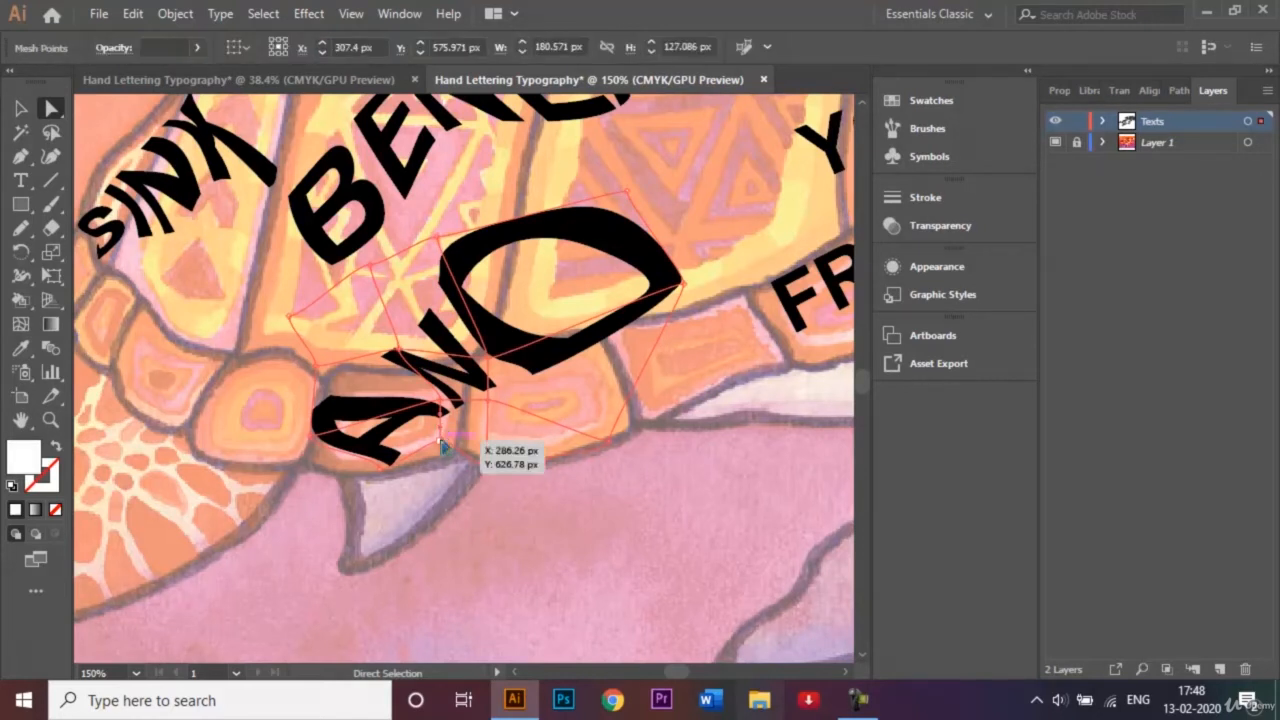
drag(440, 445, 441, 462)
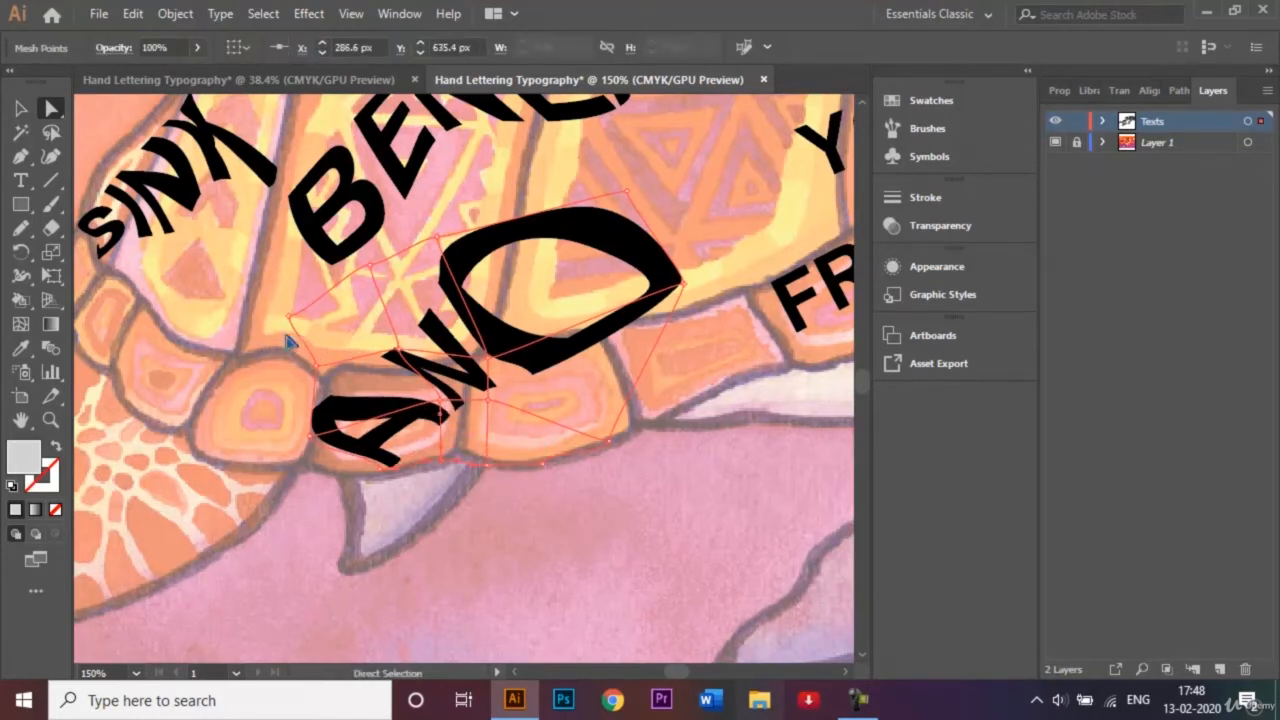
Extend the rear mesh points of "AND" across the back rim plates and raise the inner point above the N.
drag(291, 316, 203, 328)
drag(319, 382, 285, 460)
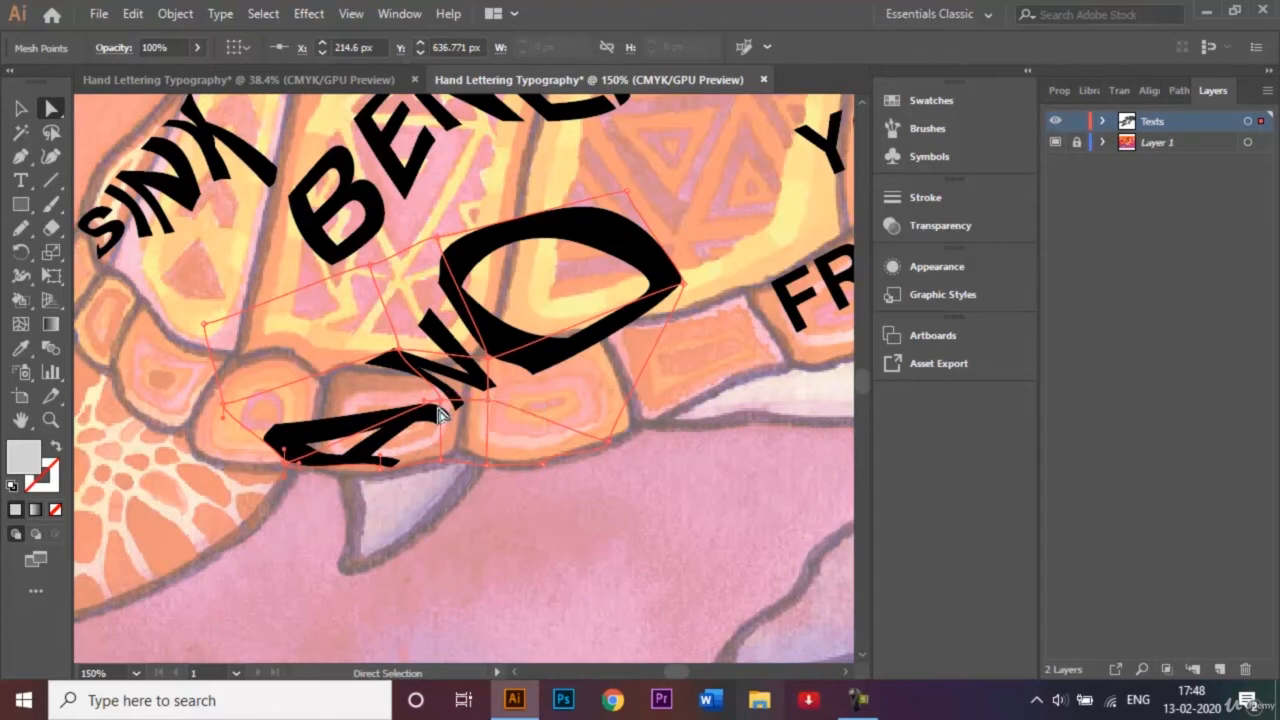
drag(403, 357, 396, 332)
Shift the inner mesh point below the N and the lower front points of "AND" forward along the shell's rim.
drag(493, 405, 540, 422)
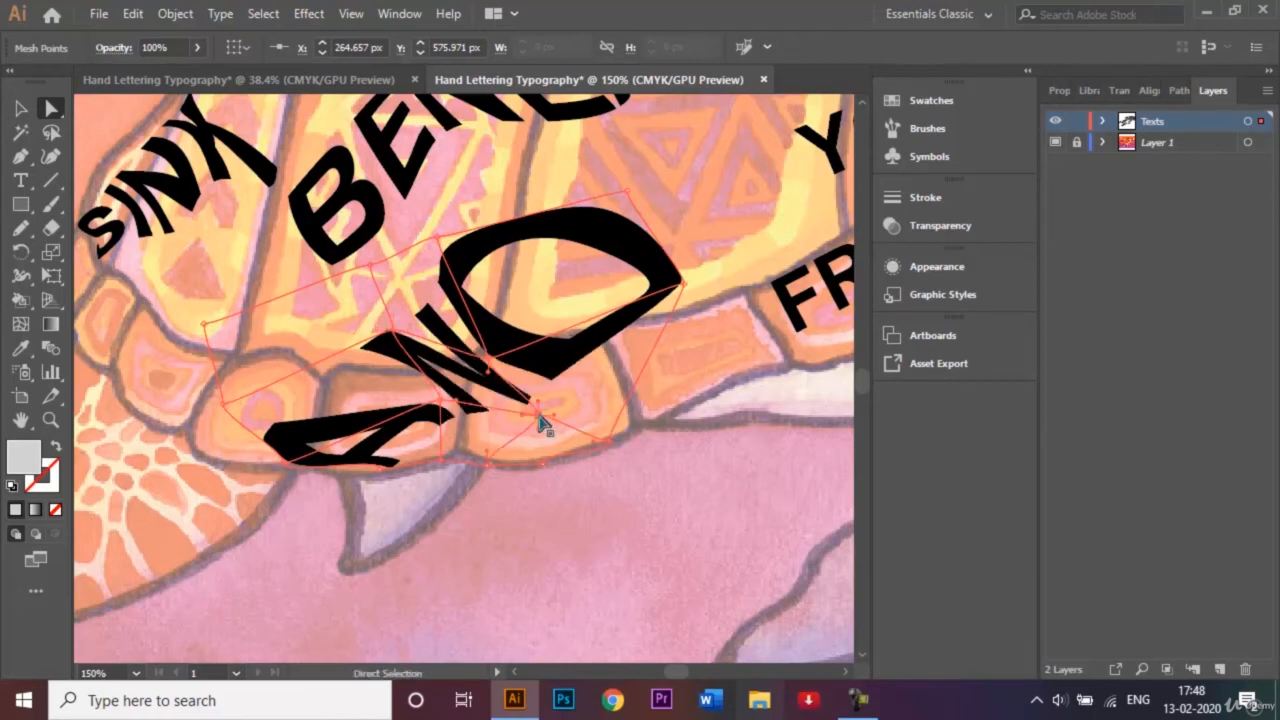
drag(616, 443, 718, 408)
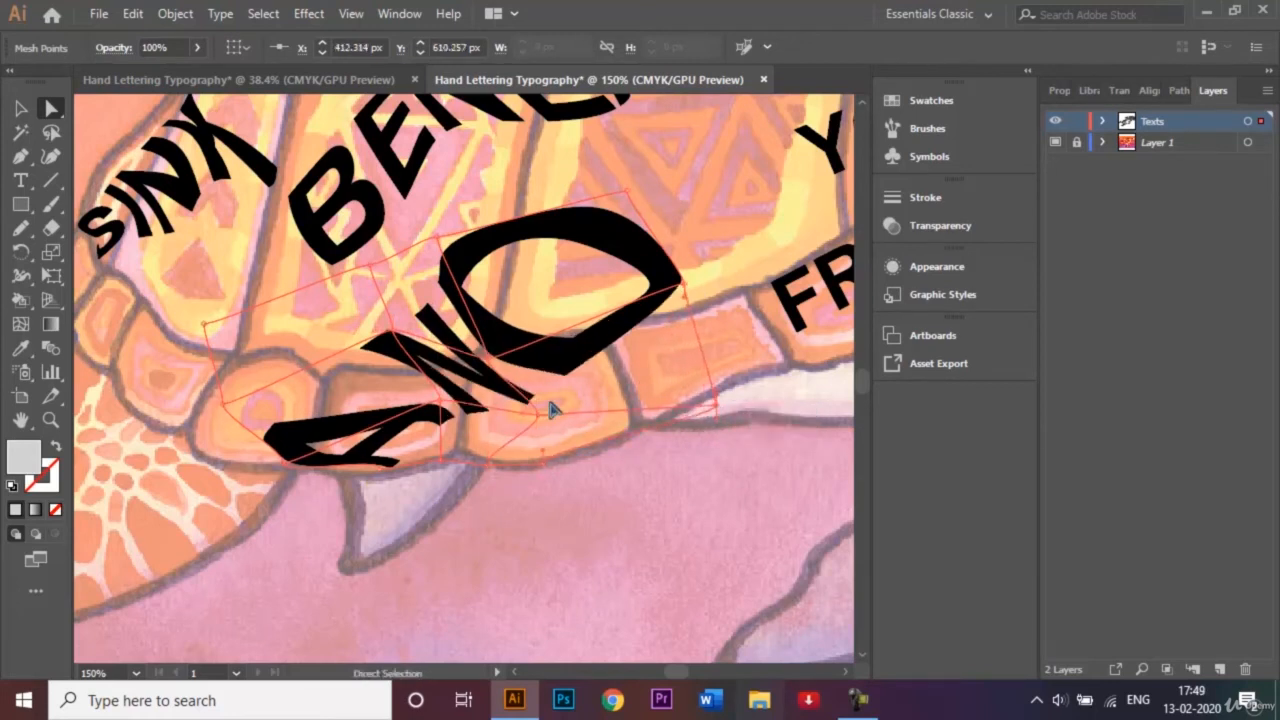
drag(537, 418, 579, 422)
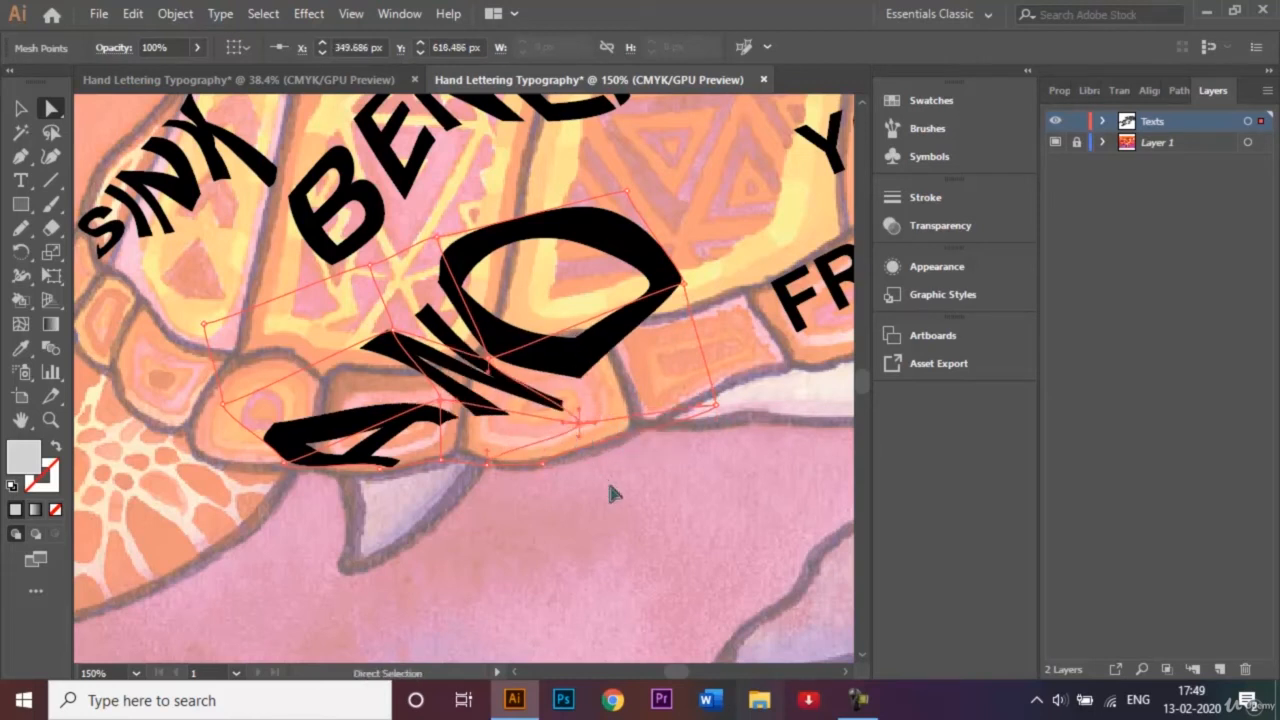
drag(545, 469, 594, 465)
key(ctrl+0)
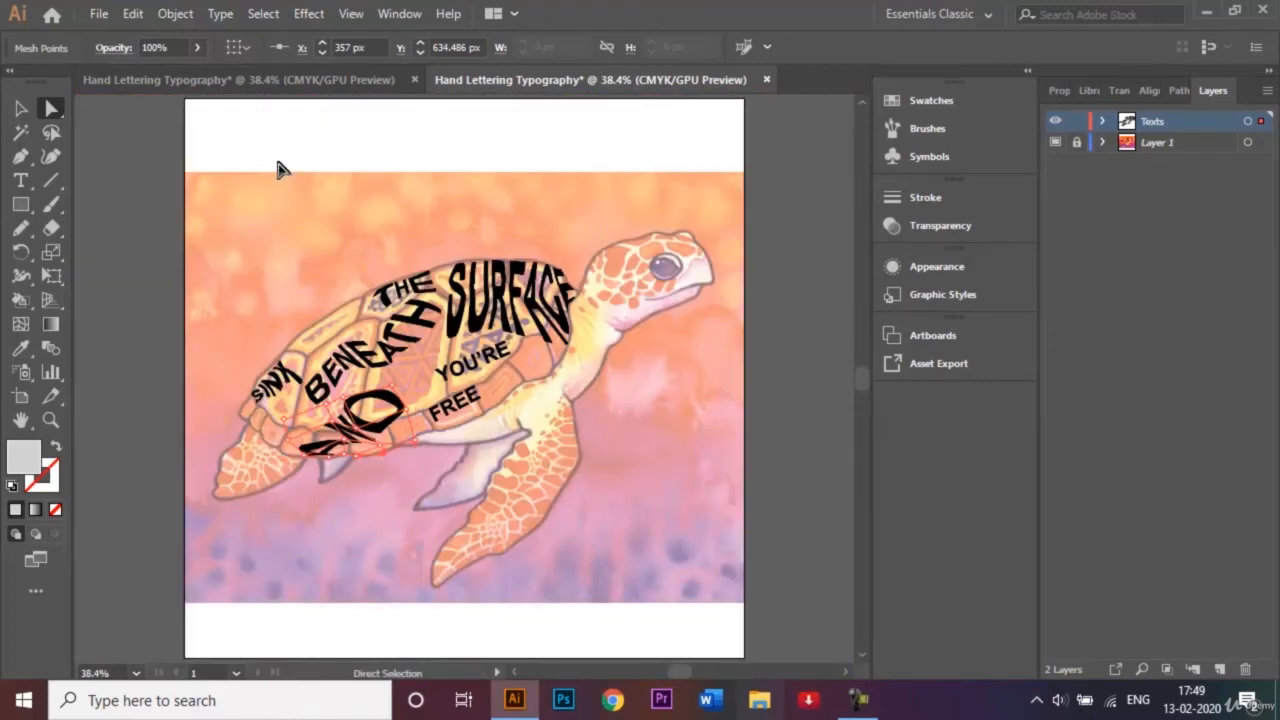
Apply a 3-row, 3-column envelope mesh to "YOU'RE".
click(20, 112)
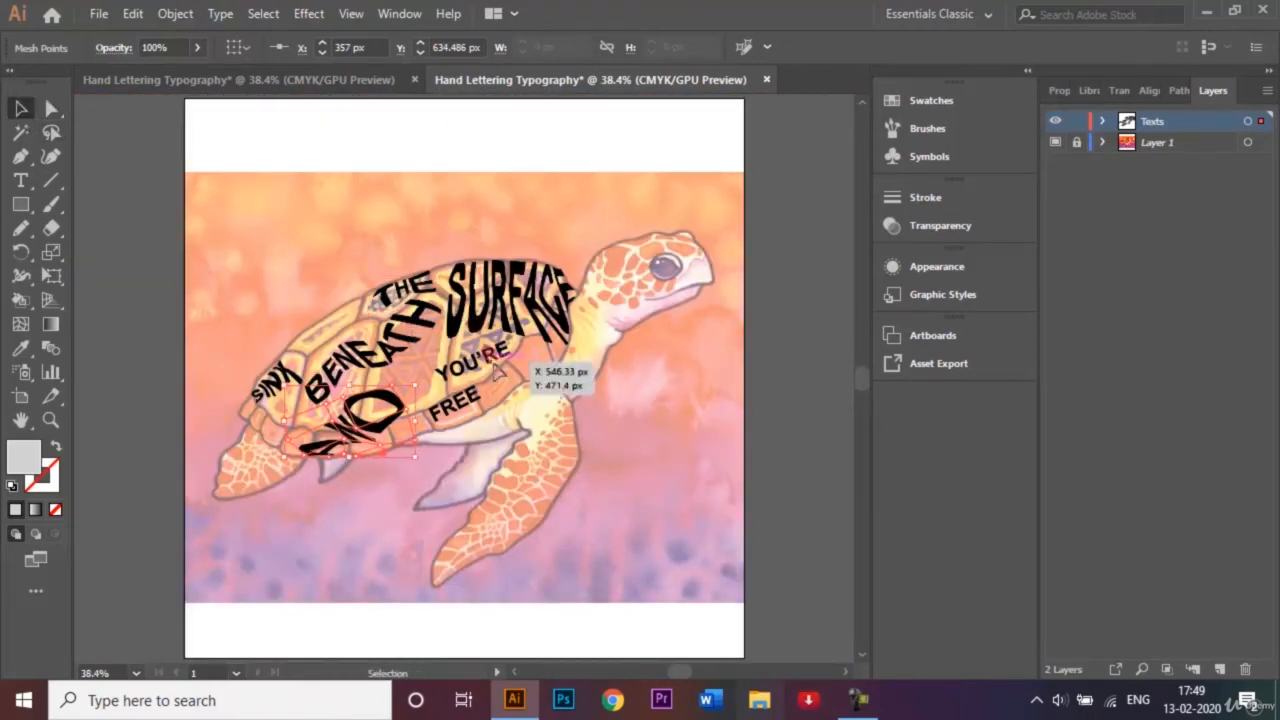
click(478, 368)
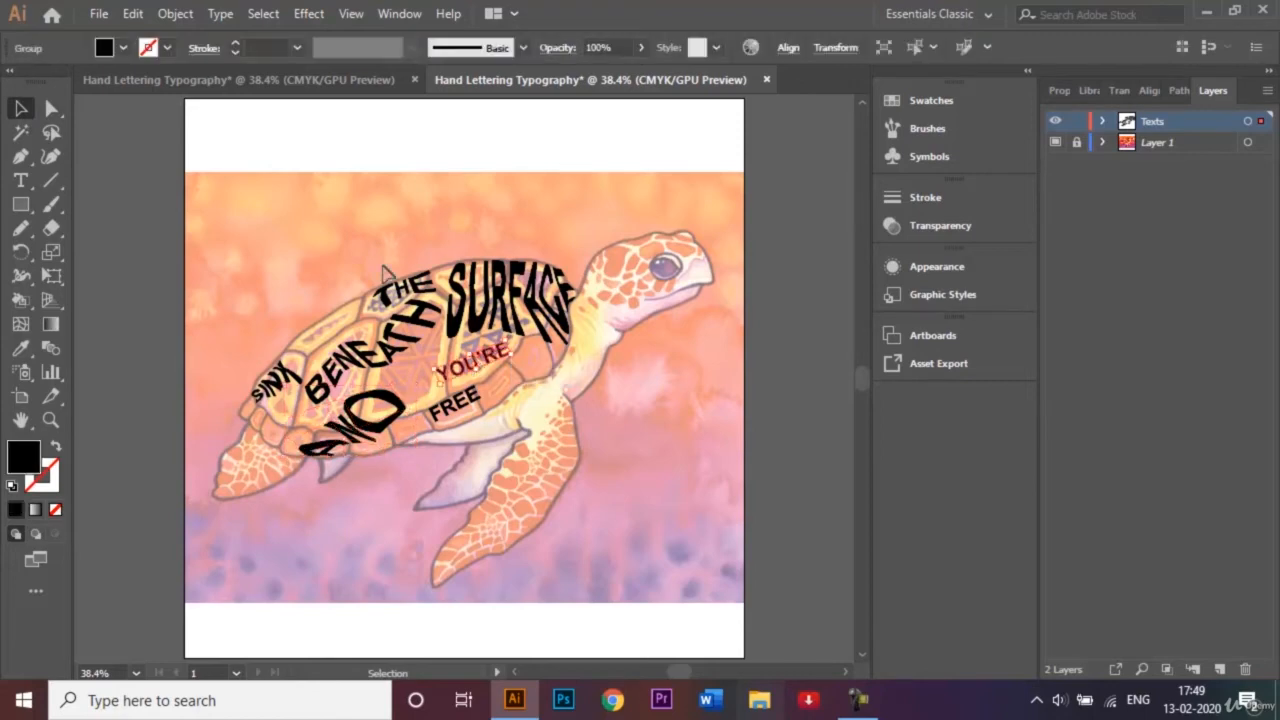
click(175, 14)
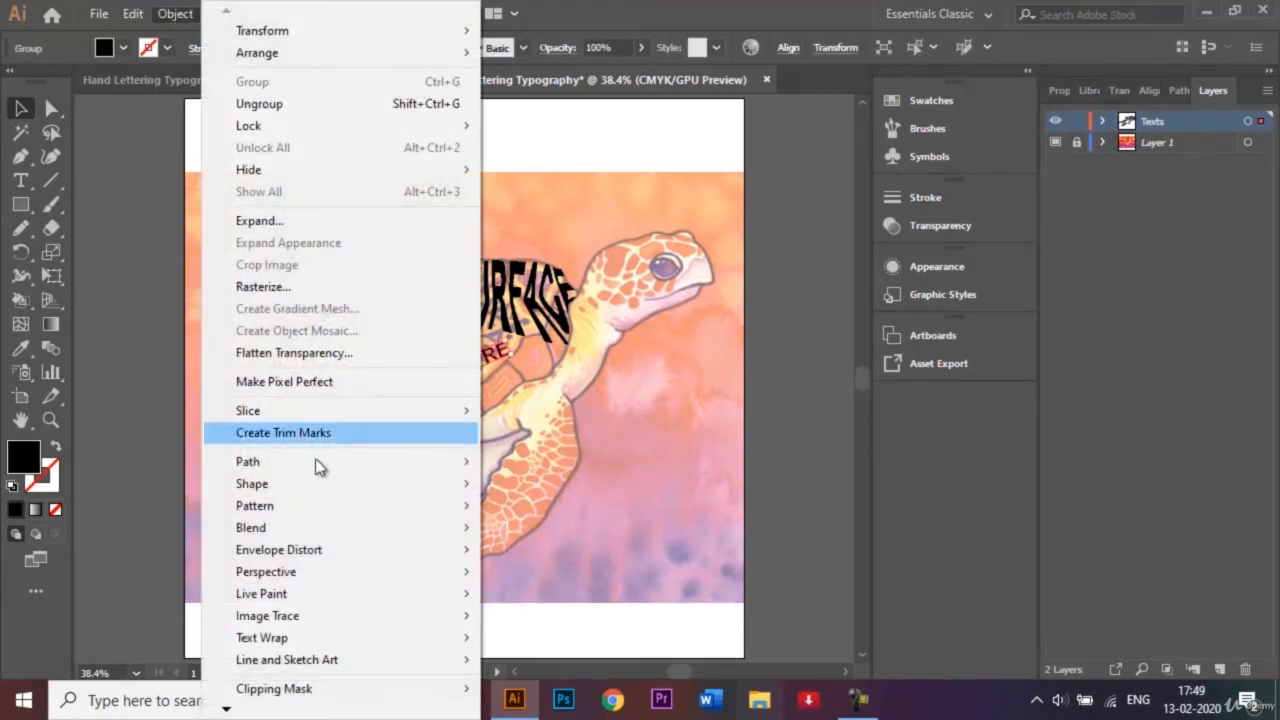
mouse_move(386, 556)
click(552, 570)
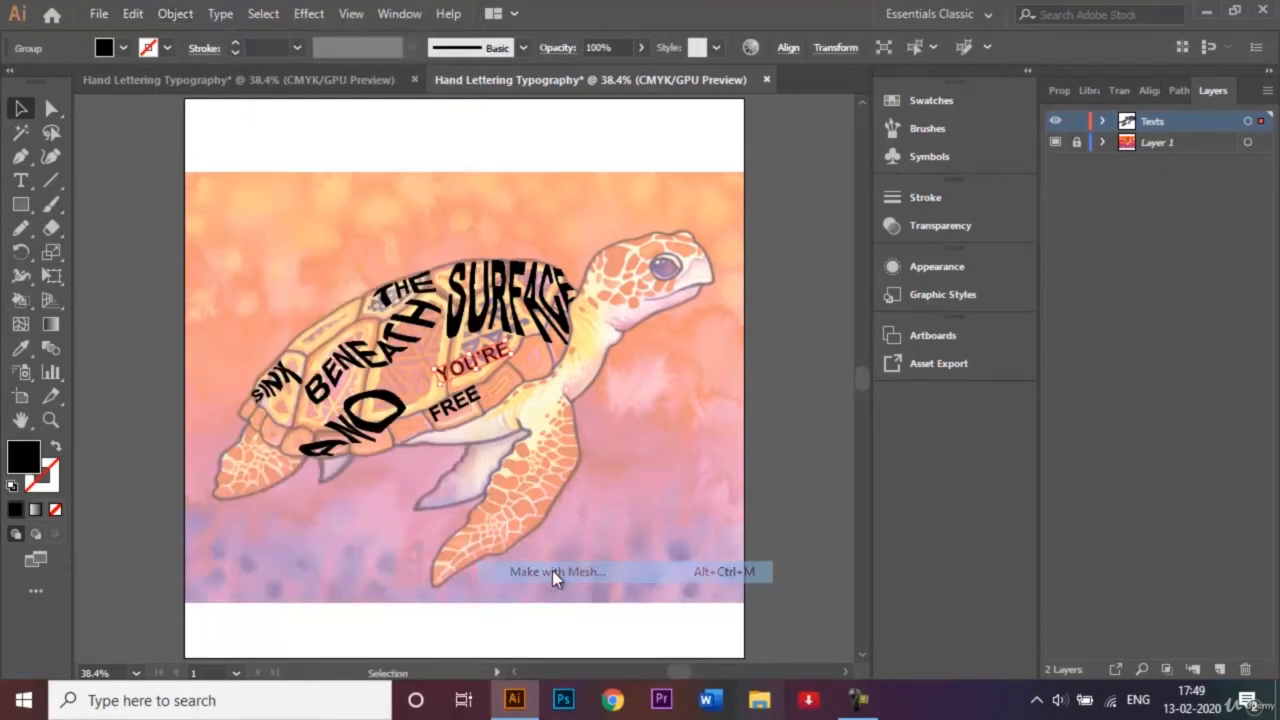
click(626, 407)
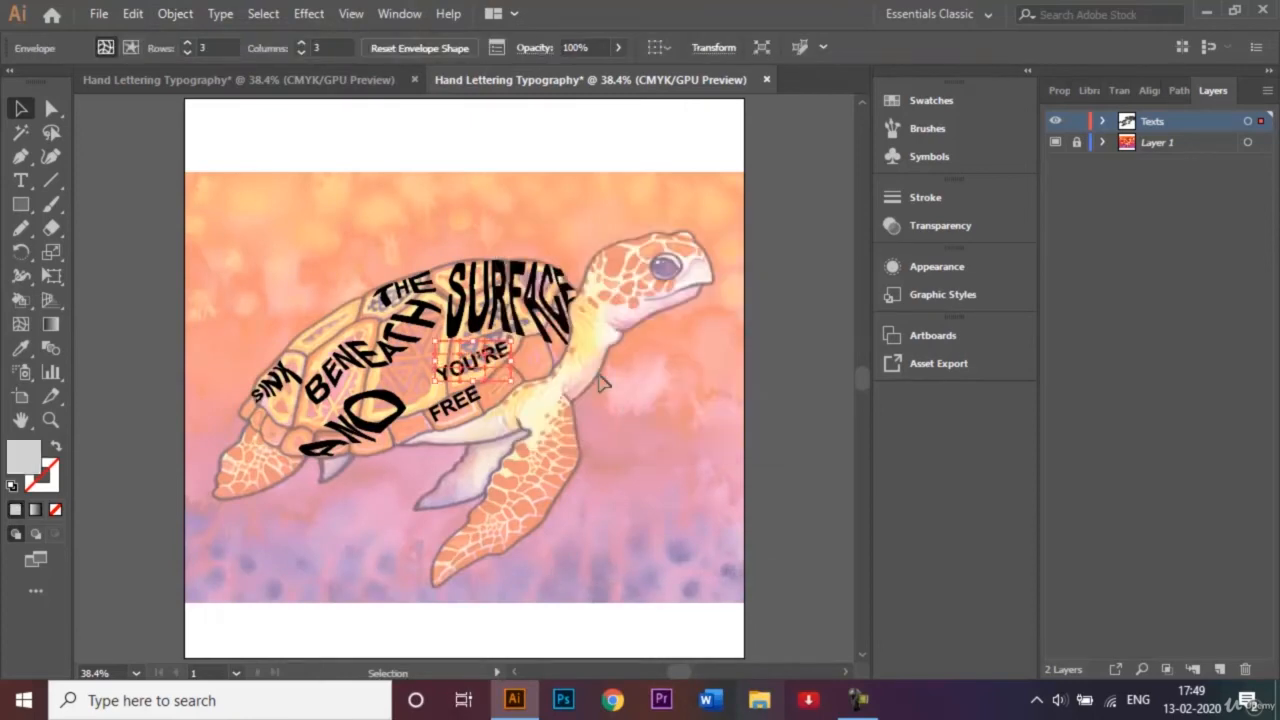
Stretch the side mesh points of "YOU'RE" outward and pull the points below the Y and O down toward "FREE".
key(ctrl+=)
key(ctrl+=)
key(ctrl+=)
key(ctrl+=)
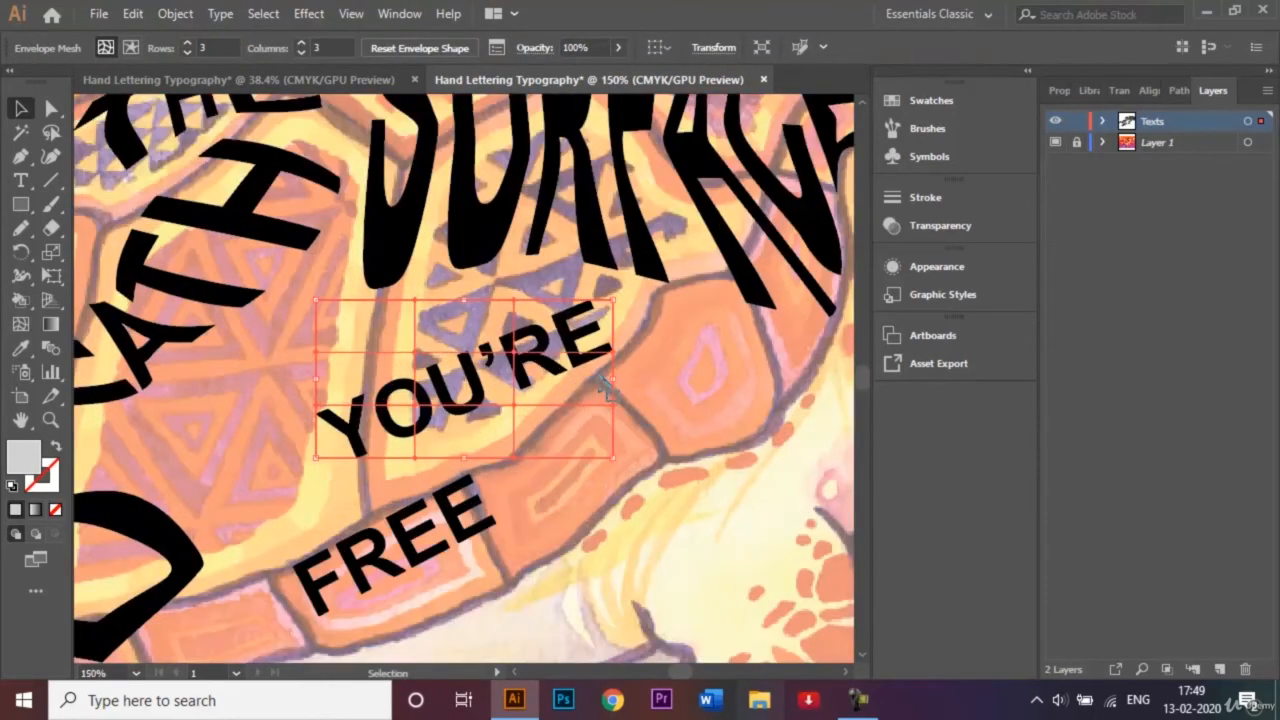
click(56, 110)
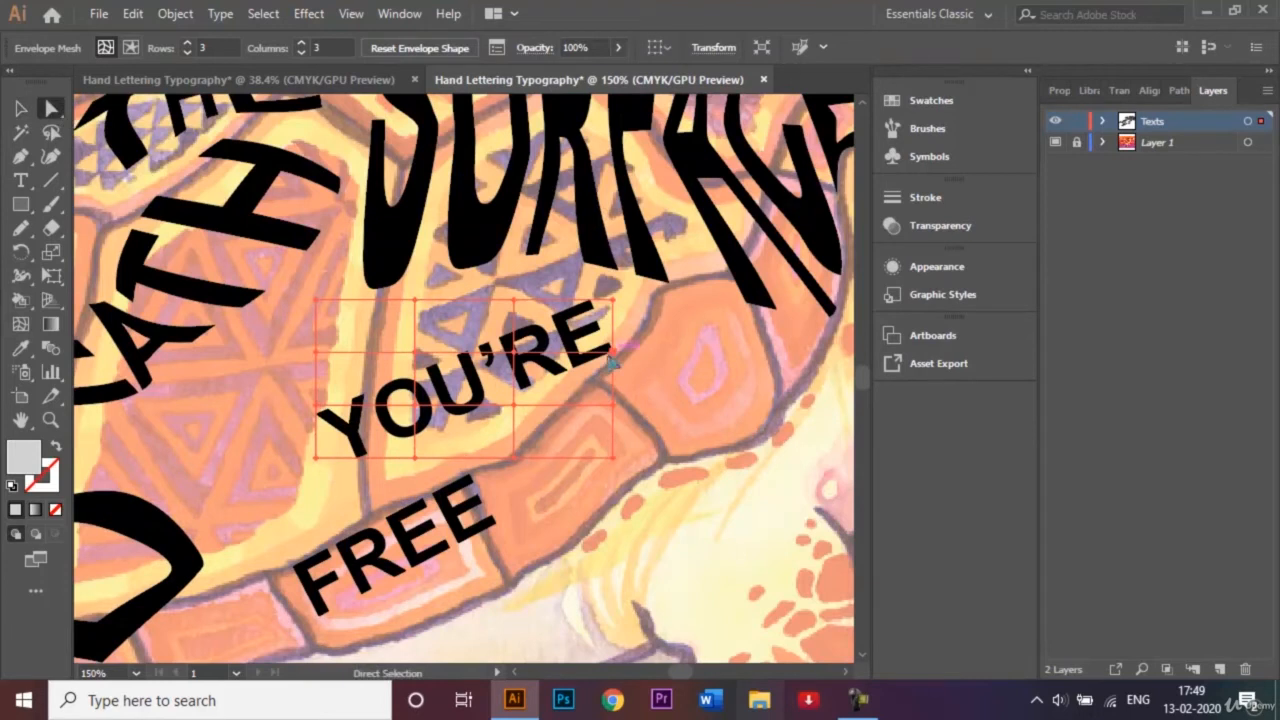
drag(610, 355, 752, 351)
drag(316, 410, 240, 427)
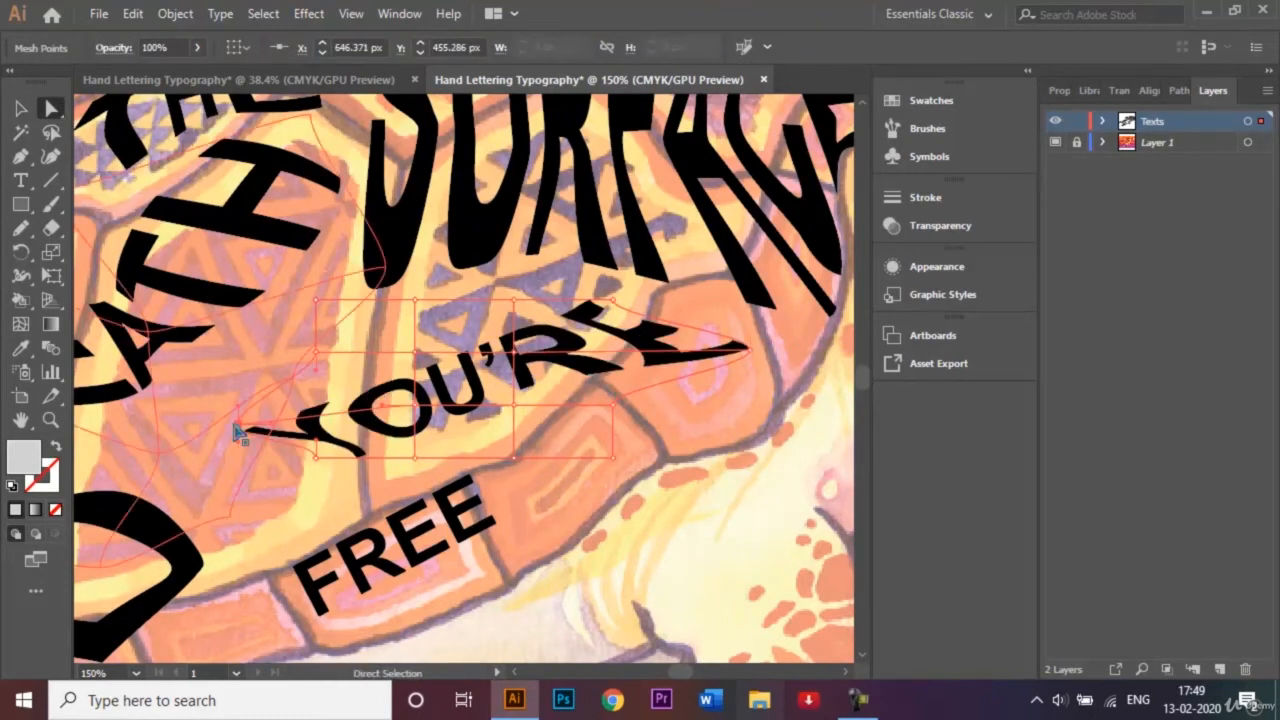
drag(419, 463, 366, 502)
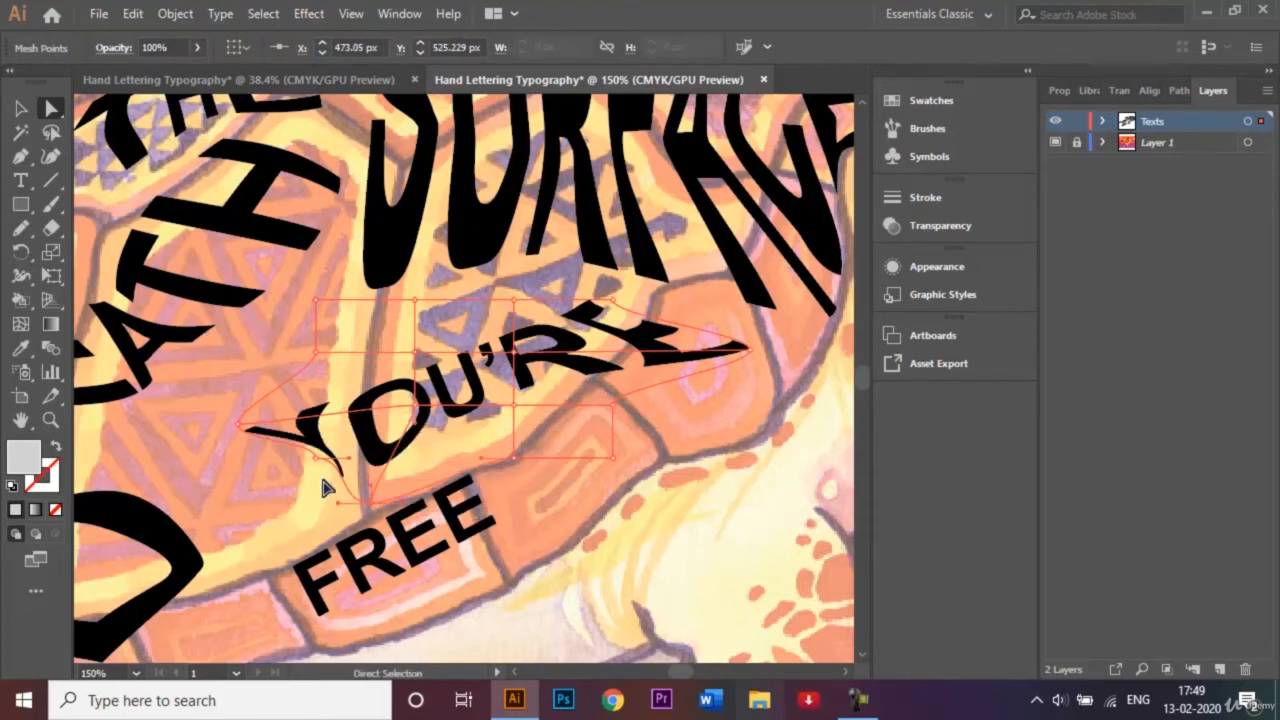
drag(314, 462, 276, 548)
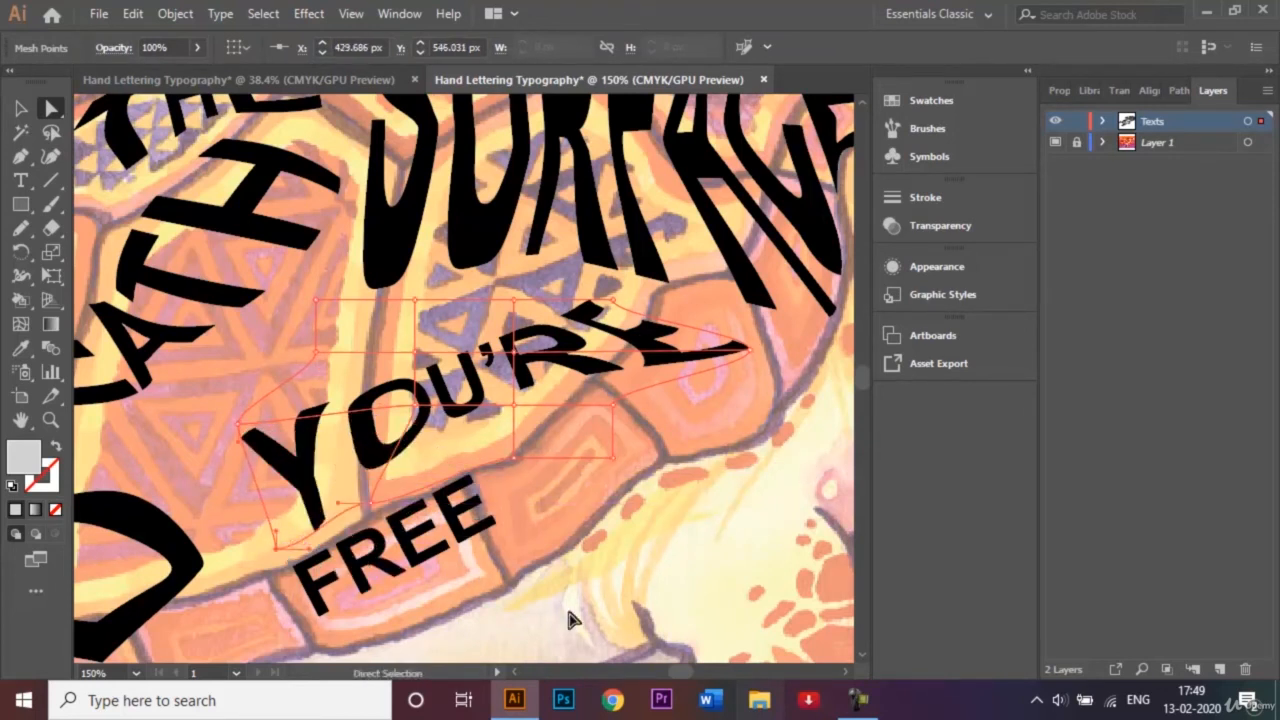
click(856, 698)
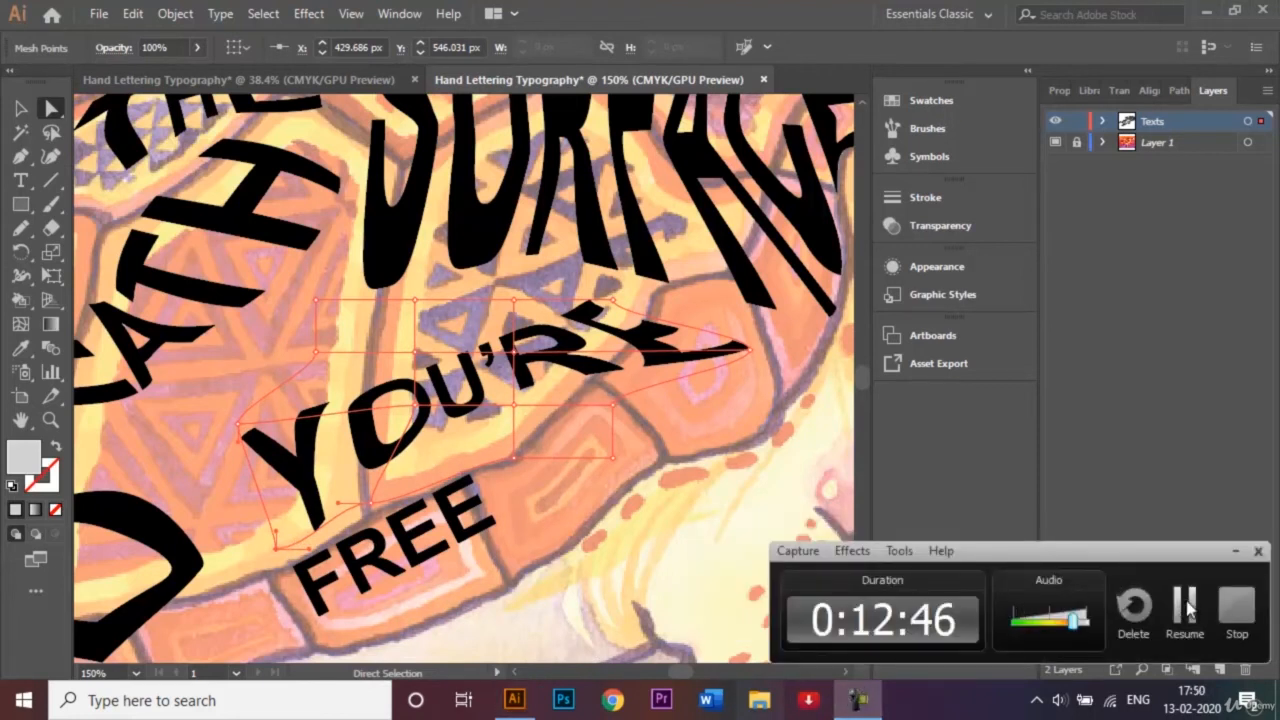
click(1187, 607)
Pull the front lower mesh points of "YOU'RE" down over the rim plates, shift the rear and inner points backward, and deselect the word.
drag(613, 408, 688, 446)
drag(321, 354, 214, 368)
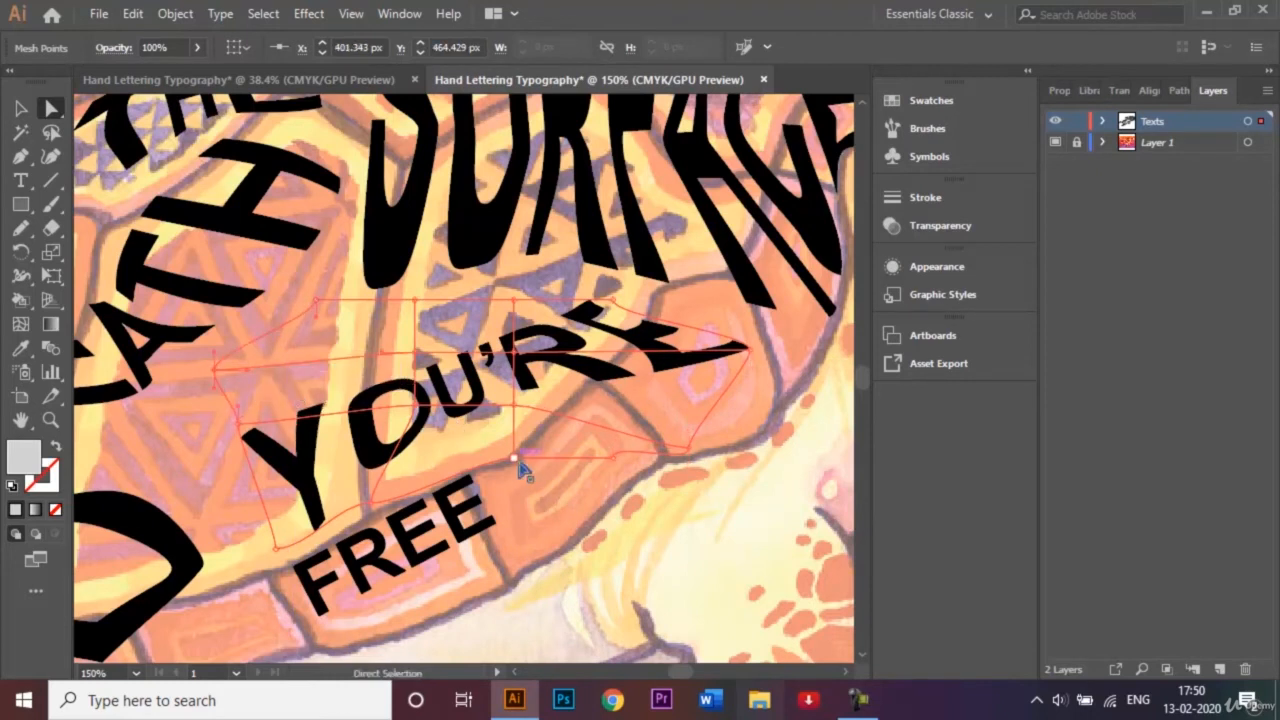
drag(516, 460, 535, 508)
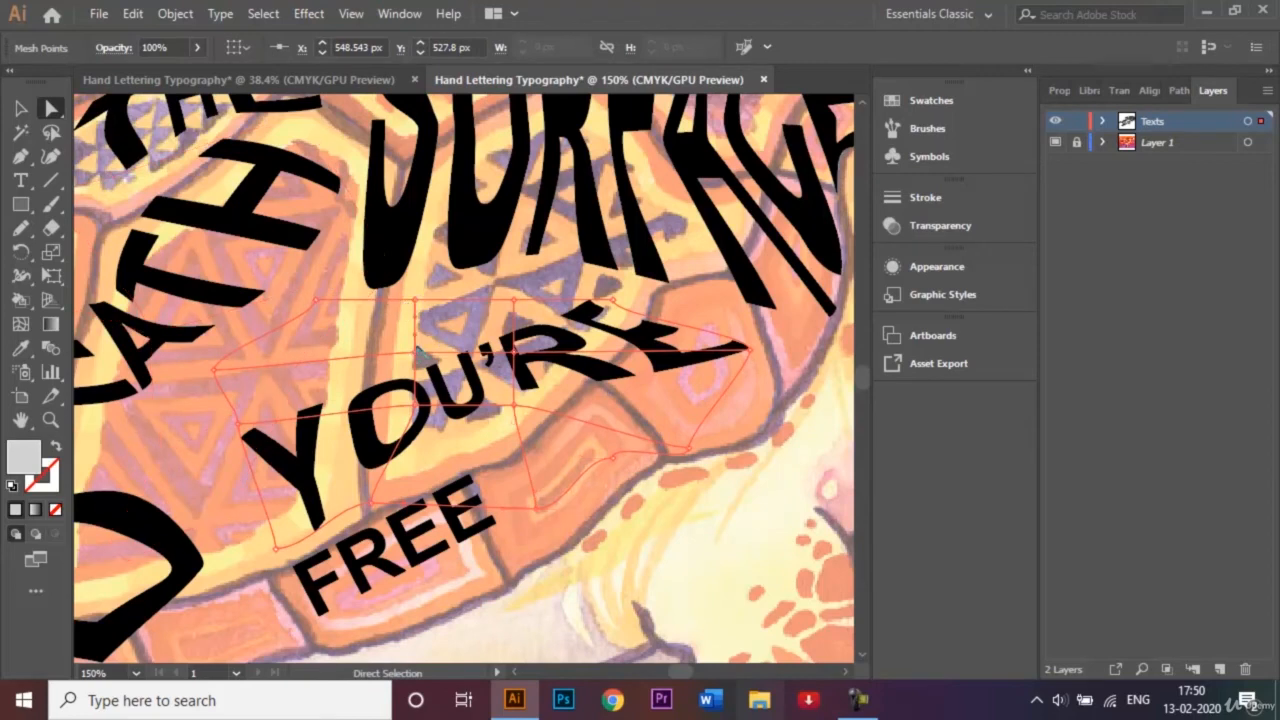
drag(418, 352, 345, 337)
drag(526, 426, 571, 457)
key(v)
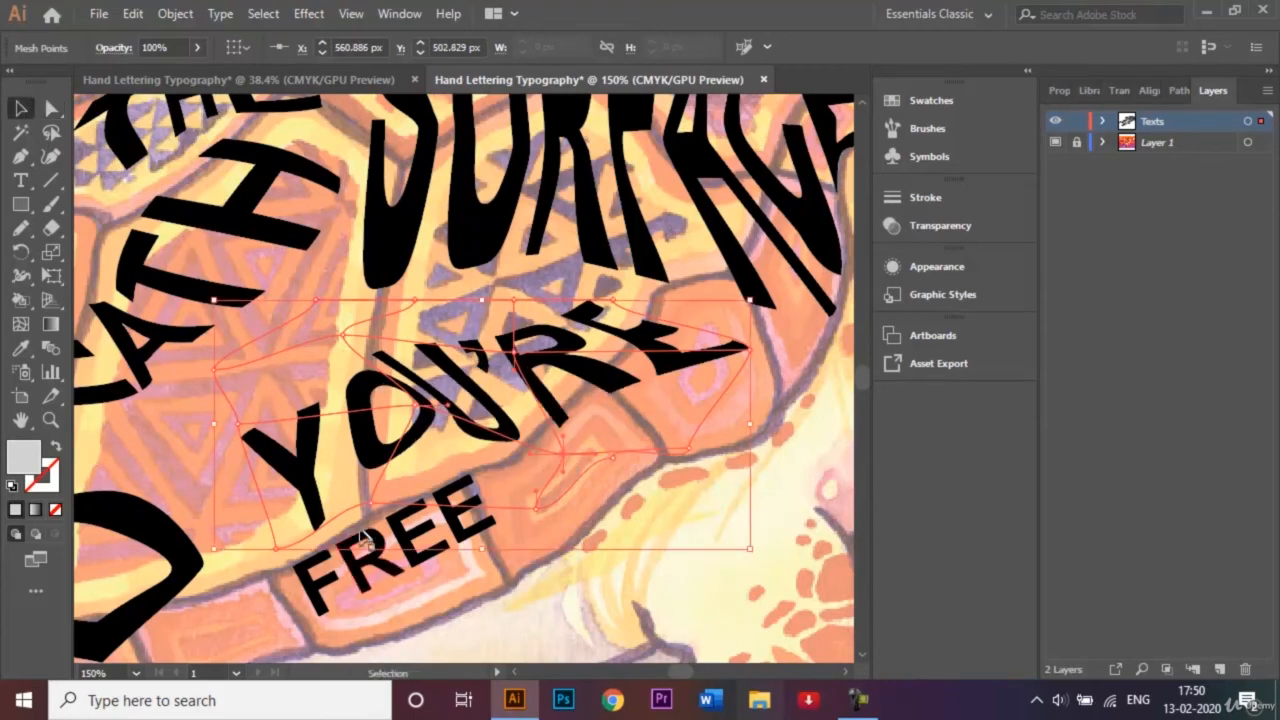
click(398, 604)
Nudge "FREE" slightly down on the shell's rim and apply a 3-row, 3-column envelope mesh to it.
key(ctrl+minus)
key(ctrl+minus)
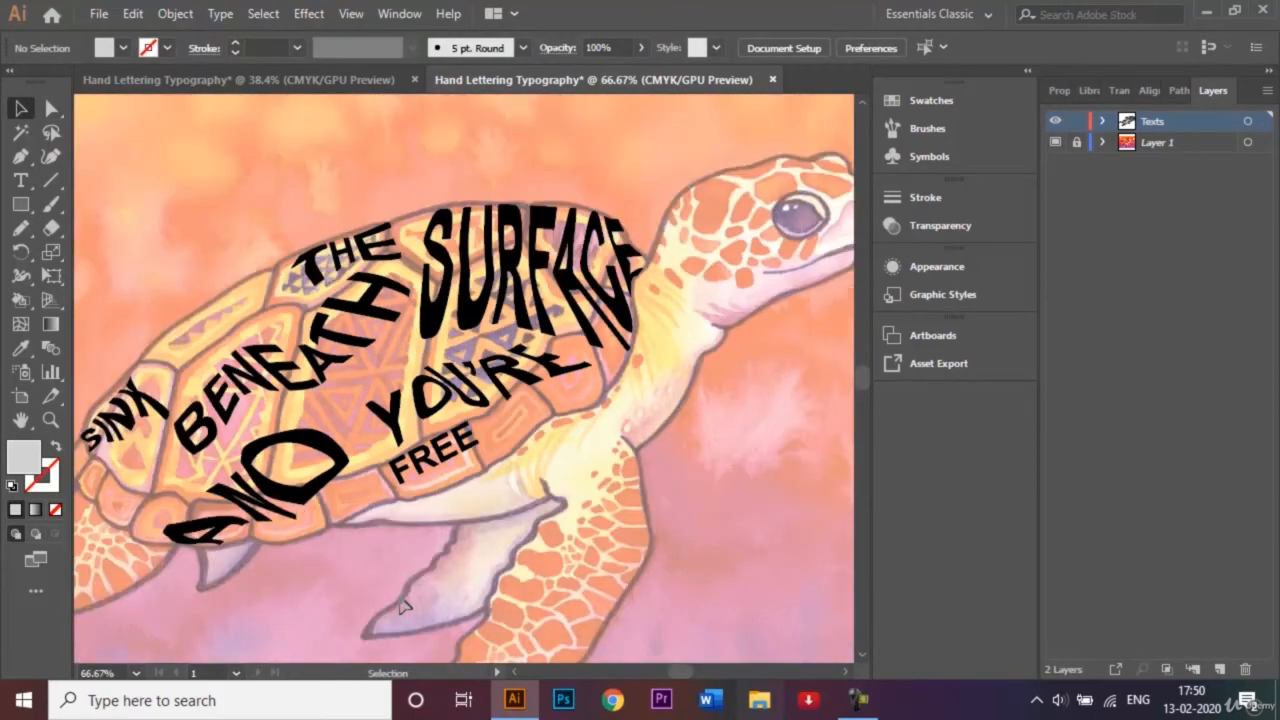
drag(441, 454, 446, 467)
click(186, 20)
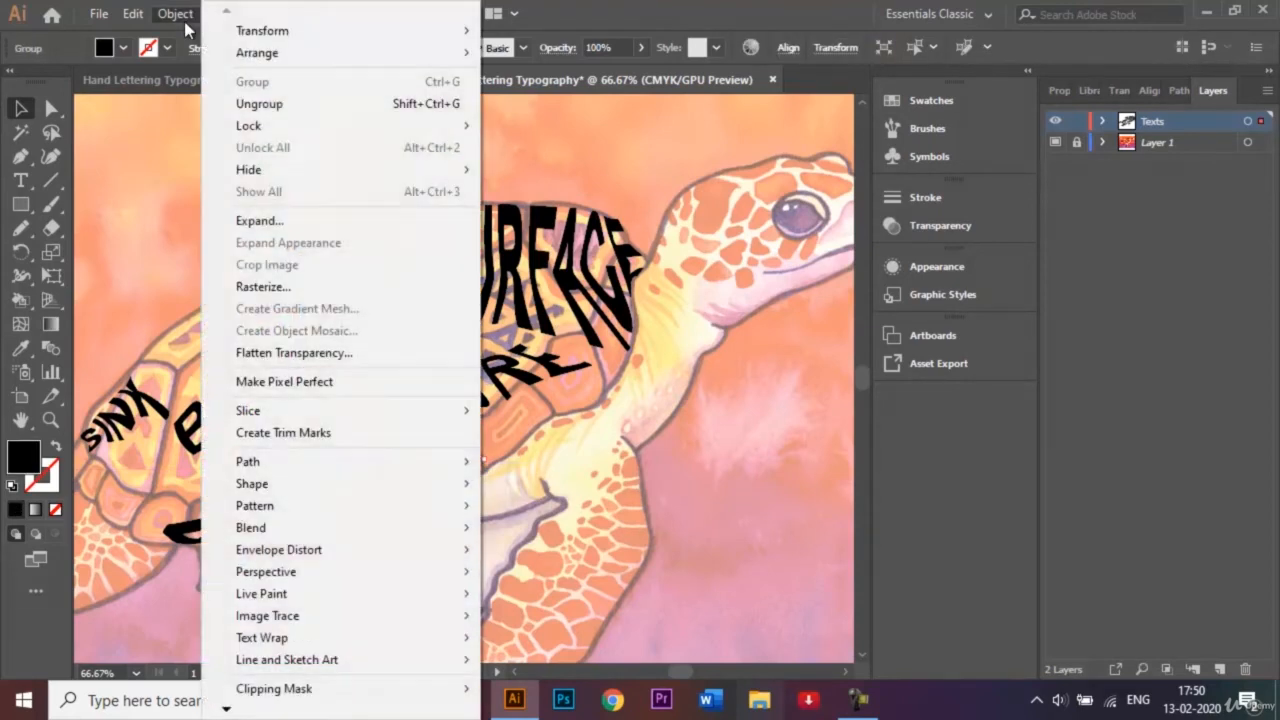
mouse_move(390, 549)
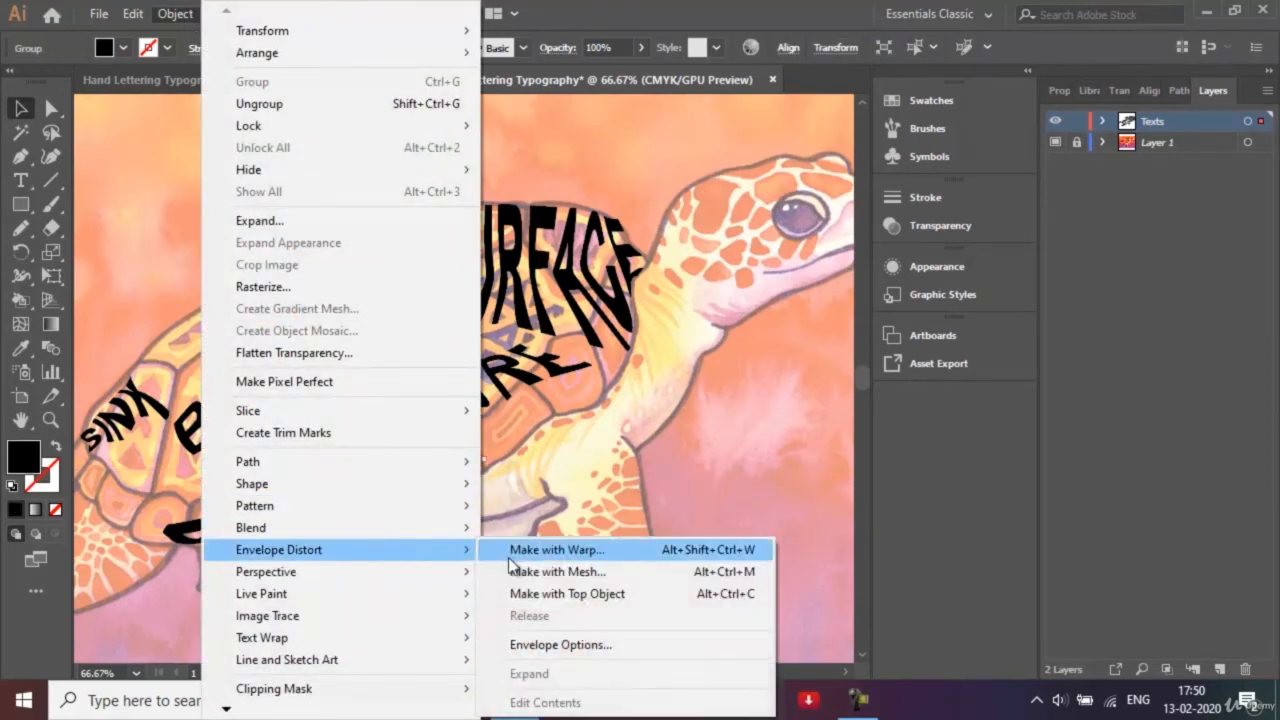
click(568, 572)
click(626, 405)
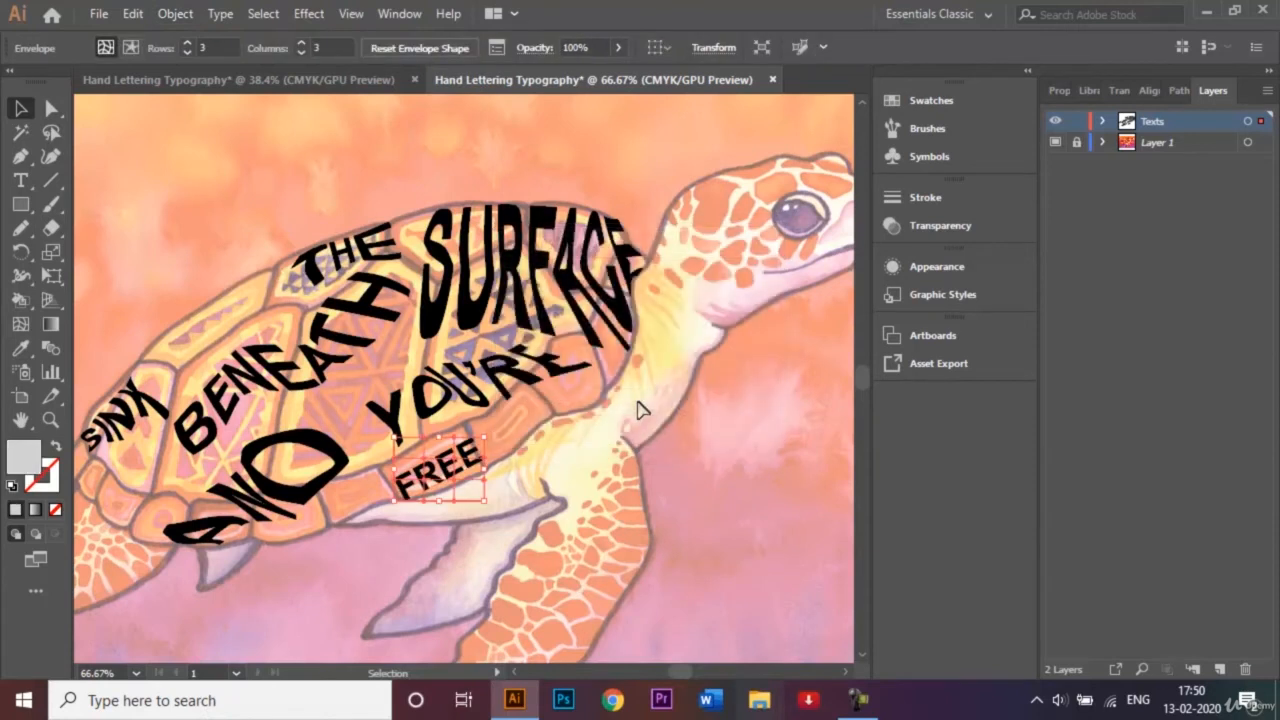
key(a)
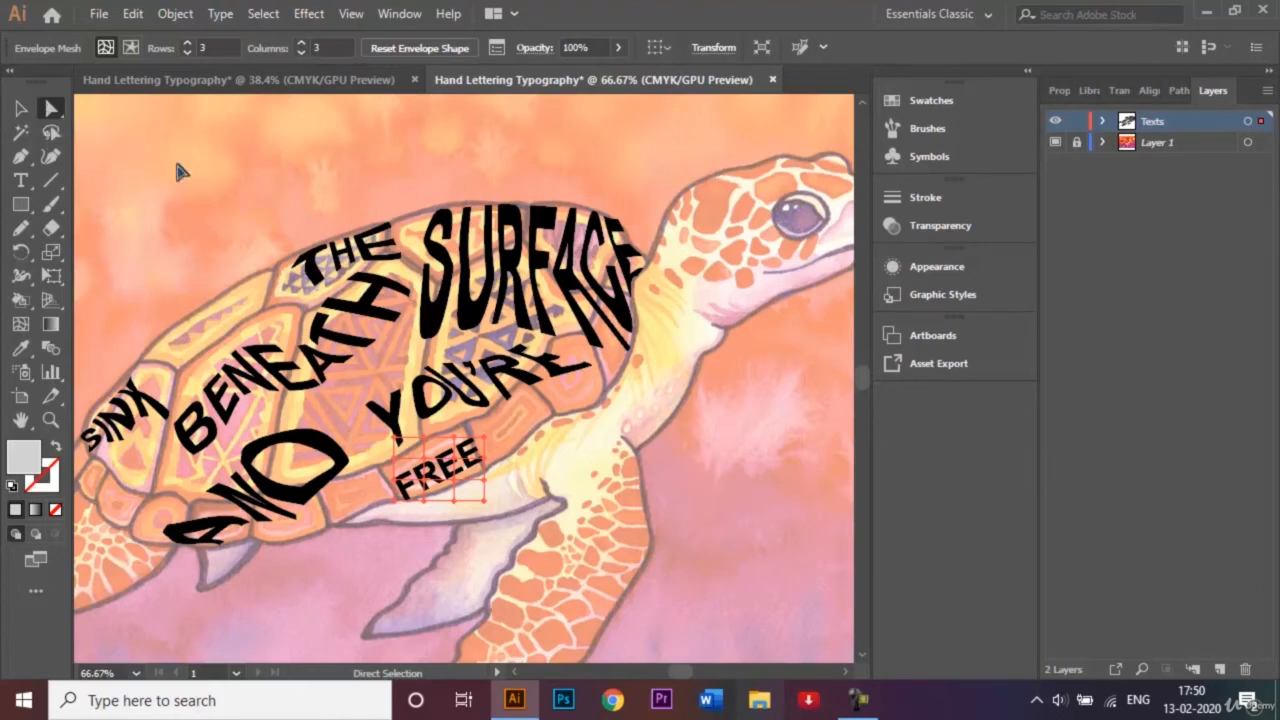
Stretch the envelope mesh of "FREE" along the rim, pulling its front and upper front points up and forward and its rear points backward.
key(ctrl+plus)
key(ctrl+plus)
key(ctrl+plus)
key(ctrl+plus)
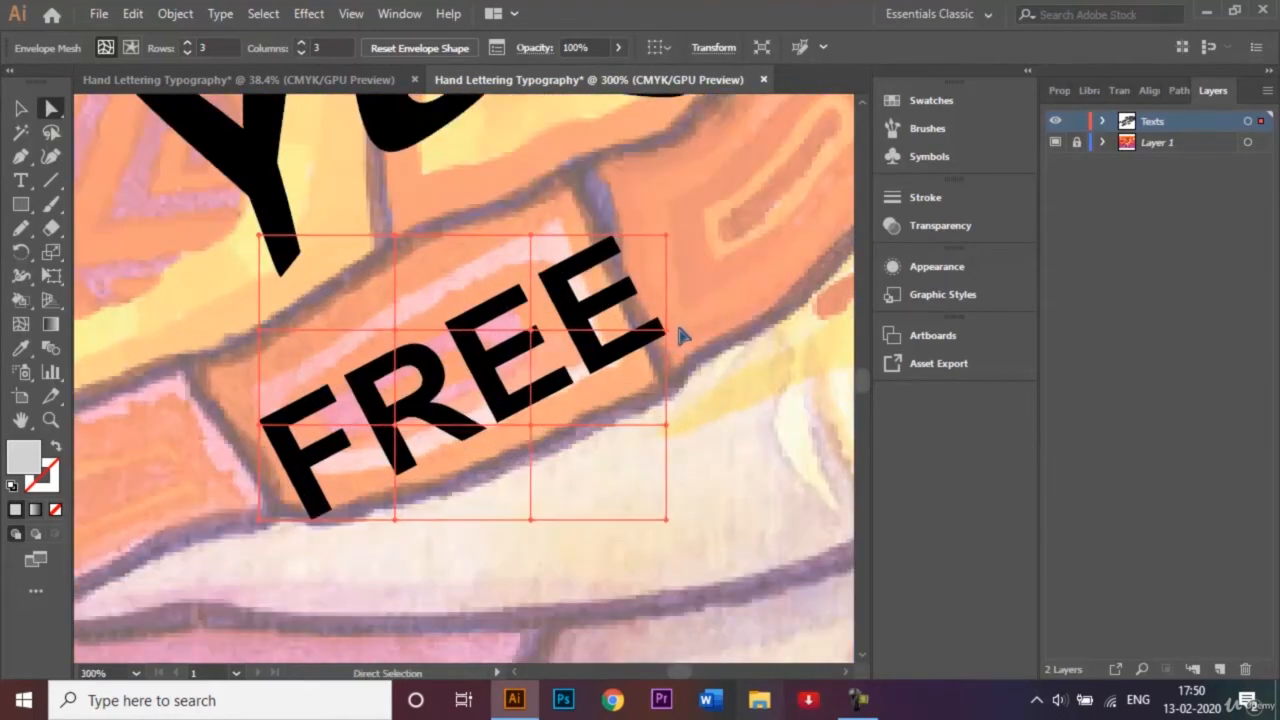
drag(787, 250, 742, 307)
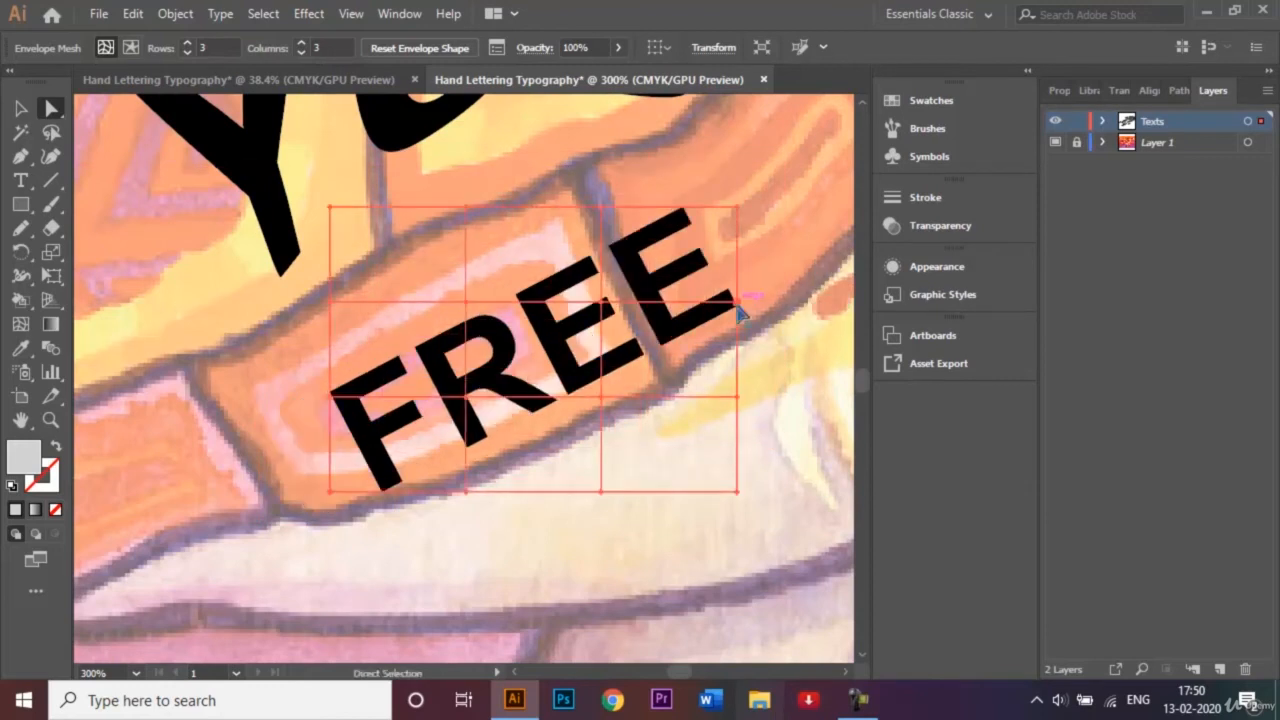
key(ctrl+z)
drag(665, 337, 812, 190)
drag(672, 228, 706, 134)
drag(530, 242, 519, 131)
drag(260, 430, 129, 457)
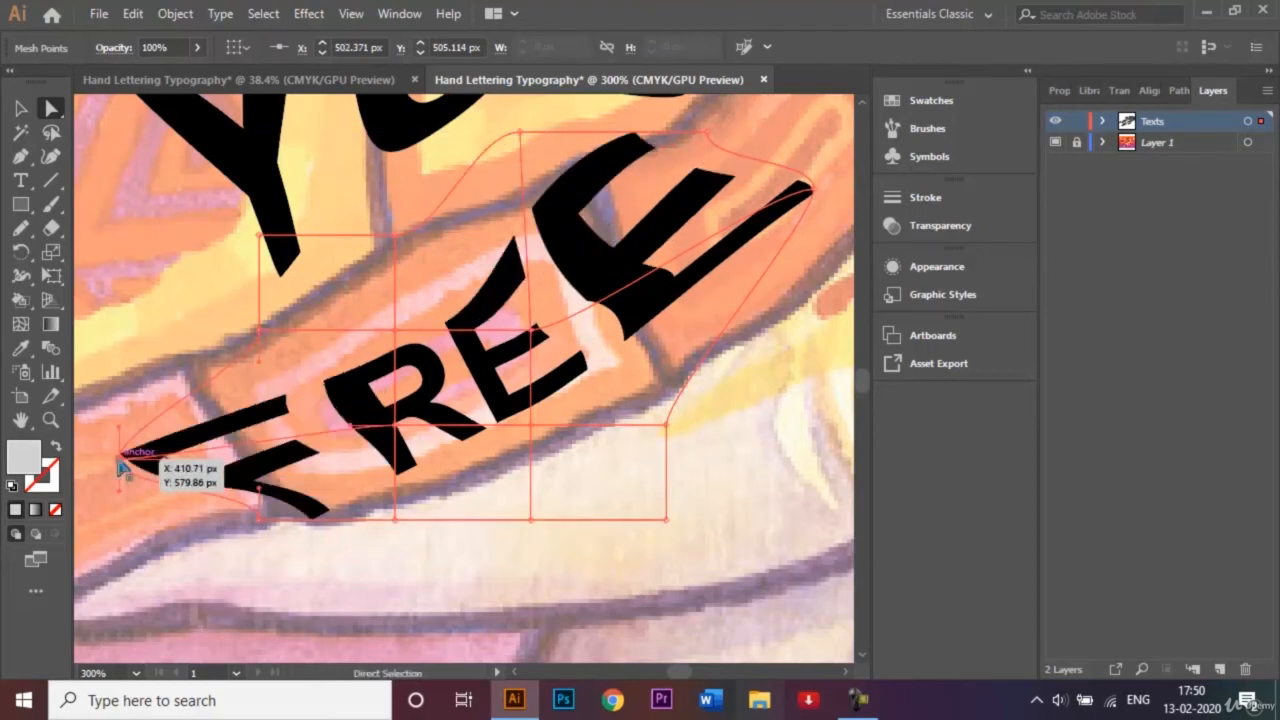
drag(262, 332, 93, 288)
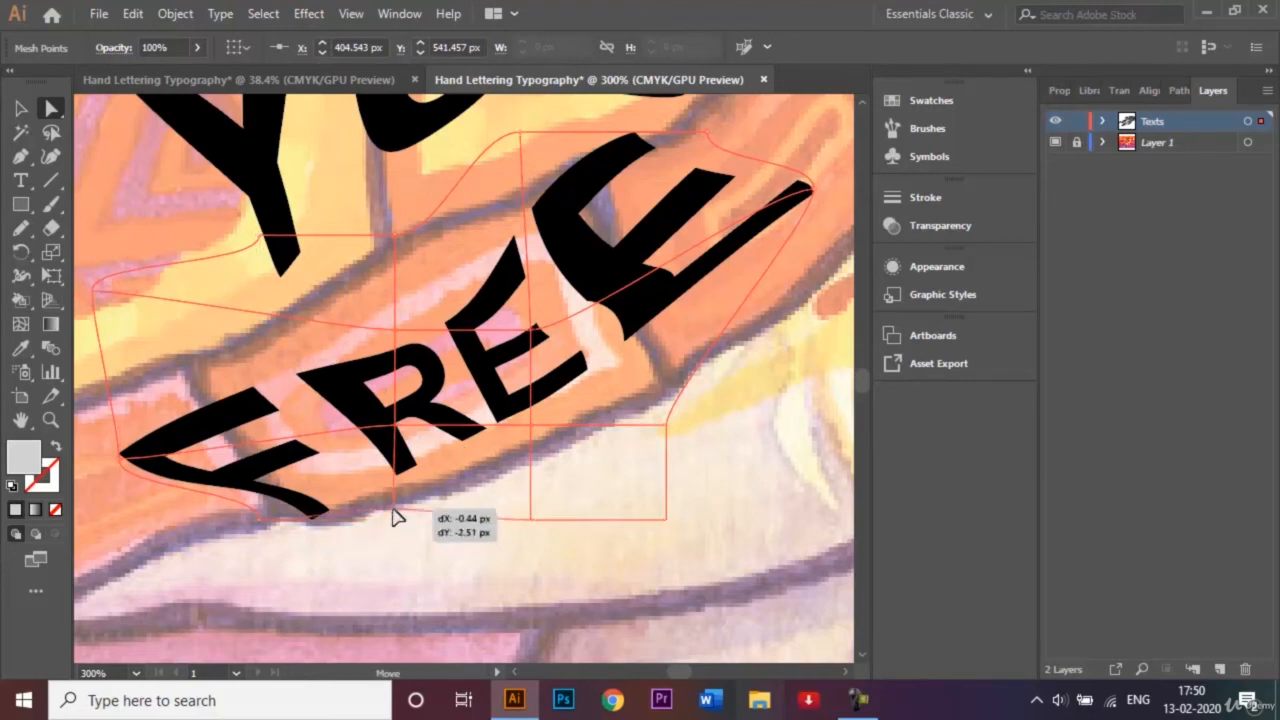
Raise the lower mesh points of "FREE" to the rim's lower edge, shift the upper inner front point up and backward, and deselect the word.
drag(395, 520, 400, 509)
drag(531, 520, 546, 445)
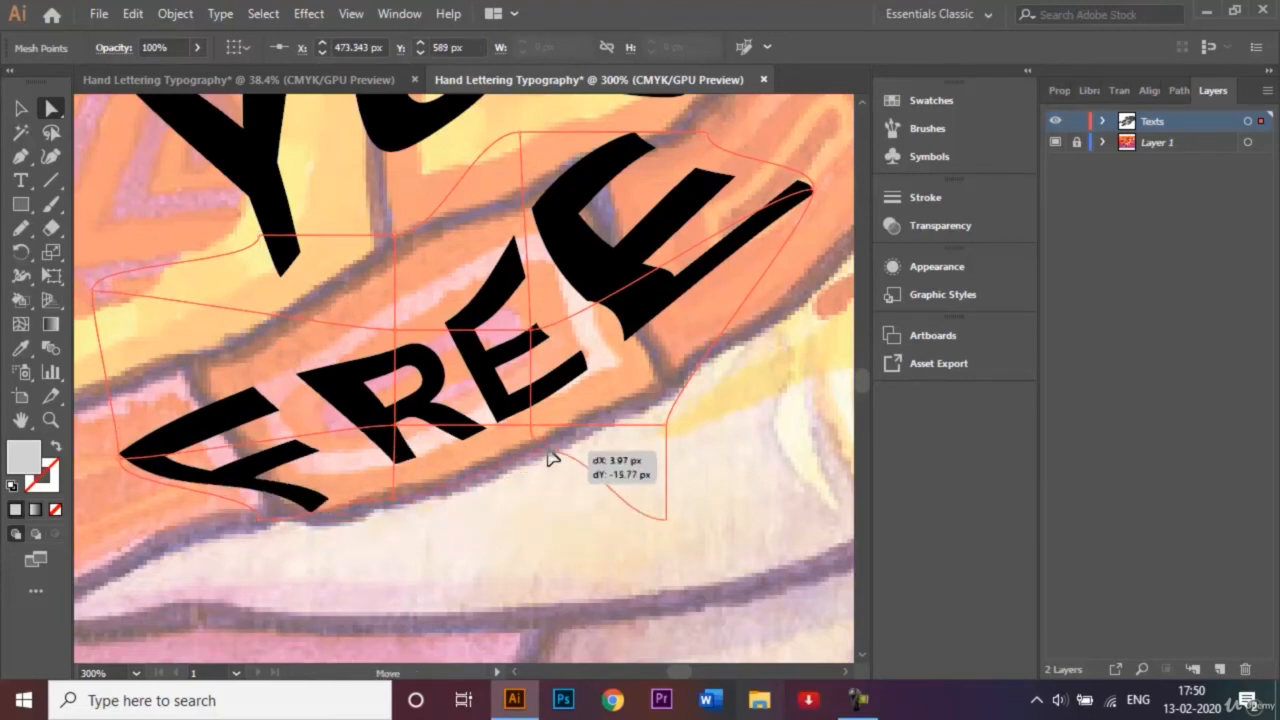
drag(667, 520, 662, 426)
drag(533, 331, 497, 290)
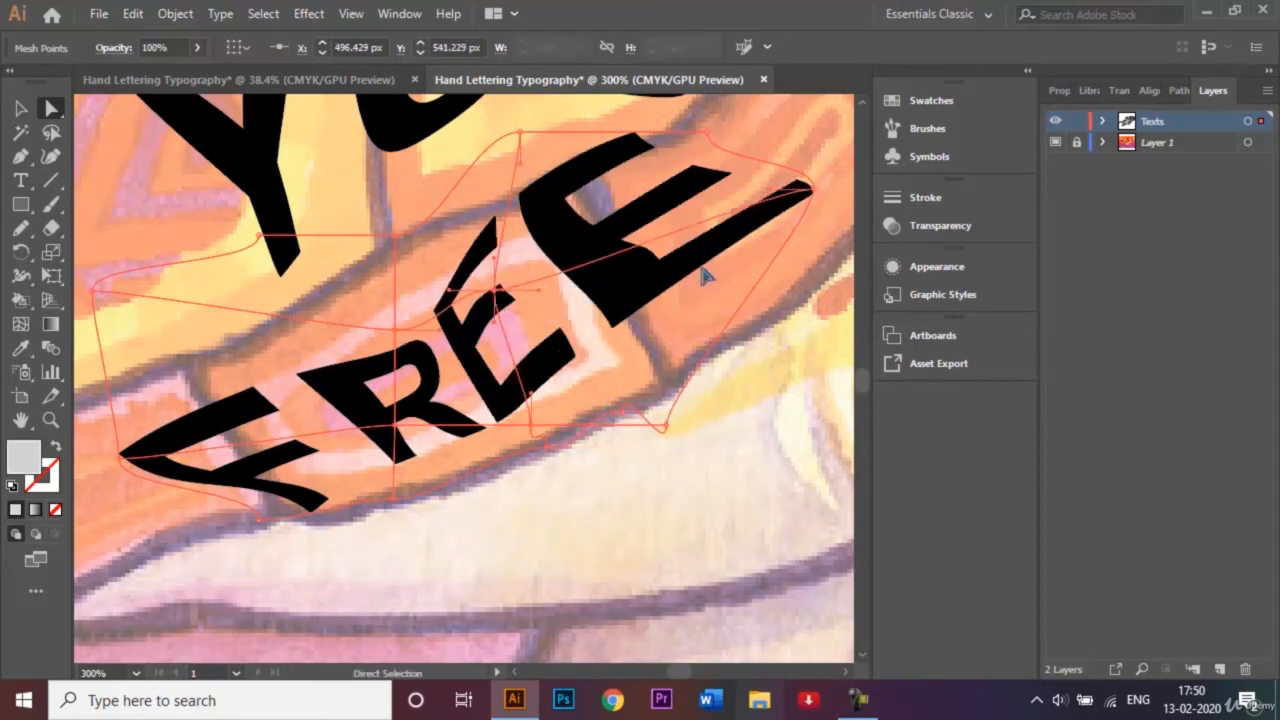
key(ctrl+0)
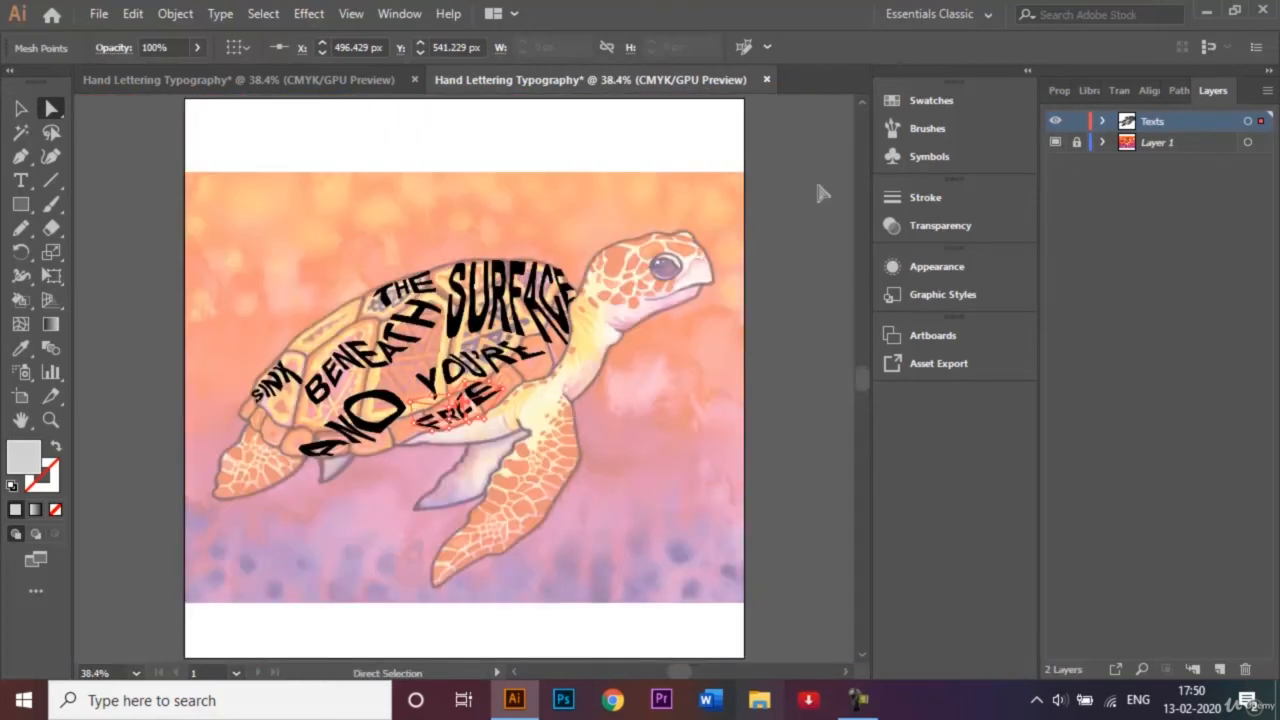
click(24, 108)
click(243, 192)
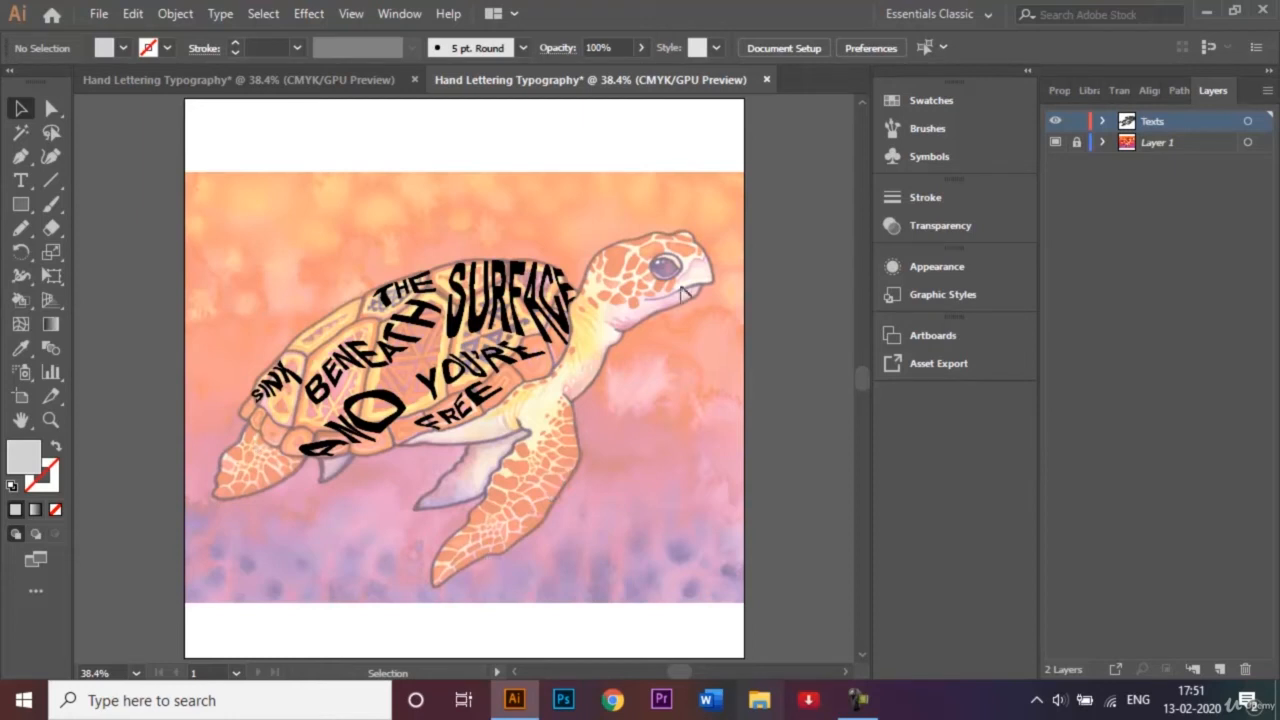
Set a black stroke and trace the turtle's head with the Pen tool from the shell's front edge over the brow to the chin.
click(20, 158)
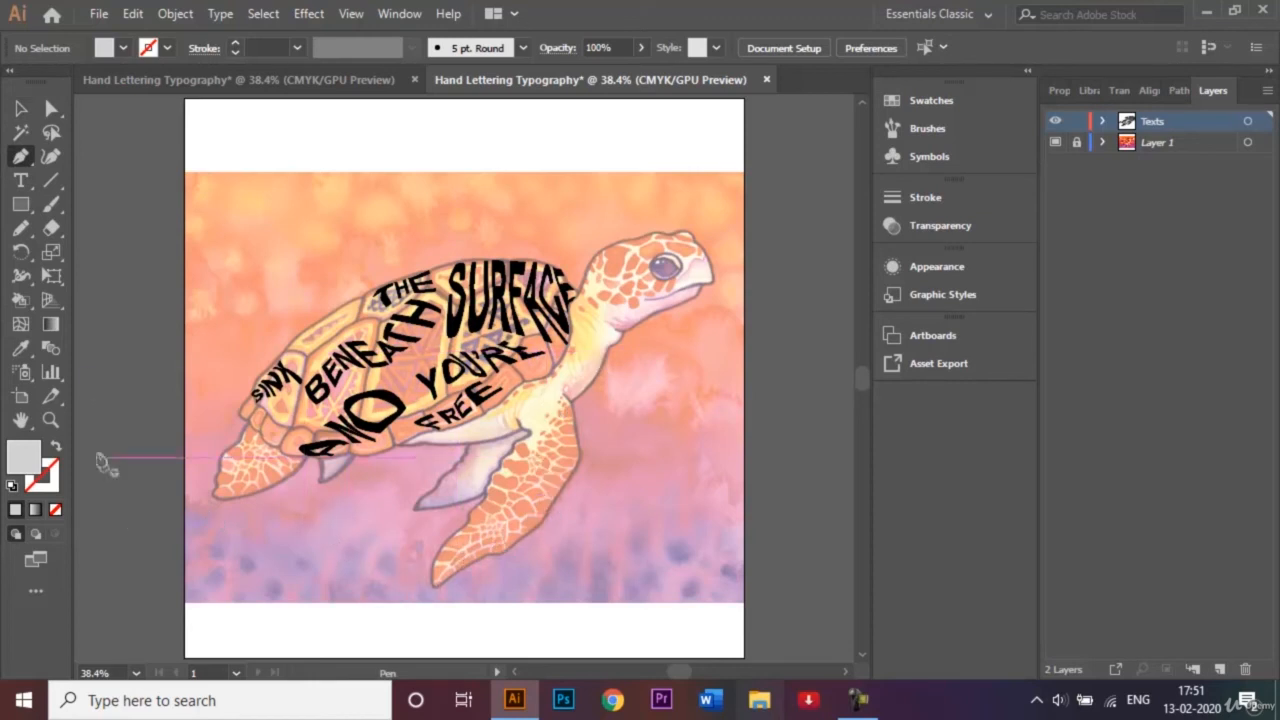
click(153, 52)
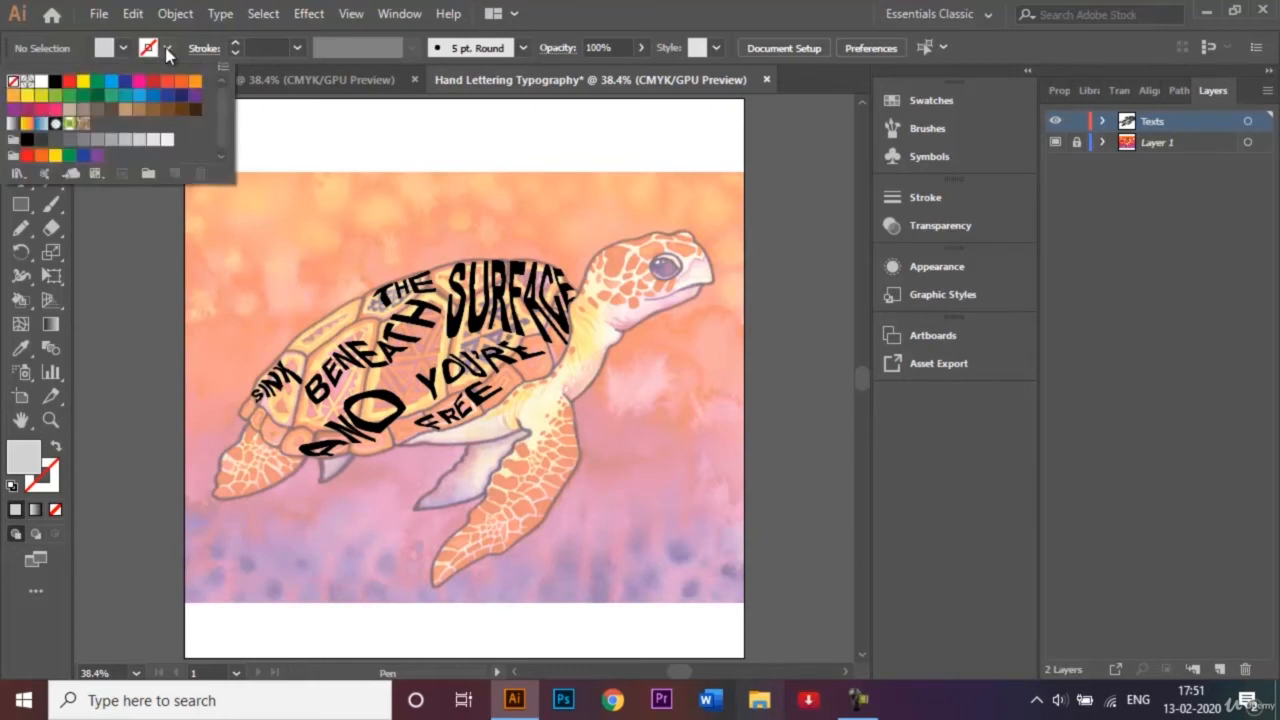
click(55, 84)
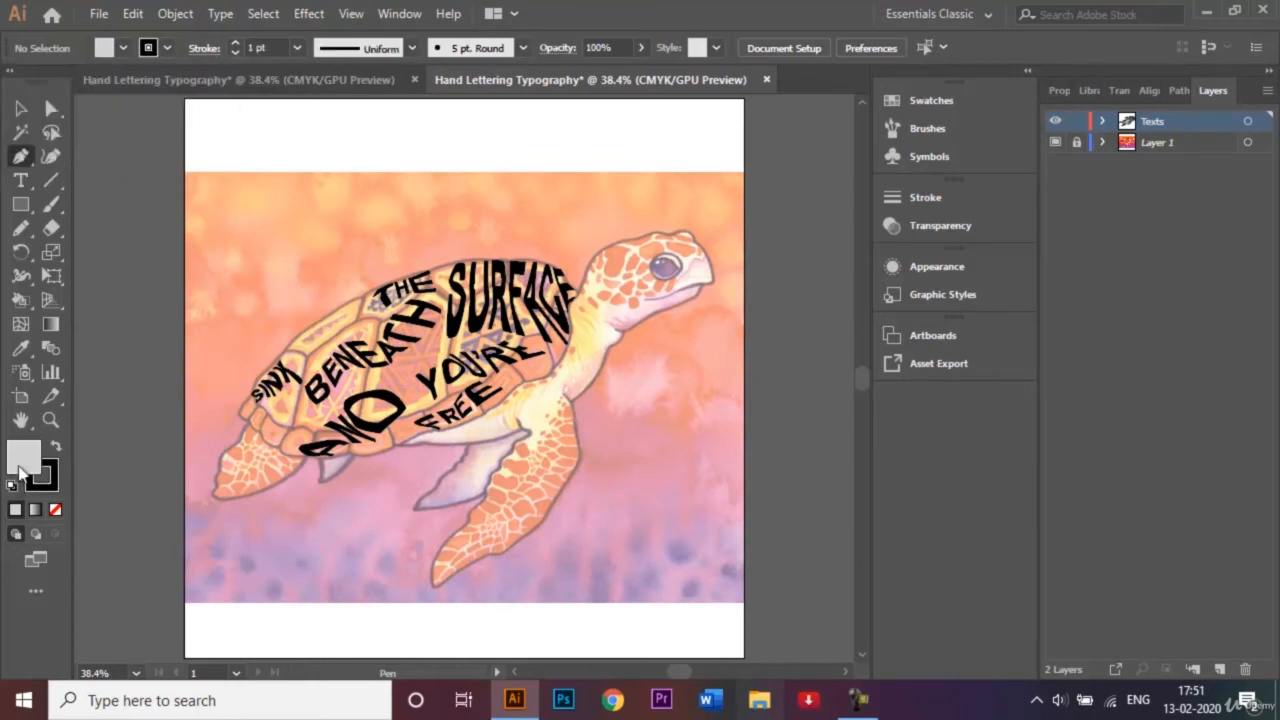
click(578, 302)
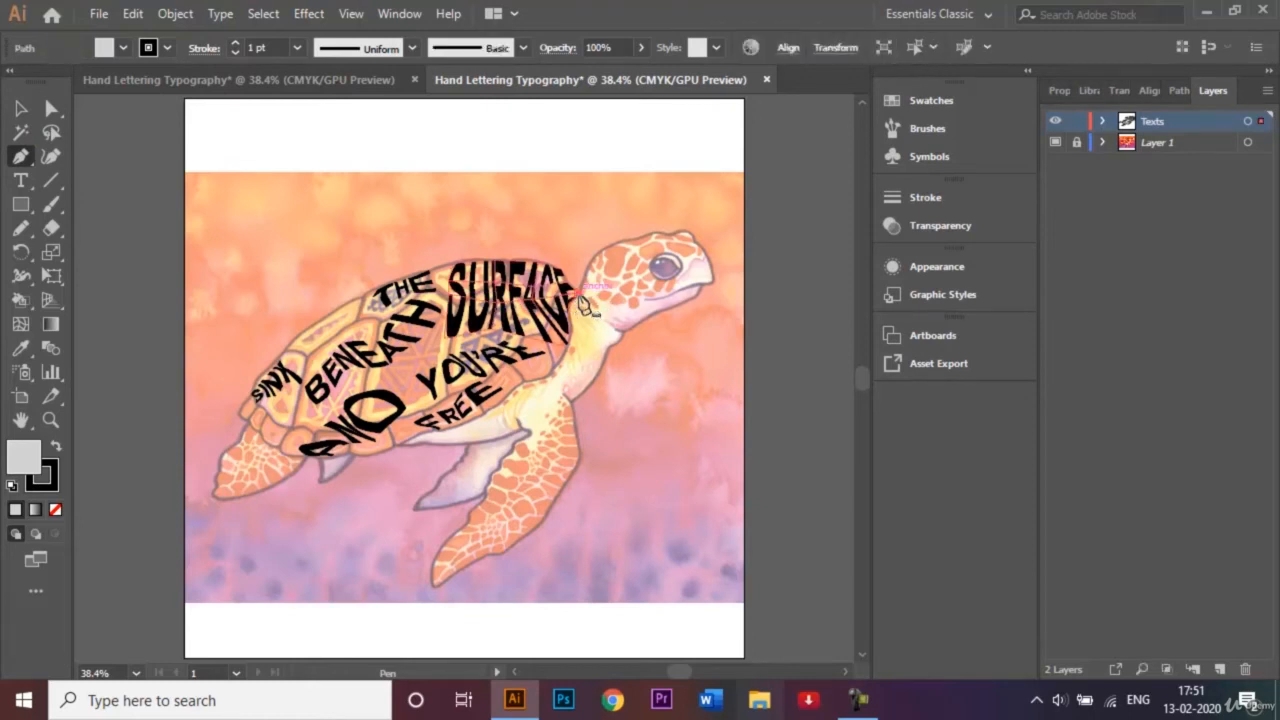
drag(600, 258, 708, 263)
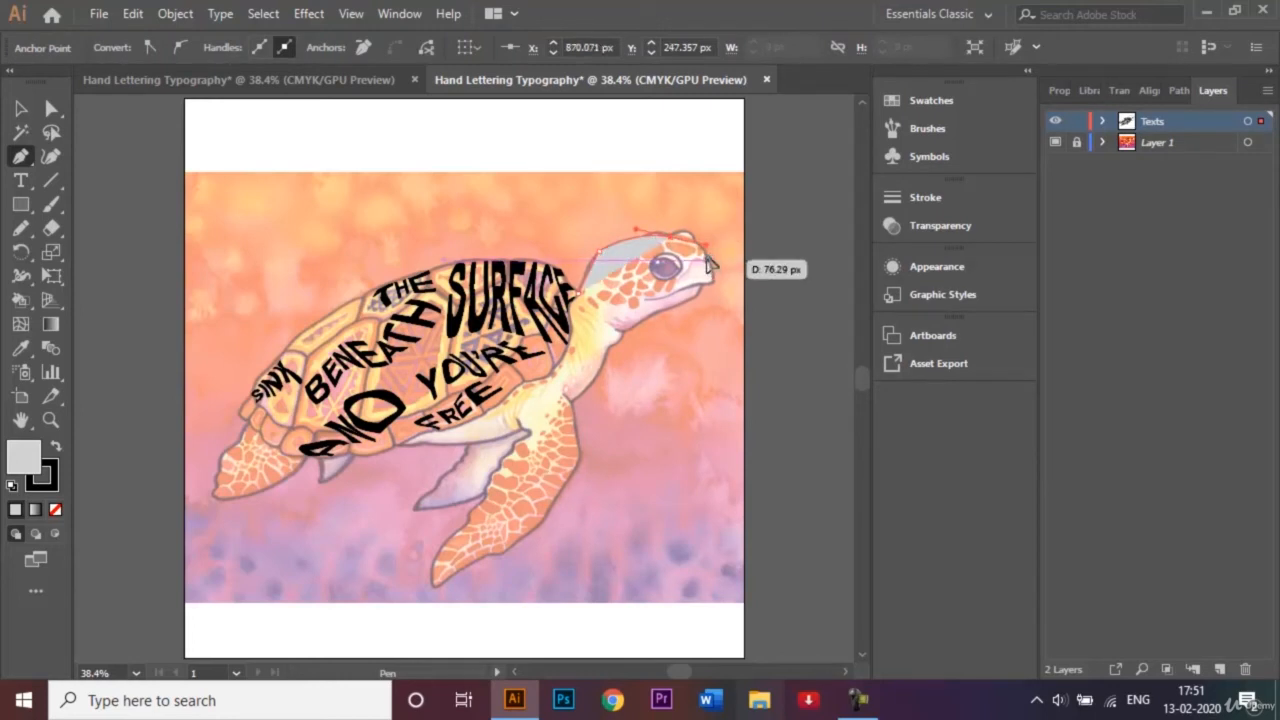
click(707, 260)
click(714, 282)
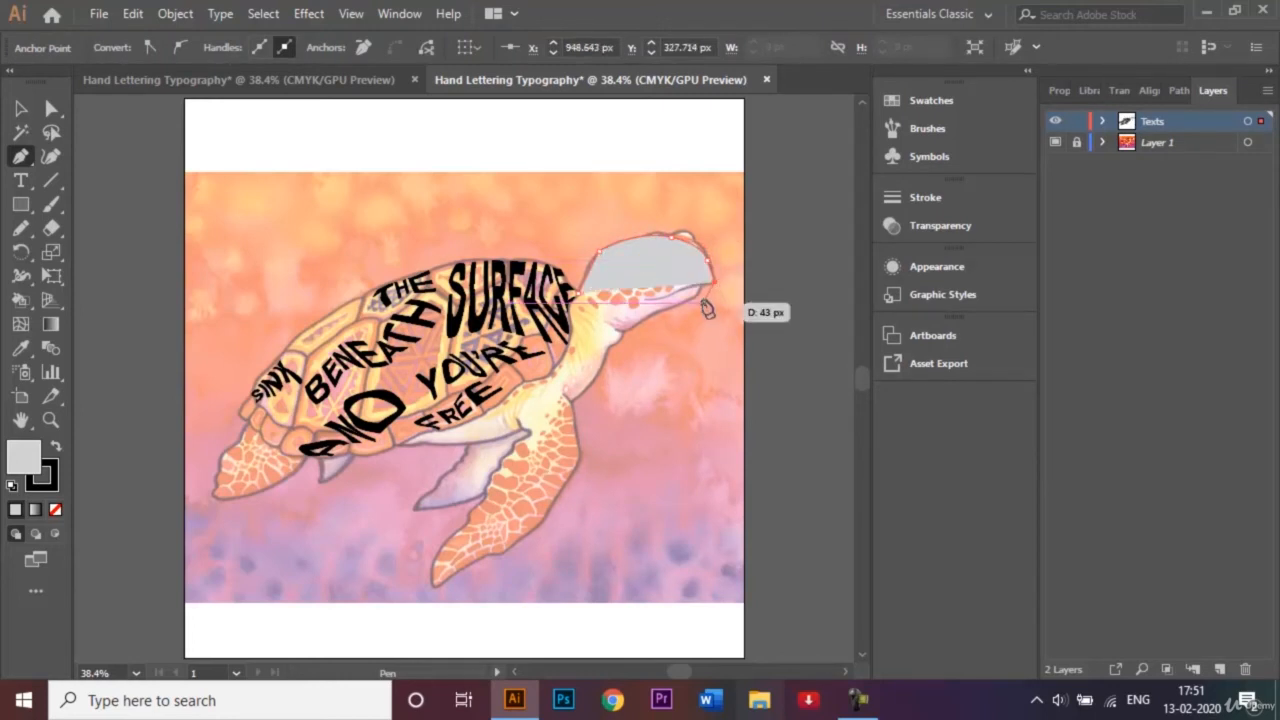
click(699, 300)
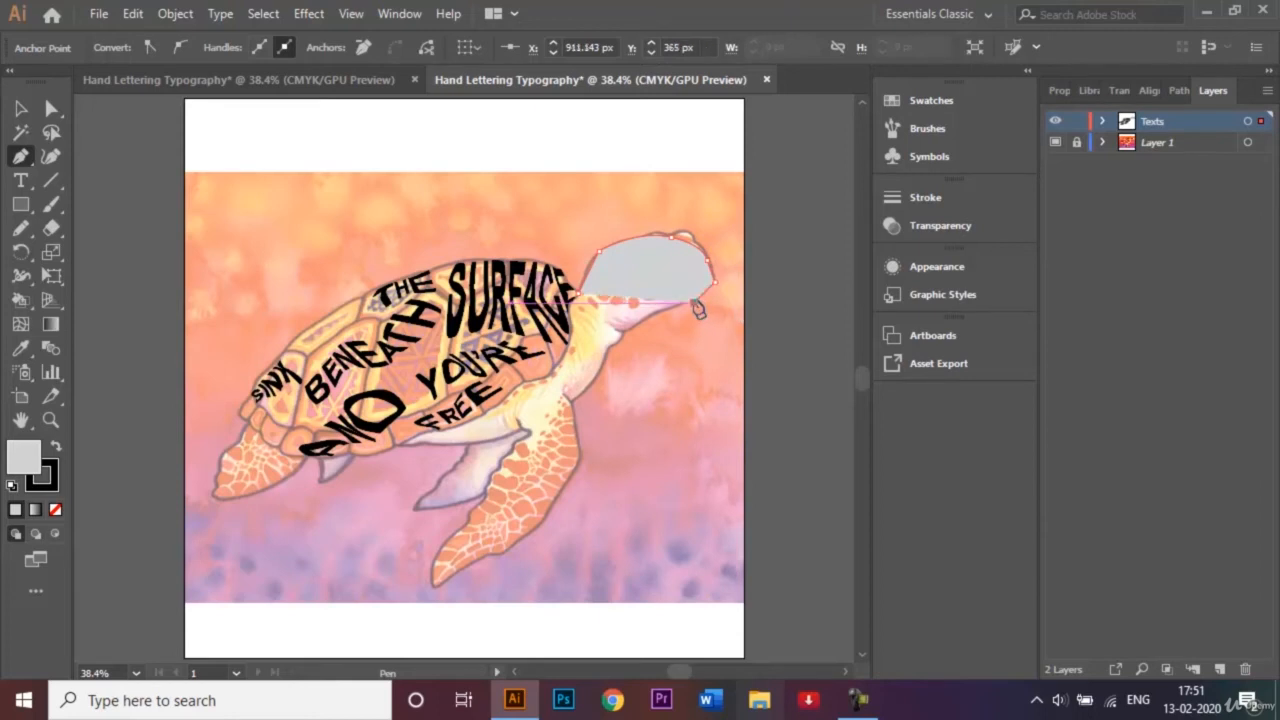
Continue the path down the throat and along the front flipper's outer edge around its tip.
click(621, 331)
click(615, 358)
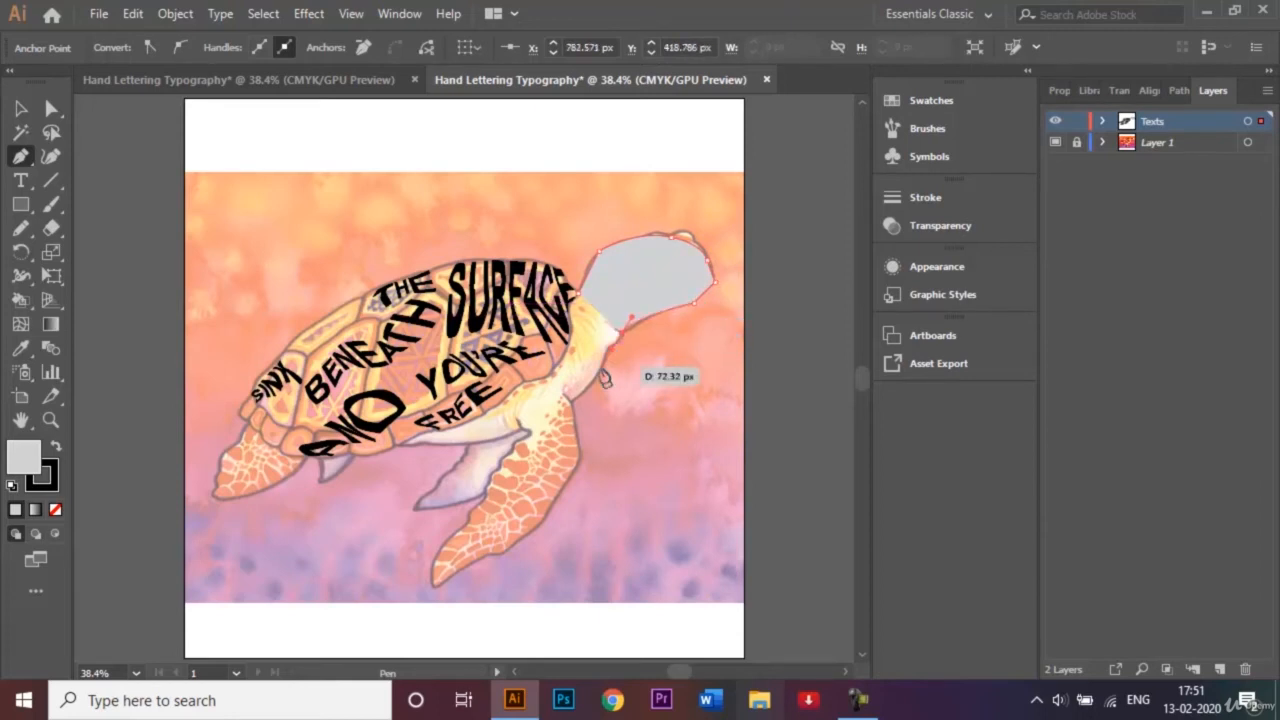
click(584, 389)
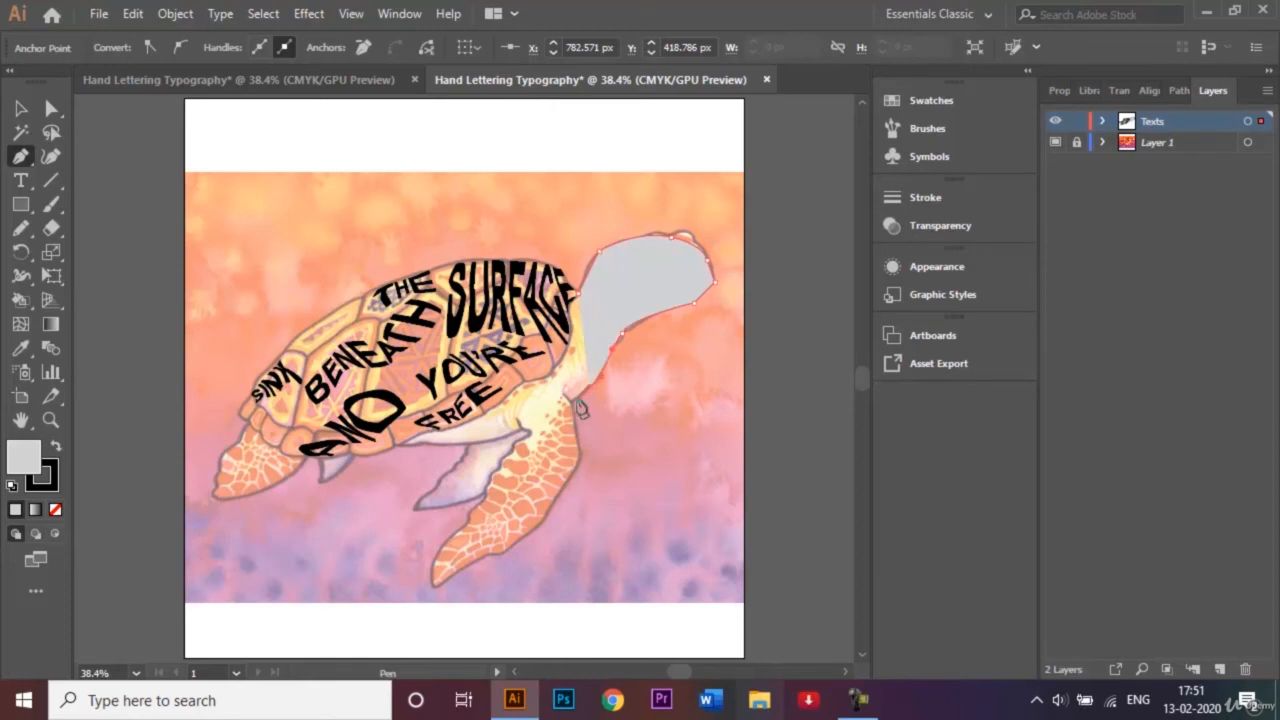
click(566, 398)
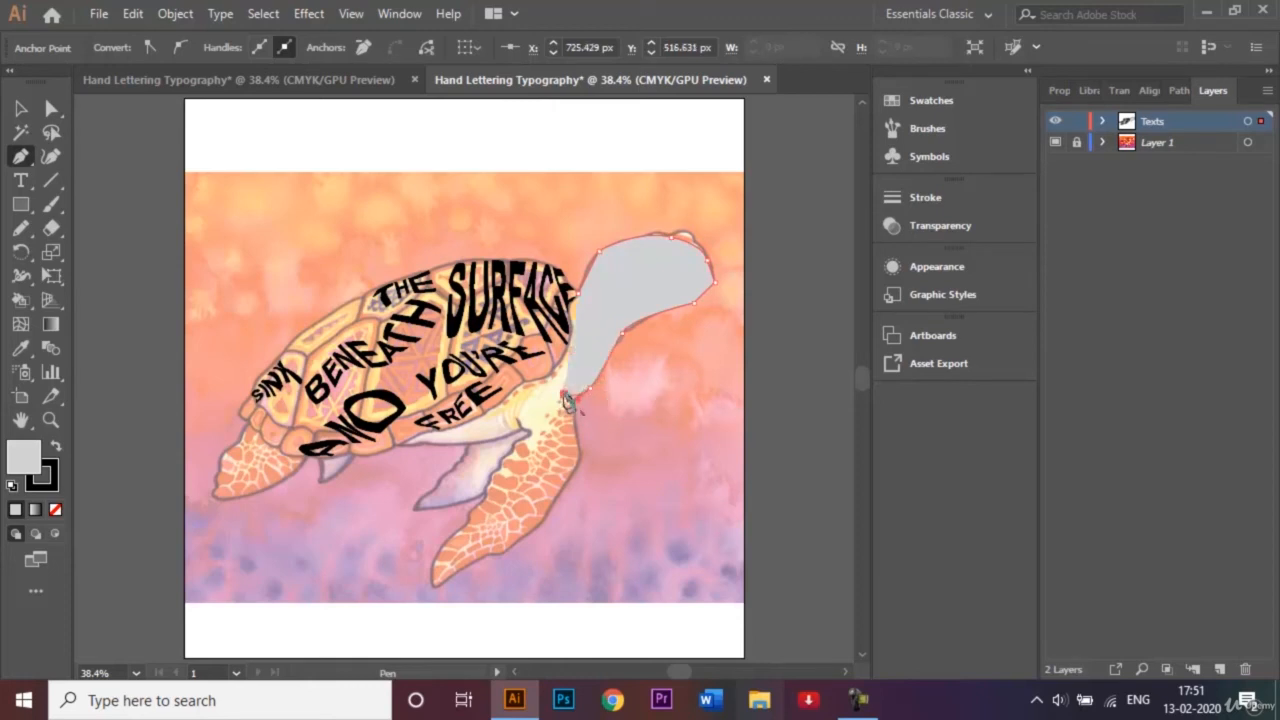
click(582, 450)
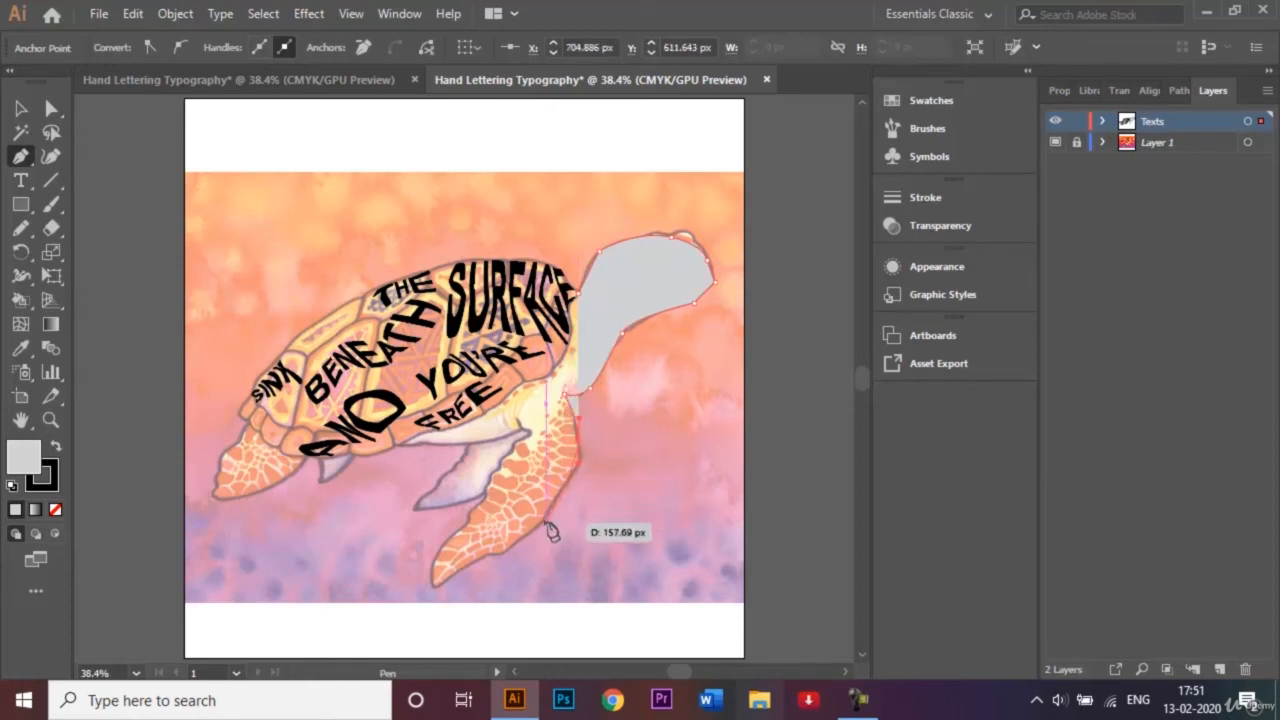
click(535, 530)
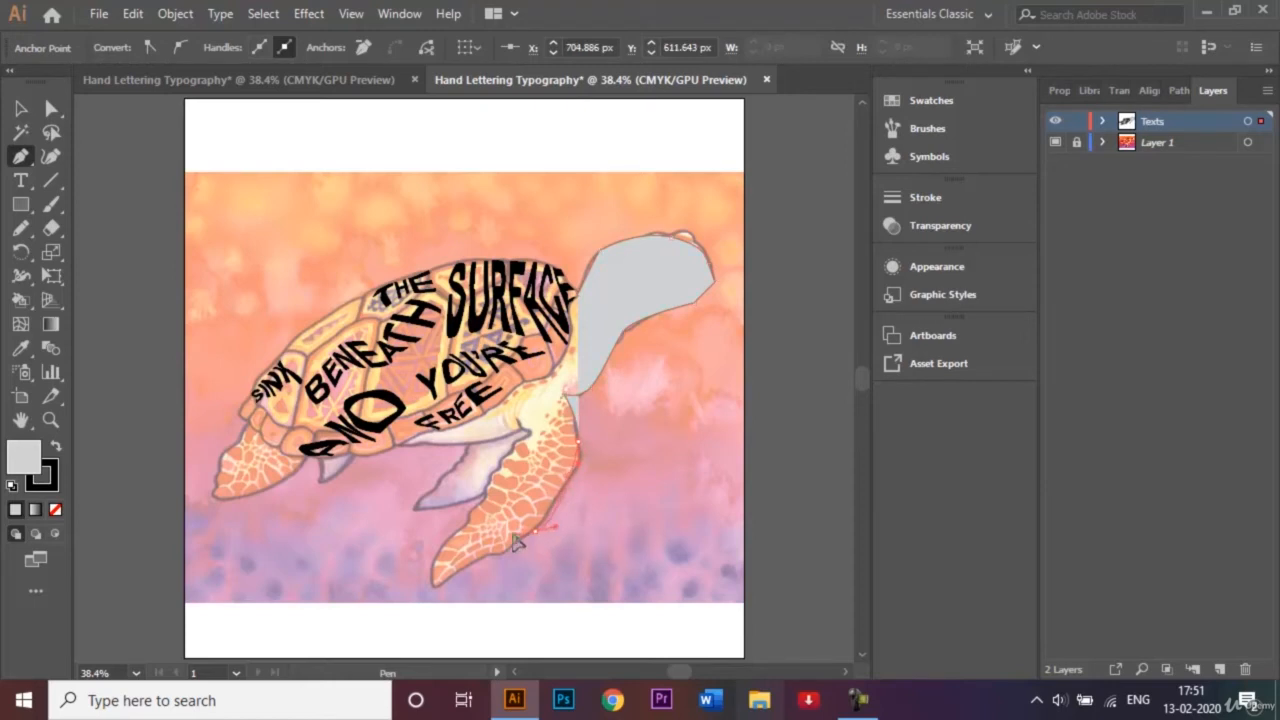
drag(513, 537, 432, 558)
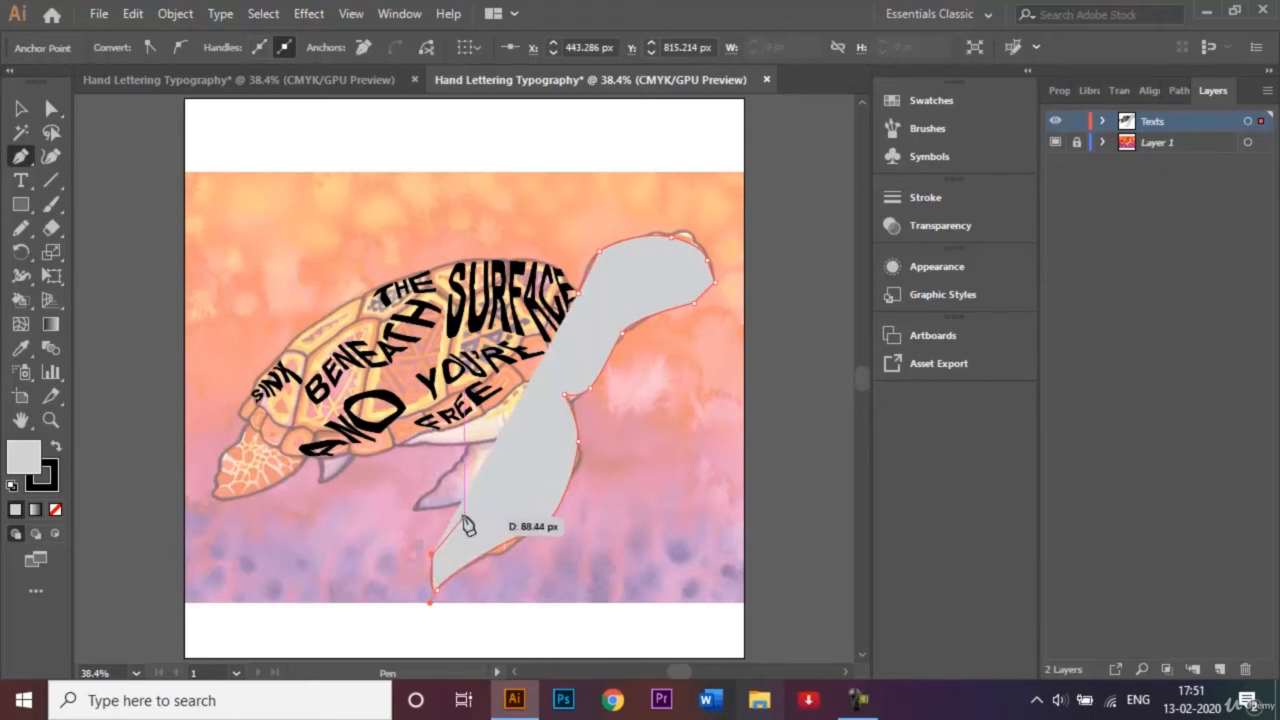
Continue the path up the flipper's inner edge and back along the belly's underside to the shell's rim below "FREE".
drag(464, 516, 528, 437)
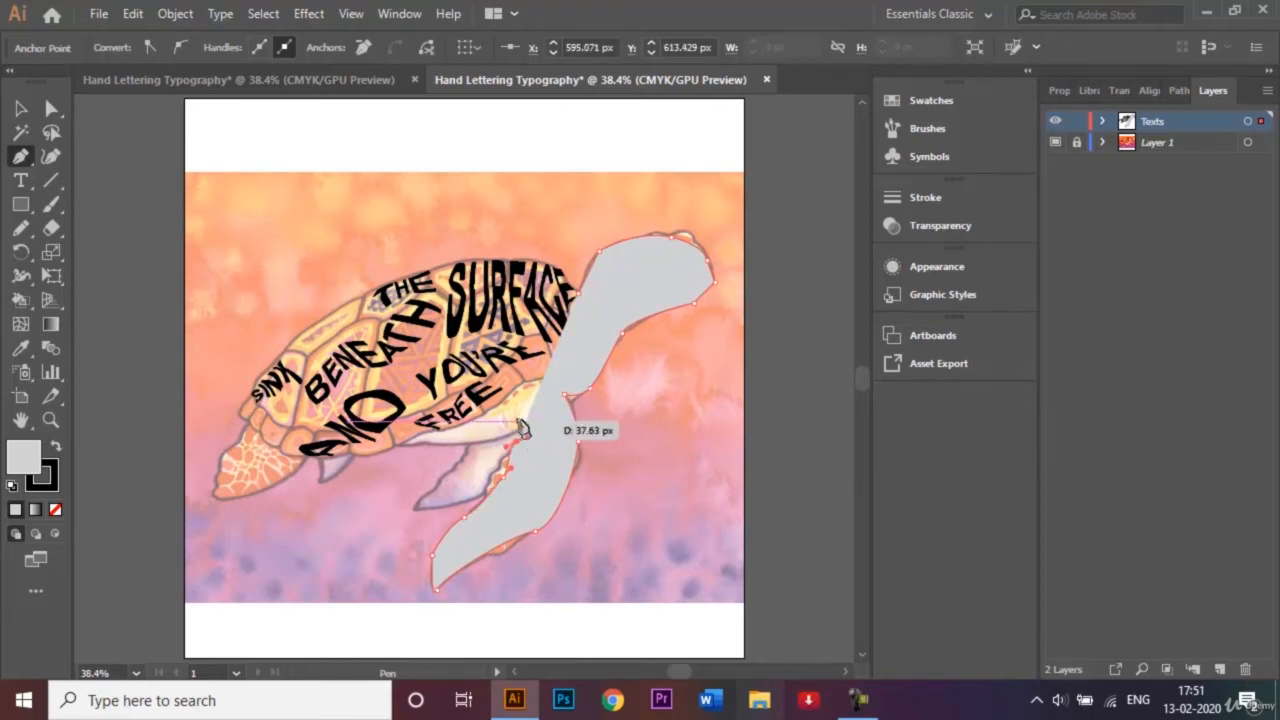
click(518, 421)
drag(483, 441, 464, 435)
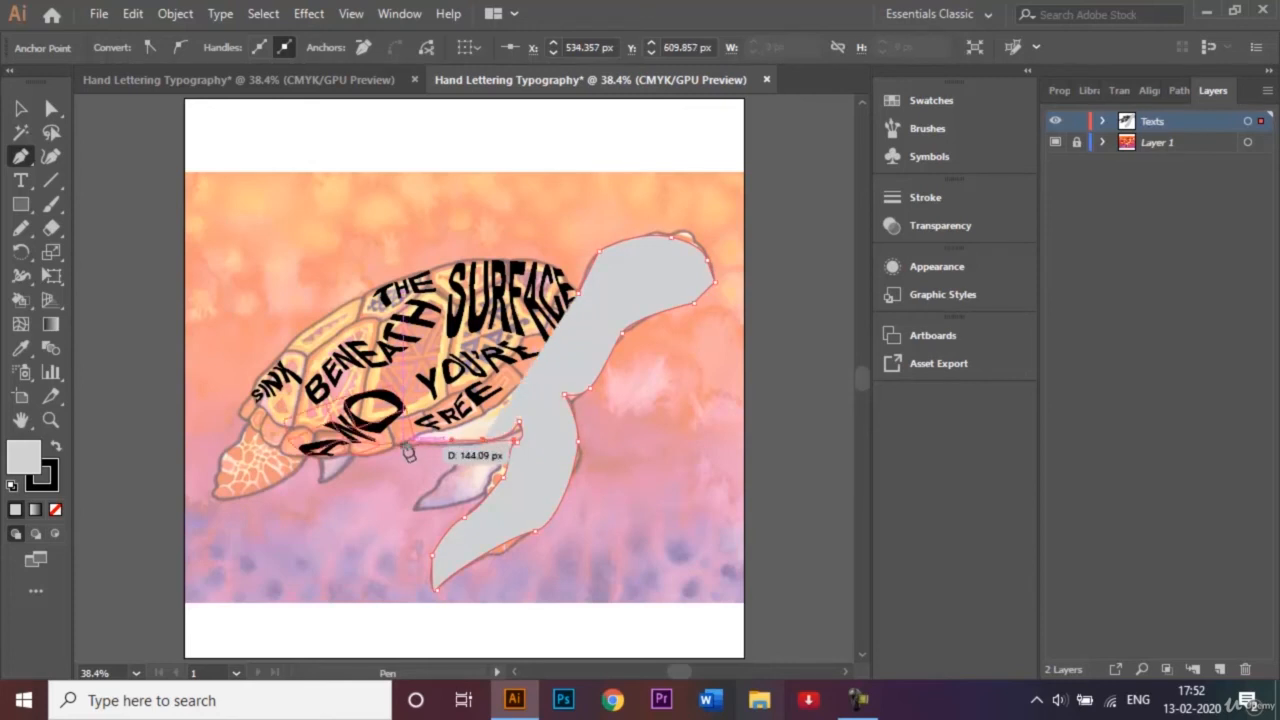
click(408, 443)
drag(408, 443, 397, 447)
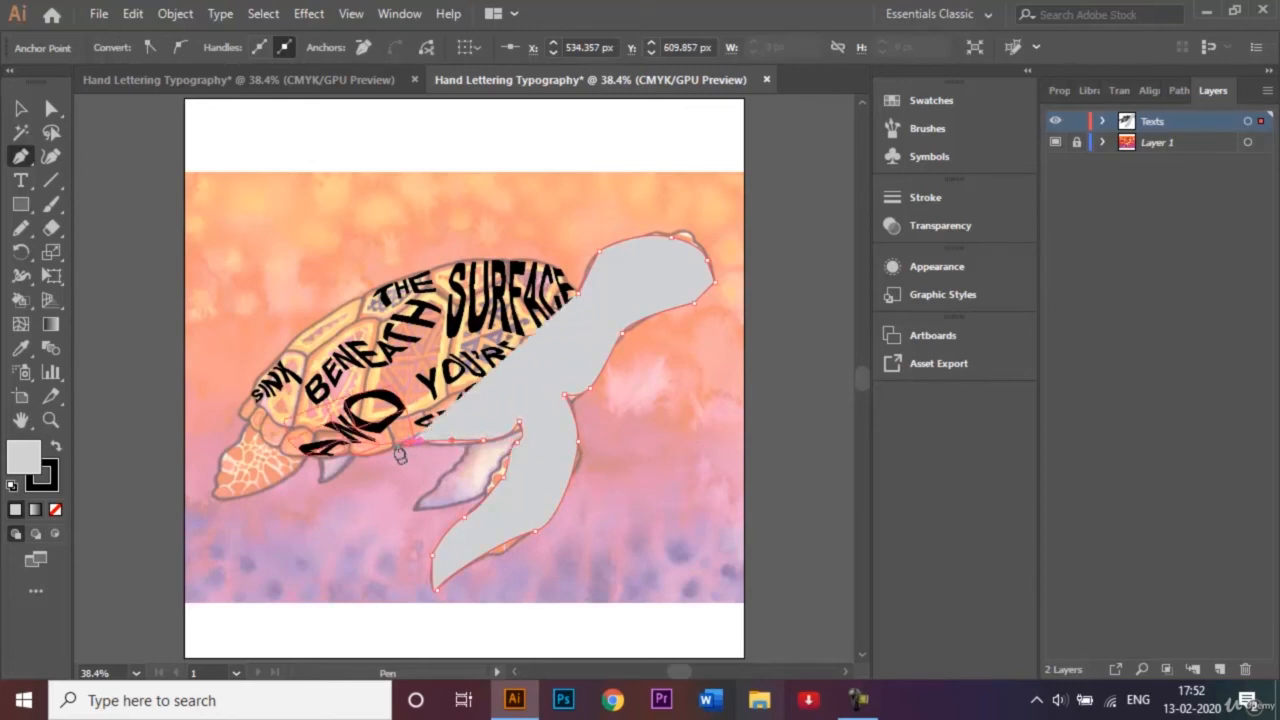
Trace along the shell's lower rim below "FREE" and "YOU'RE" and up its front edge, closing the head-and-flipper path at its starting point.
click(457, 421)
click(513, 405)
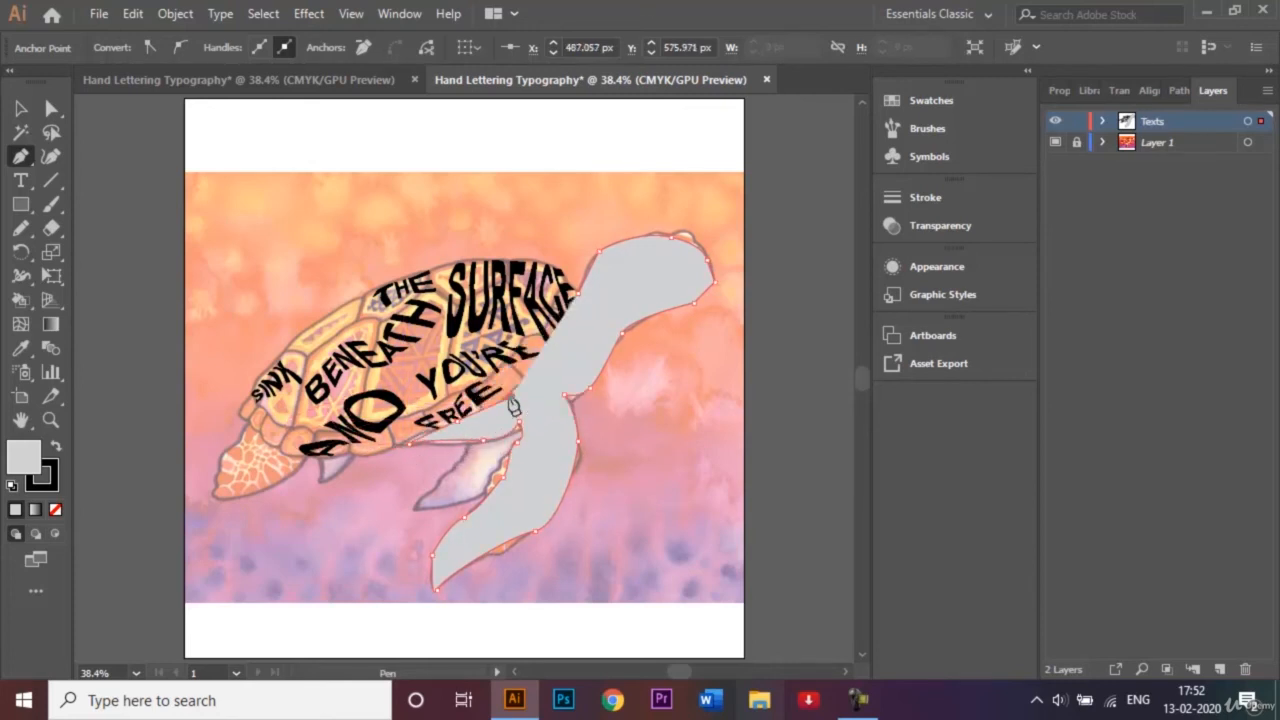
click(547, 369)
click(577, 345)
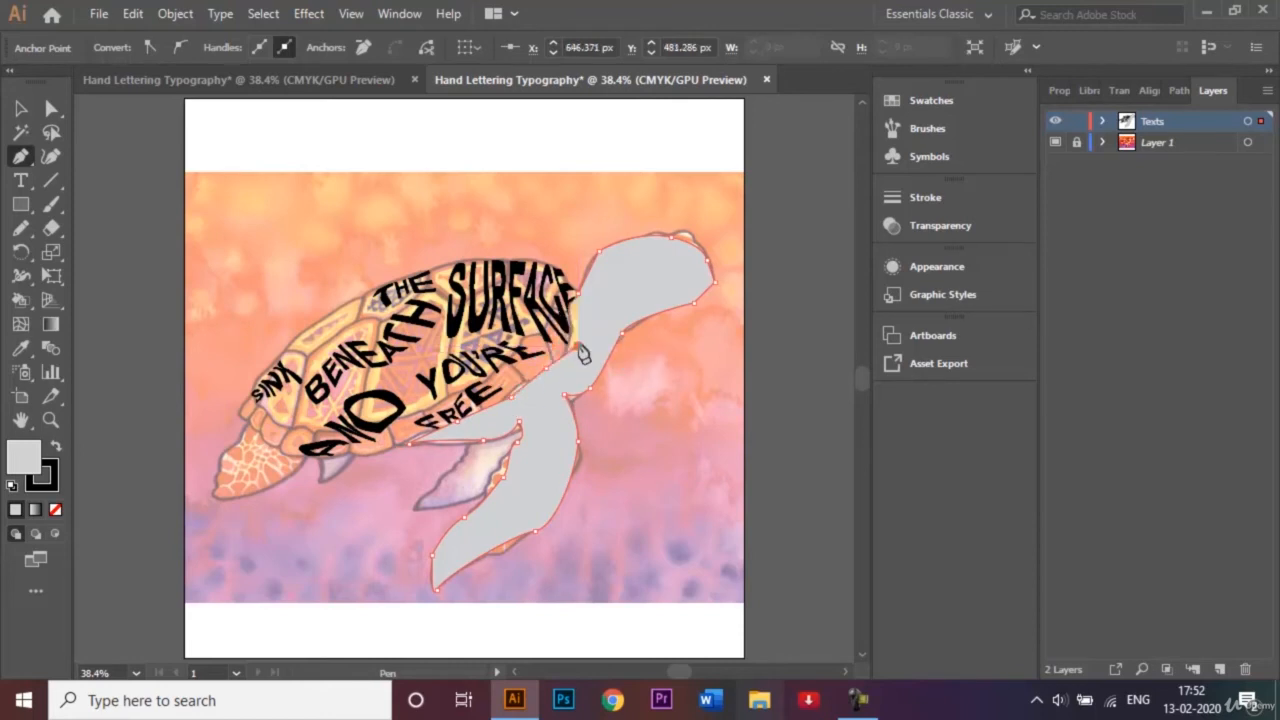
click(575, 325)
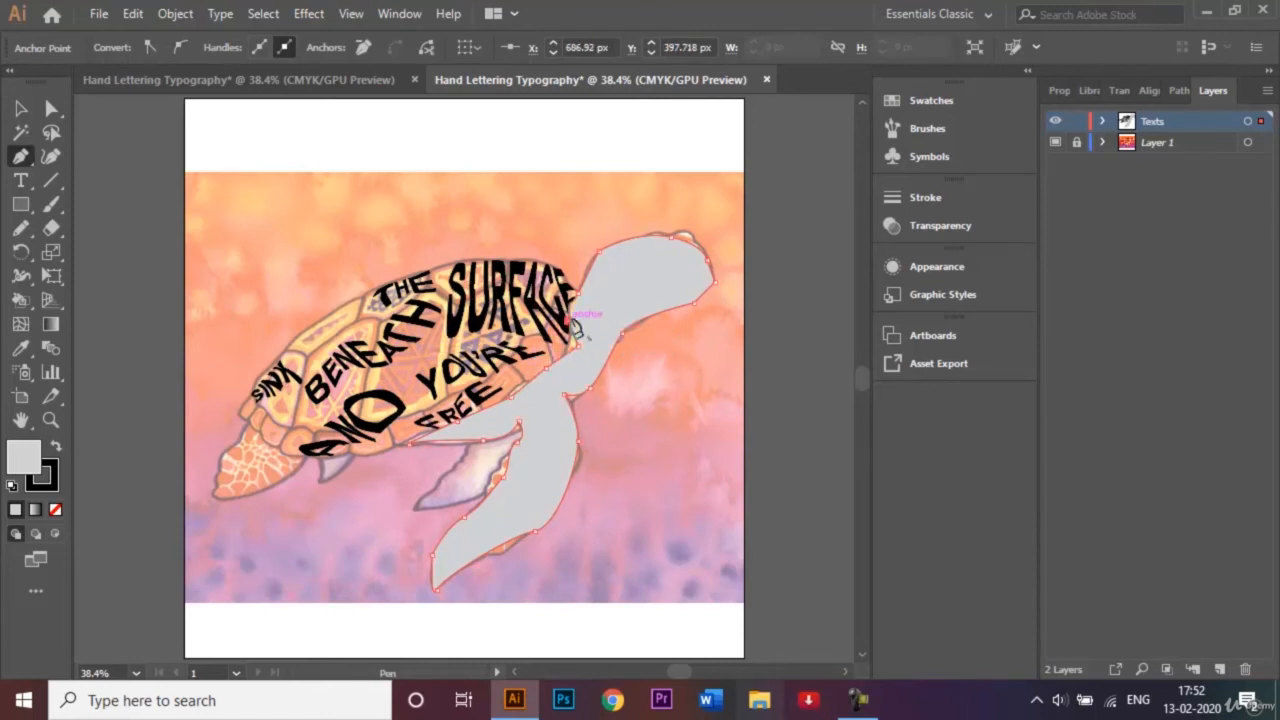
click(582, 303)
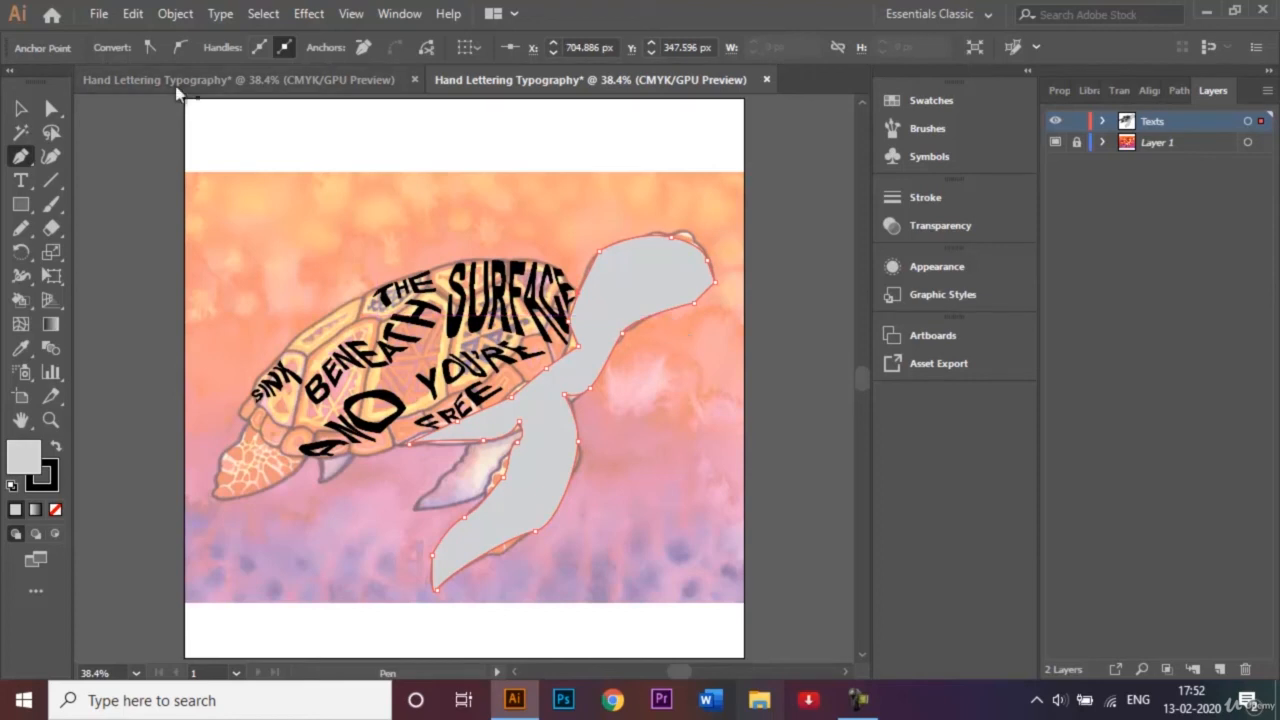
Round the path's corners at the shell's front edge to about 58 px and move the brow anchor outward to the head's outline.
click(52, 108)
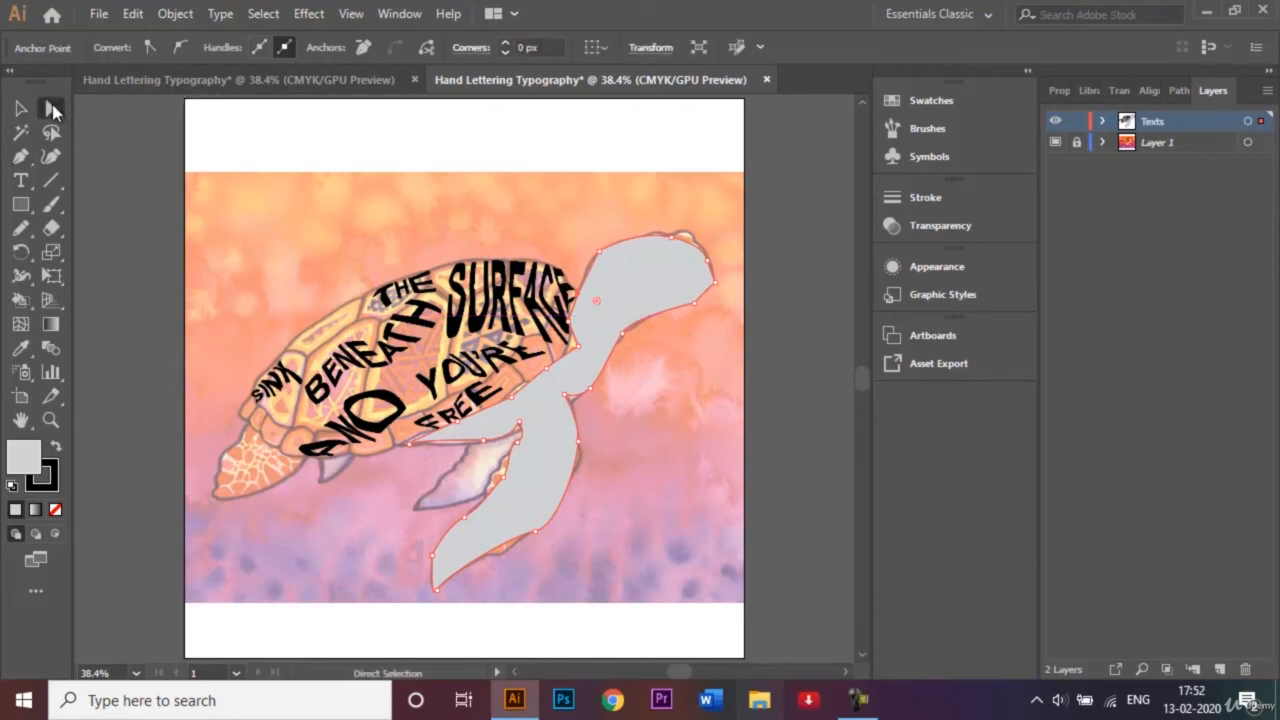
click(579, 347)
drag(564, 345, 546, 338)
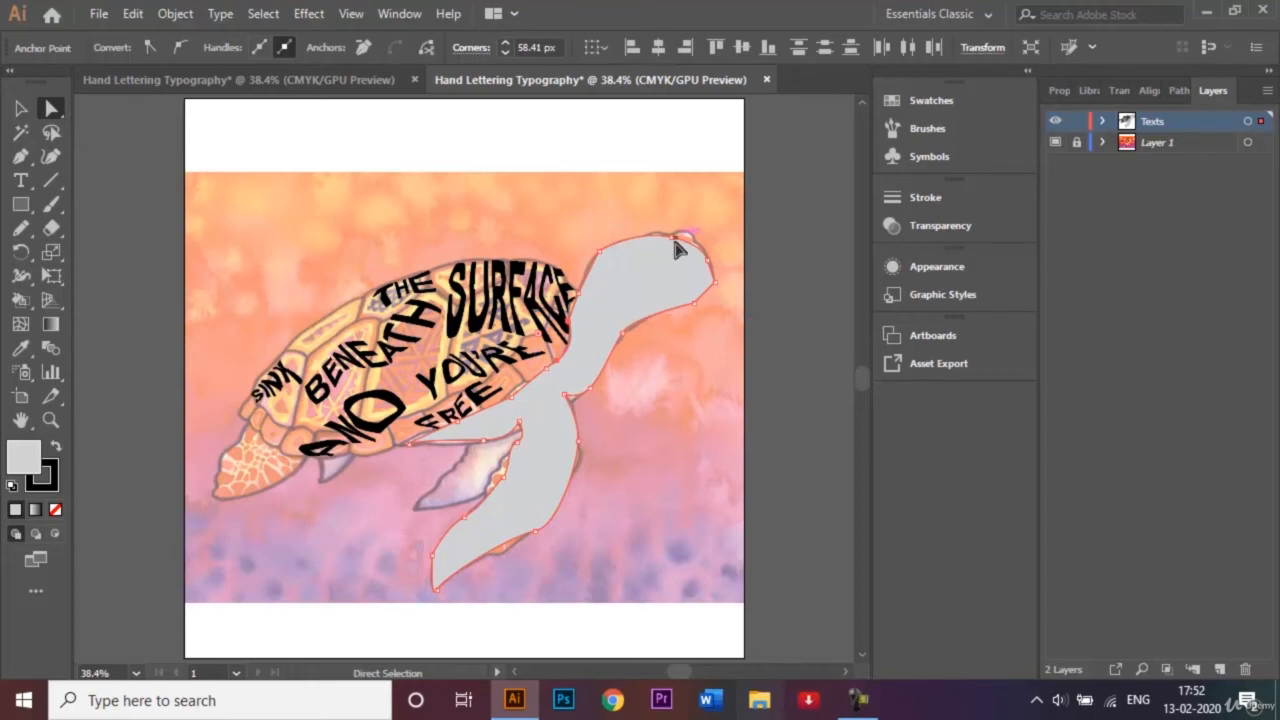
drag(684, 241, 690, 240)
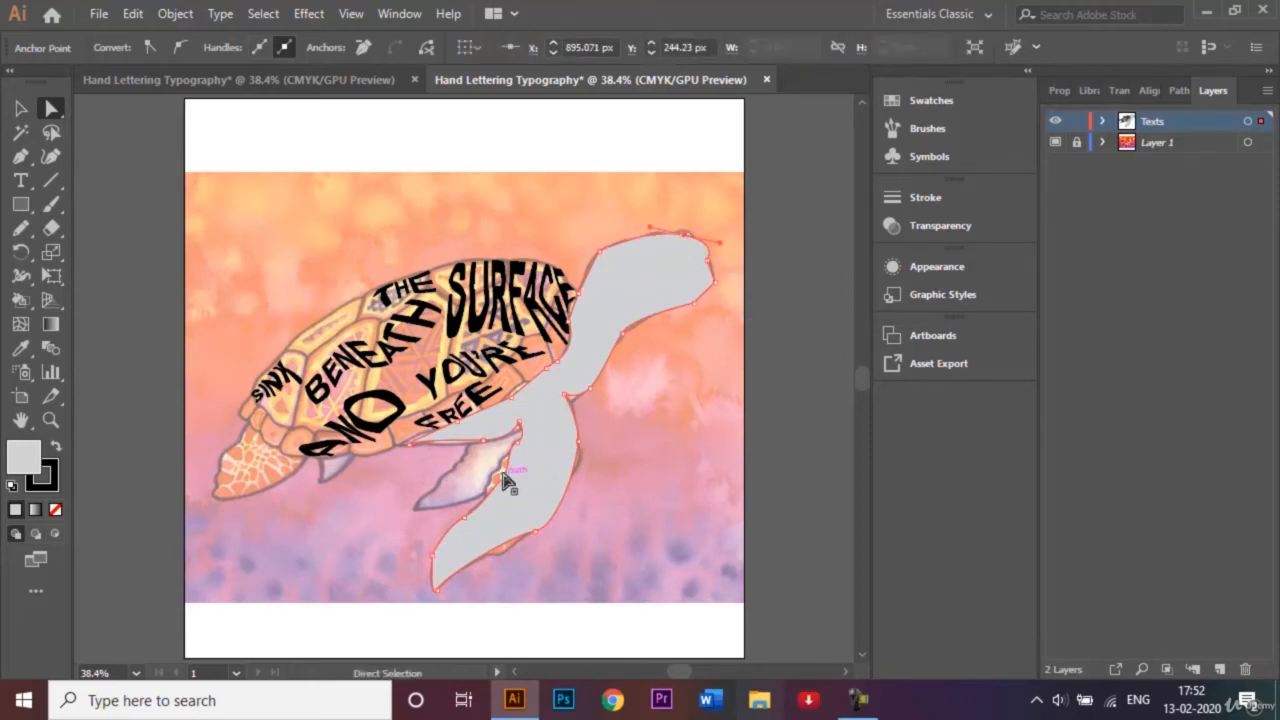
Adjust the front flipper's inner and outer edges to the artwork and round the corner between throat and flipper to about 35 px.
drag(506, 480, 491, 480)
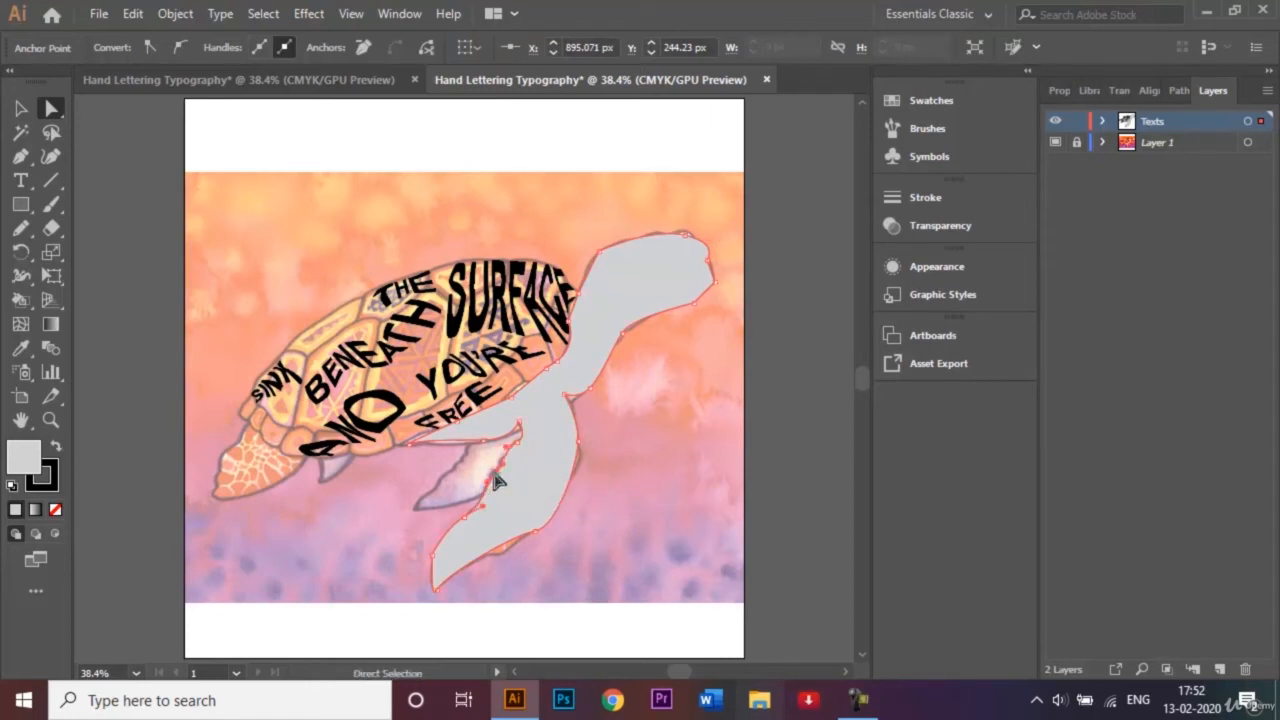
click(528, 545)
drag(528, 548, 518, 538)
click(548, 508)
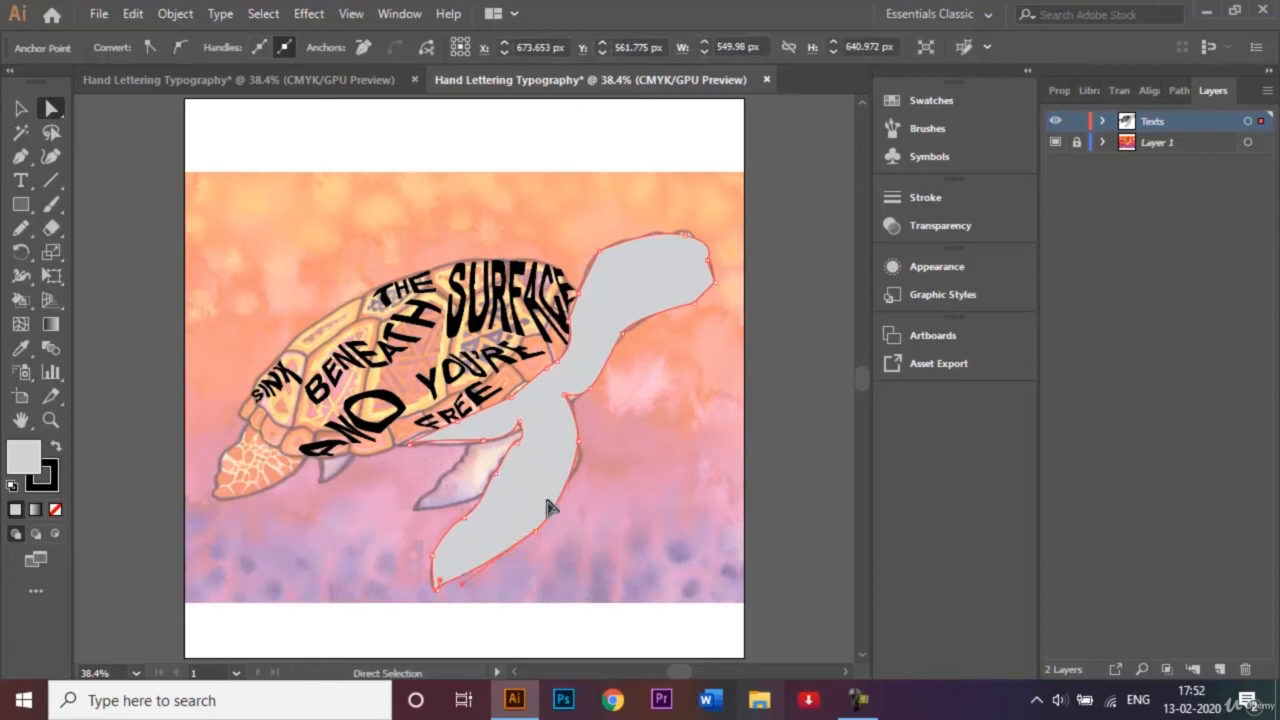
click(563, 393)
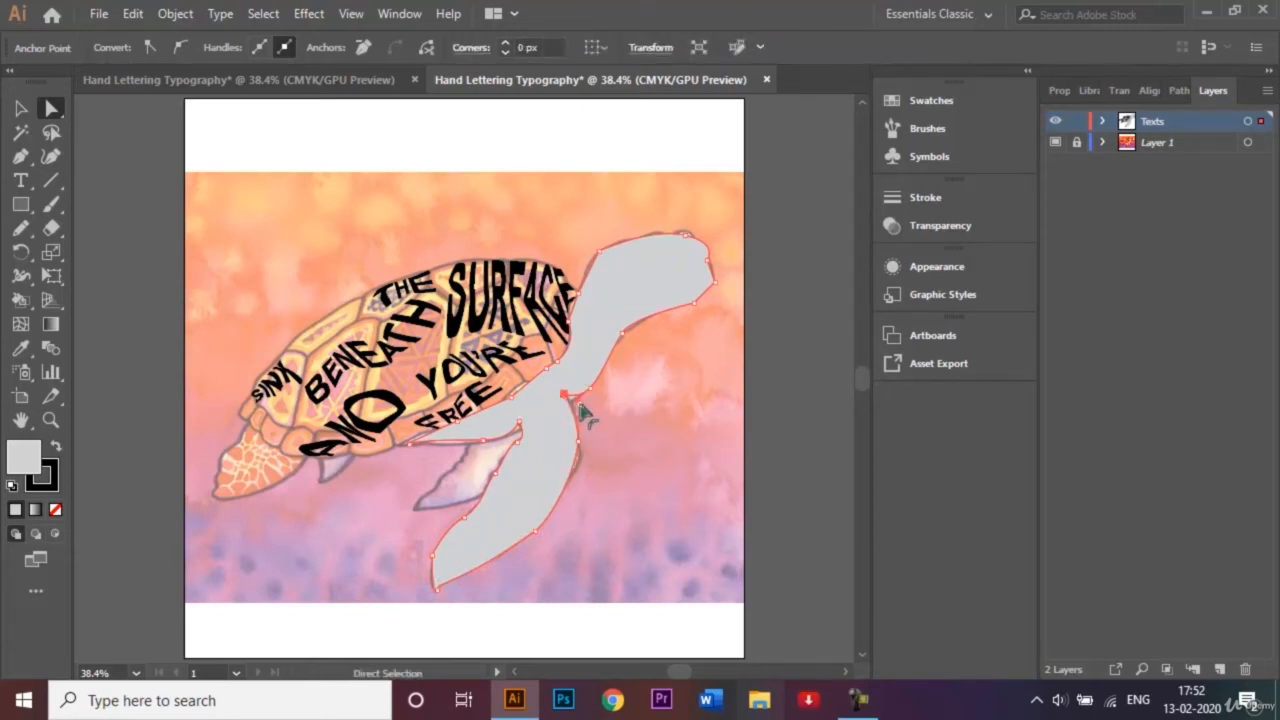
drag(583, 413, 596, 418)
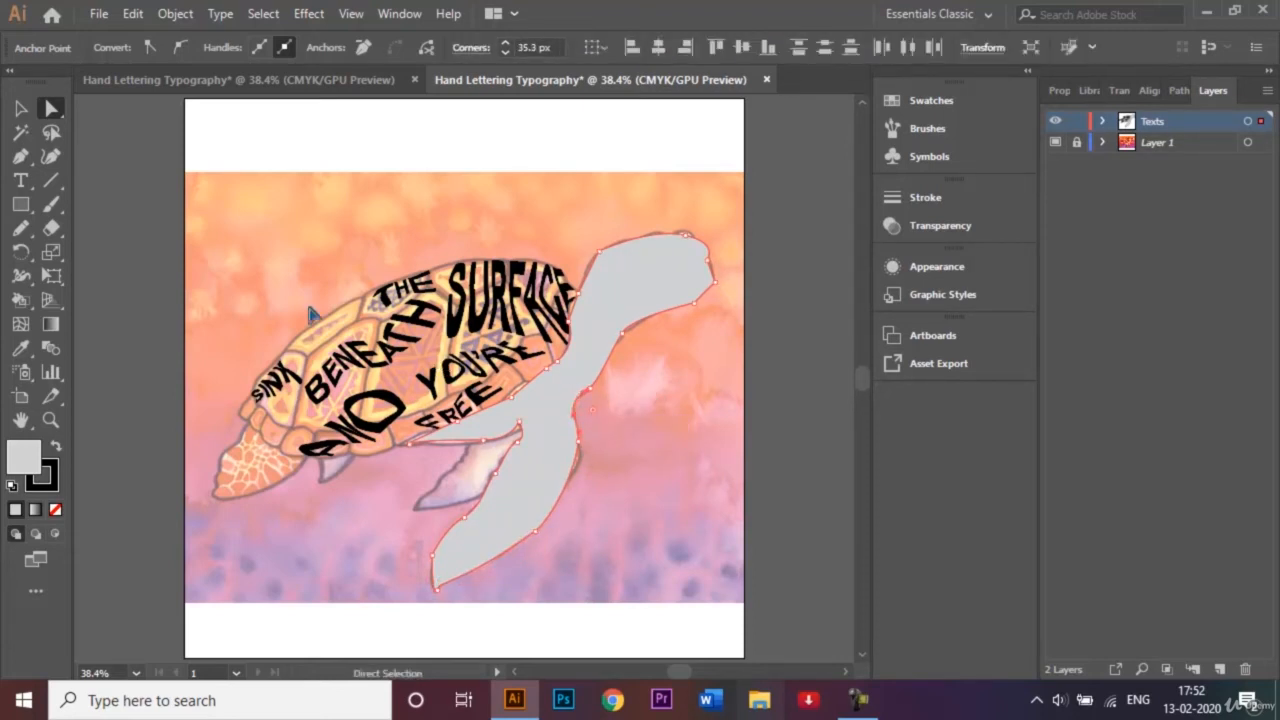
Move the anchor where the belly meets the front flipper's inner edge to match the artwork, and finish editing the path.
drag(518, 420, 519, 431)
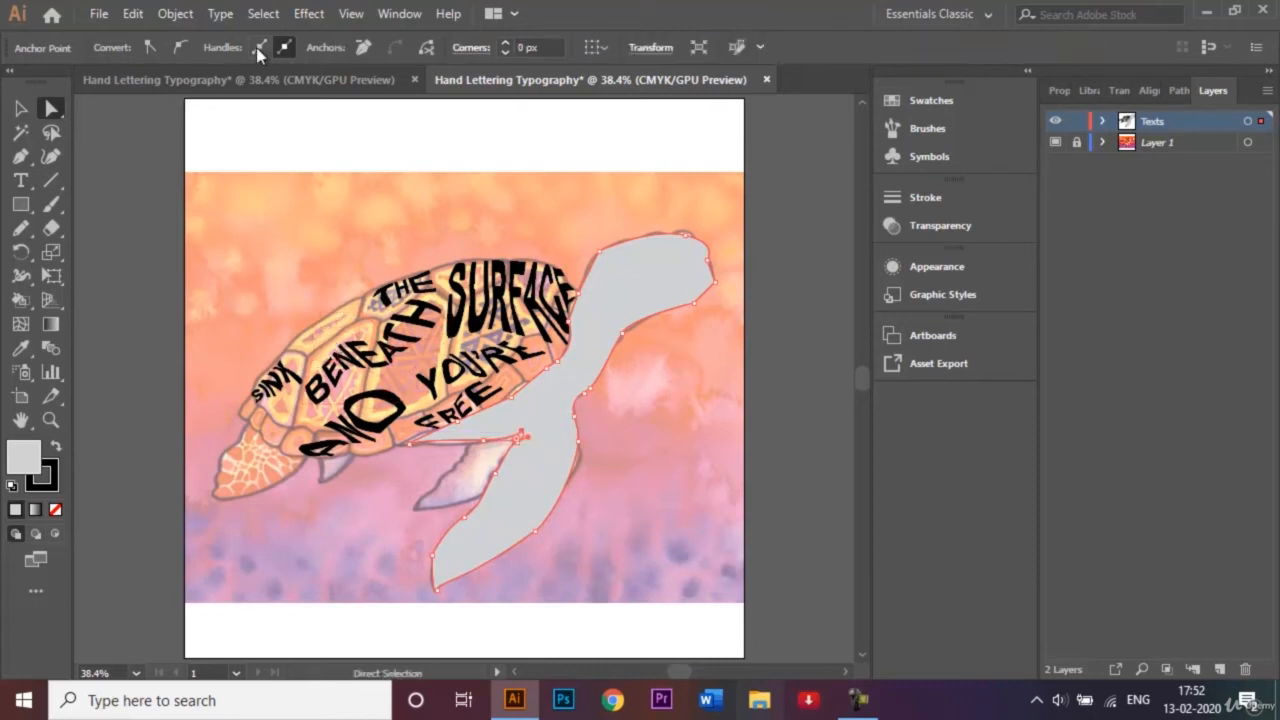
click(22, 110)
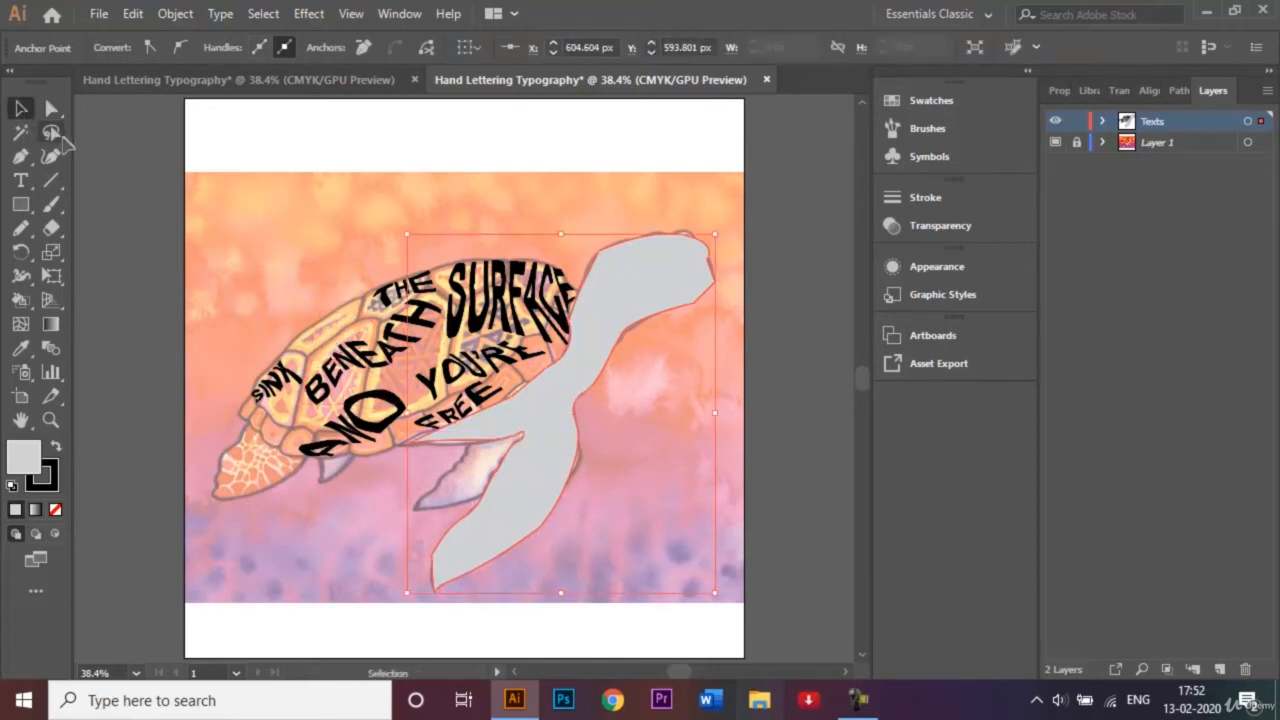
click(178, 218)
Fill the head-and-flipper shape with a white-to-black linear gradient at 0° and dock the gradient controls with the other collapsed panels.
click(662, 288)
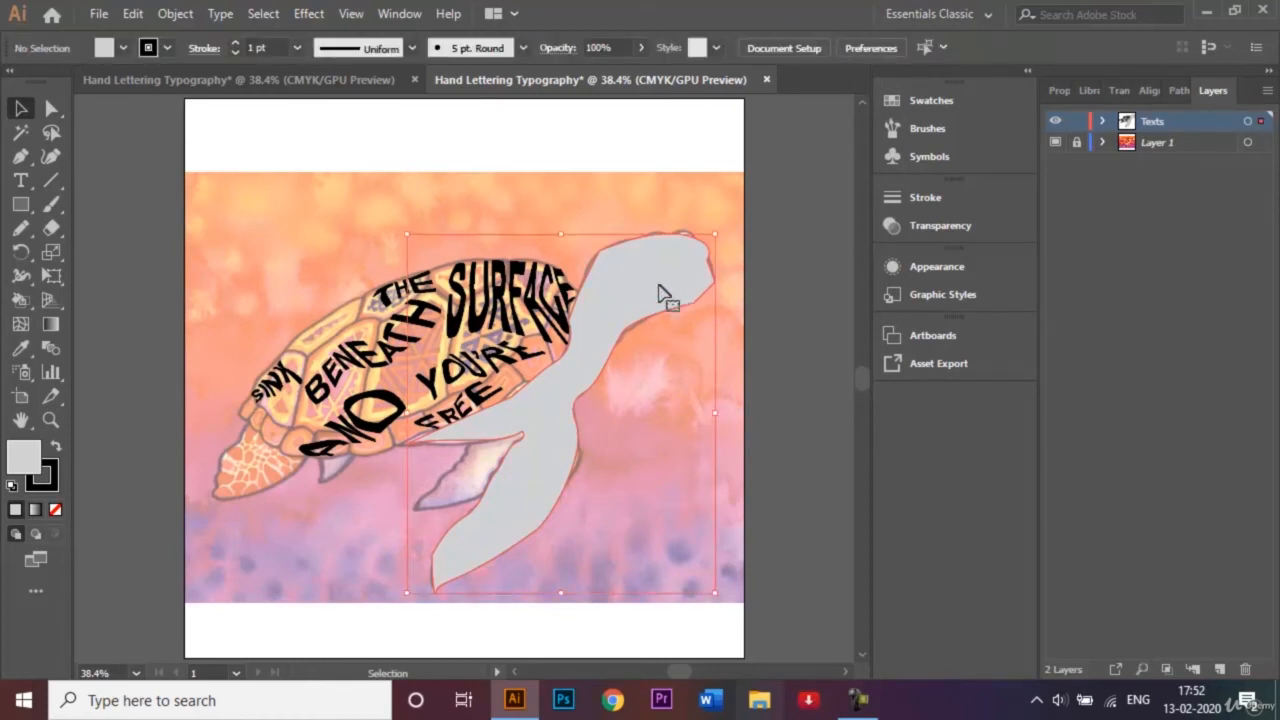
click(51, 326)
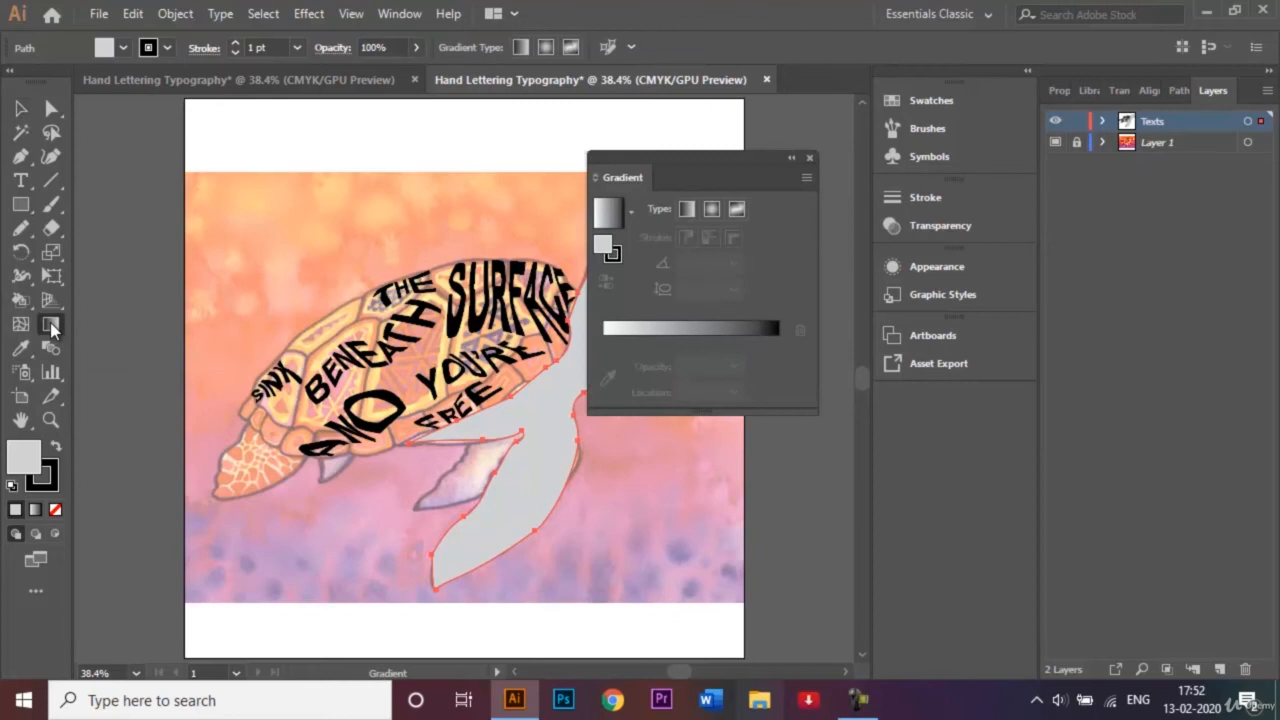
click(717, 320)
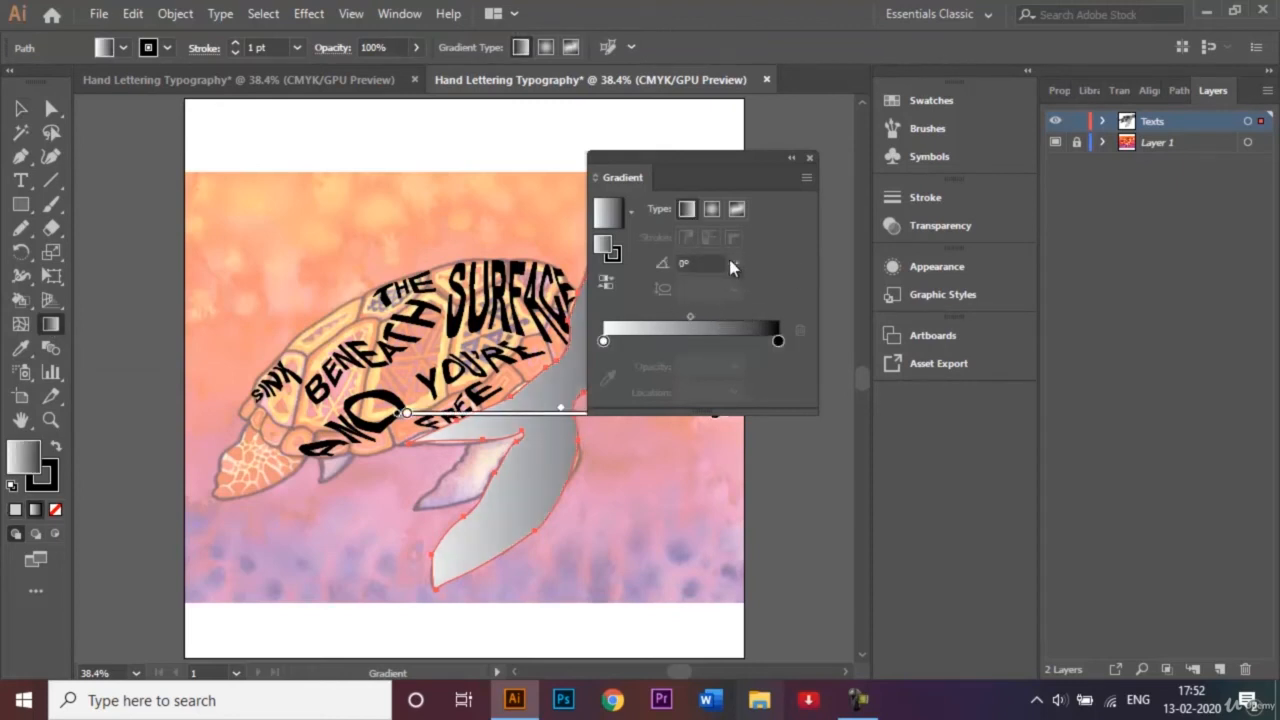
drag(724, 160, 882, 160)
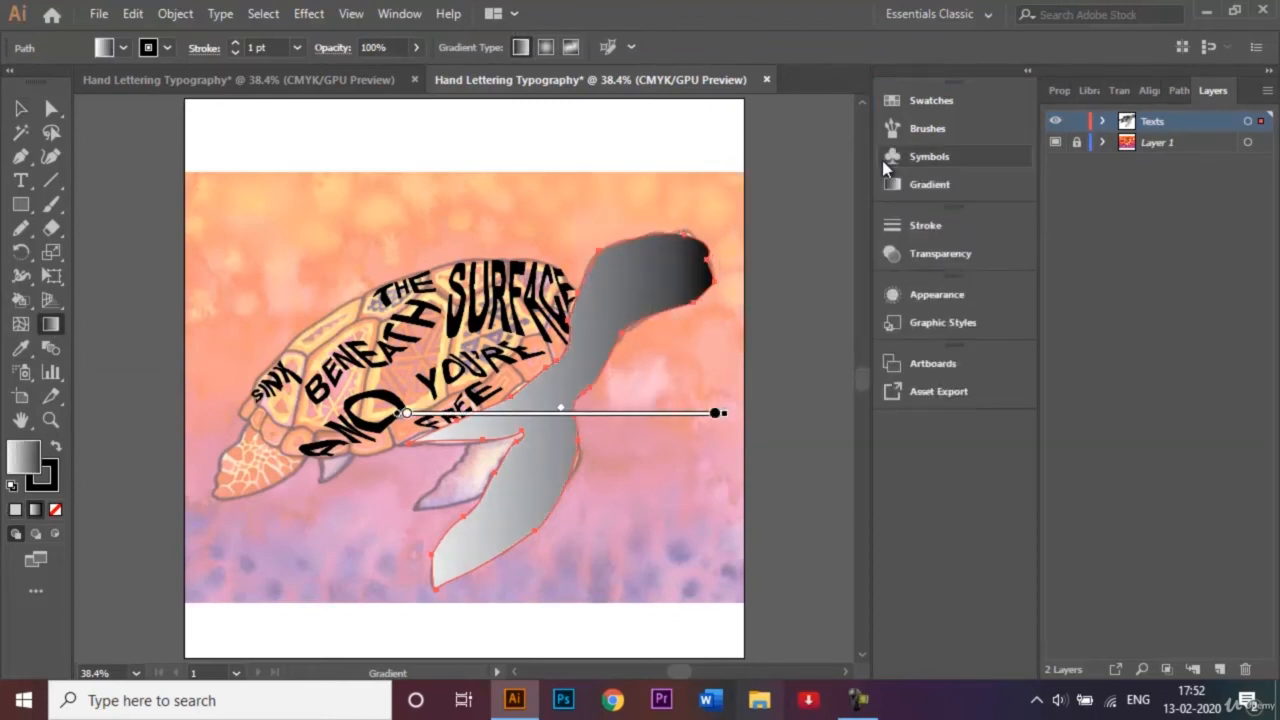
click(22, 109)
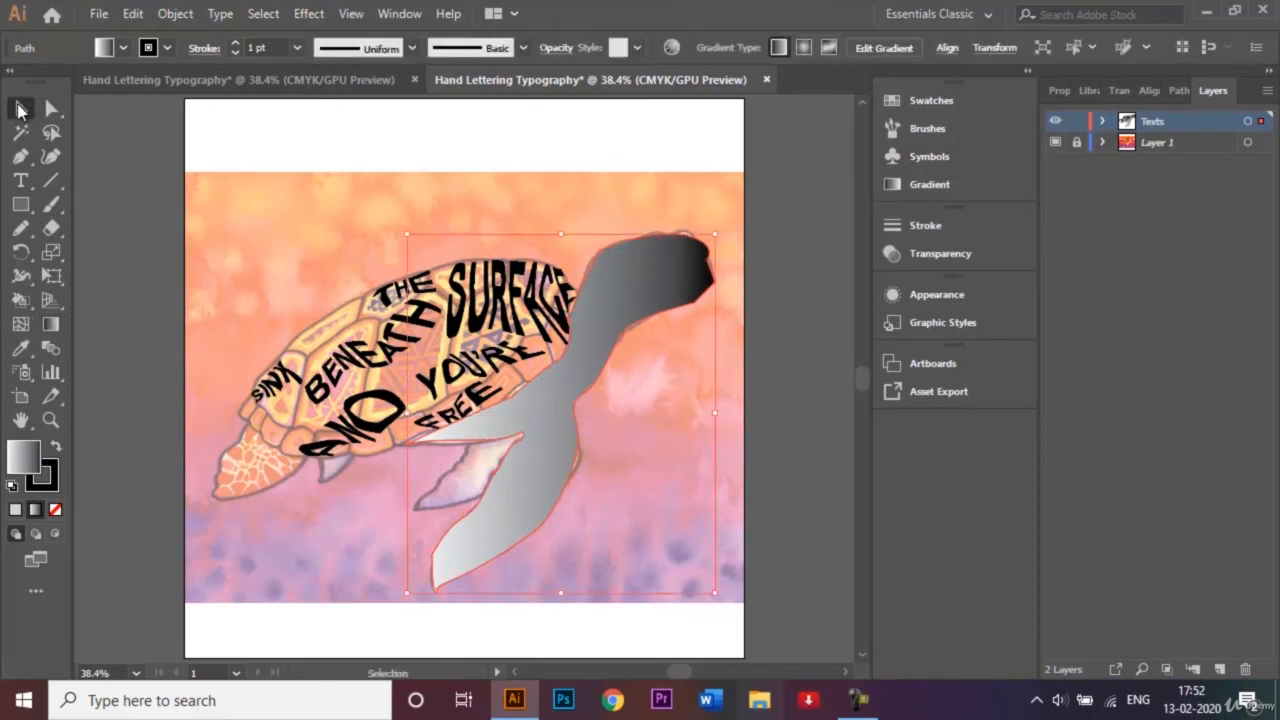
click(193, 166)
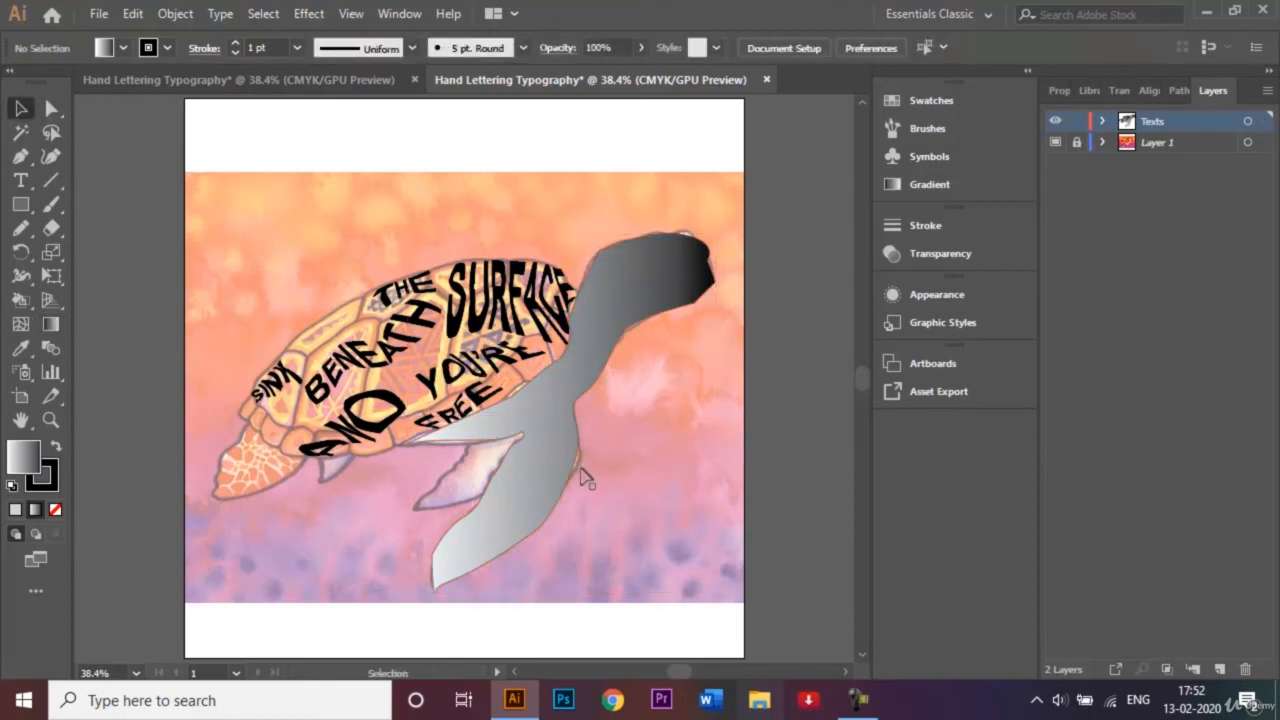
Trace the far front flipper between the belly and the large flipper as a closed four-point path with the Pen tool.
click(20, 162)
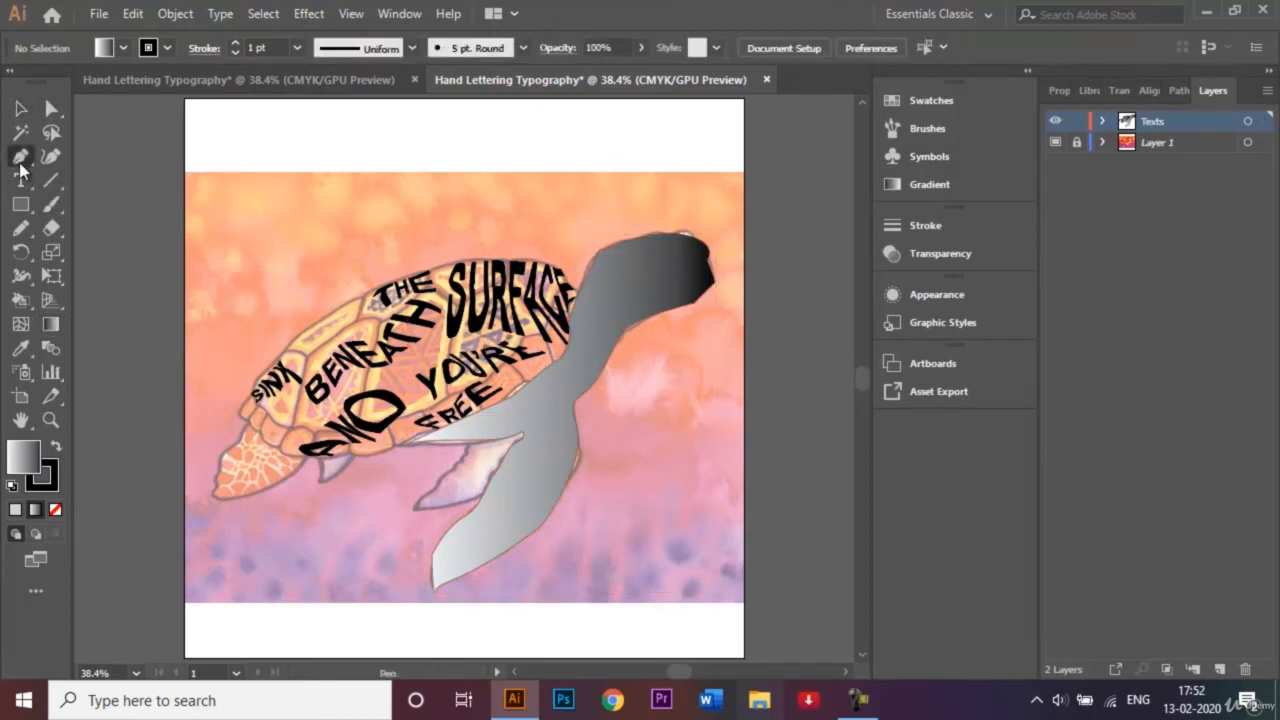
click(464, 443)
click(415, 507)
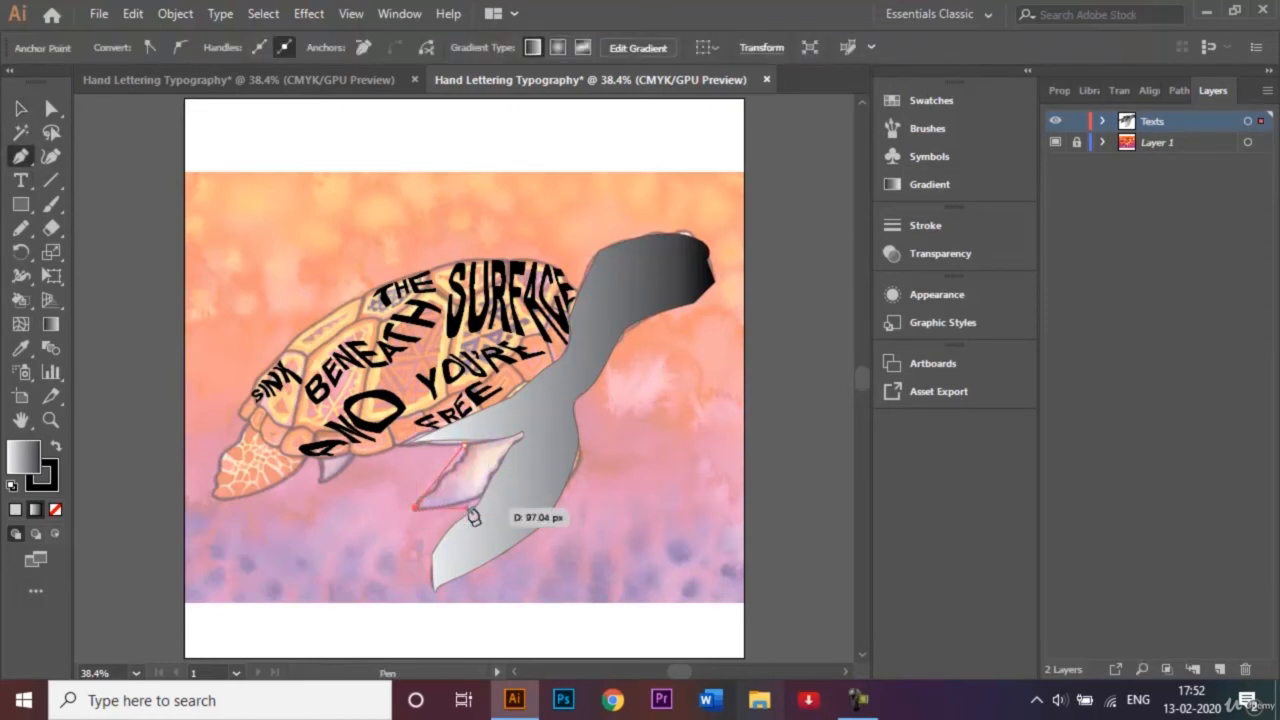
click(476, 503)
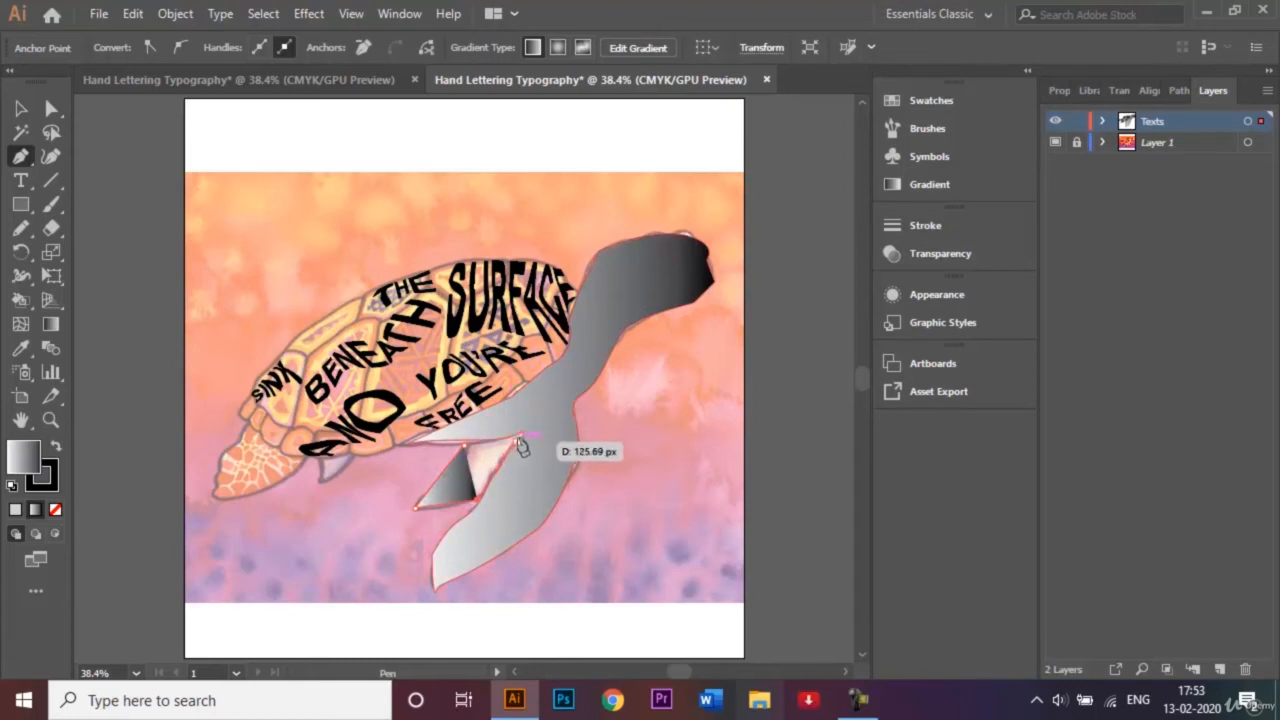
click(510, 441)
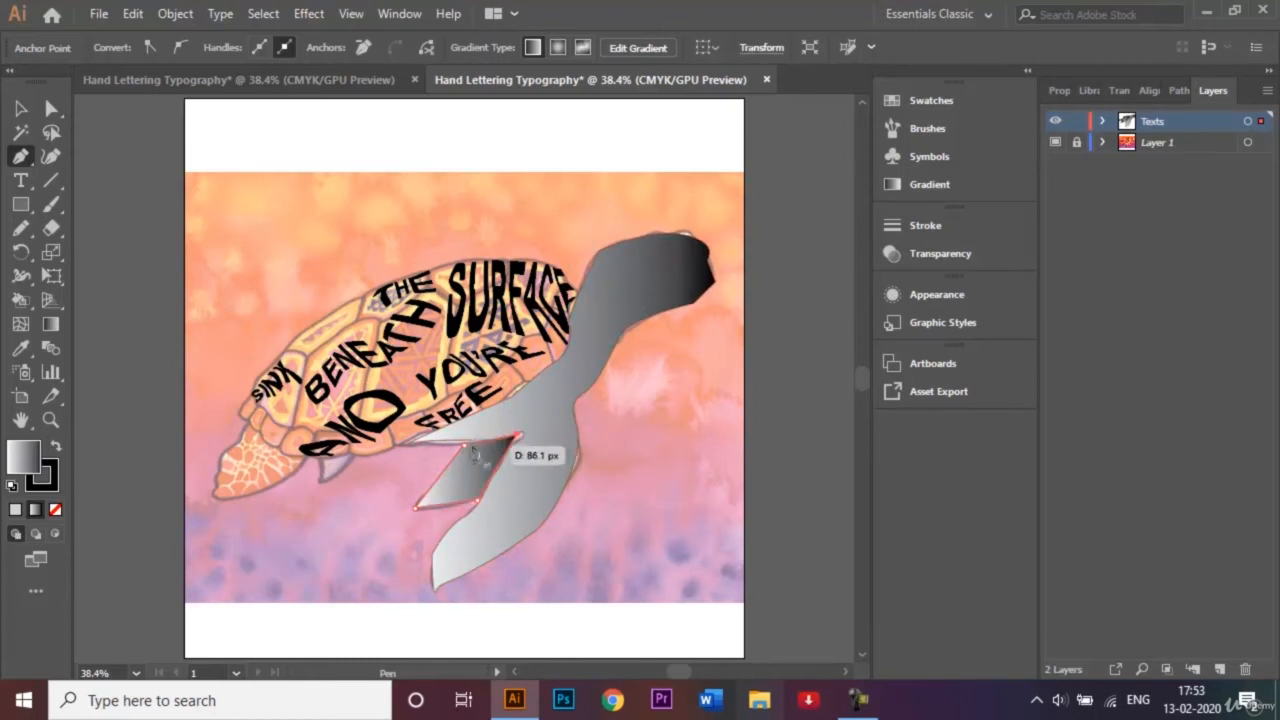
click(464, 445)
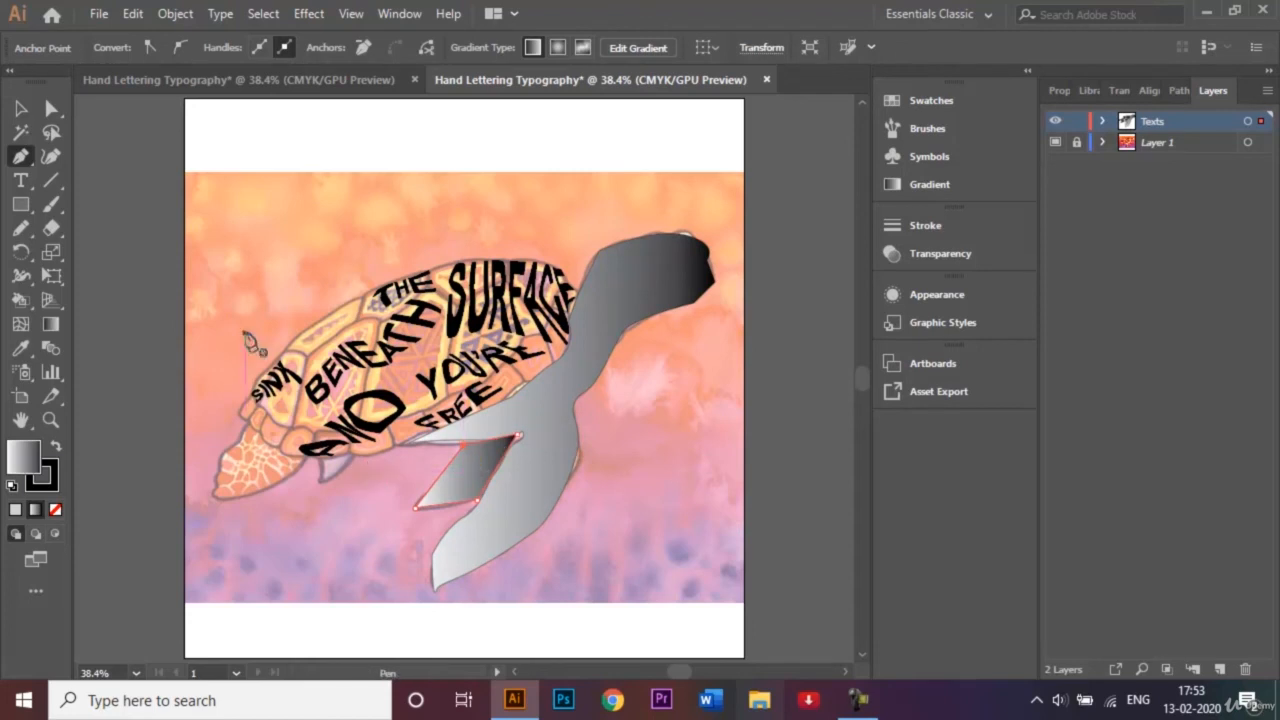
Round the far flipper's upper corner at the belly, its inner corner to about 8.9 px and its tip to about 7.4 px.
click(53, 110)
drag(481, 476, 540, 500)
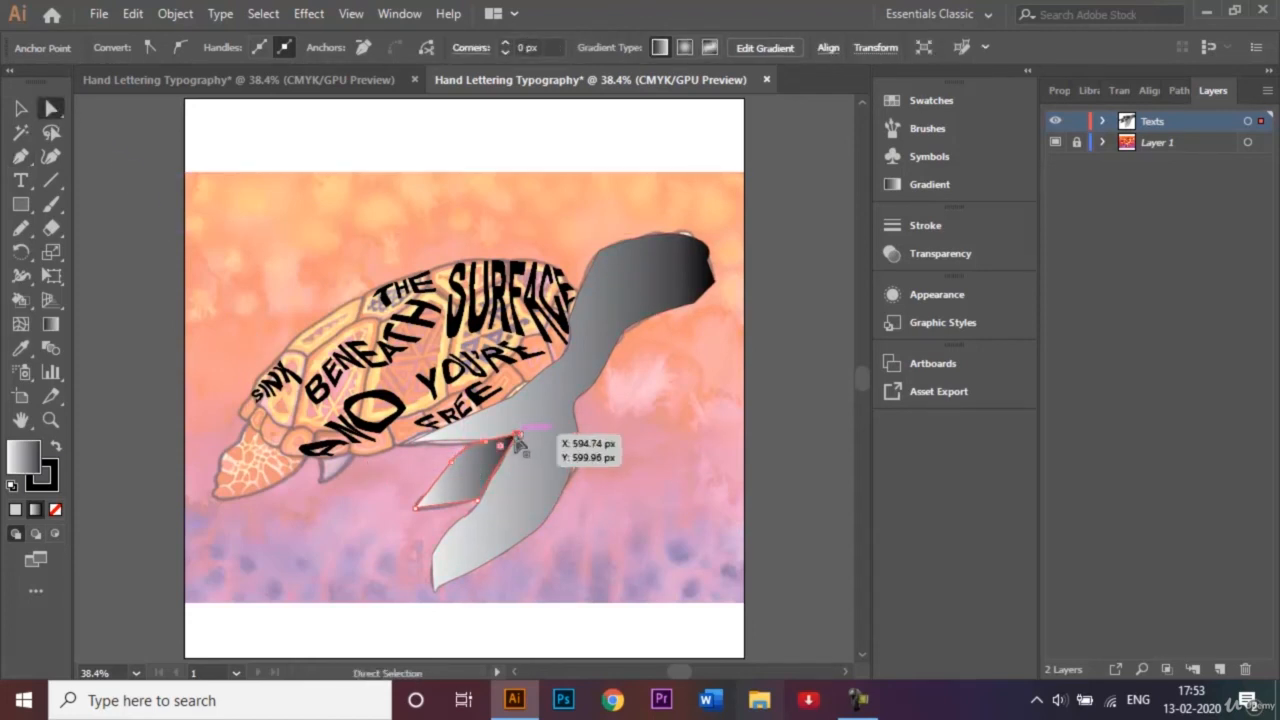
mouse_move(516, 446)
mouse_down()
mouse_move(490, 462)
mouse_move(506, 452)
mouse_up()
click(419, 509)
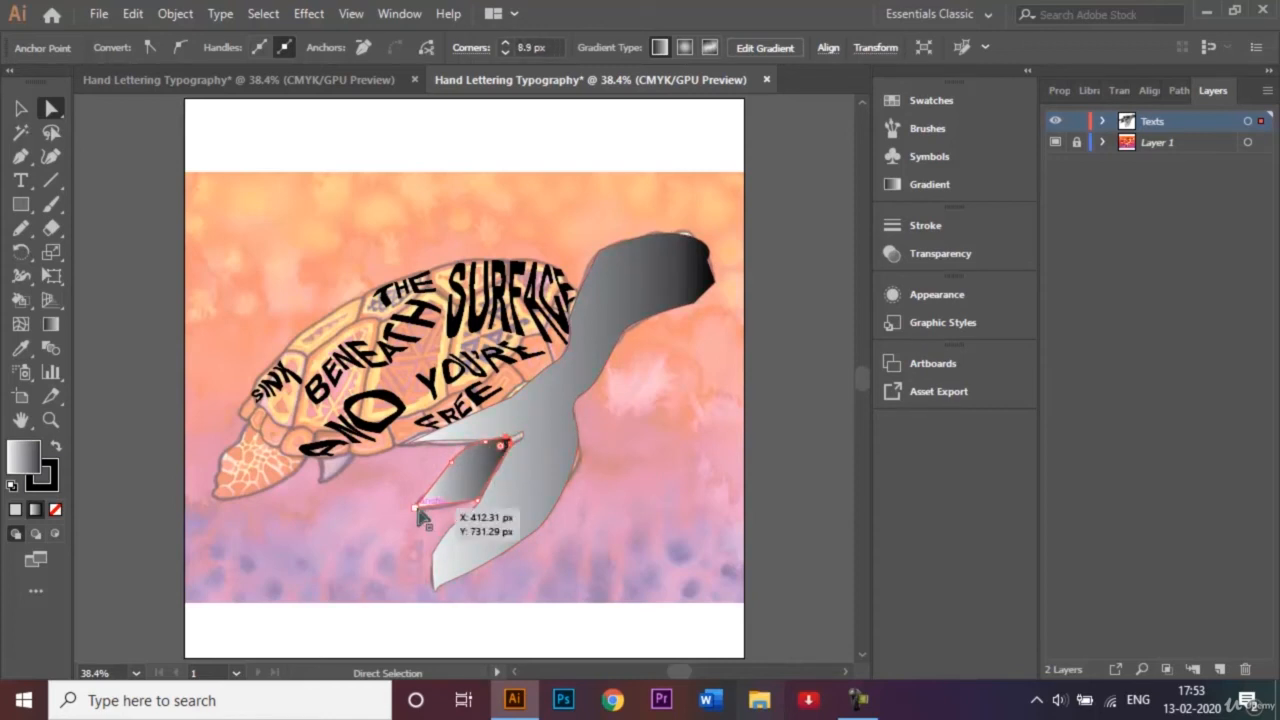
mouse_move(432, 506)
mouse_down()
mouse_move(462, 508)
mouse_move(432, 512)
mouse_up()
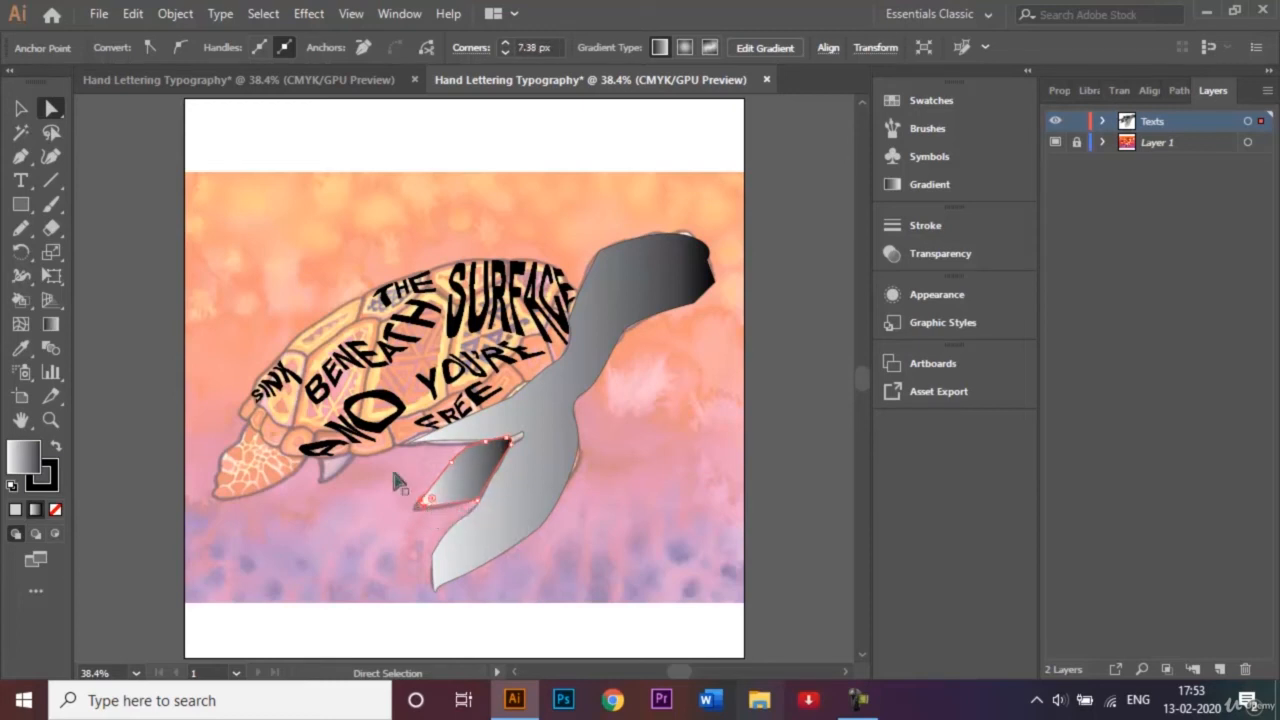
click(22, 110)
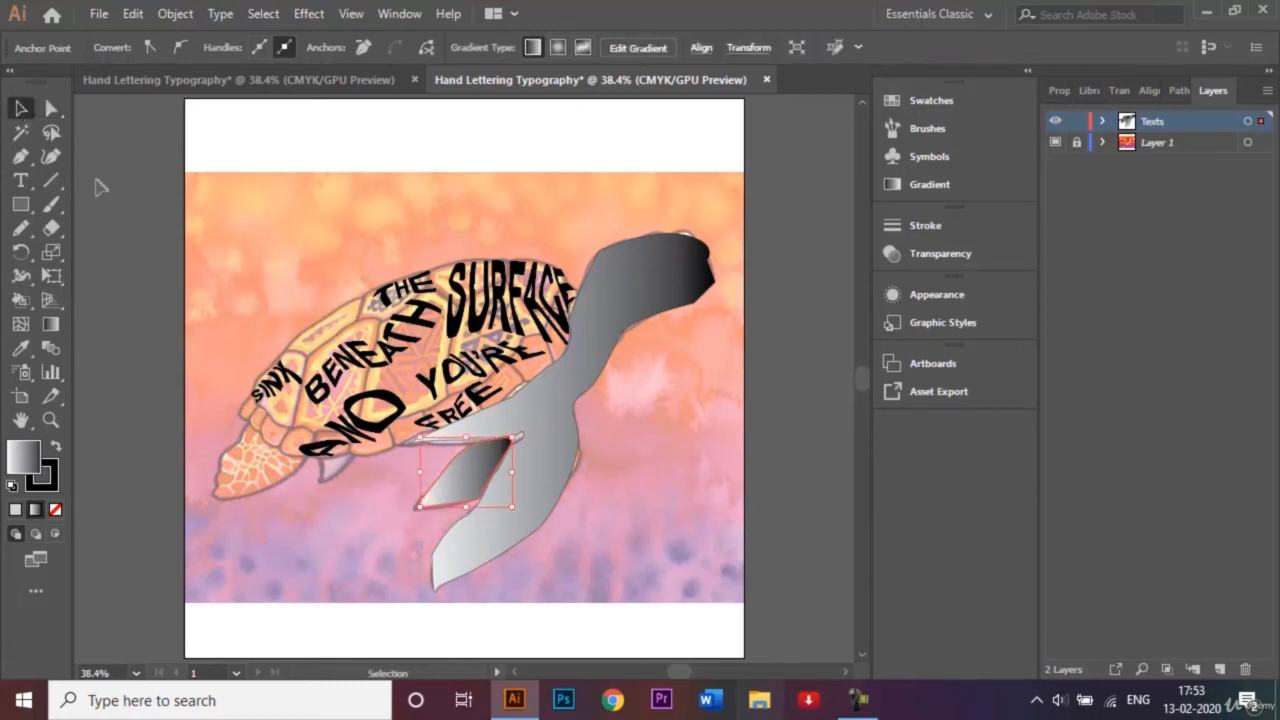
click(100, 186)
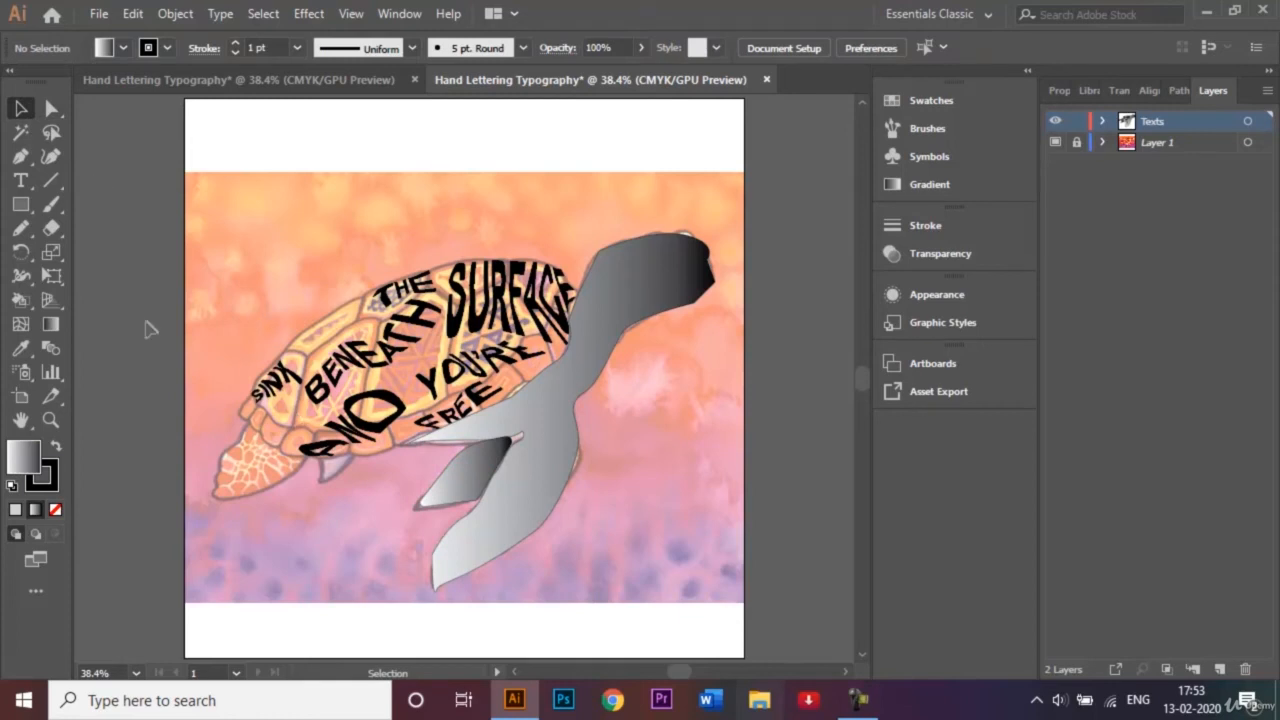
Trace the rear flipper below "SINK" with the Pen tool, from the shell's rim around the tip and back to the shell near "AND".
click(20, 156)
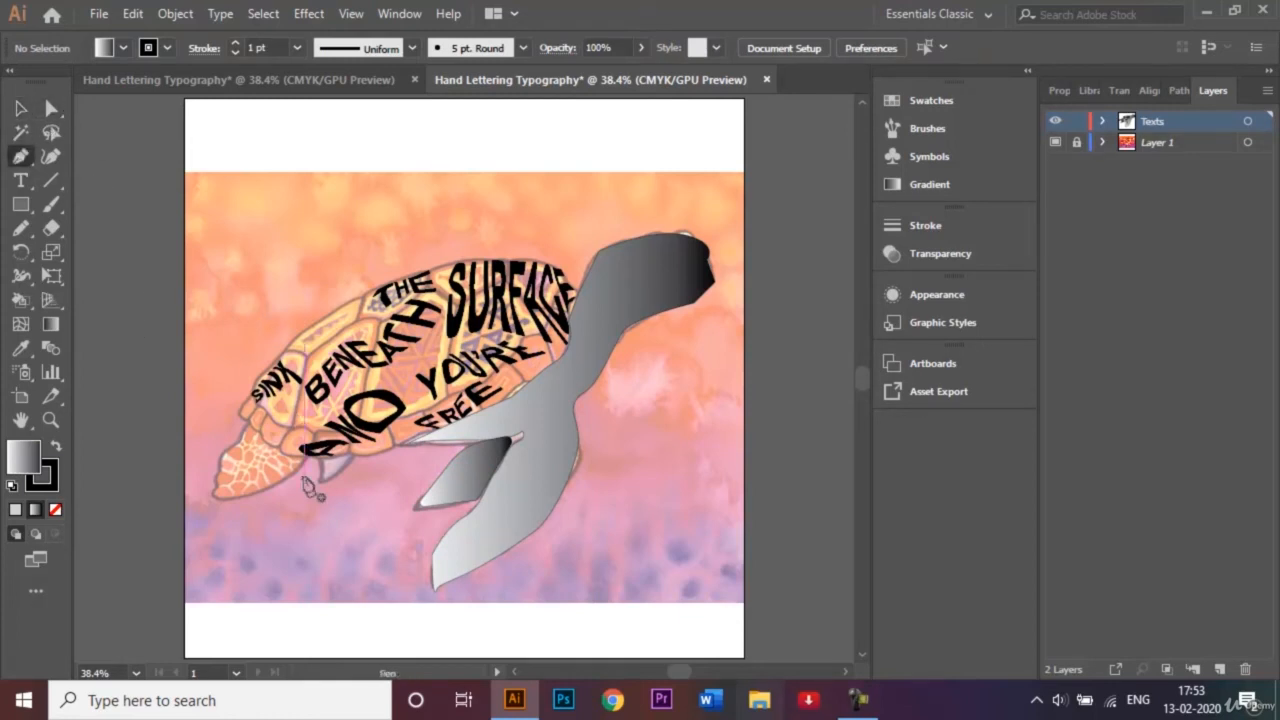
click(247, 430)
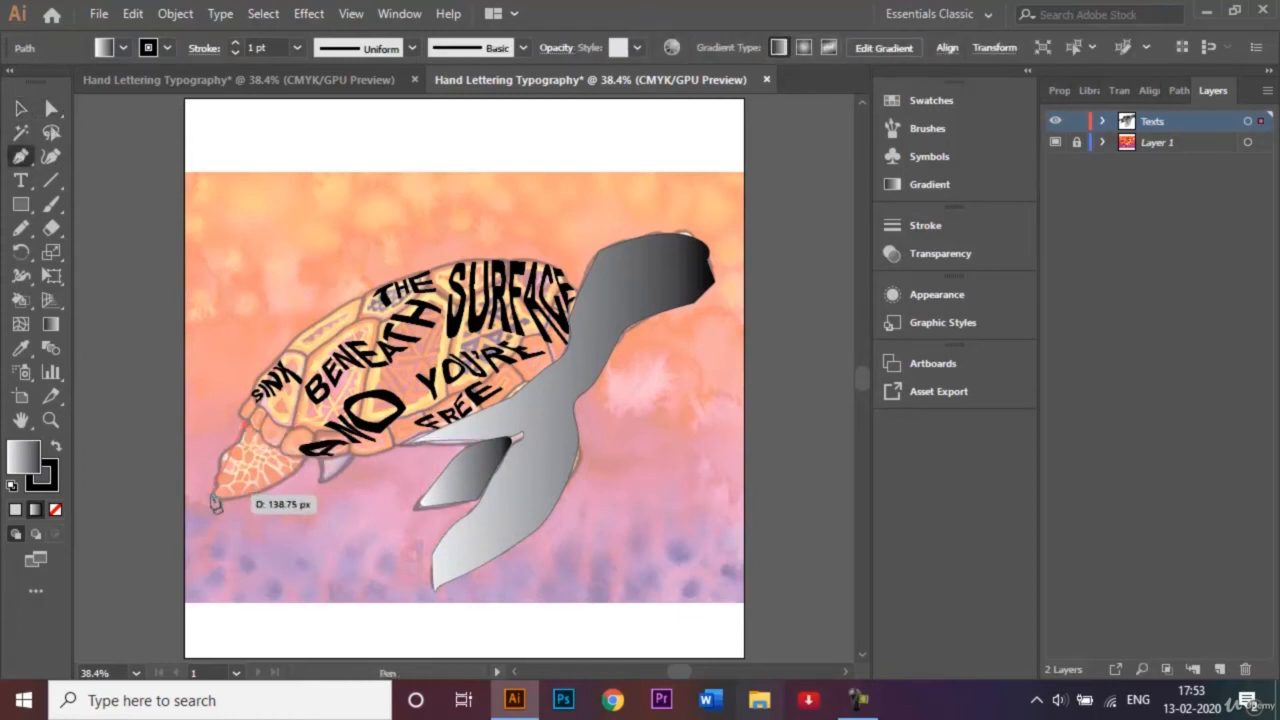
drag(216, 515, 216, 516)
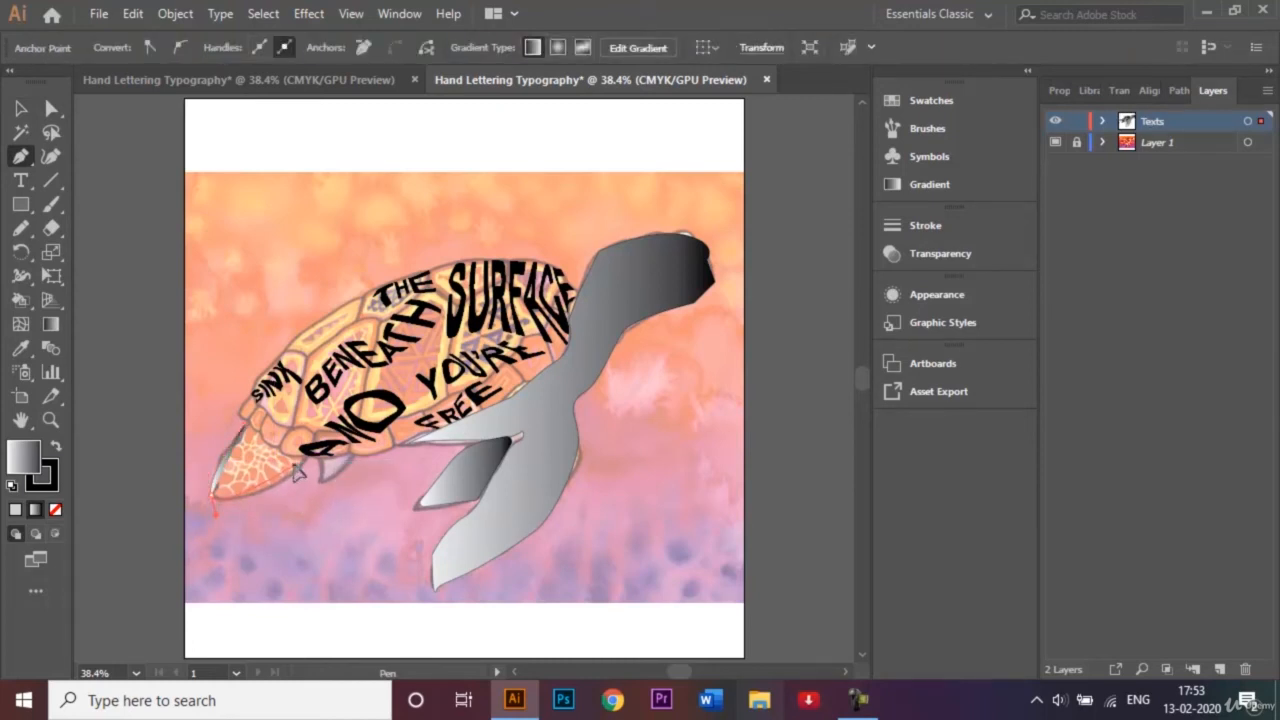
drag(301, 470, 305, 465)
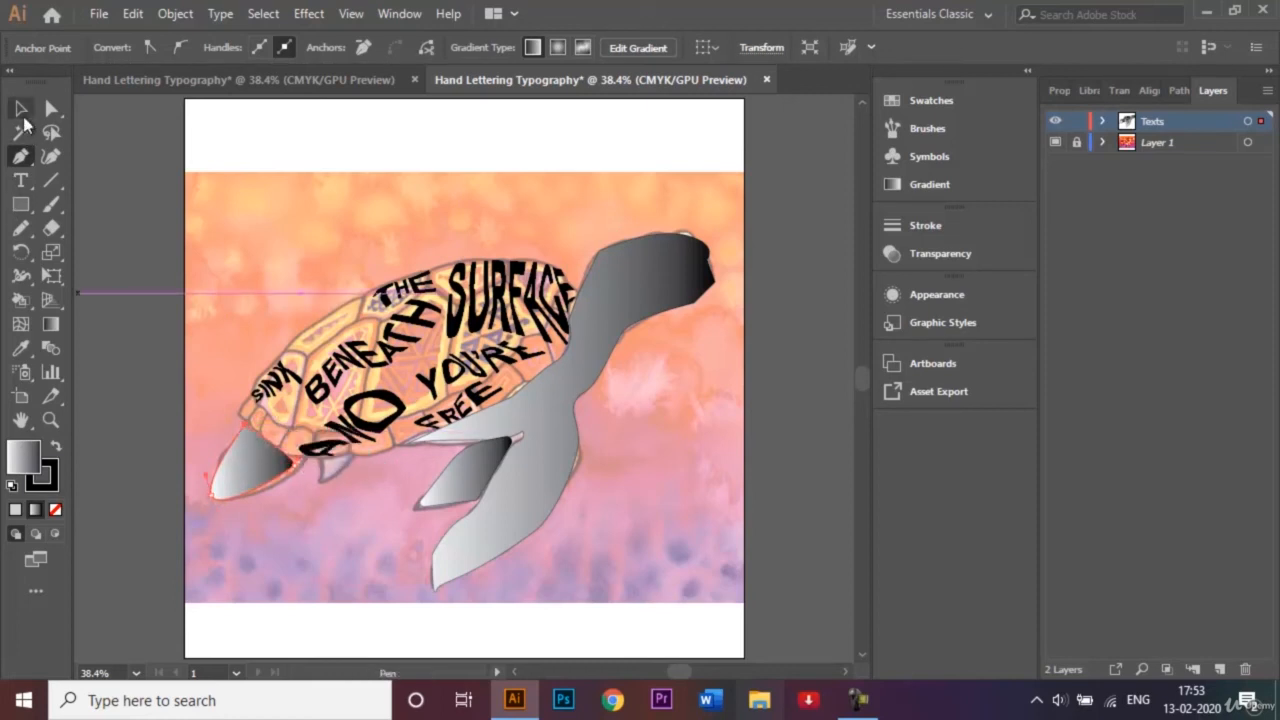
Move the rear flipper's anchor beside "AND" outward to meet the shell's rim, and deselect the shape.
click(24, 117)
click(51, 108)
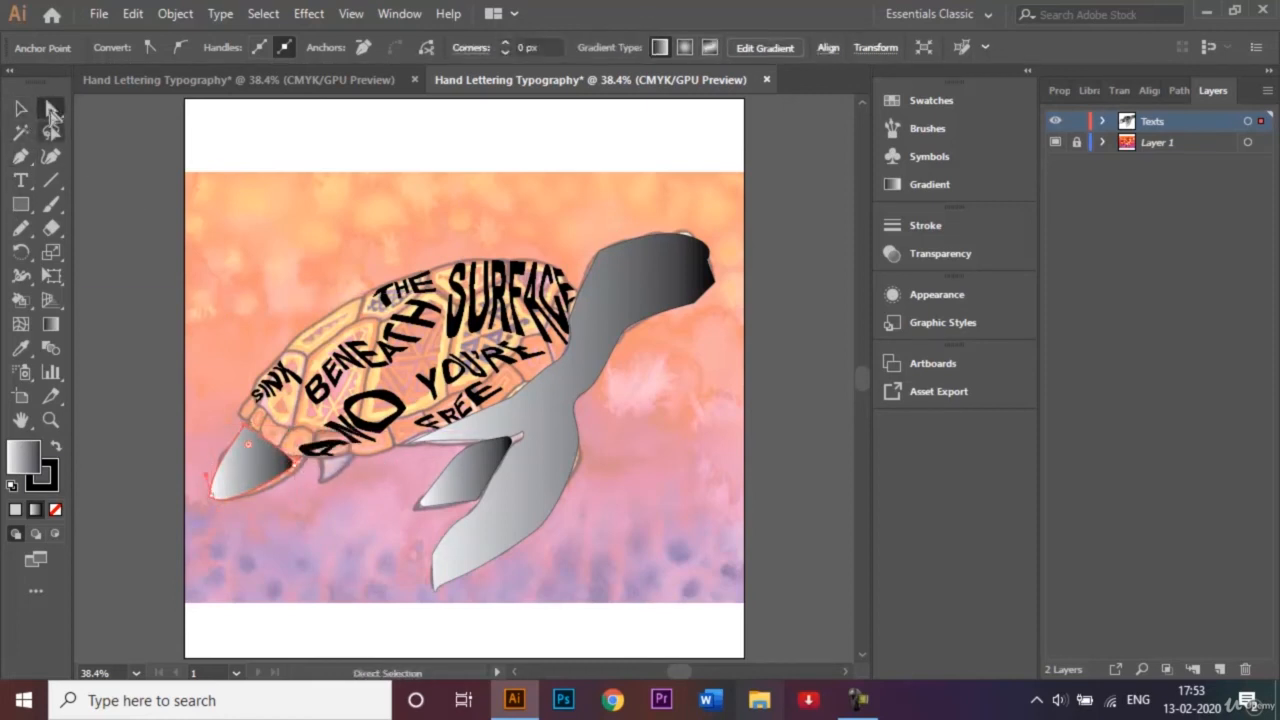
click(172, 334)
click(286, 476)
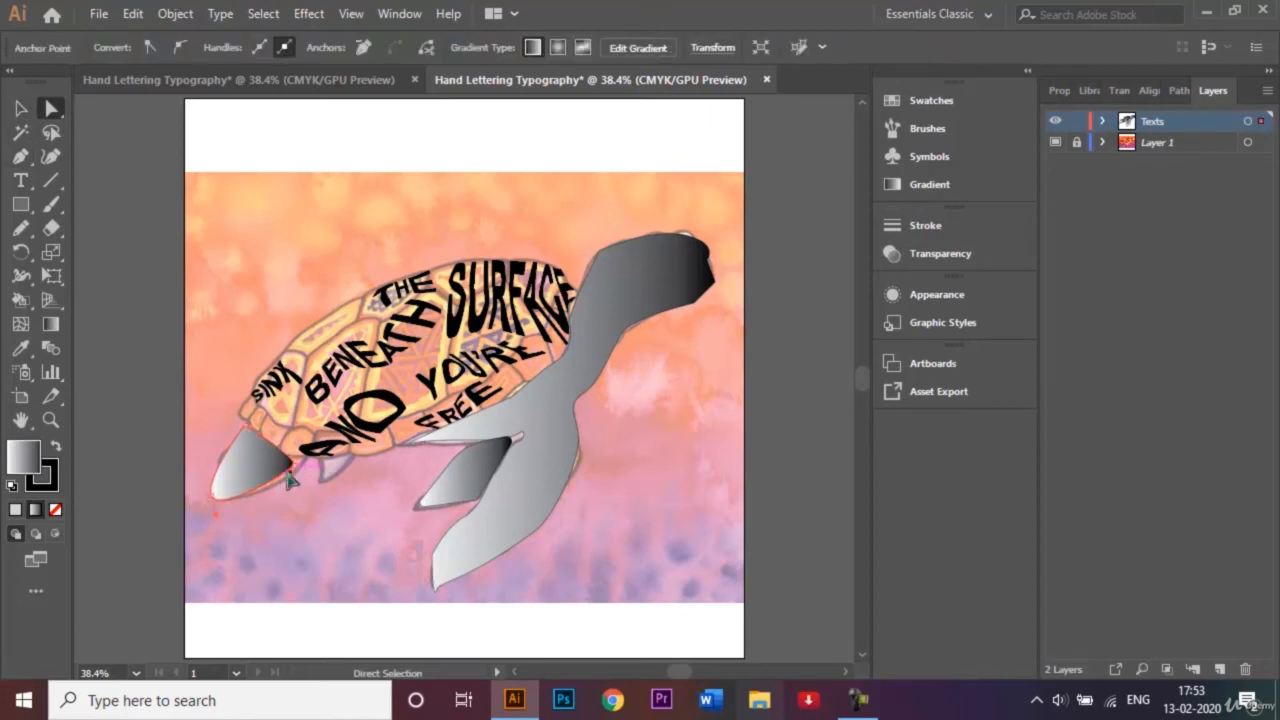
drag(298, 476, 306, 471)
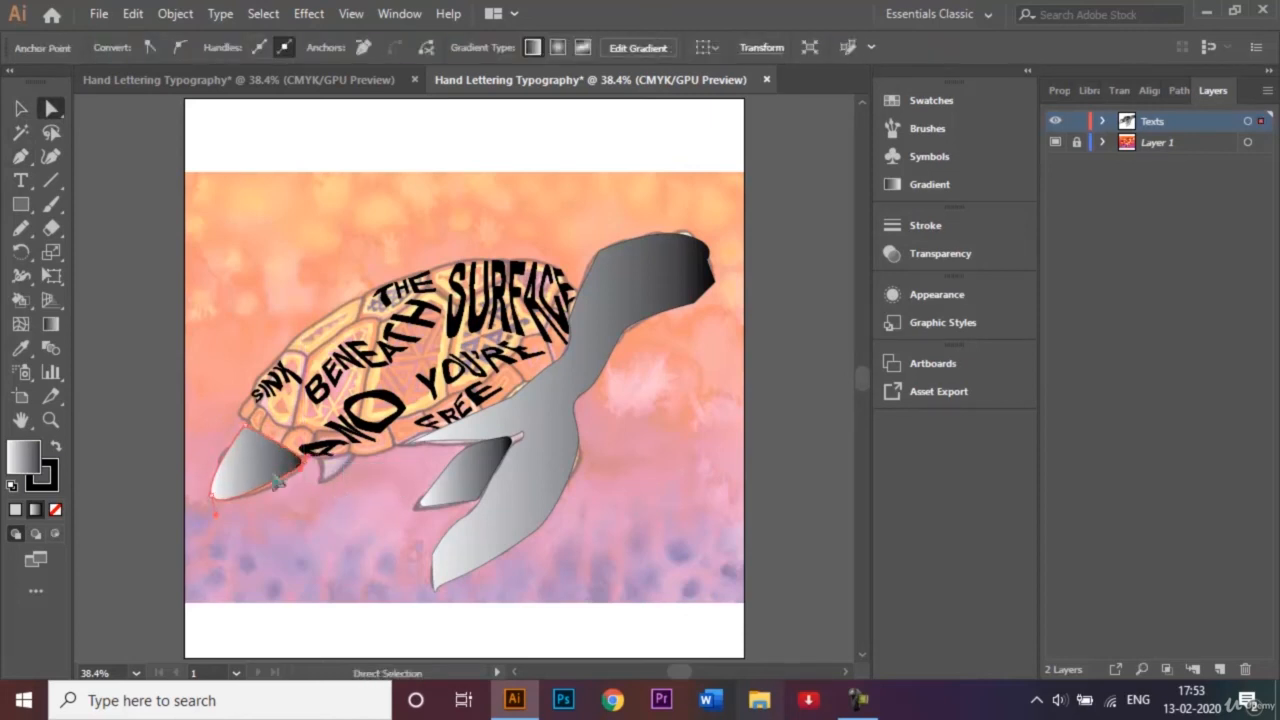
click(214, 498)
click(22, 108)
click(220, 178)
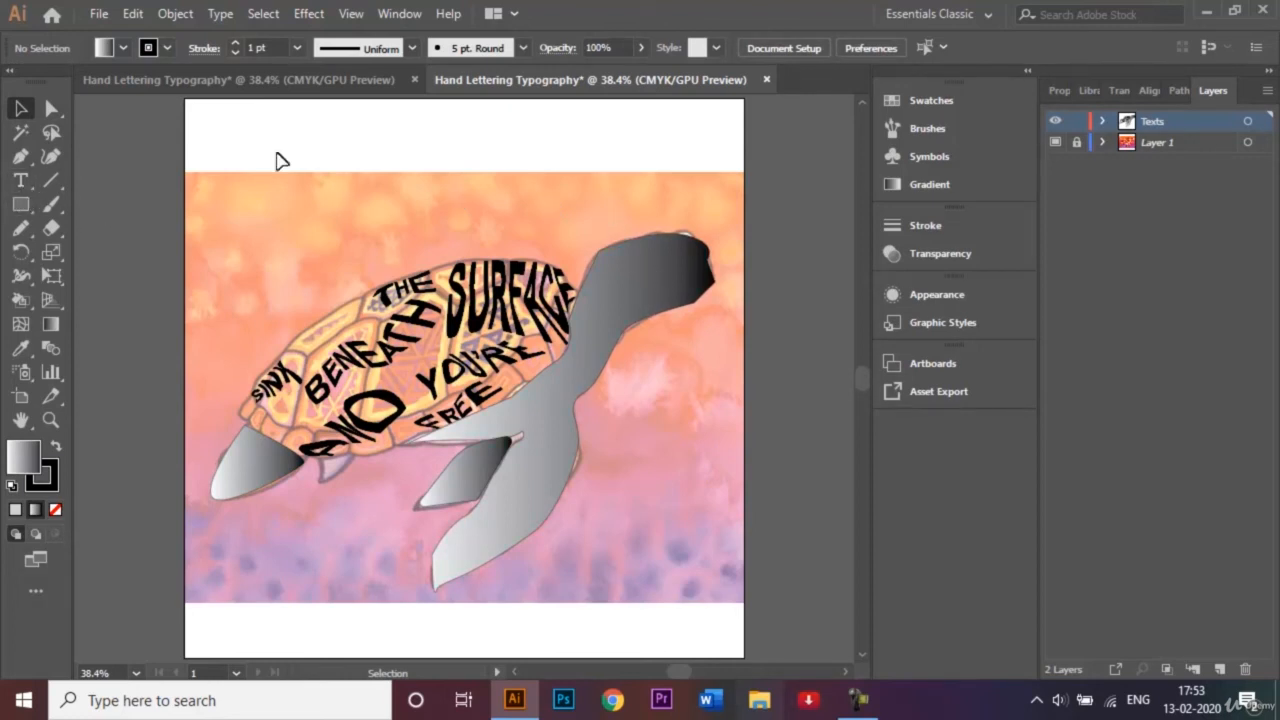
Draw a small circle with the Ellipse tool on the orange background above the shell.
click(24, 205)
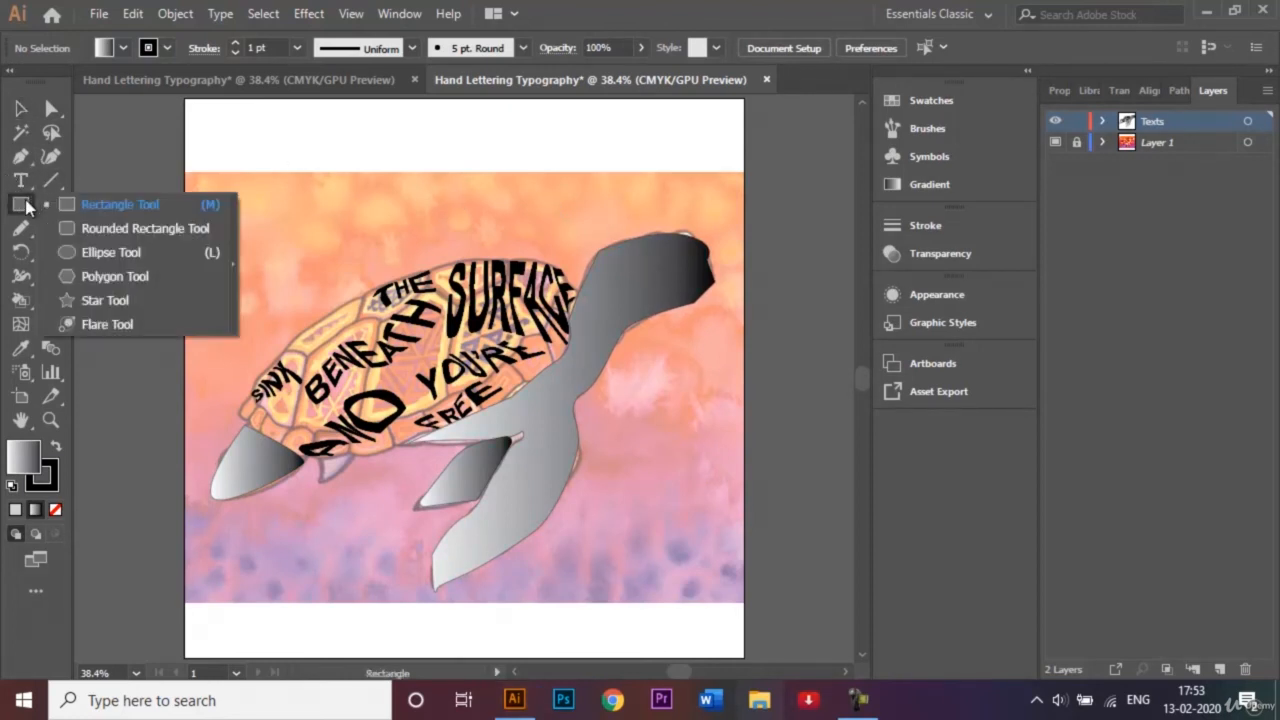
click(108, 252)
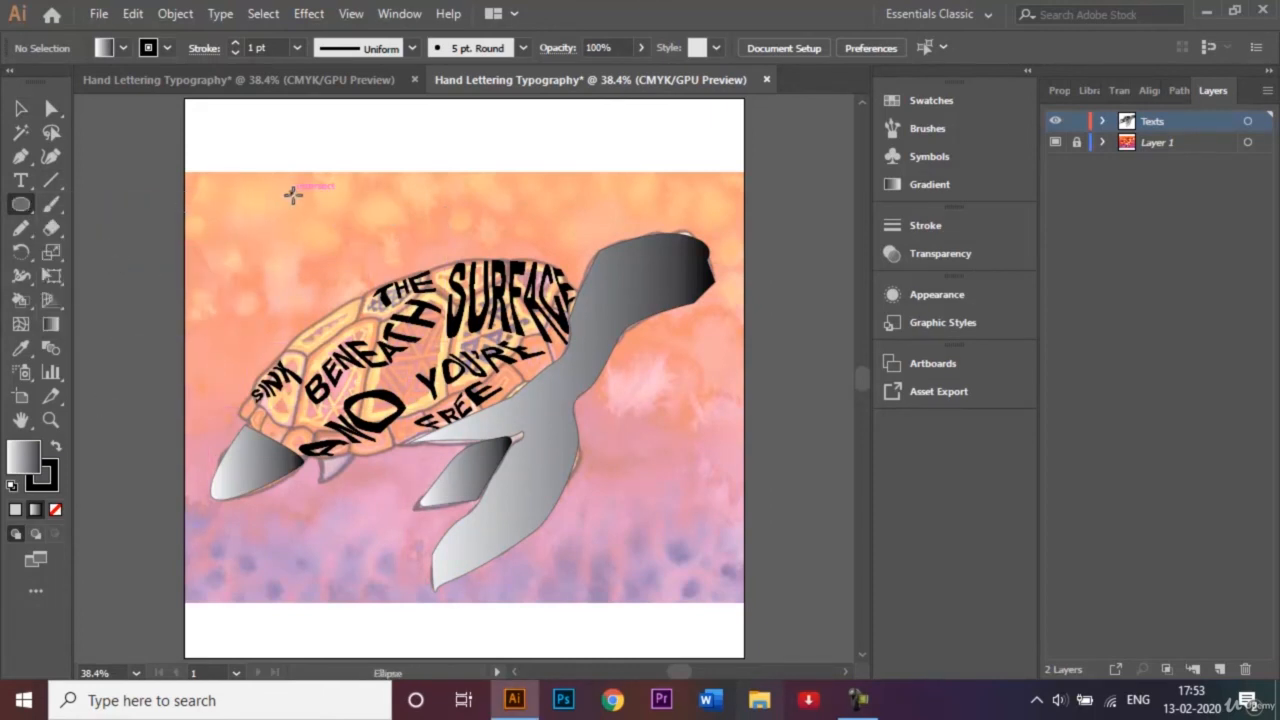
drag(291, 193, 301, 201)
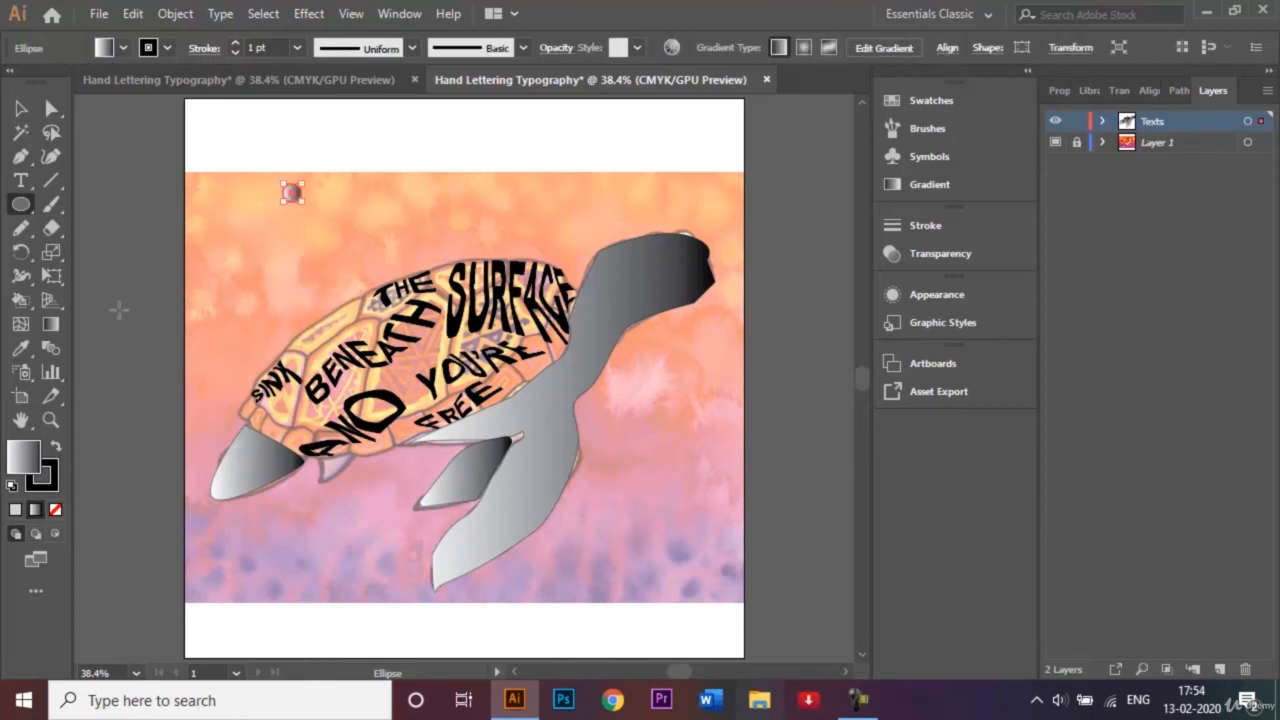
Fill the small circle with a radial gradient from white to light blue and keep the circle selected.
double_click(51, 325)
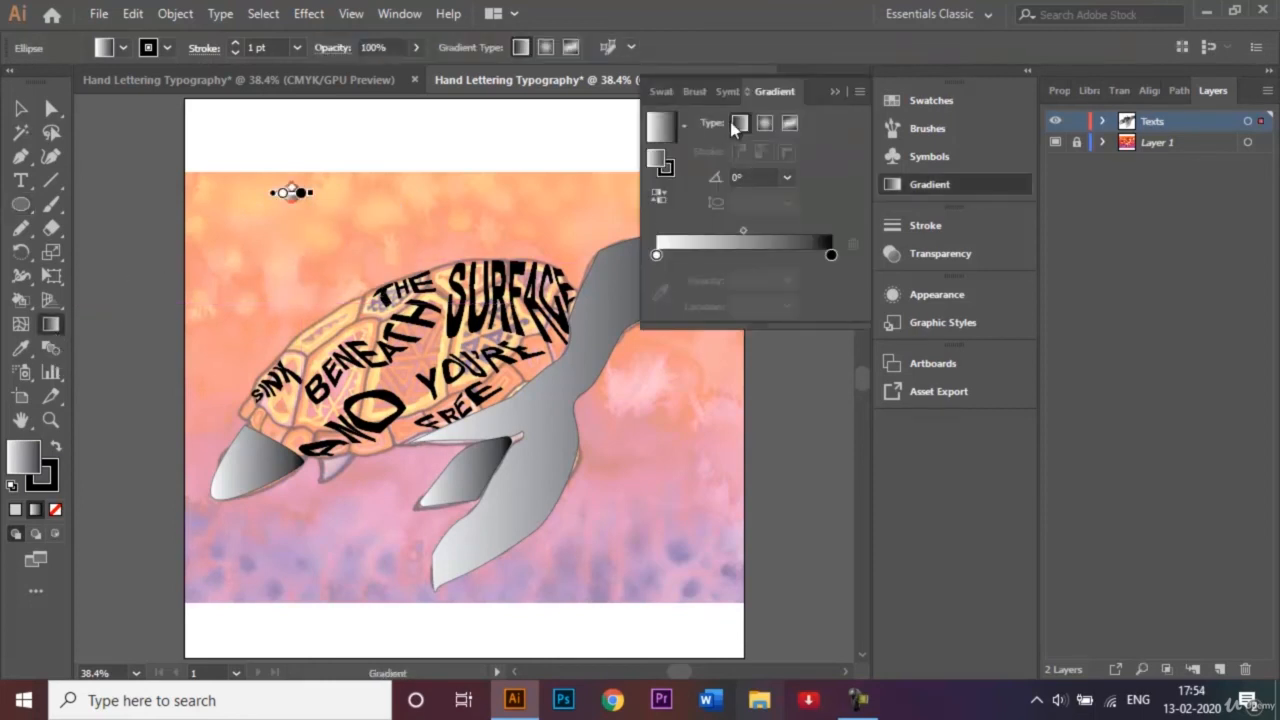
click(765, 123)
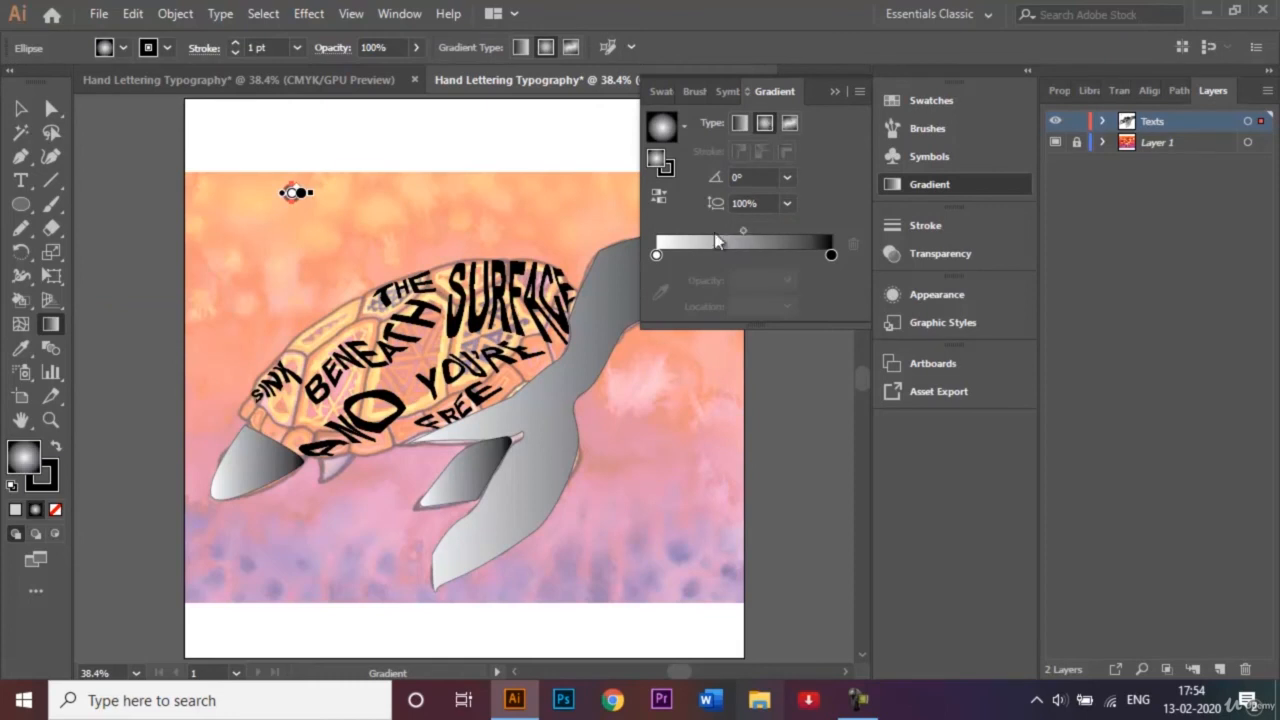
double_click(831, 256)
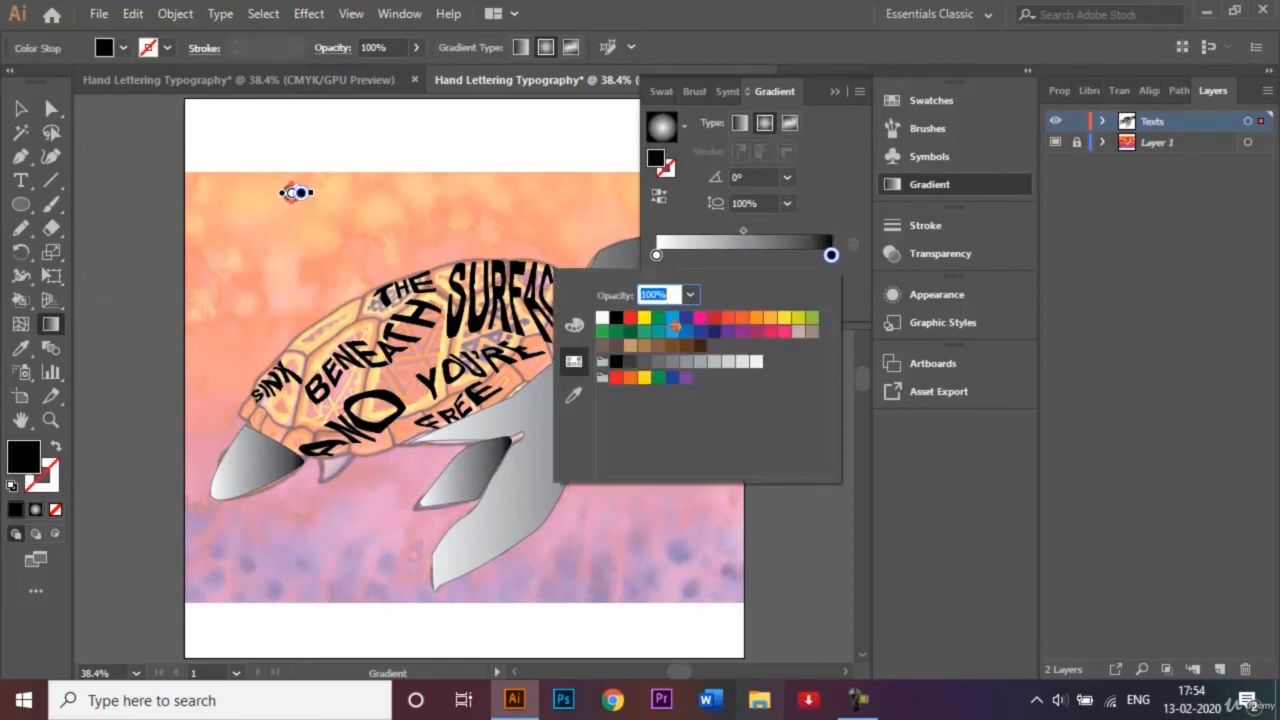
click(673, 319)
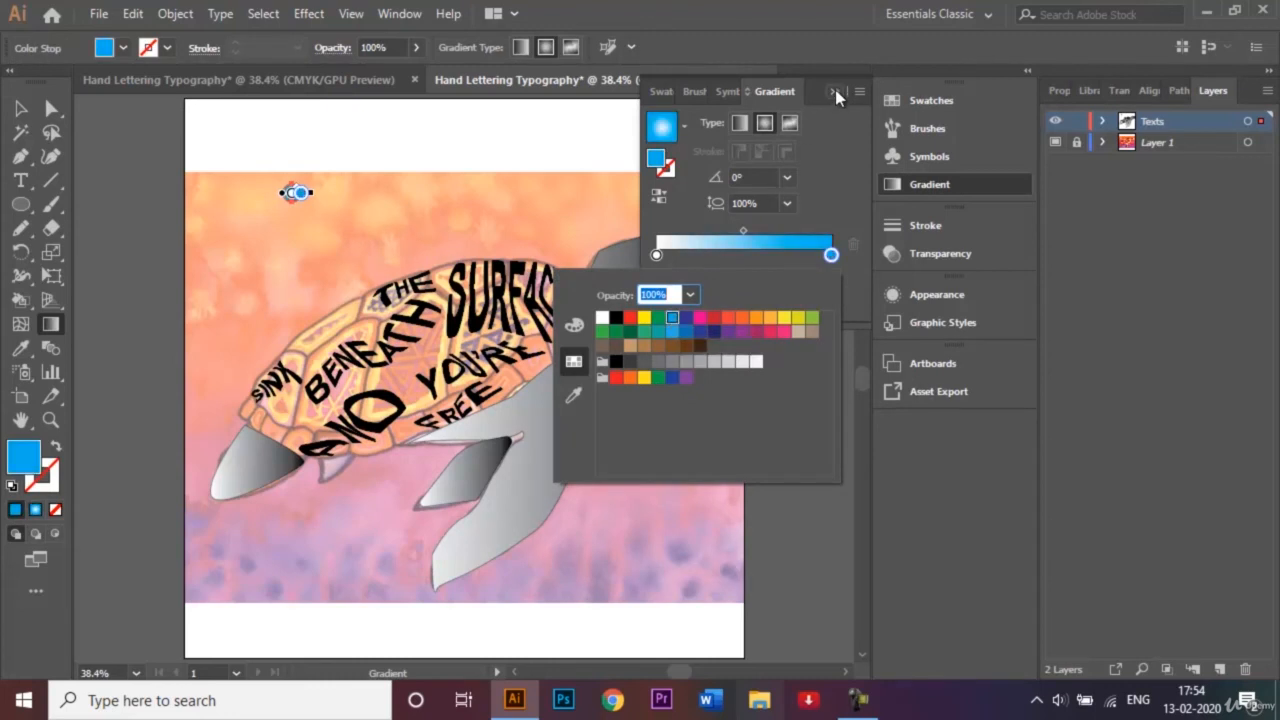
key(Escape)
key(v)
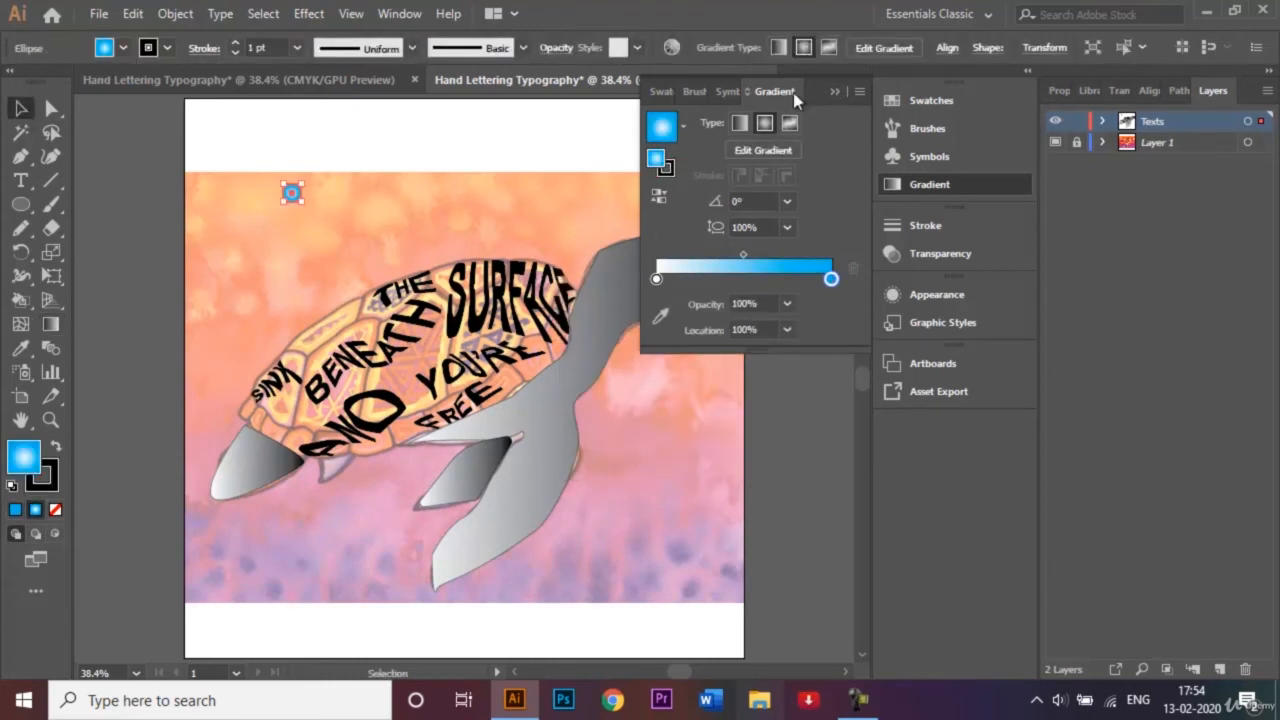
click(836, 92)
click(290, 192)
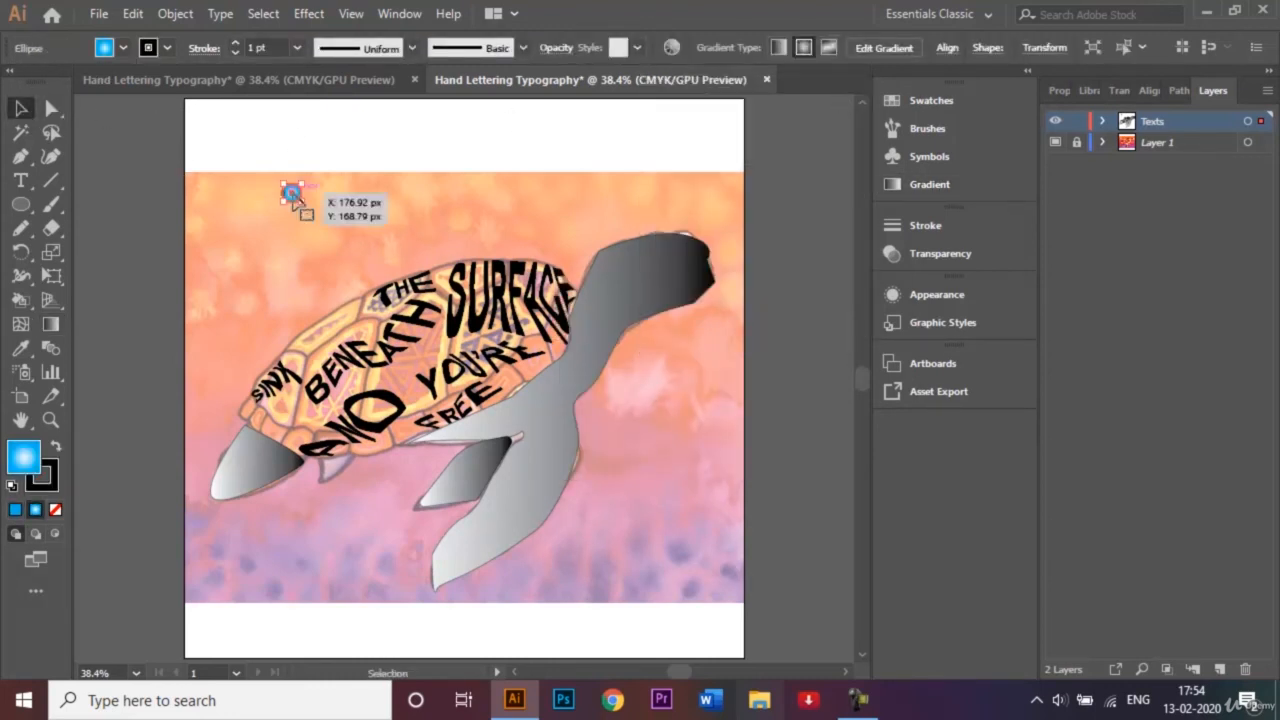
Move the blue gradient circle onto the turtle's head as its eye and deselect it.
drag(290, 192, 657, 261)
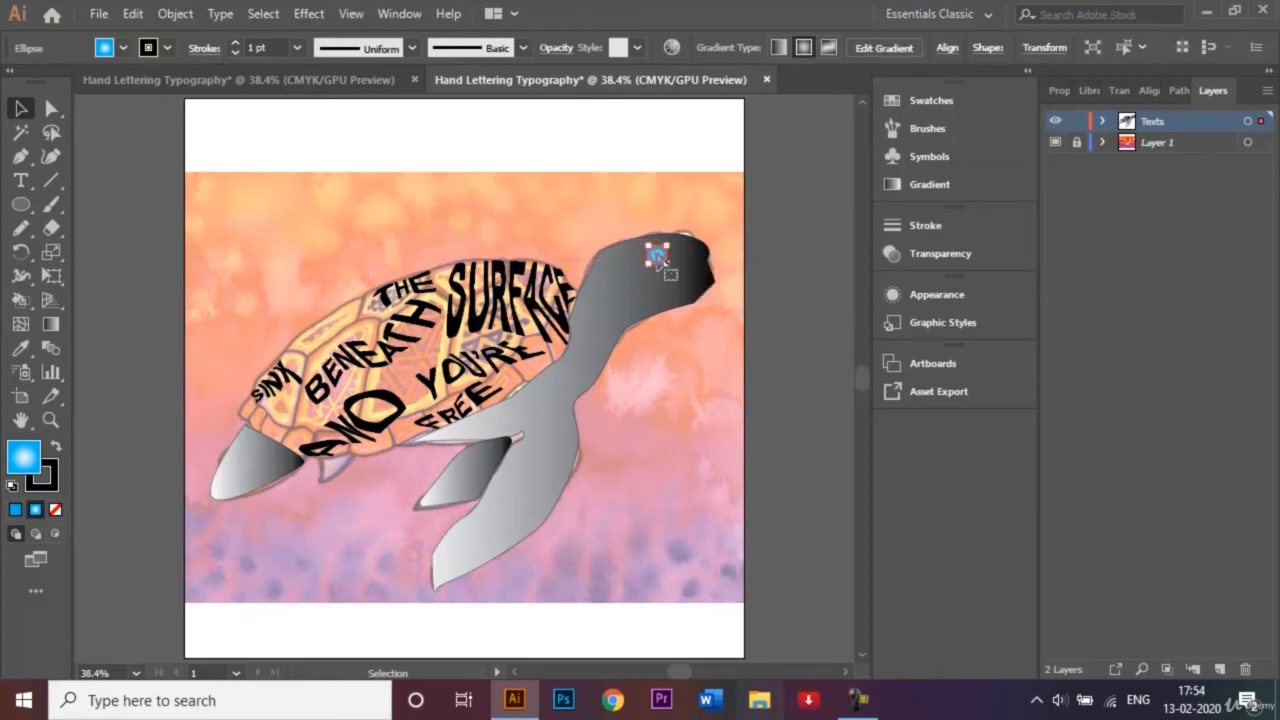
click(812, 232)
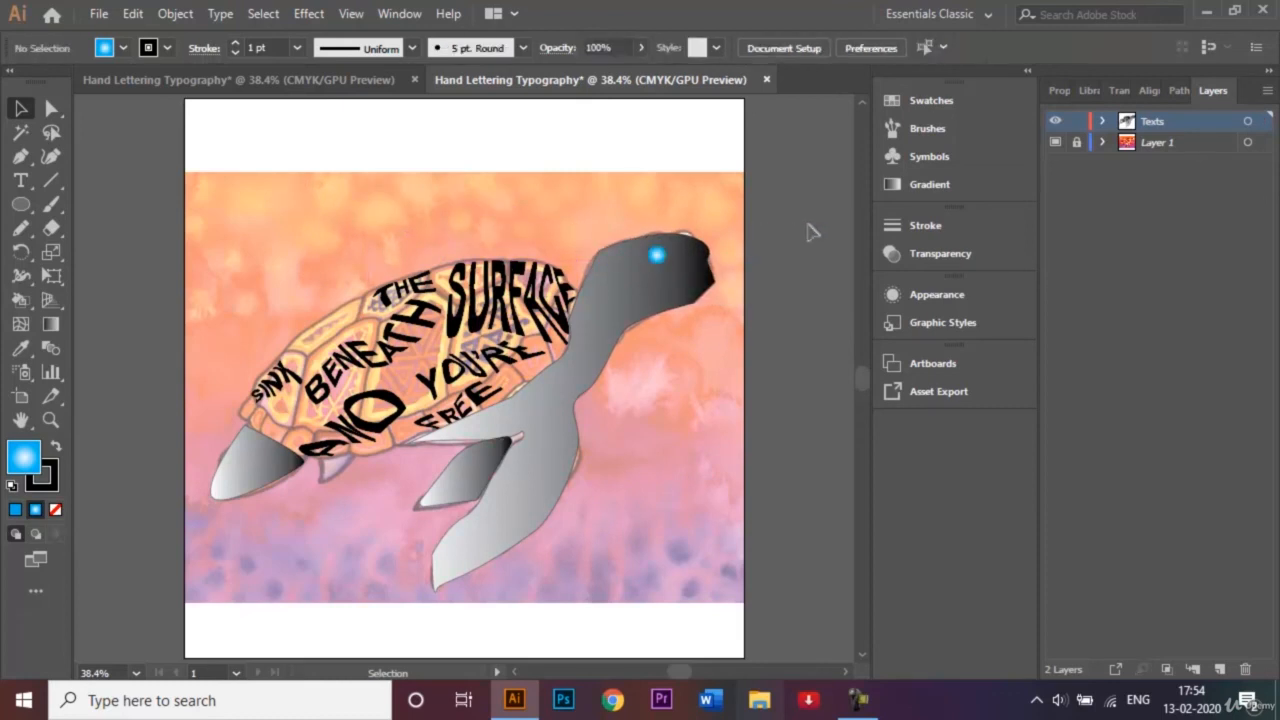
Unlock Layer 1 and hide it so only the lettering and traced turtle shapes show.
click(1077, 144)
click(1054, 142)
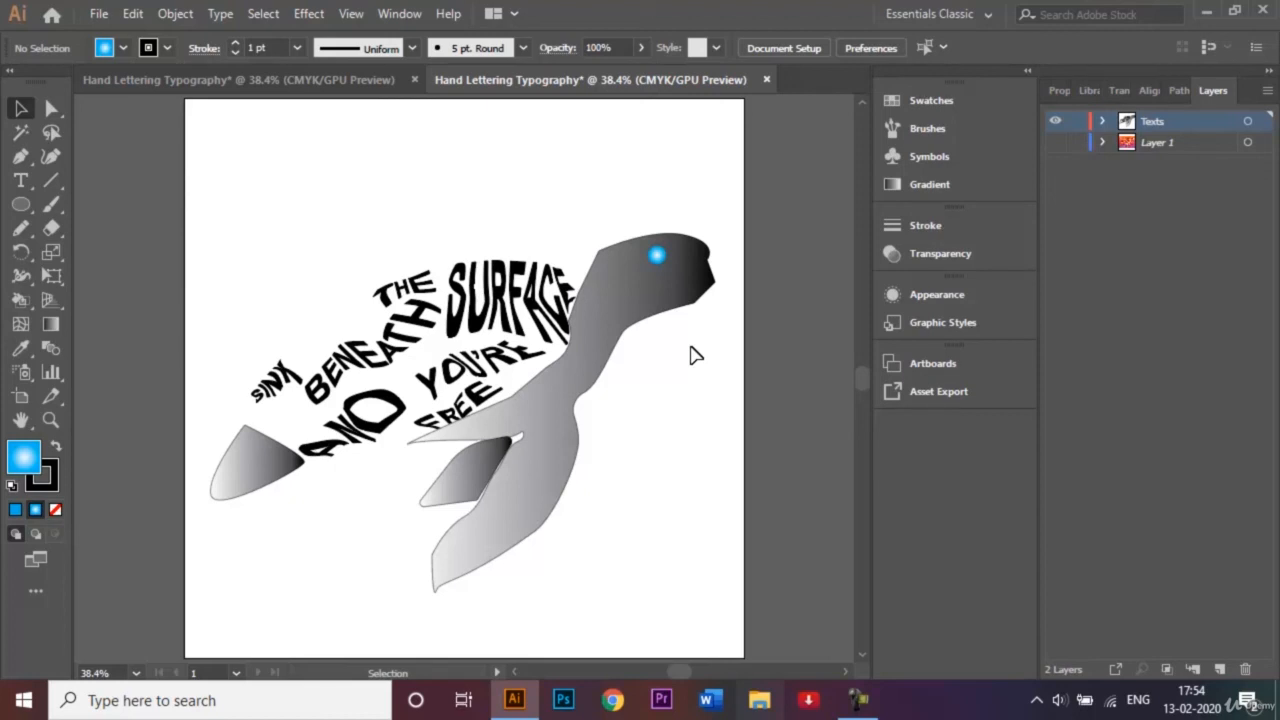
Save the artwork as Hand Lettering Typography.ai in Adobe Illustrator format, keeping the Illustrator CC version and default options.
click(99, 14)
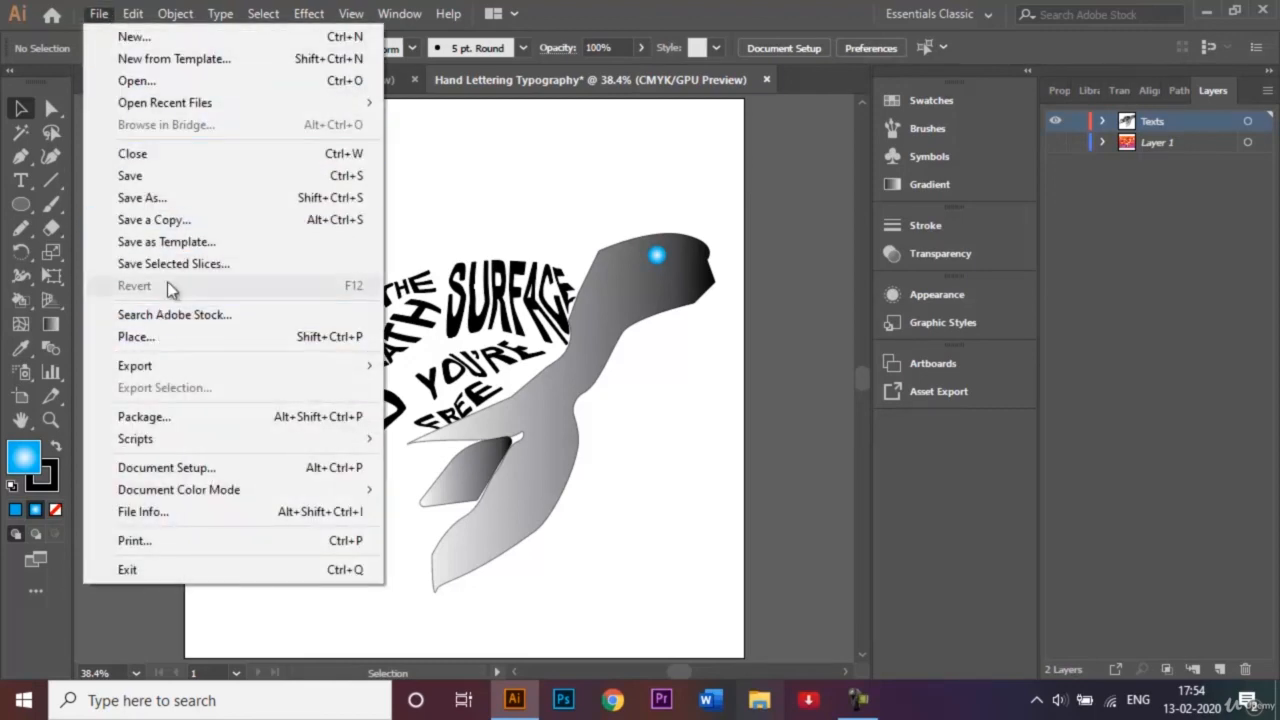
click(173, 201)
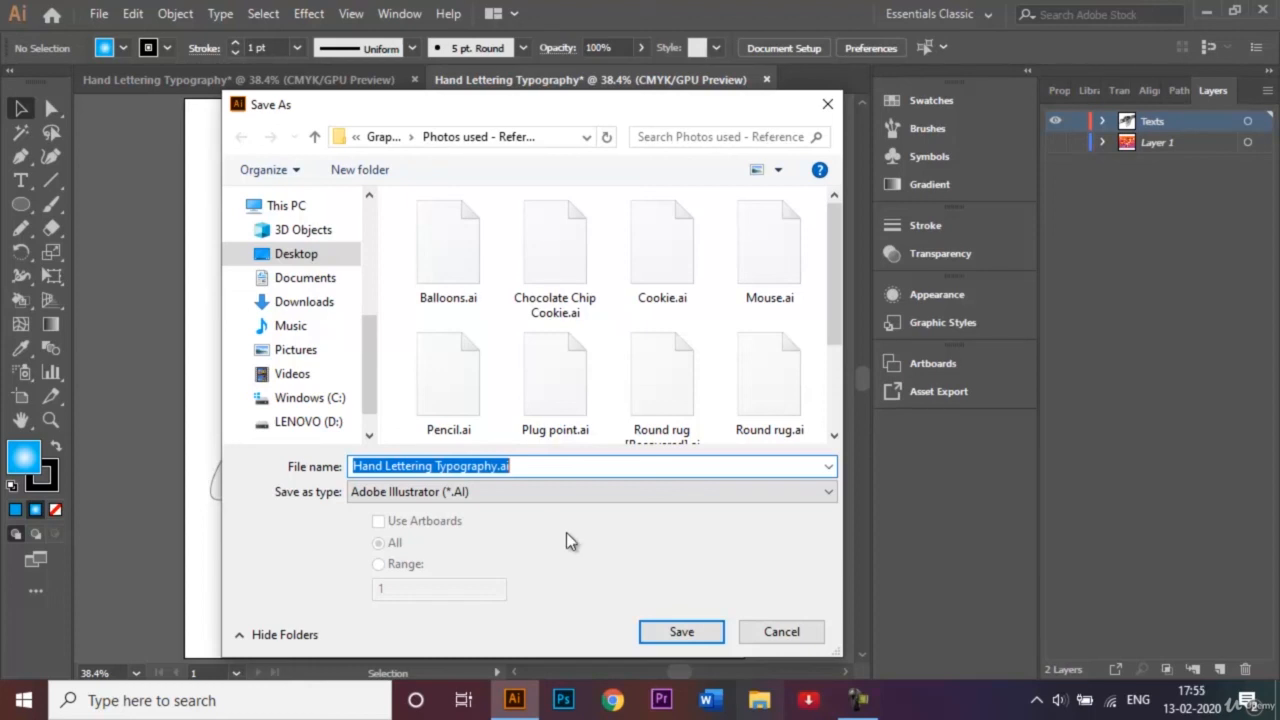
click(697, 638)
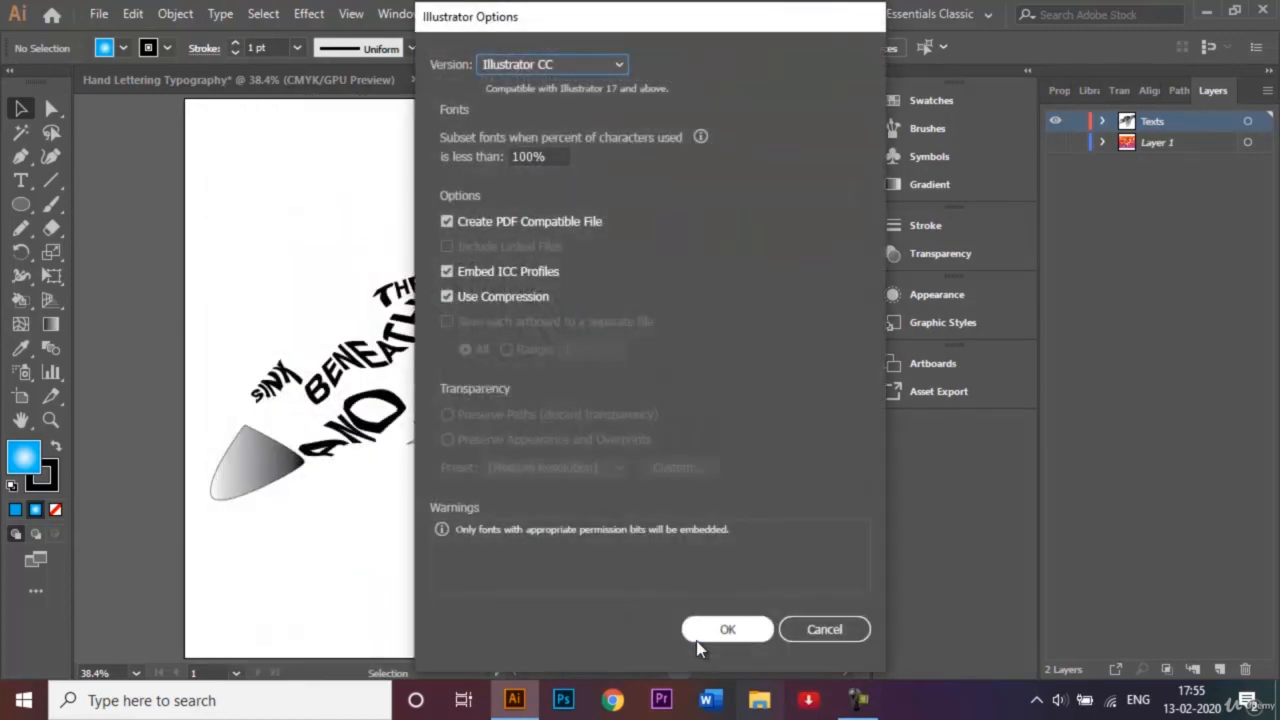
click(702, 636)
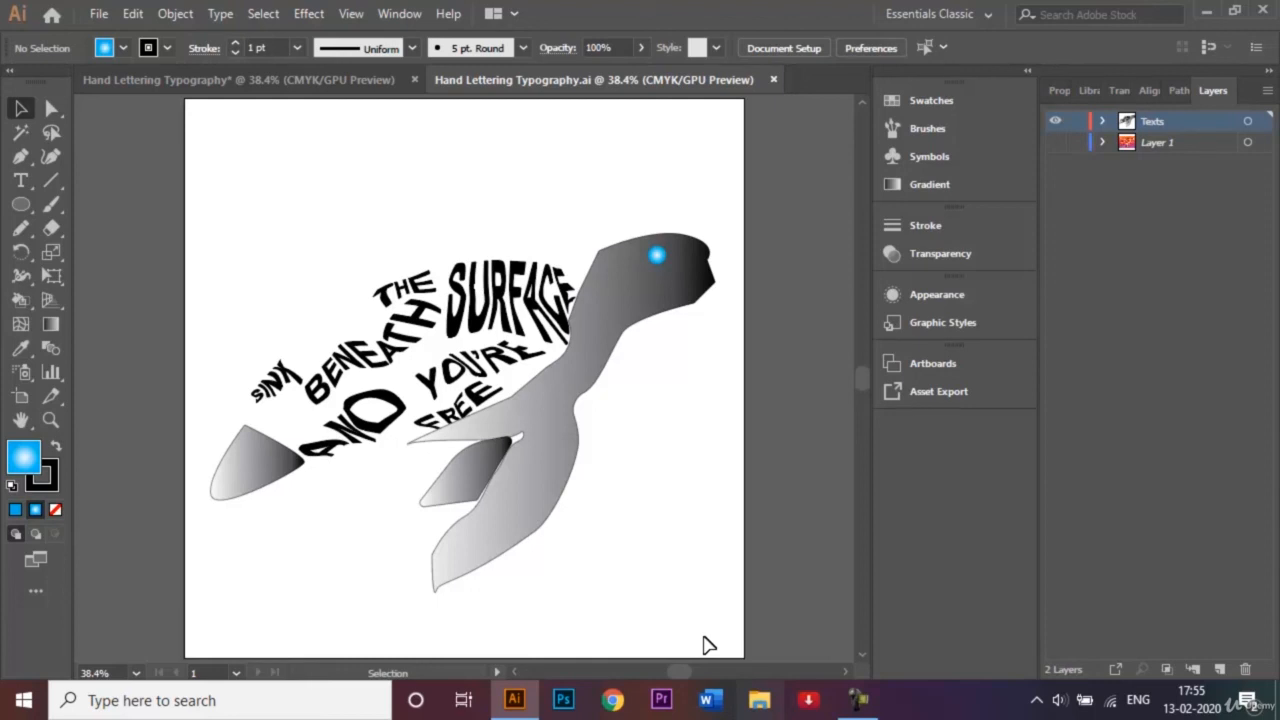
click(858, 700)
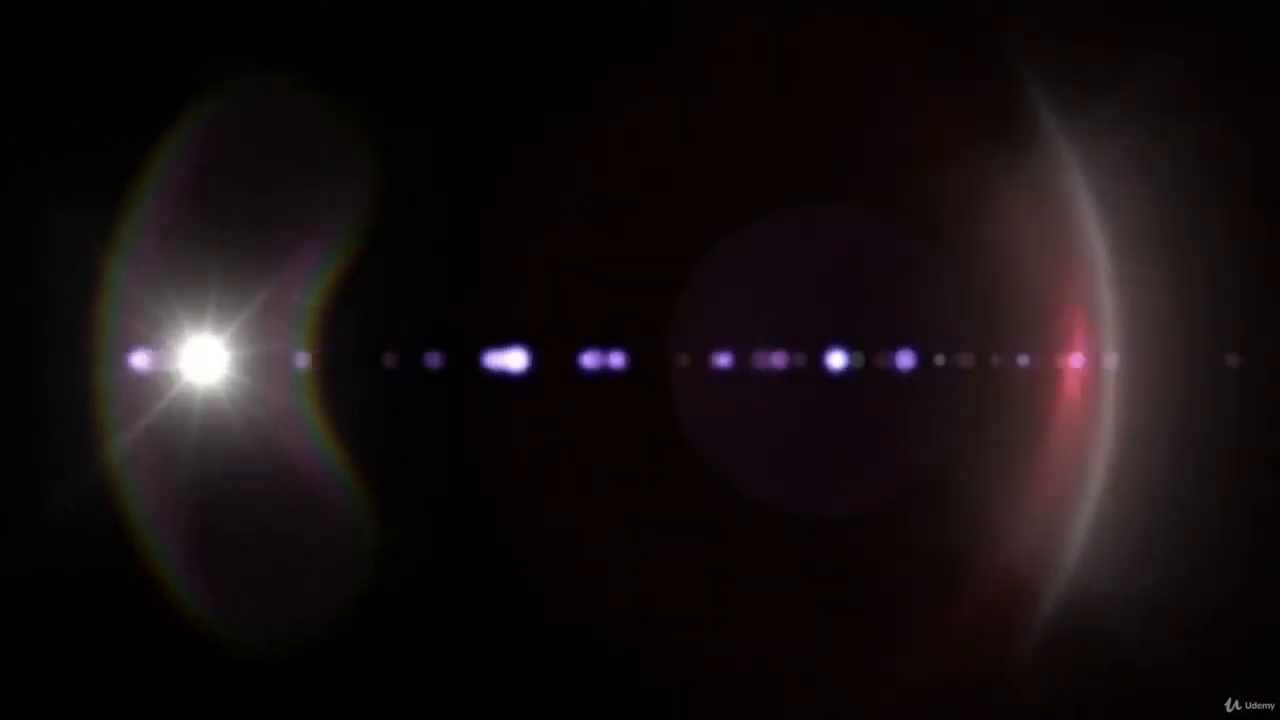